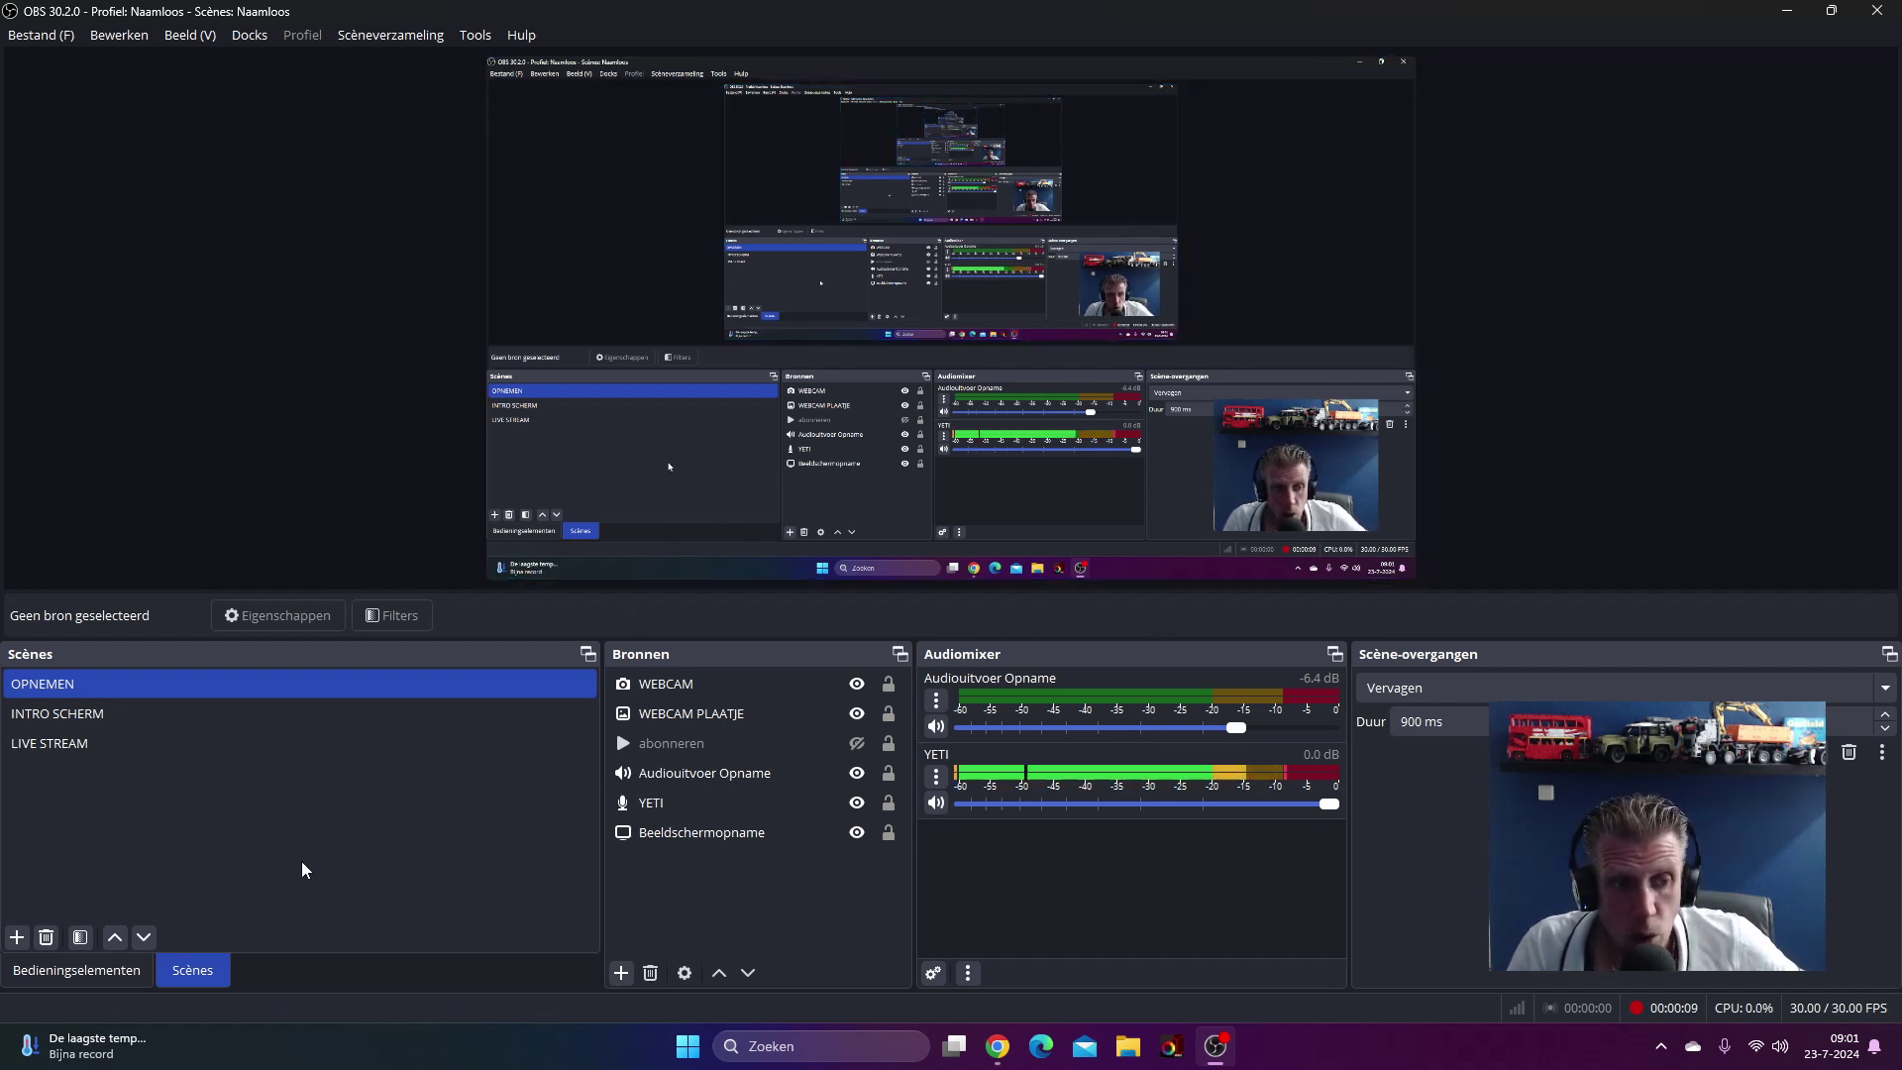
Step: Show the controls dock and switch Studio mode on and off to compare the preview layouts
{"action": "left_click", "coordinate": [63, 968]}
{"action": "left_click", "coordinate": [327, 793]}
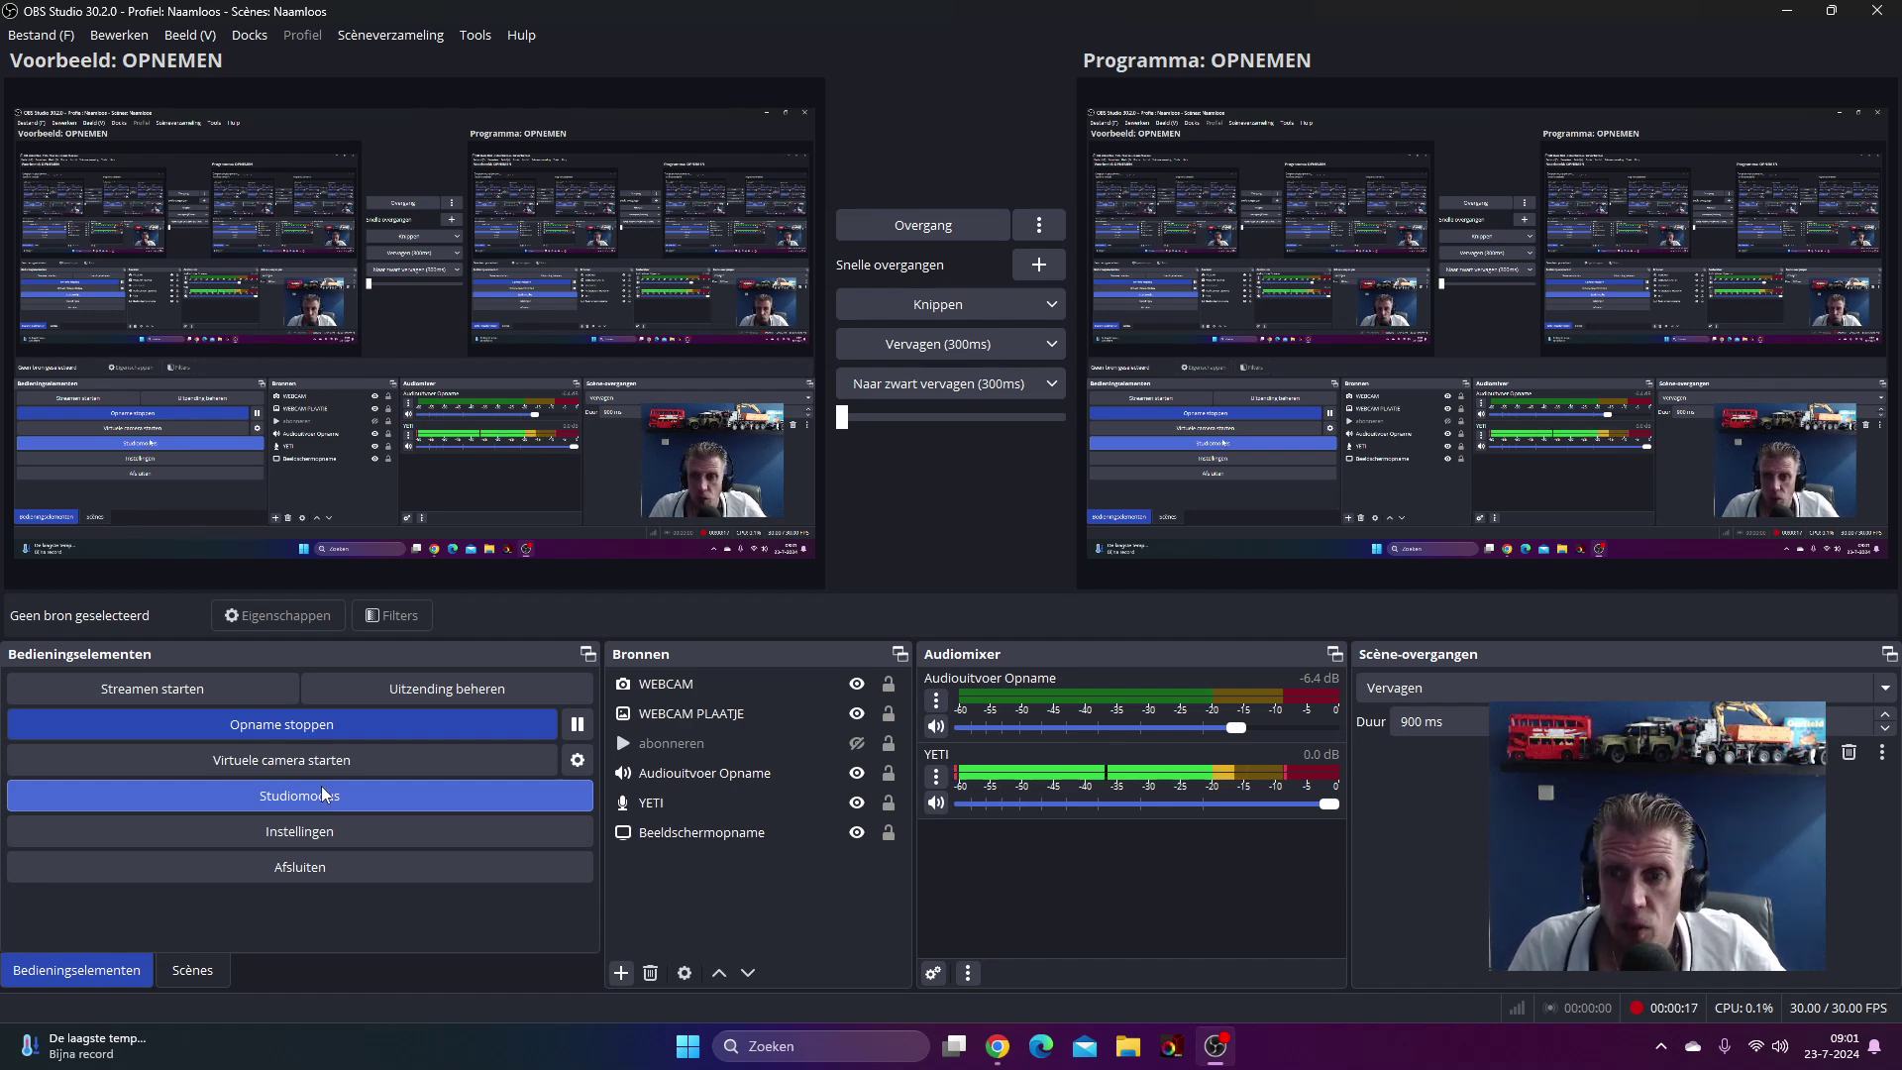
{"action": "left_click", "coordinate": [321, 794]}
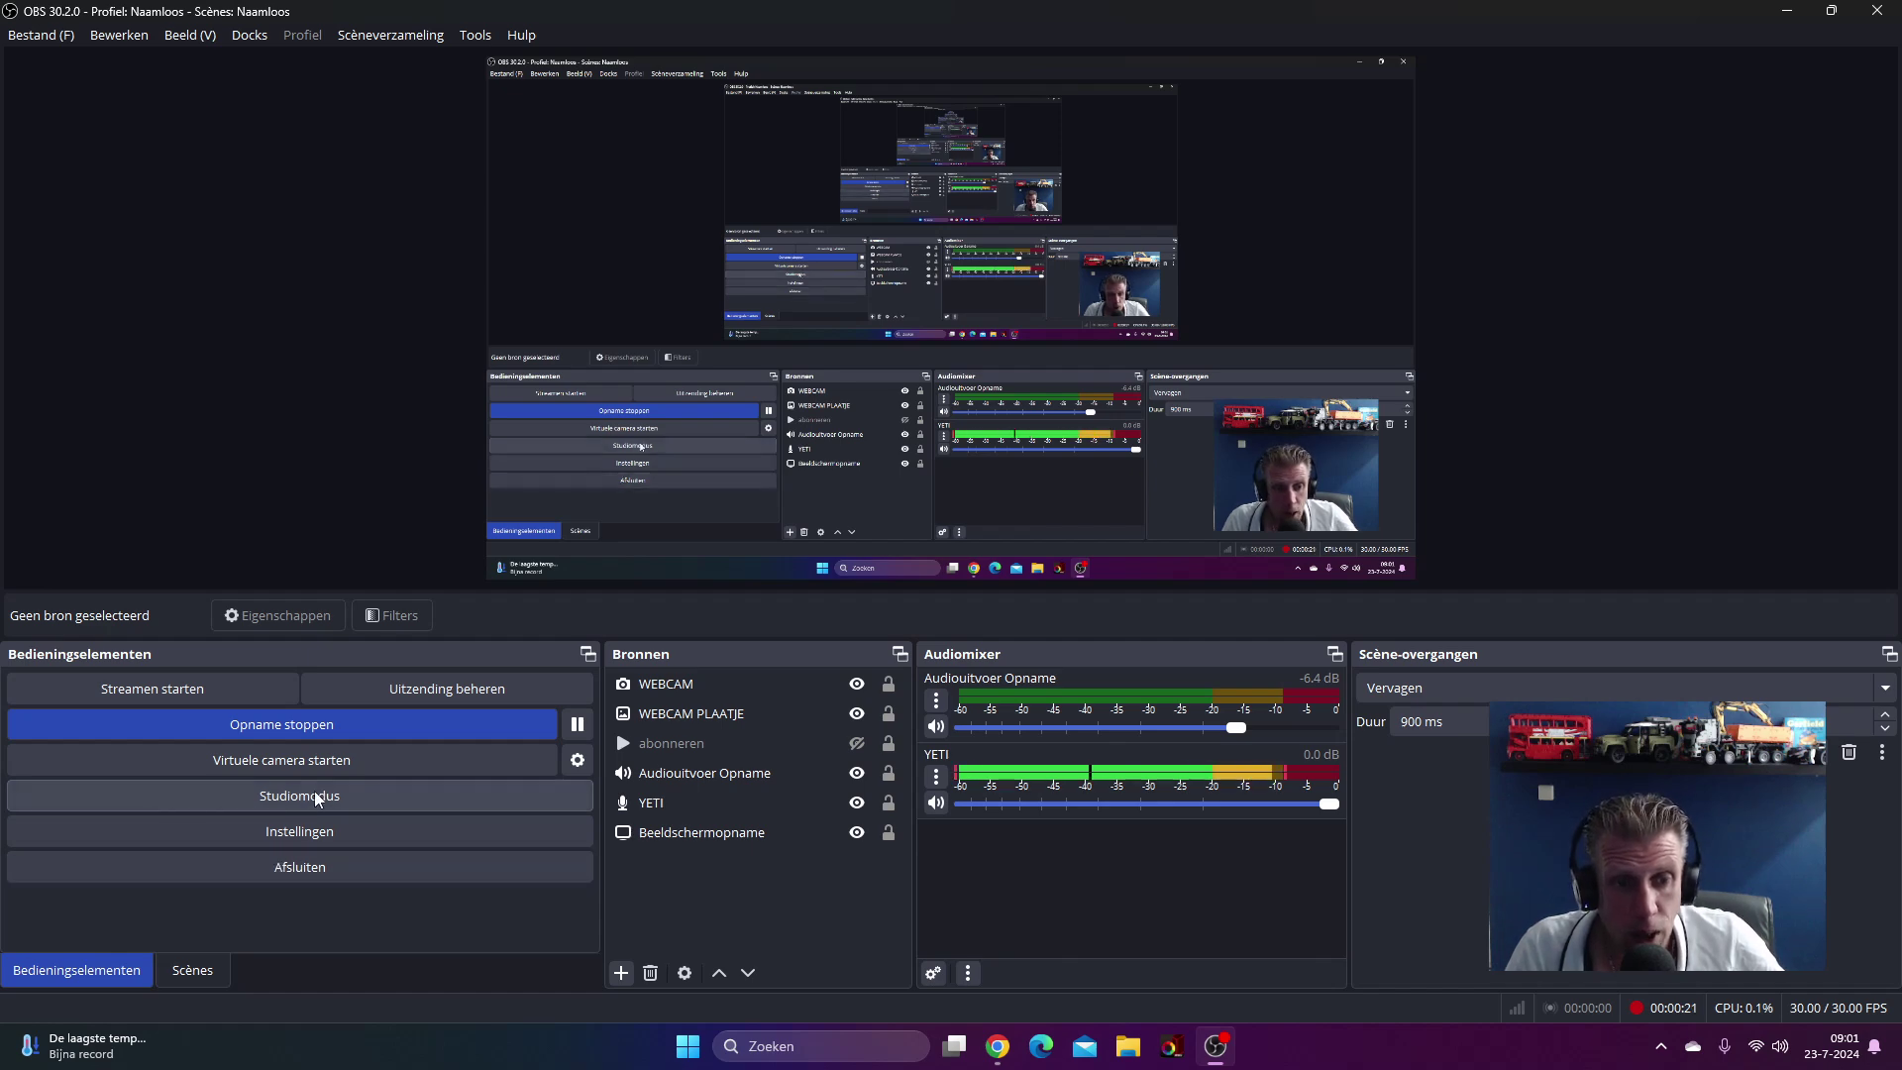
{"action": "left_click", "coordinate": [315, 792]}
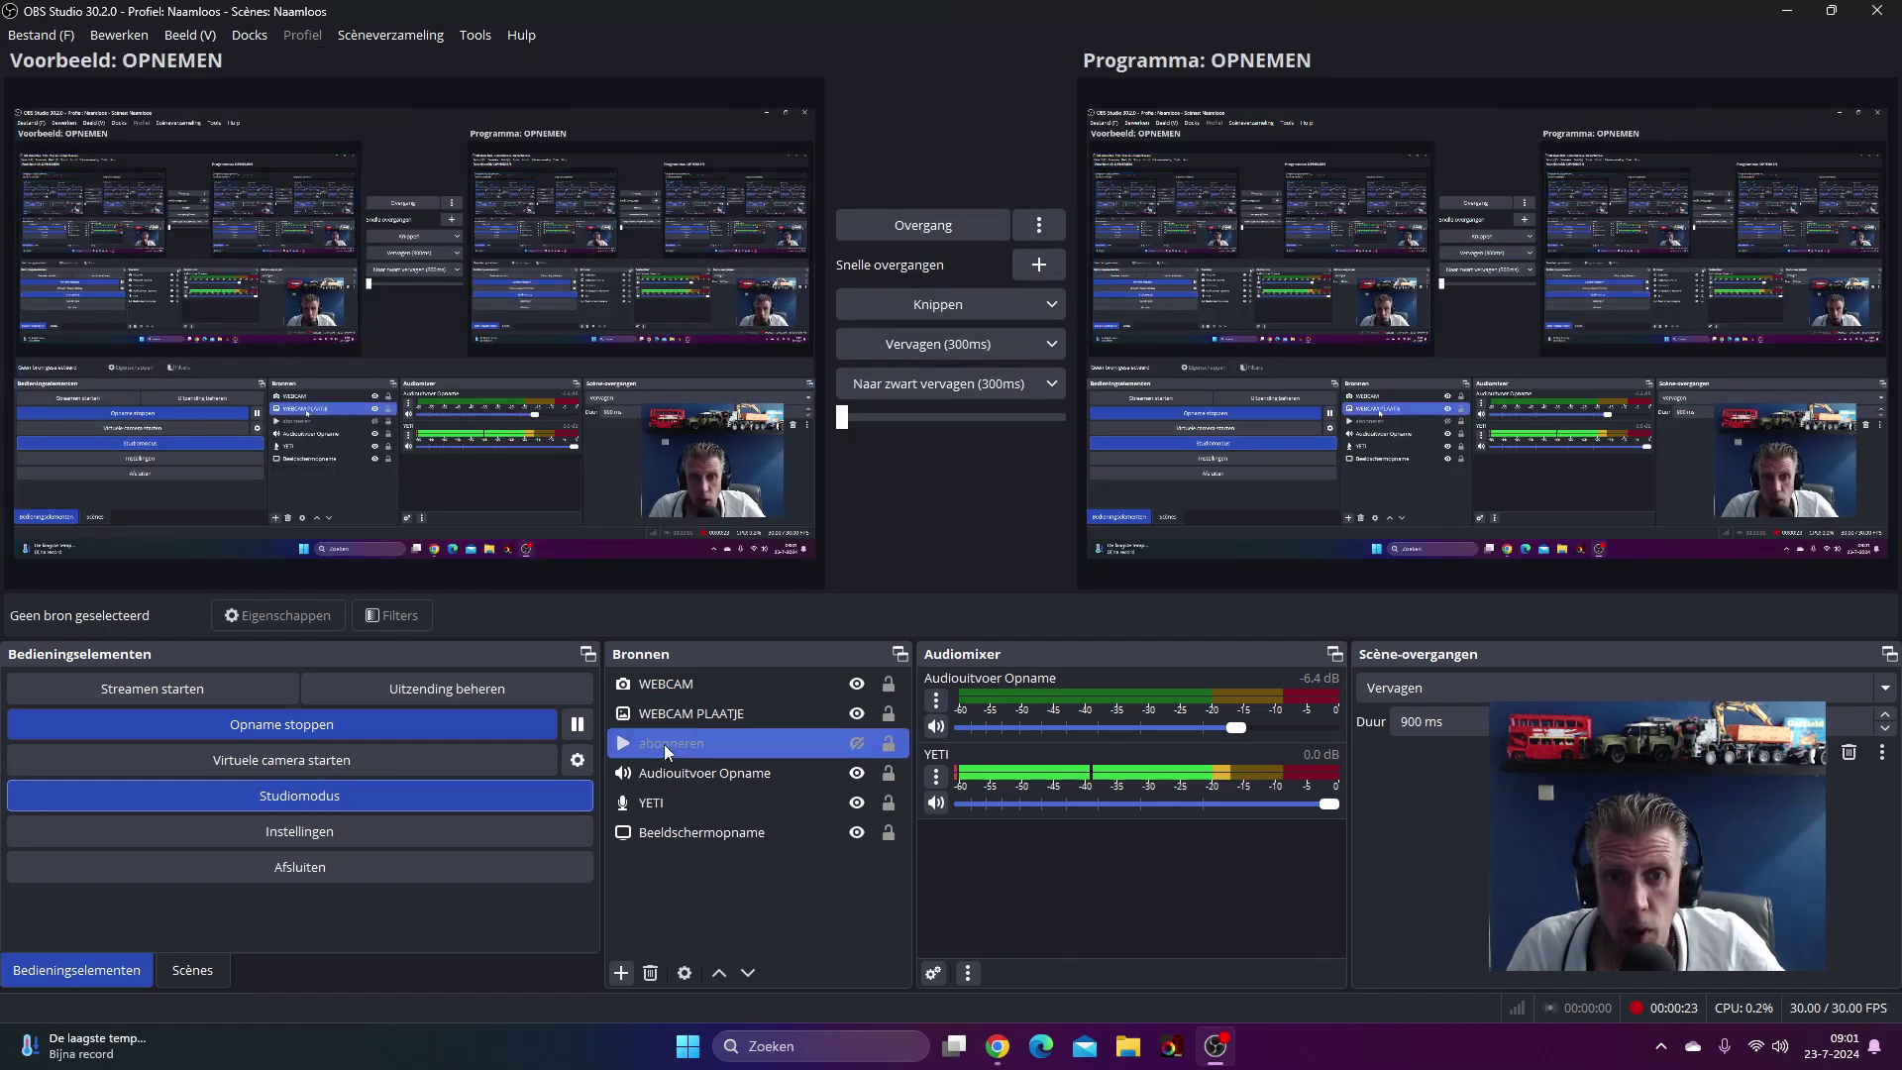
{"action": "left_click", "coordinate": [334, 797]}
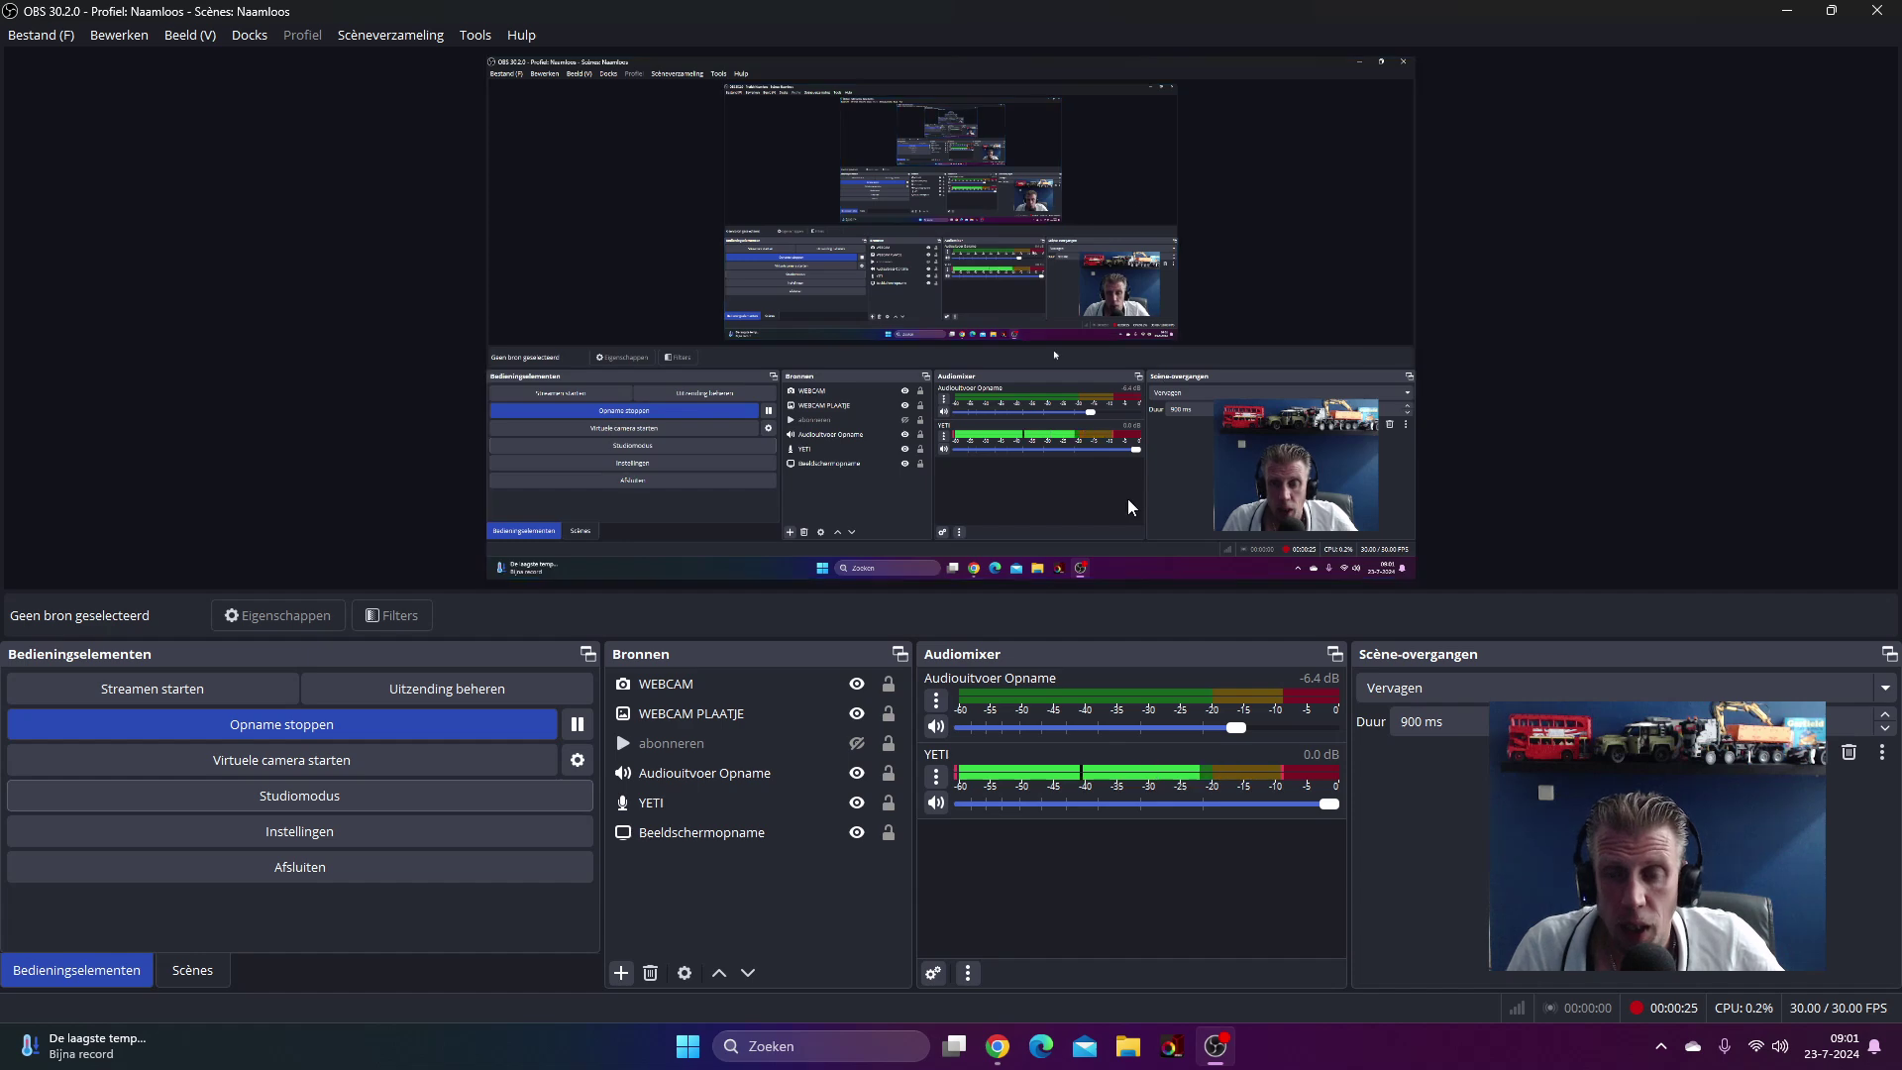
Step: Try shrinking the display capture source into the lower-left corner of the canvas, and scale it back to fill the canvas
{"action": "left_click", "coordinate": [1311, 184]}
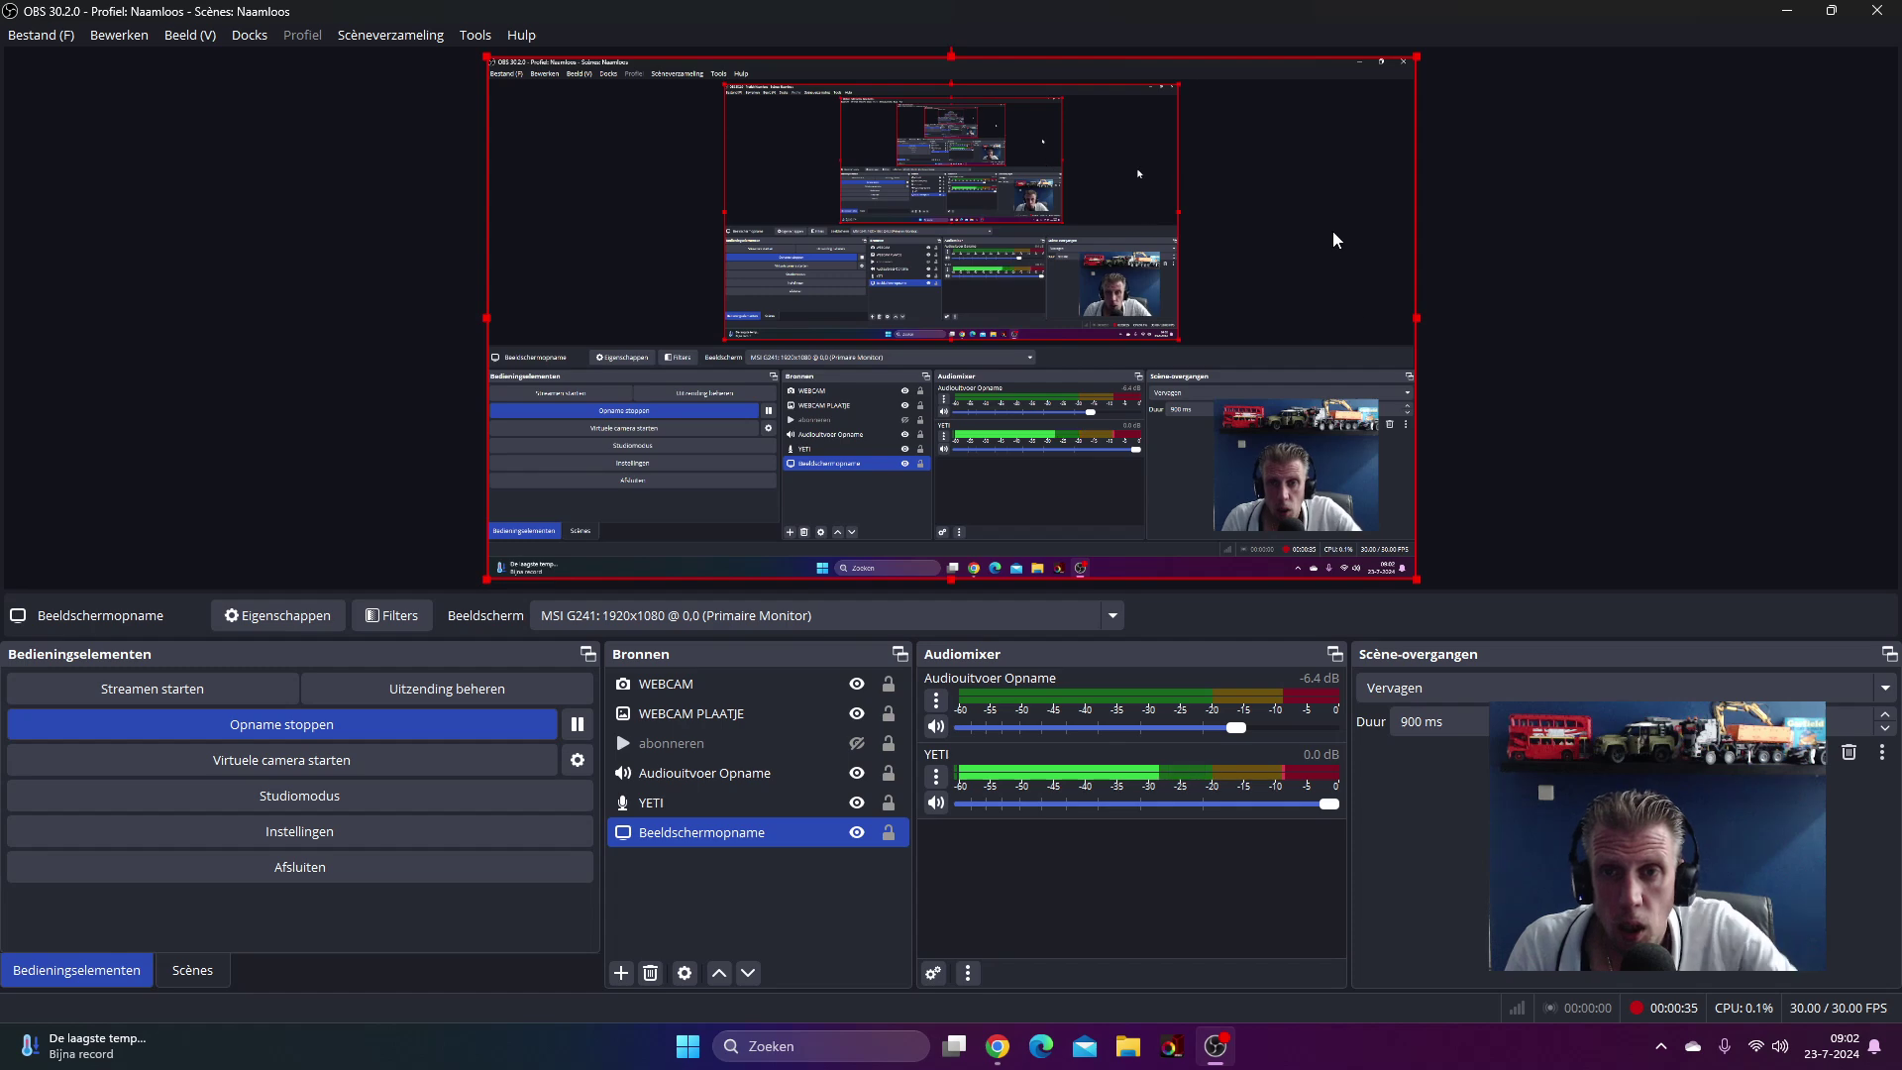
{"action": "left_click_drag", "start_coordinate": [1322, 234], "coordinate": [1210, 237]}
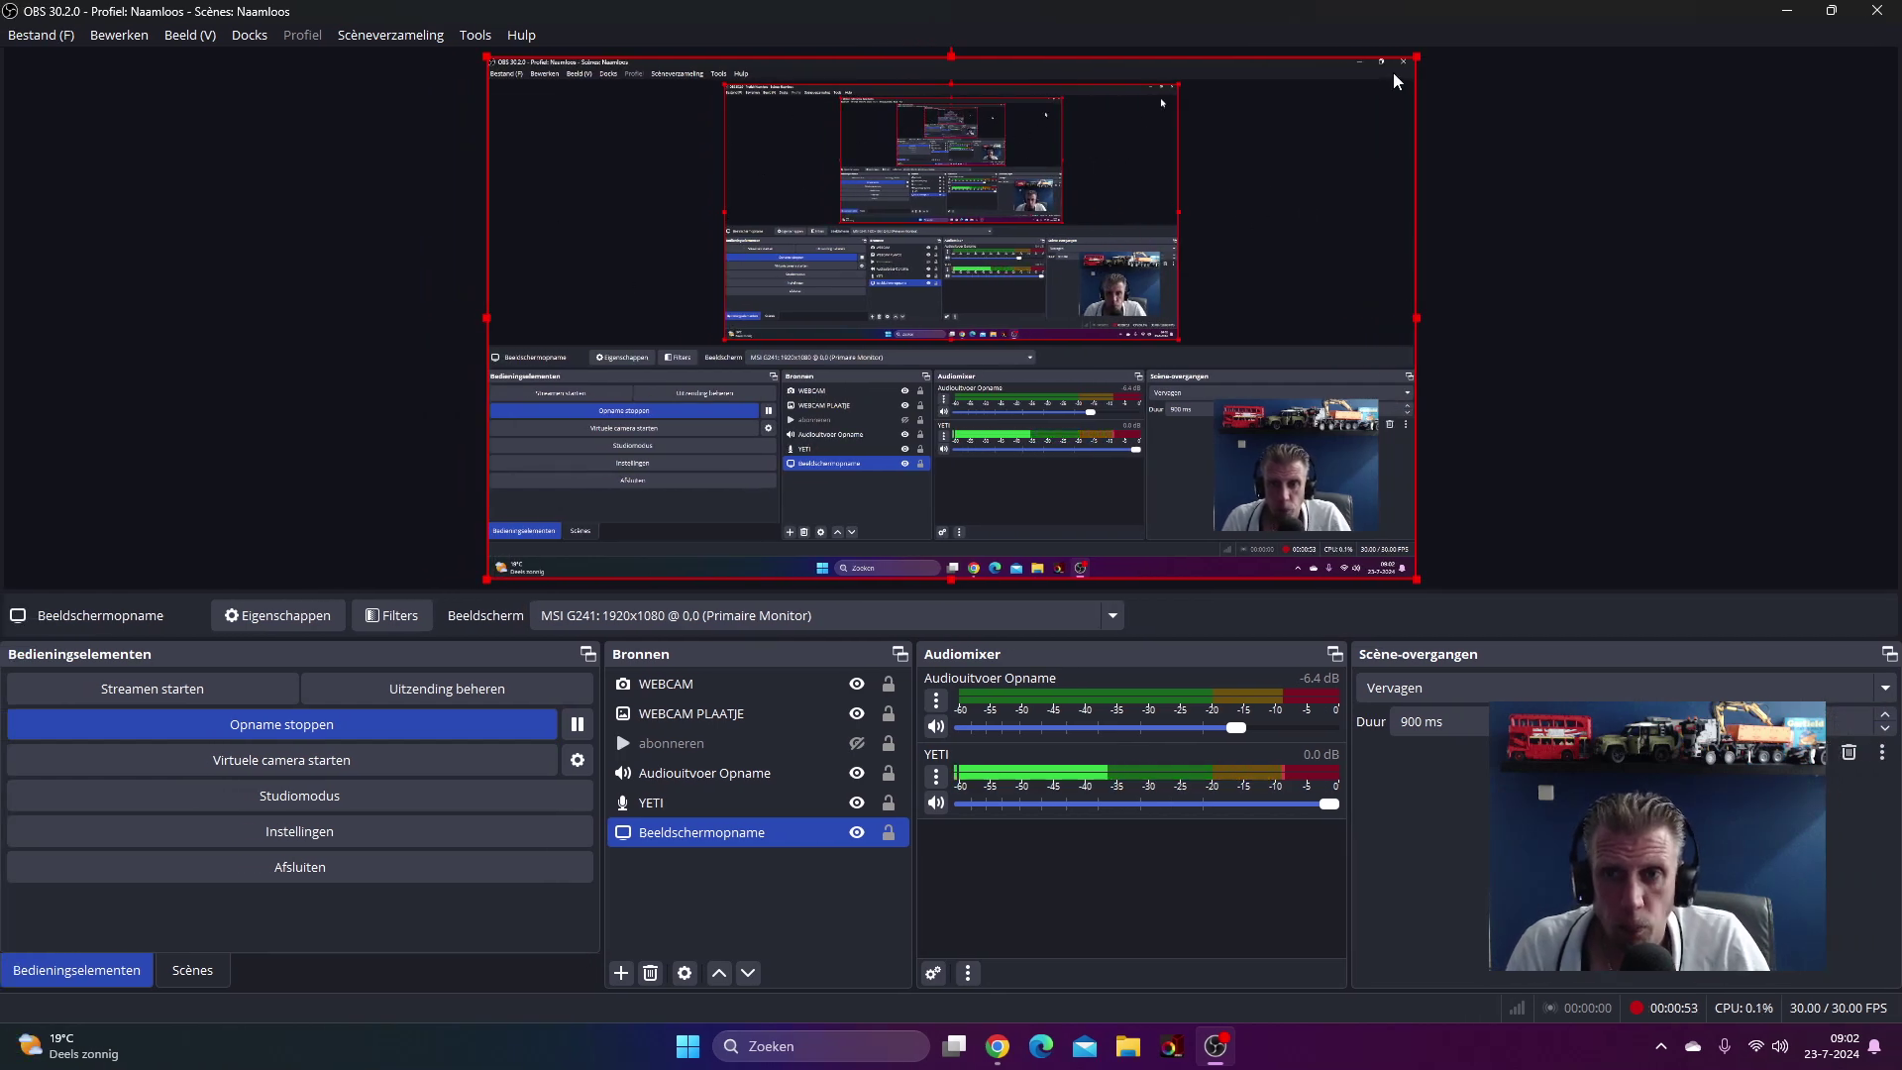
{"action": "left_click_drag", "start_coordinate": [1417, 56], "coordinate": [1233, 152]}
{"action": "left_click_drag", "start_coordinate": [1007, 321], "coordinate": [739, 506]}
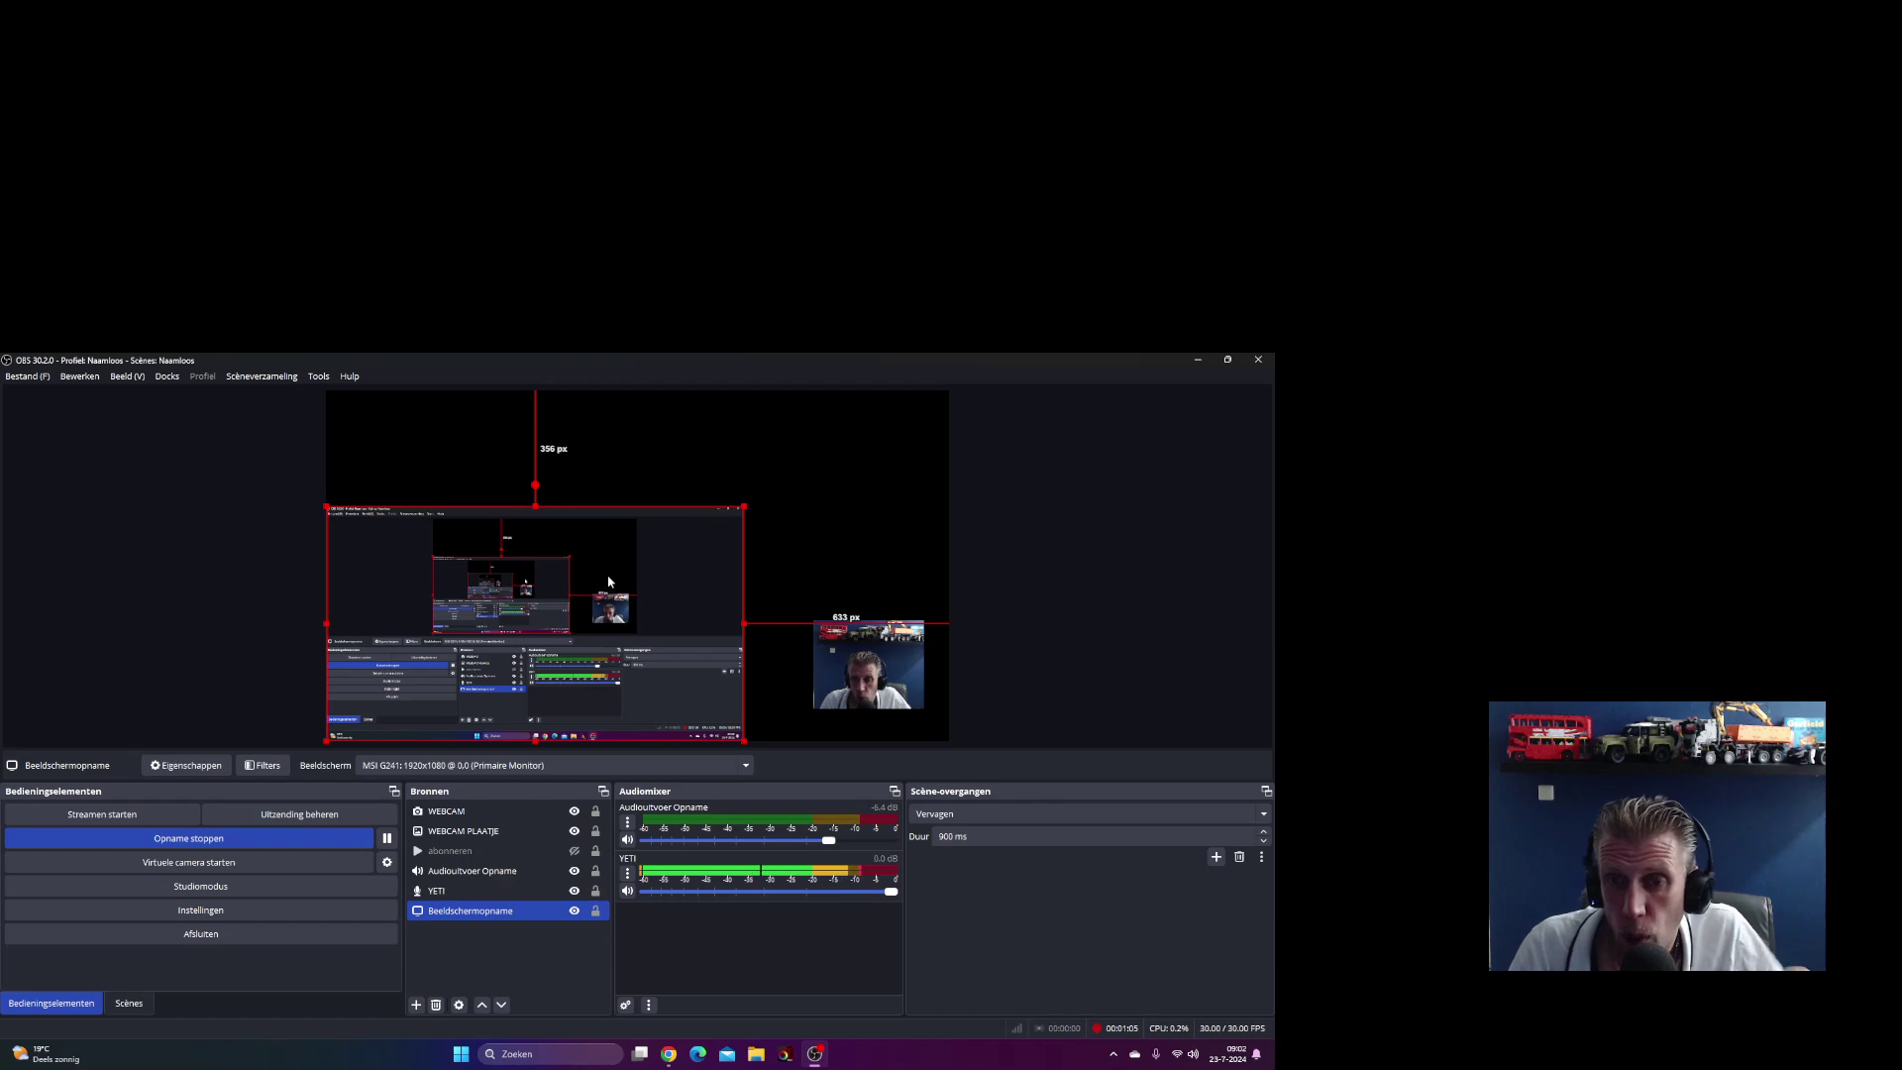
{"action": "left_click_drag", "start_coordinate": [743, 506], "coordinate": [949, 391]}
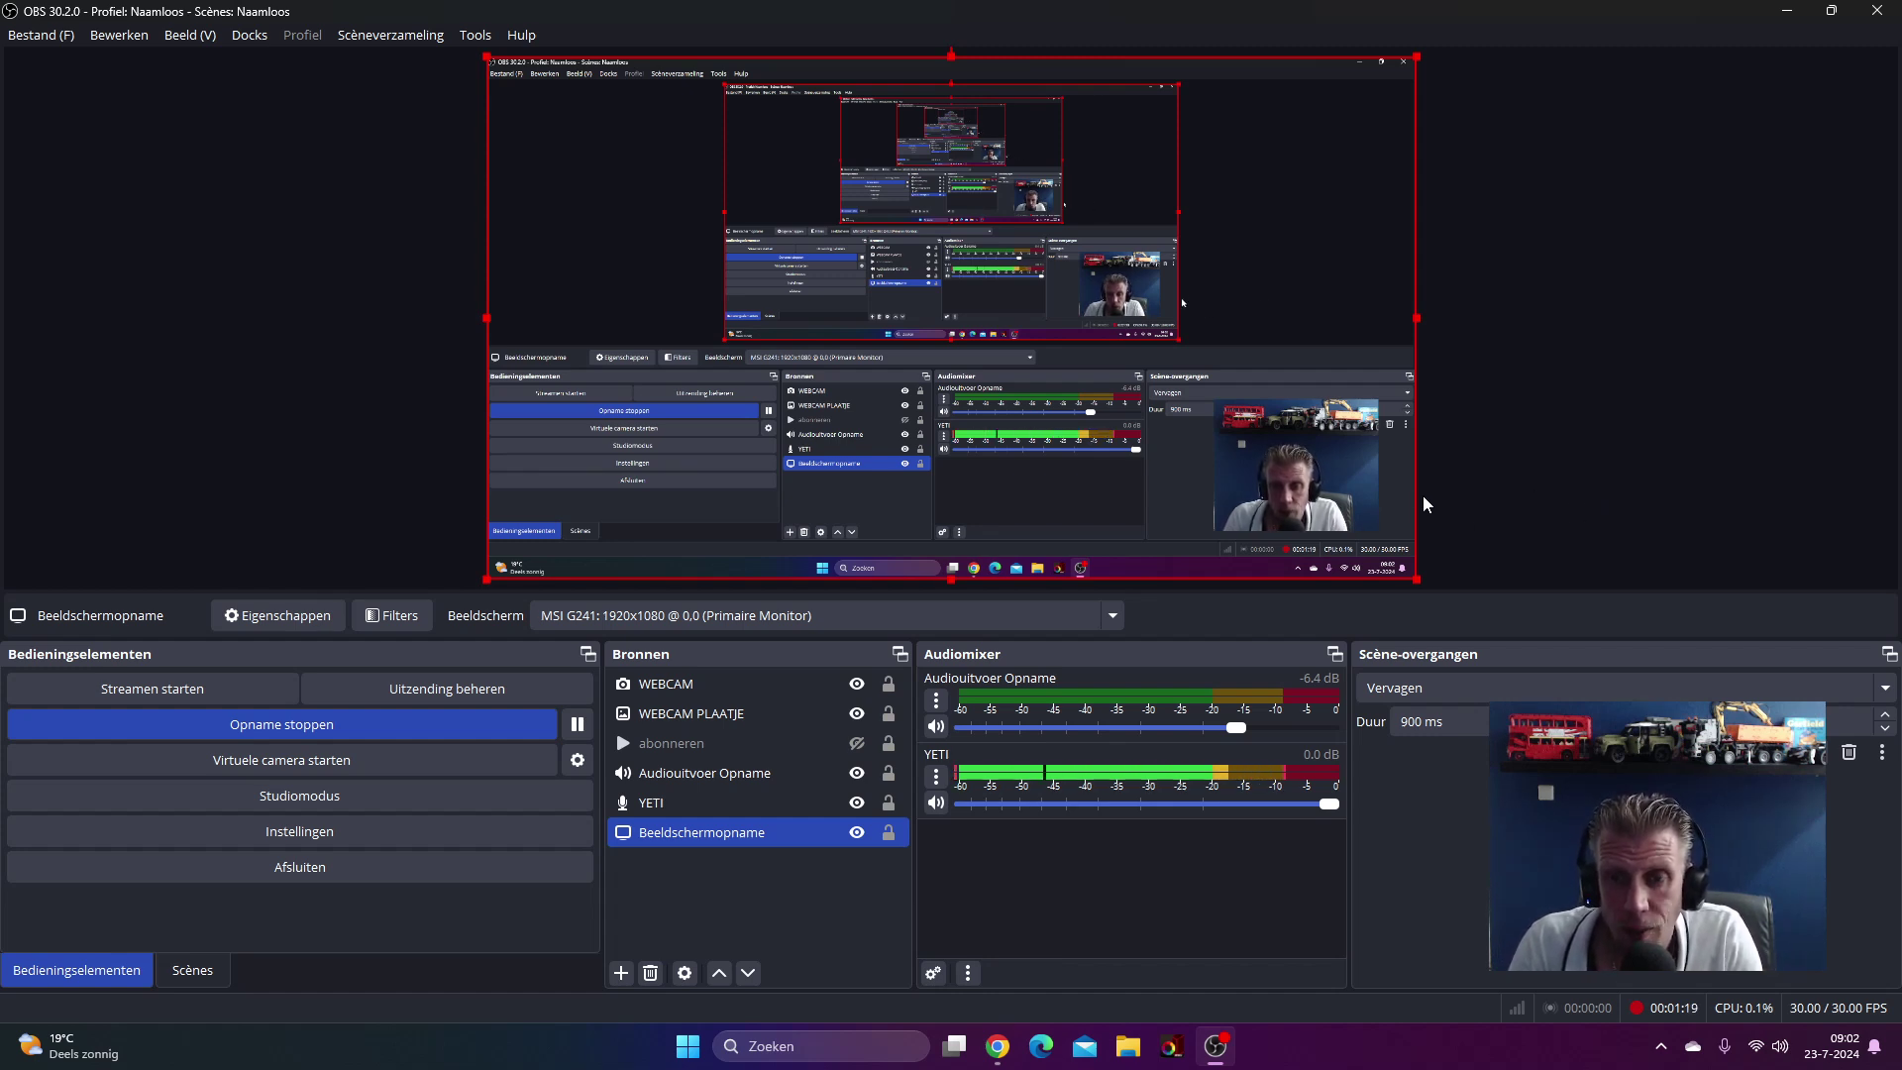
Step: Crop the webcam source so it sits 1500 px from the canvas's left edge and 100 px from its right edge
{"action": "left_click", "coordinate": [1242, 481]}
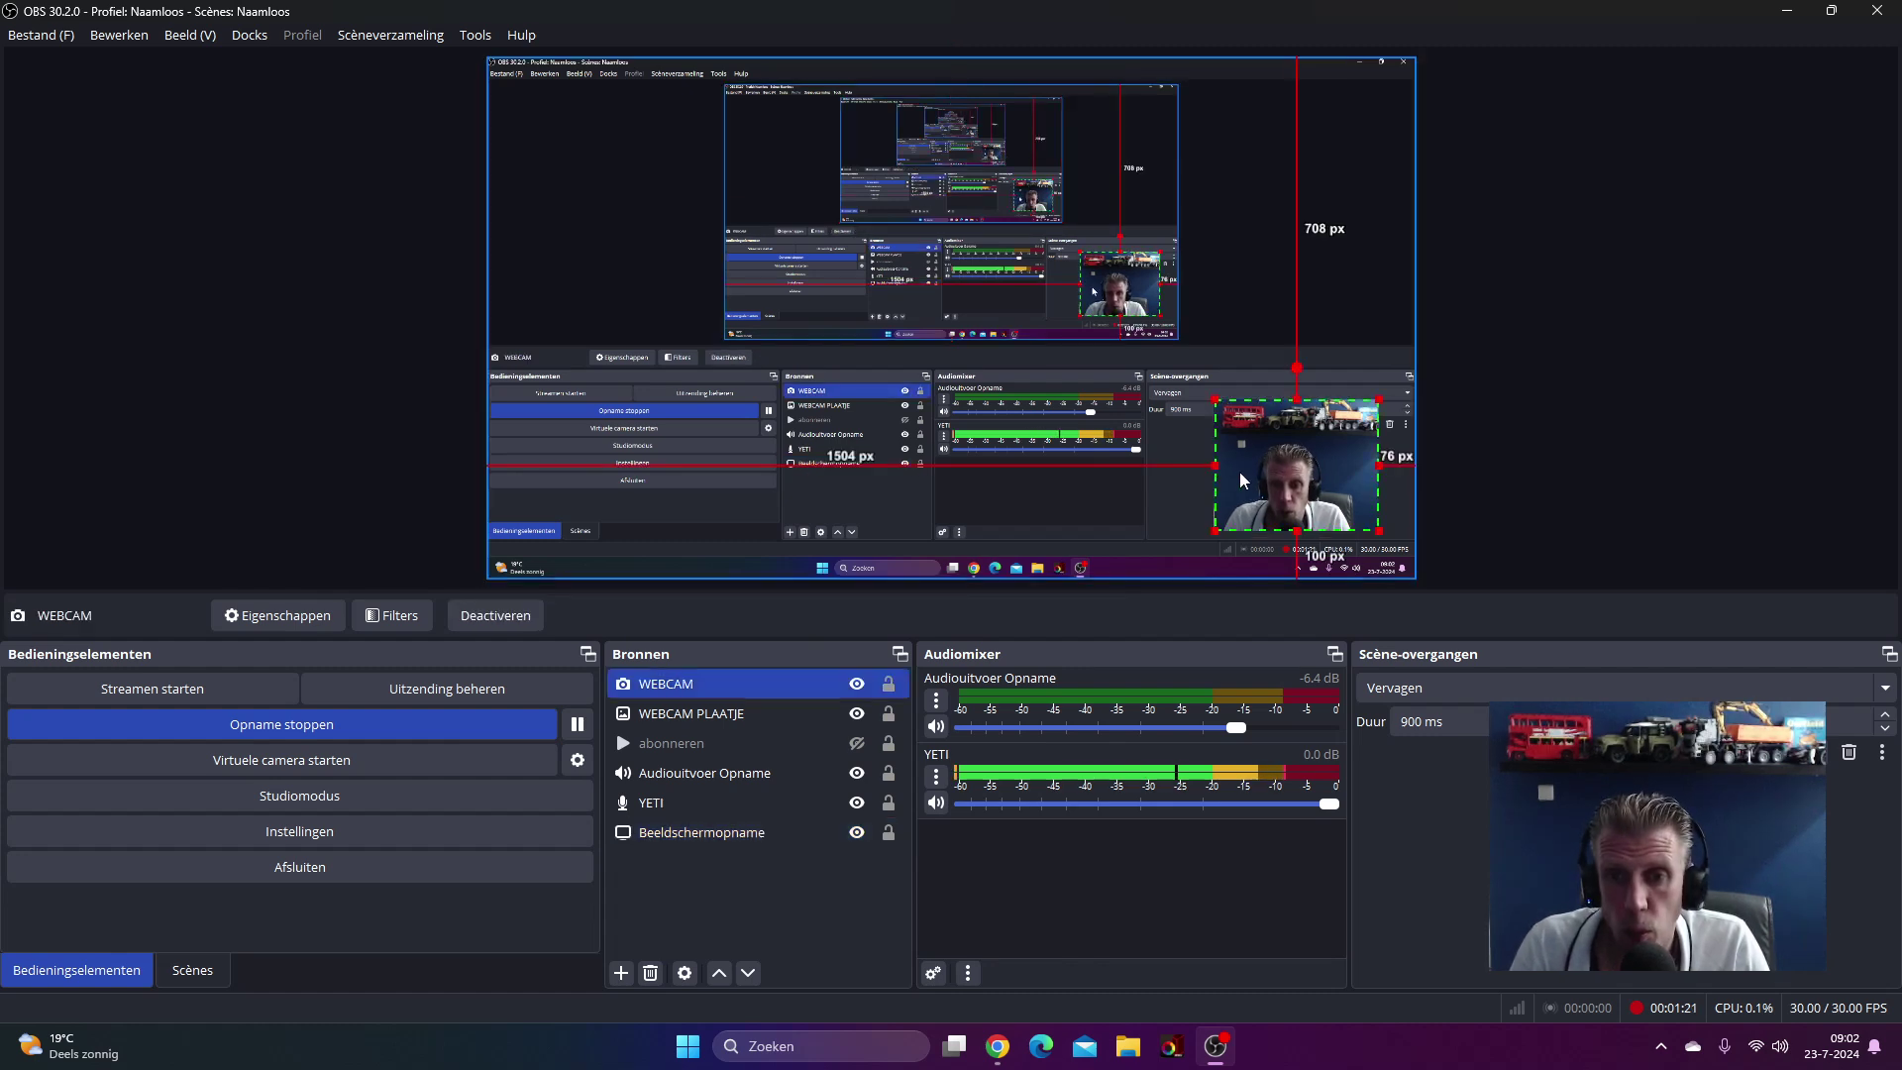
{"action": "left_click_drag", "start_coordinate": [1215, 465], "coordinate": [1131, 465]}
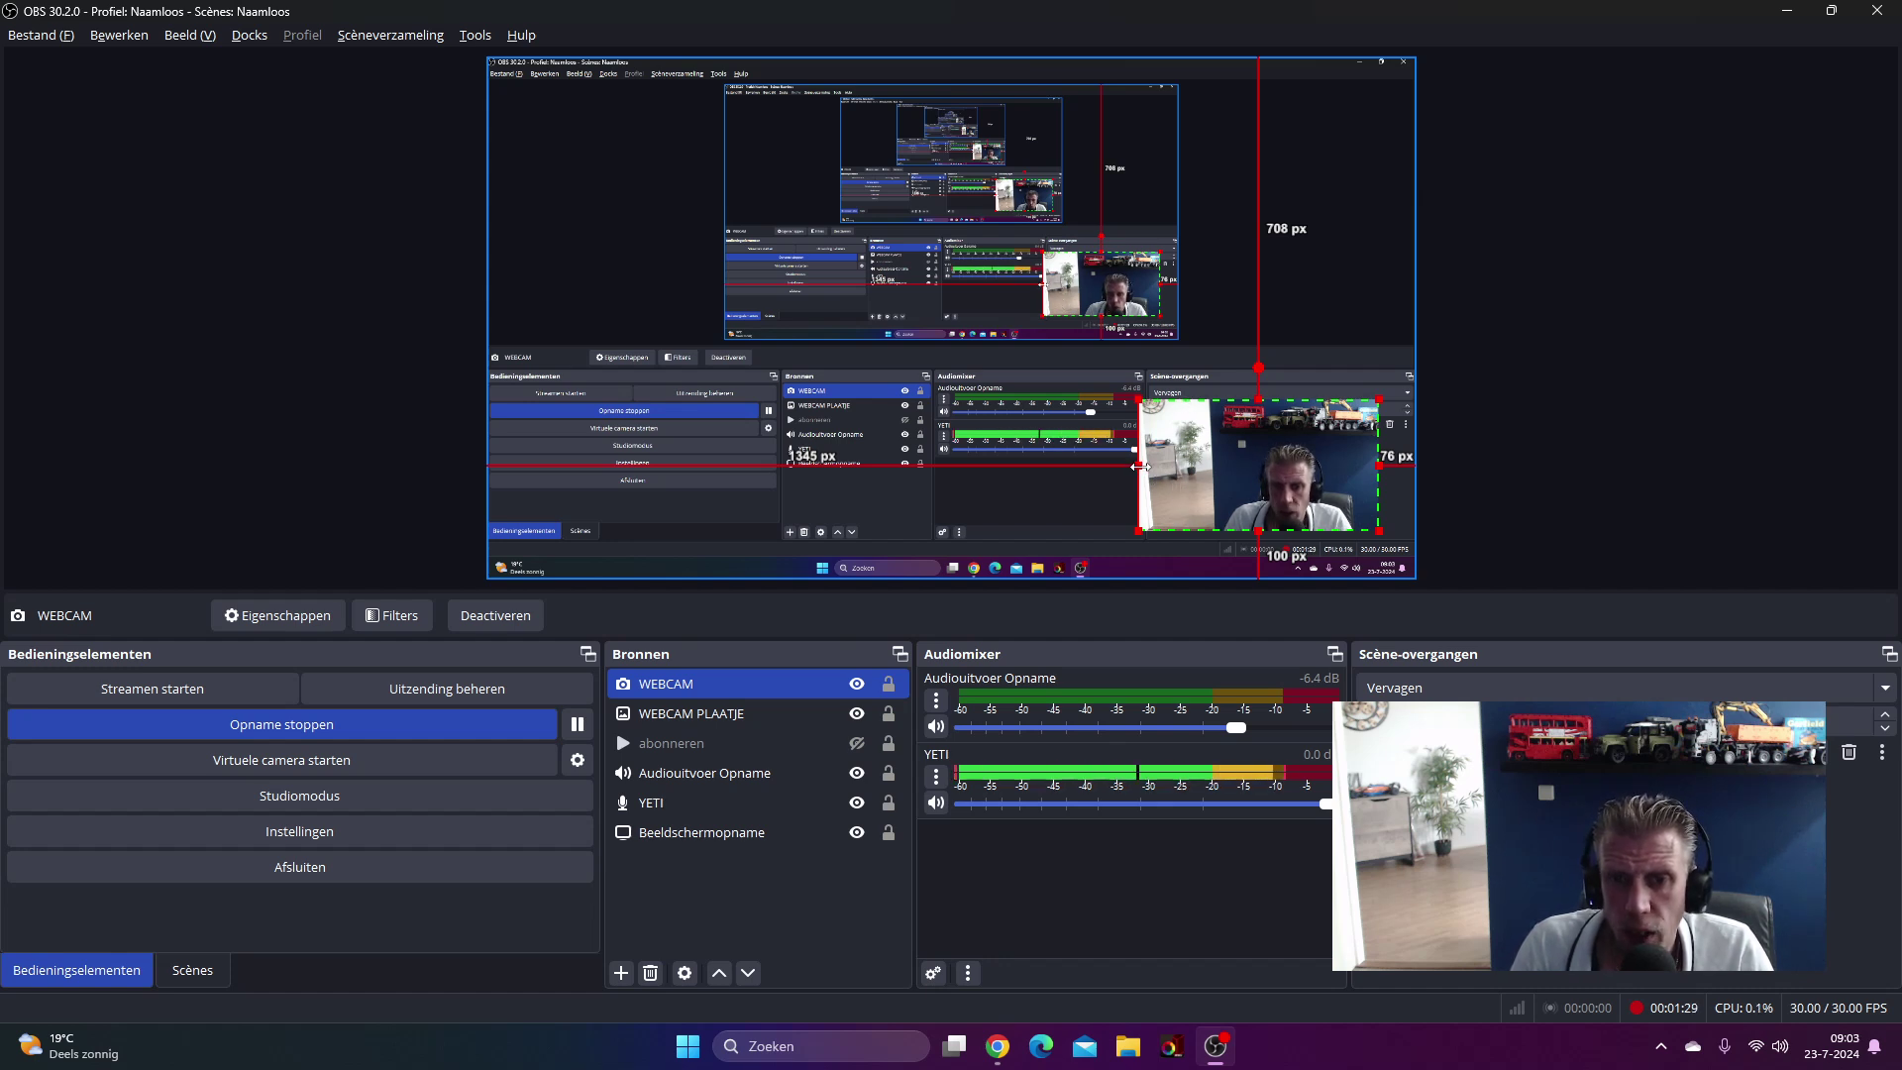
{"action": "left_click_drag", "start_coordinate": [1142, 466], "coordinate": [1210, 469]}
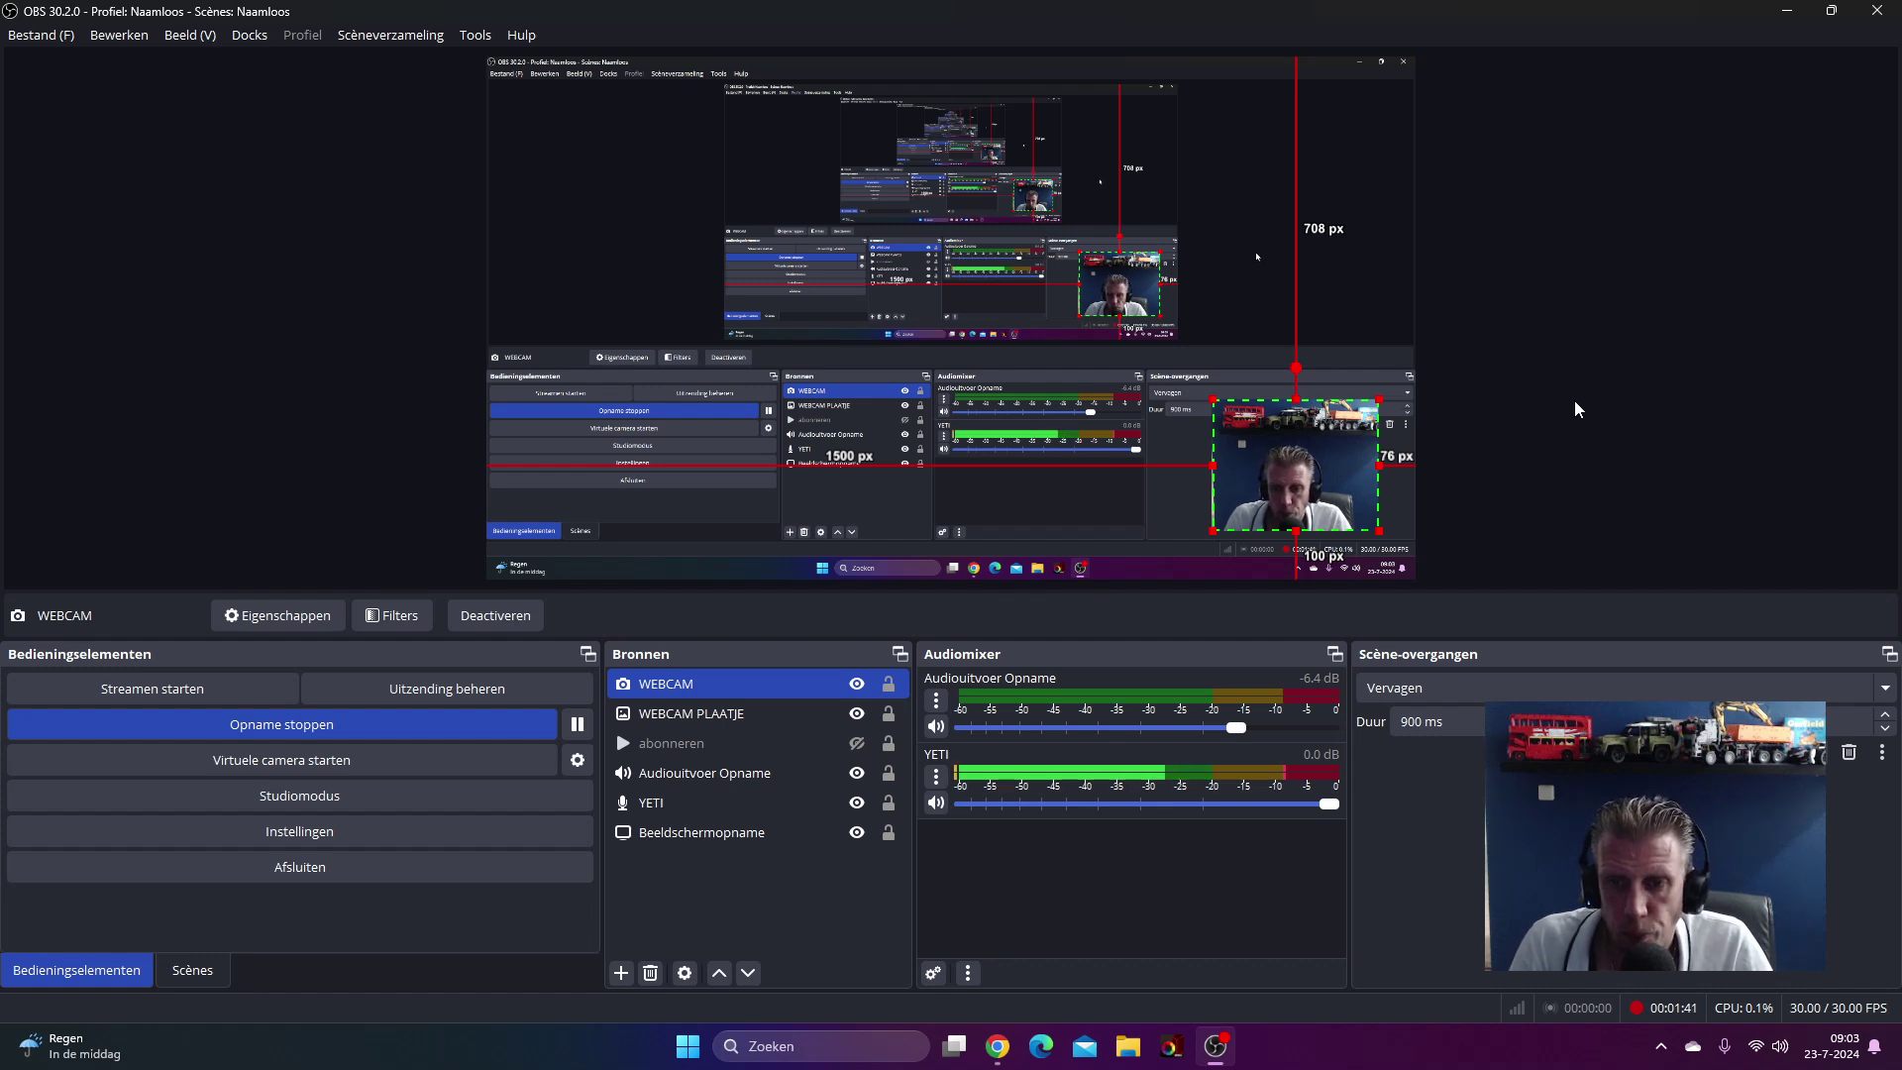
{"action": "left_click_drag", "start_coordinate": [1380, 465], "coordinate": [1368, 467]}
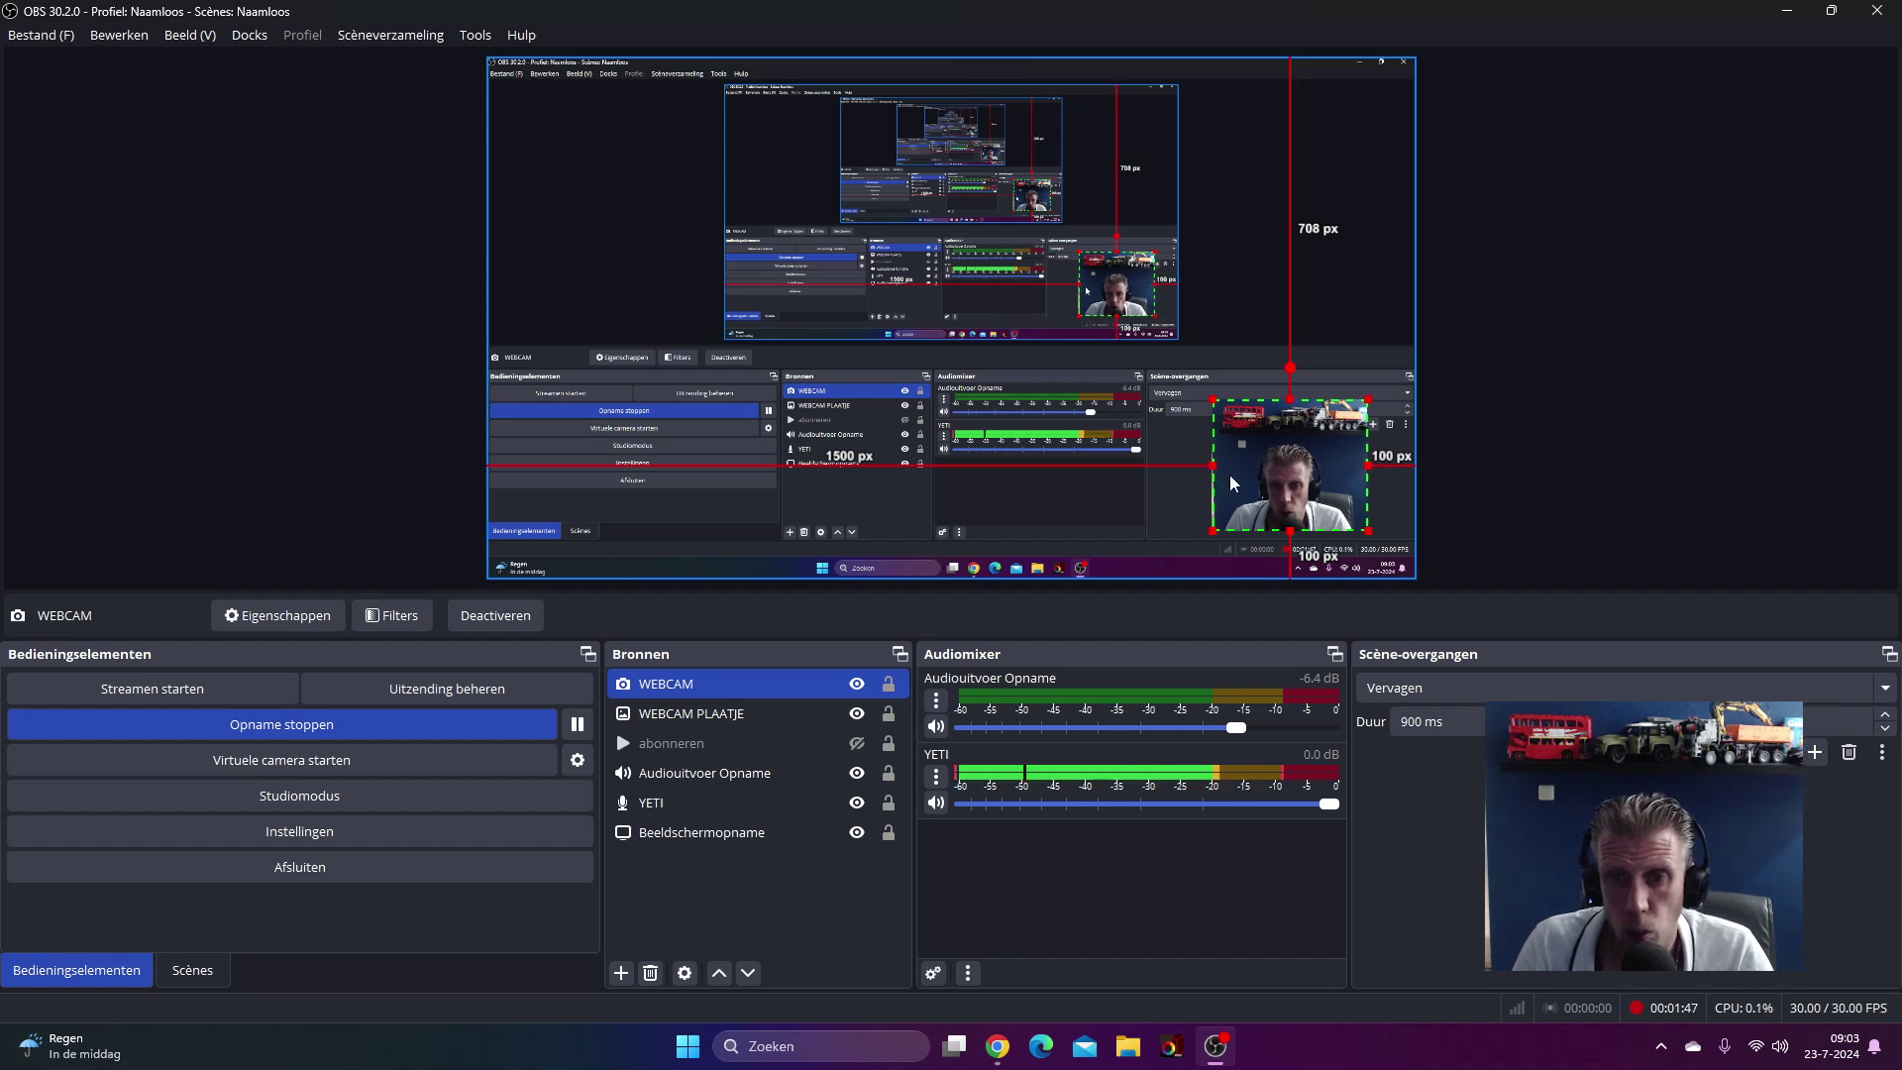
{"action": "left_click", "coordinate": [1541, 421]}
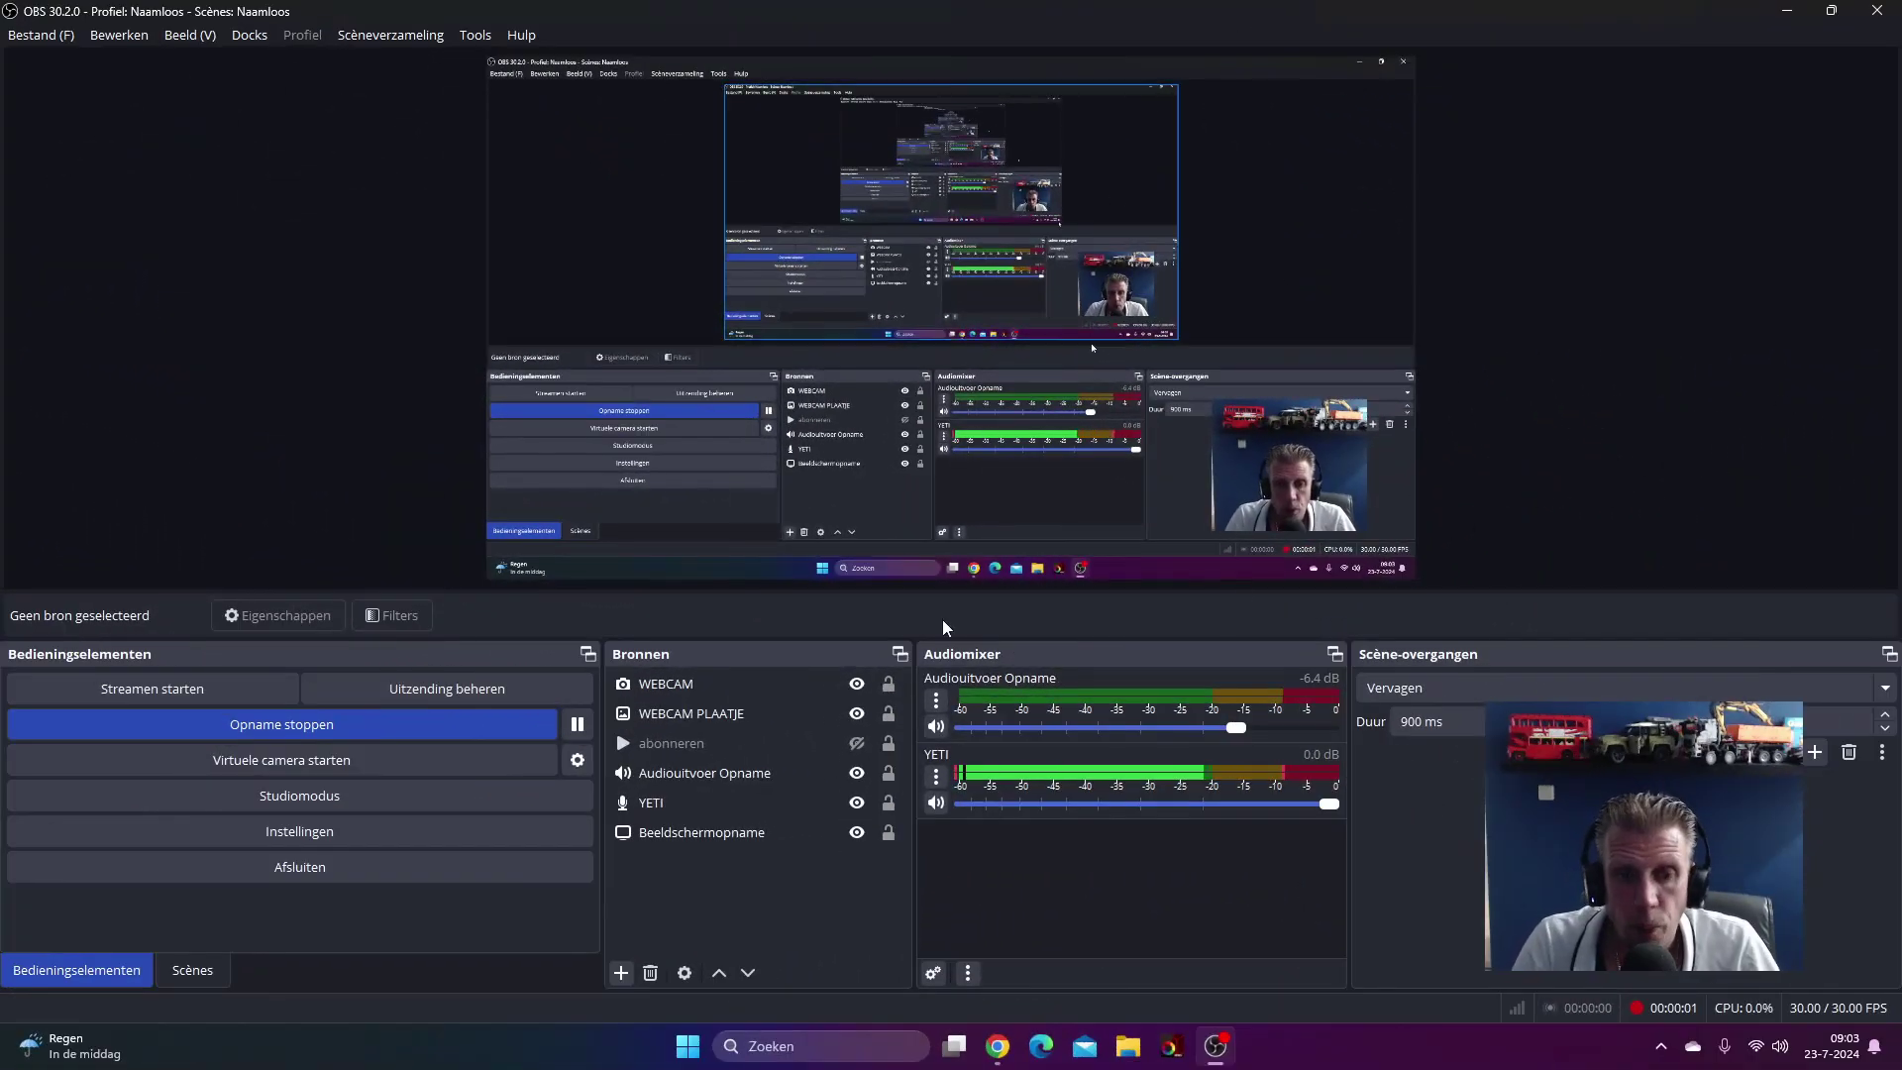
Step: Open the program settings and review the general options, keeping the dialog clear of the webcam image
{"action": "left_click", "coordinate": [279, 832]}
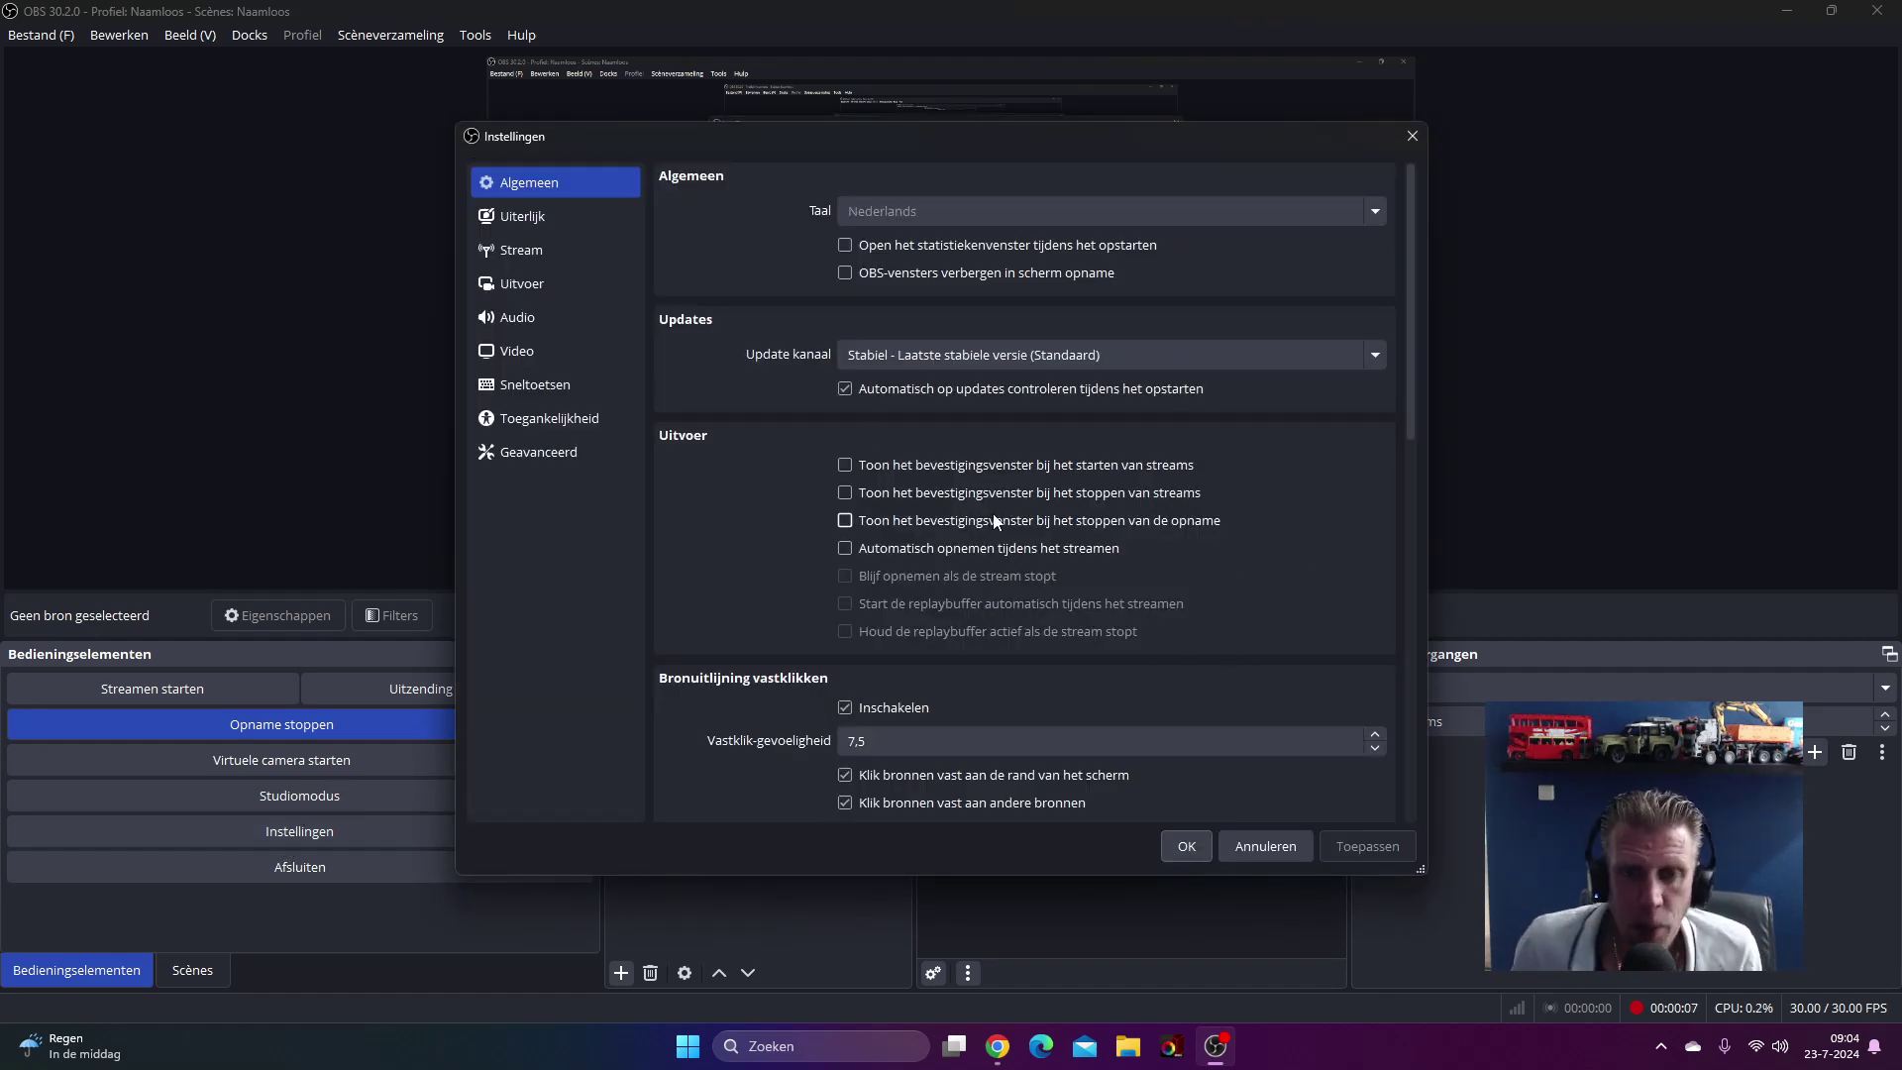
{"action": "left_click_drag", "start_coordinate": [1203, 150], "coordinate": [924, 66]}
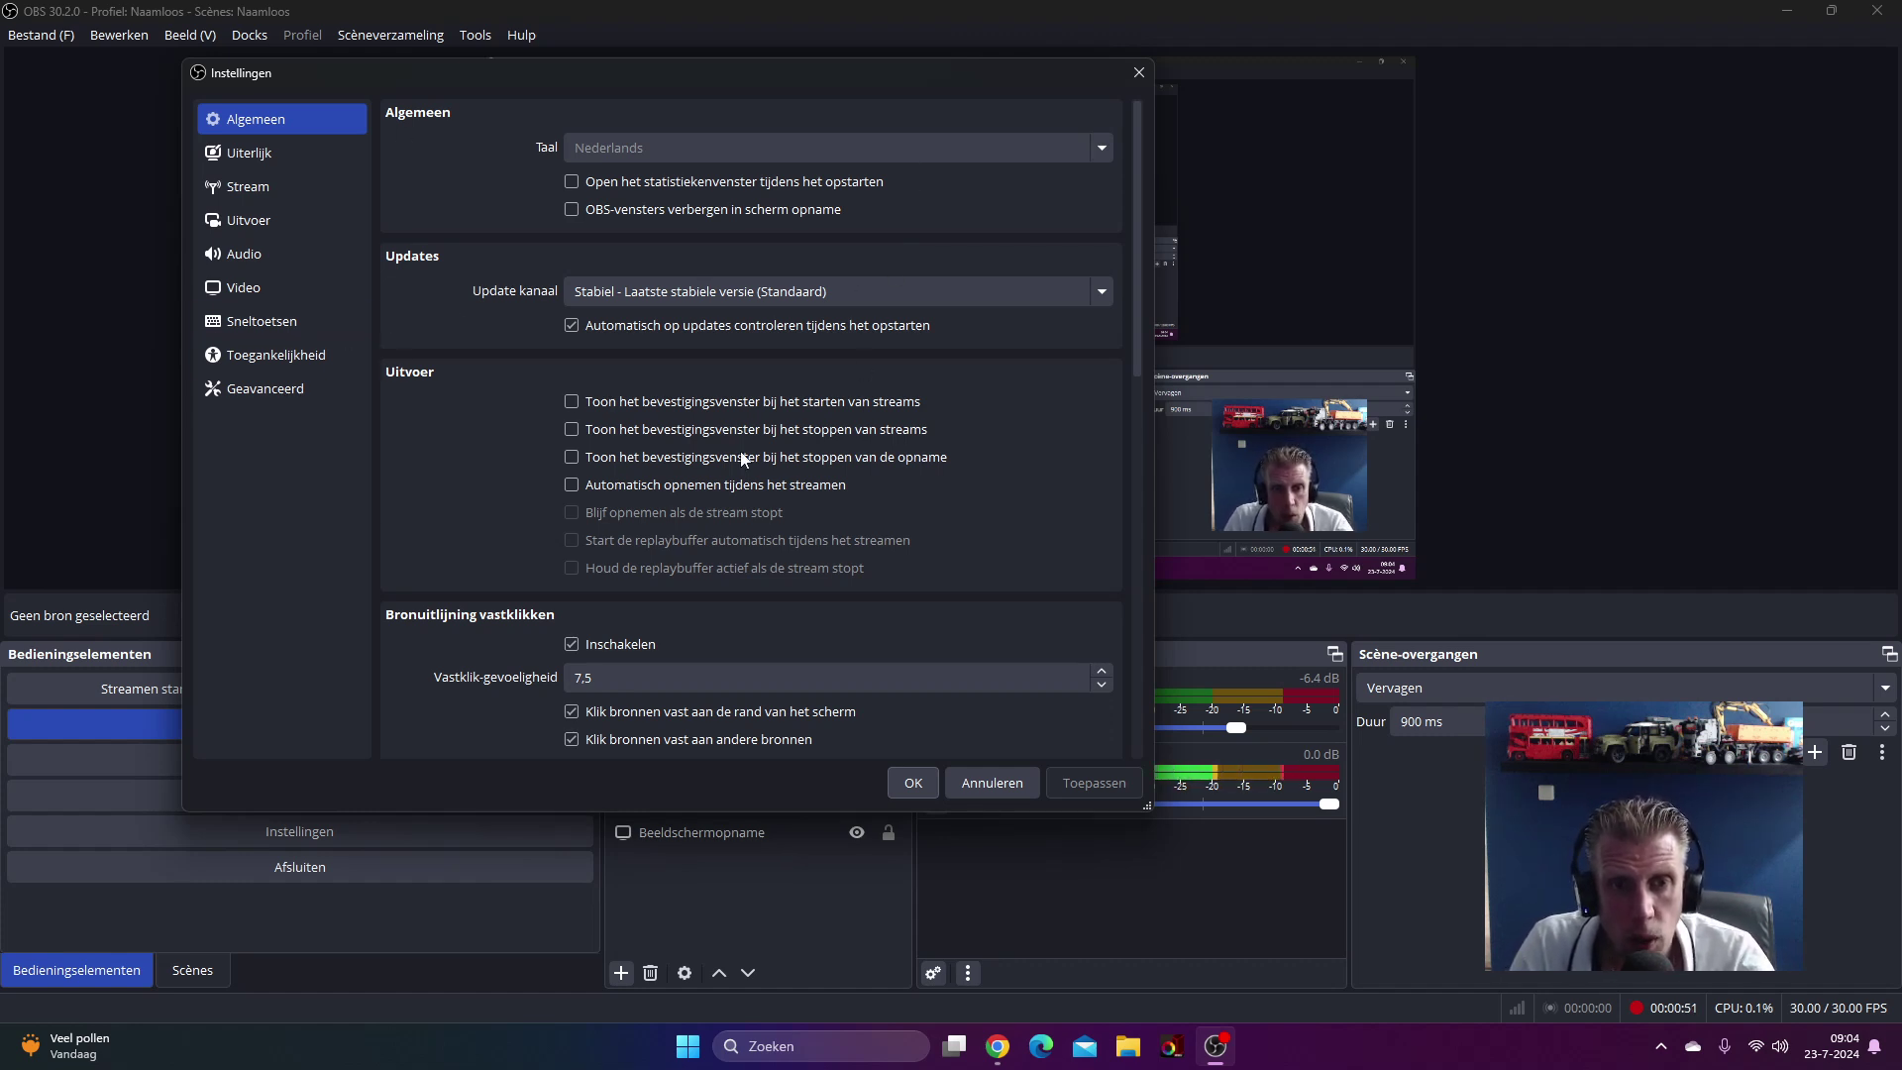
{"action": "mouse_move", "coordinate": [1137, 135]}
{"action": "left_mouse_down"}
{"action": "mouse_move", "coordinate": [1135, 475]}
{"action": "mouse_move", "coordinate": [1132, 151]}
{"action": "left_mouse_up"}
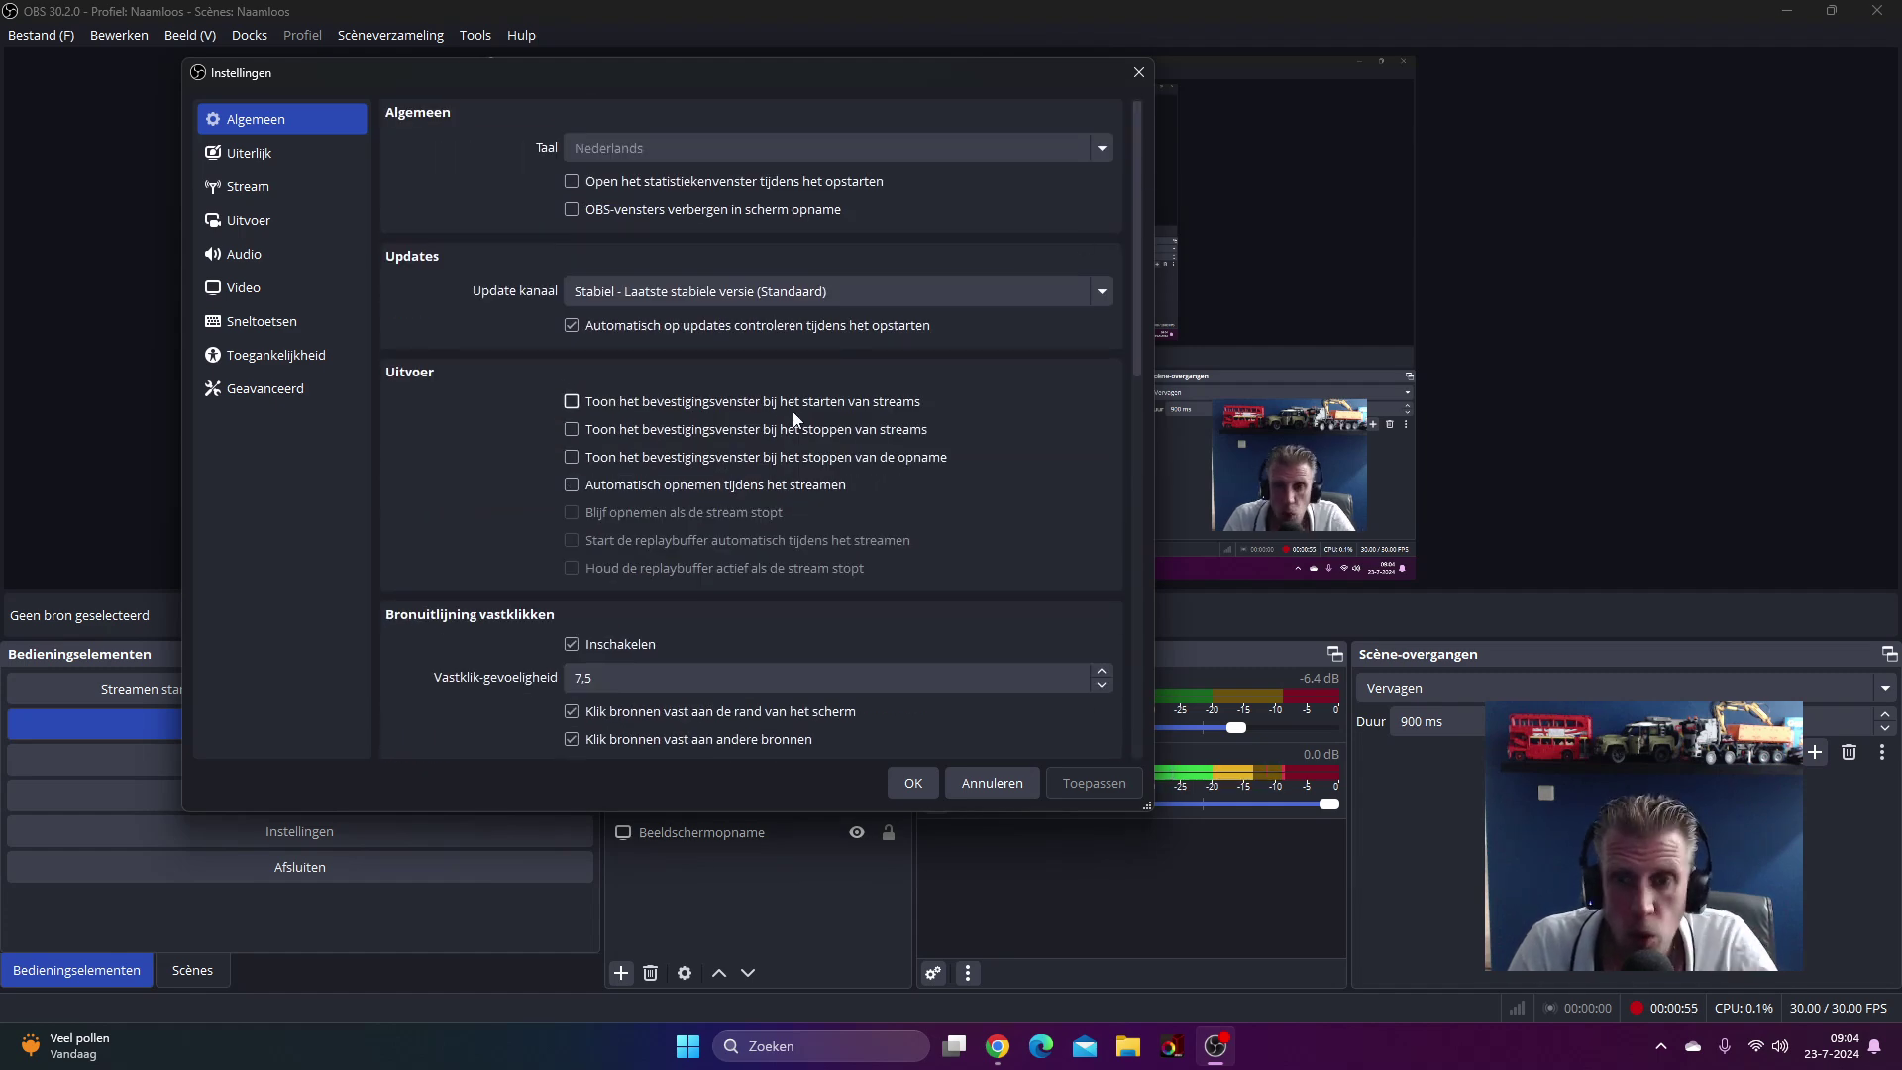
Step: Try the Classic style of the Yami theme in the appearance settings, and return the style to Default
{"action": "left_click", "coordinate": [303, 162]}
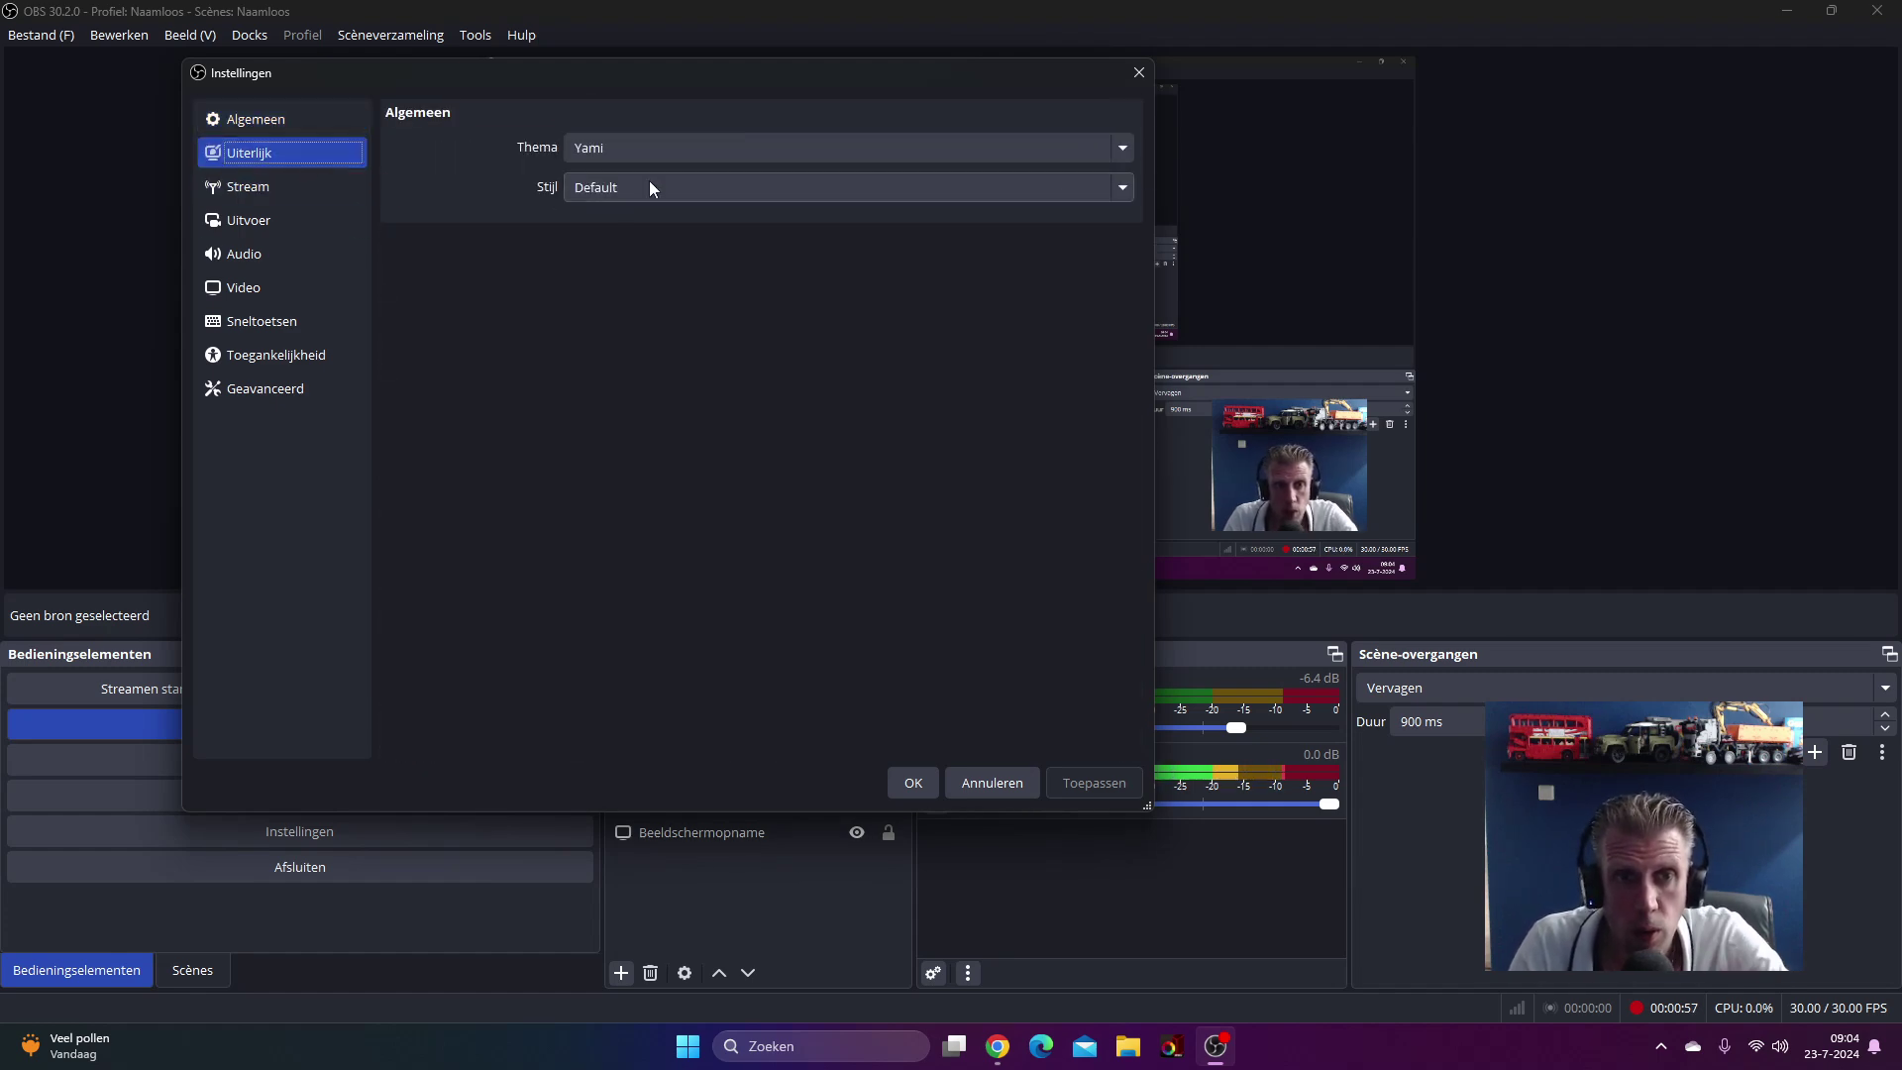
{"action": "left_click", "coordinate": [736, 149]}
{"action": "left_click", "coordinate": [737, 146]}
{"action": "left_click", "coordinate": [705, 188]}
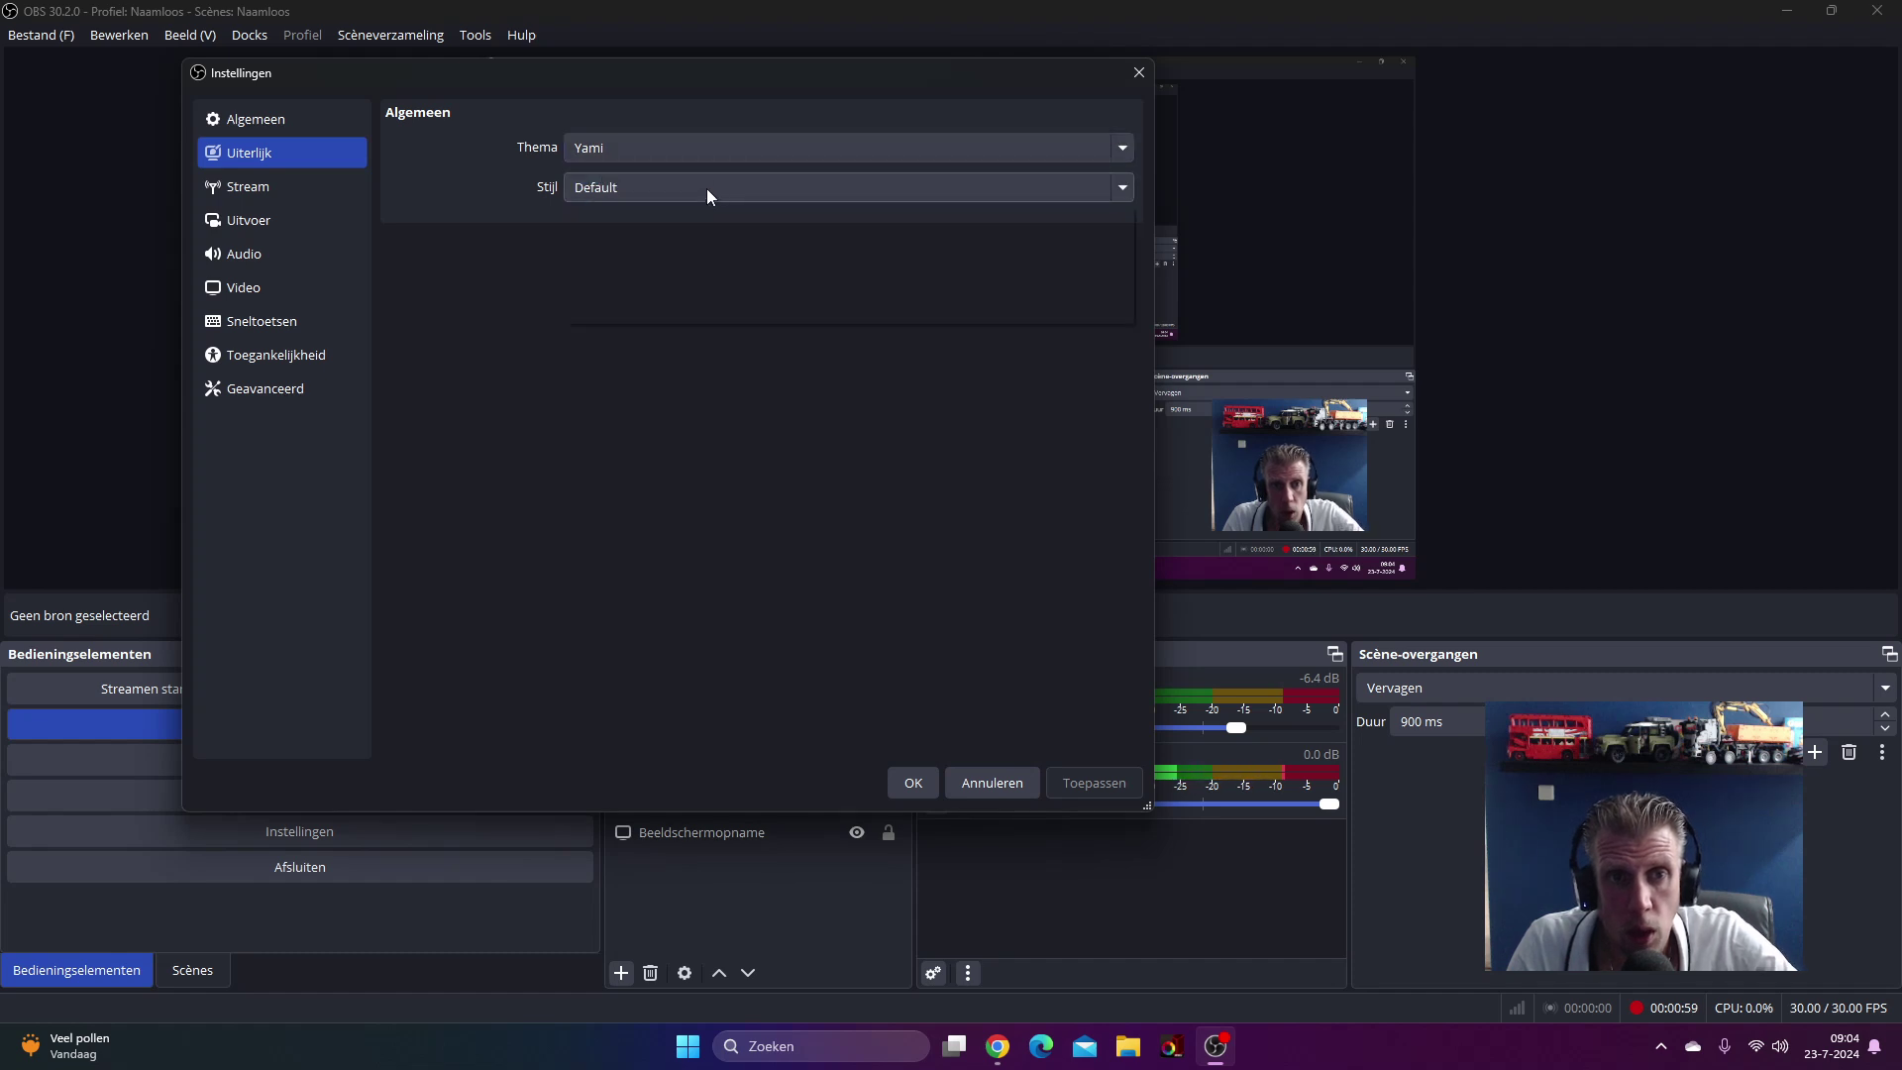
{"action": "left_click", "coordinate": [658, 234]}
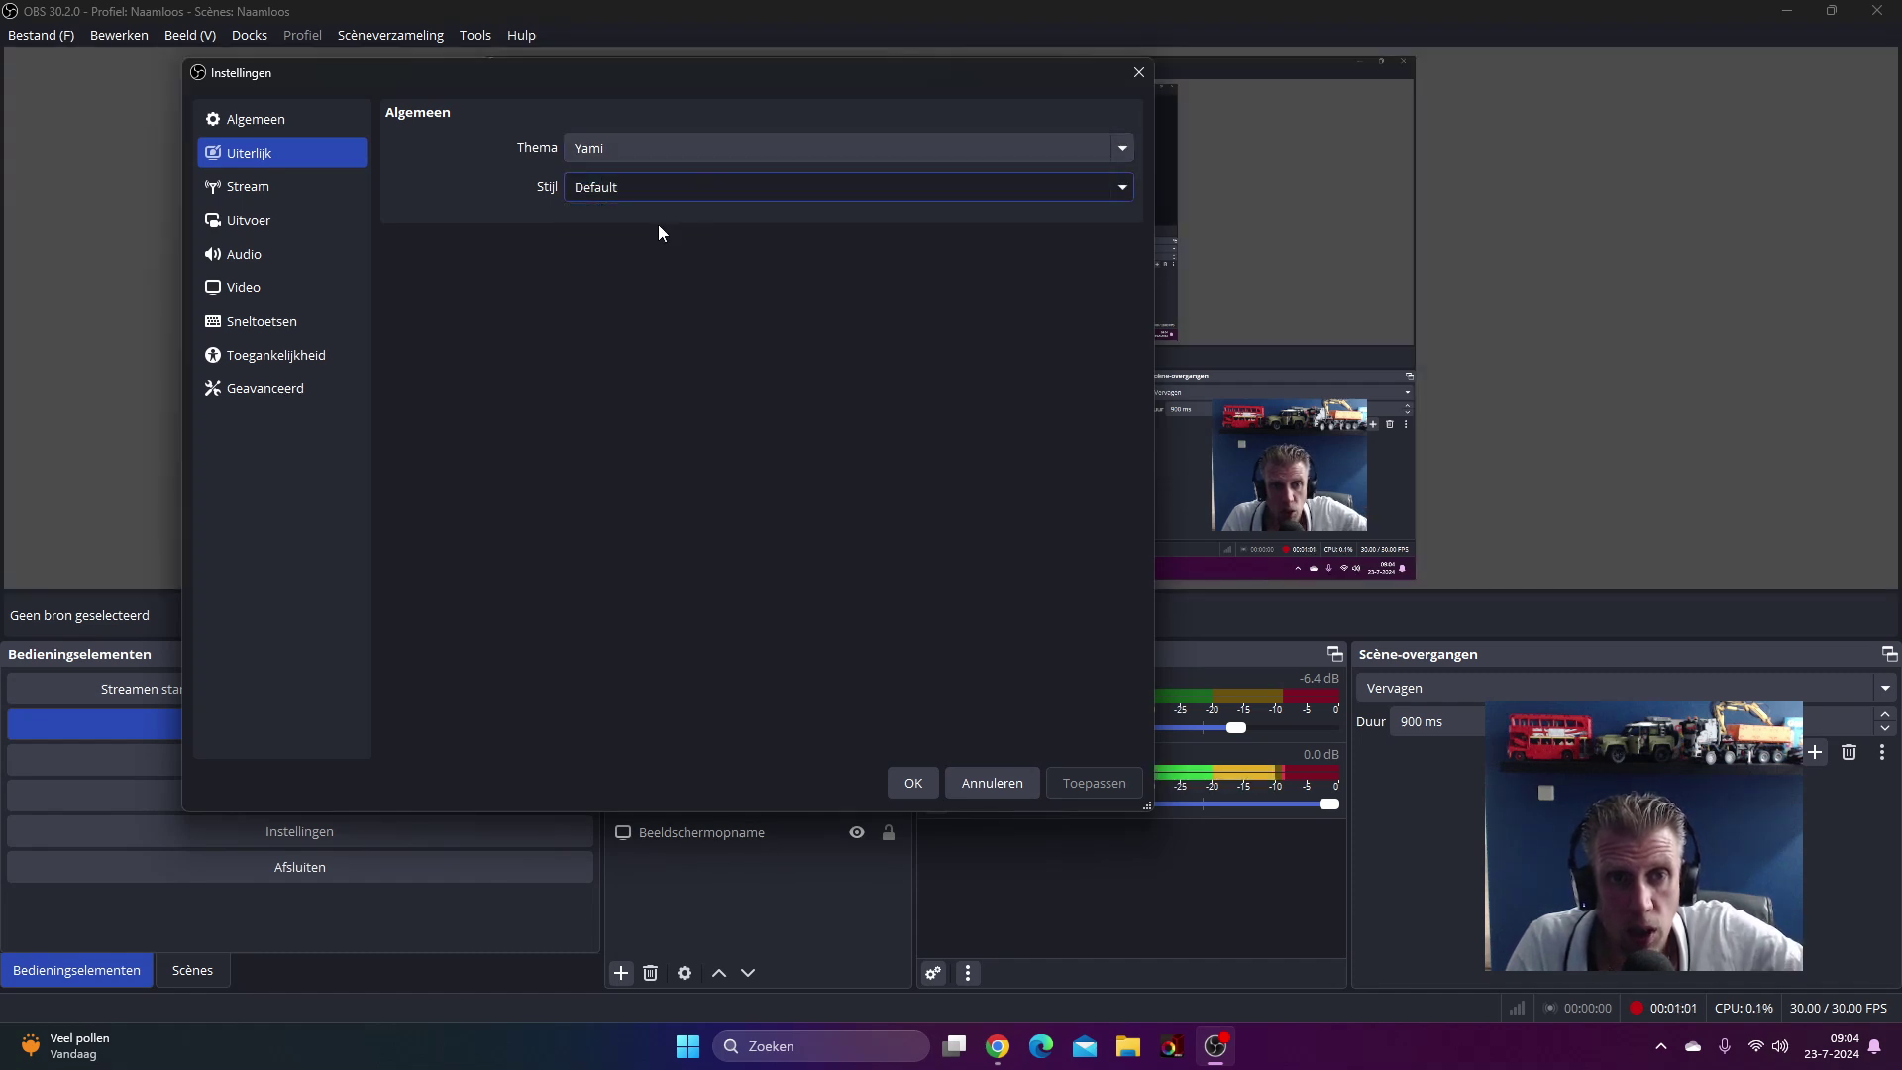
{"action": "left_click", "coordinate": [714, 166]}
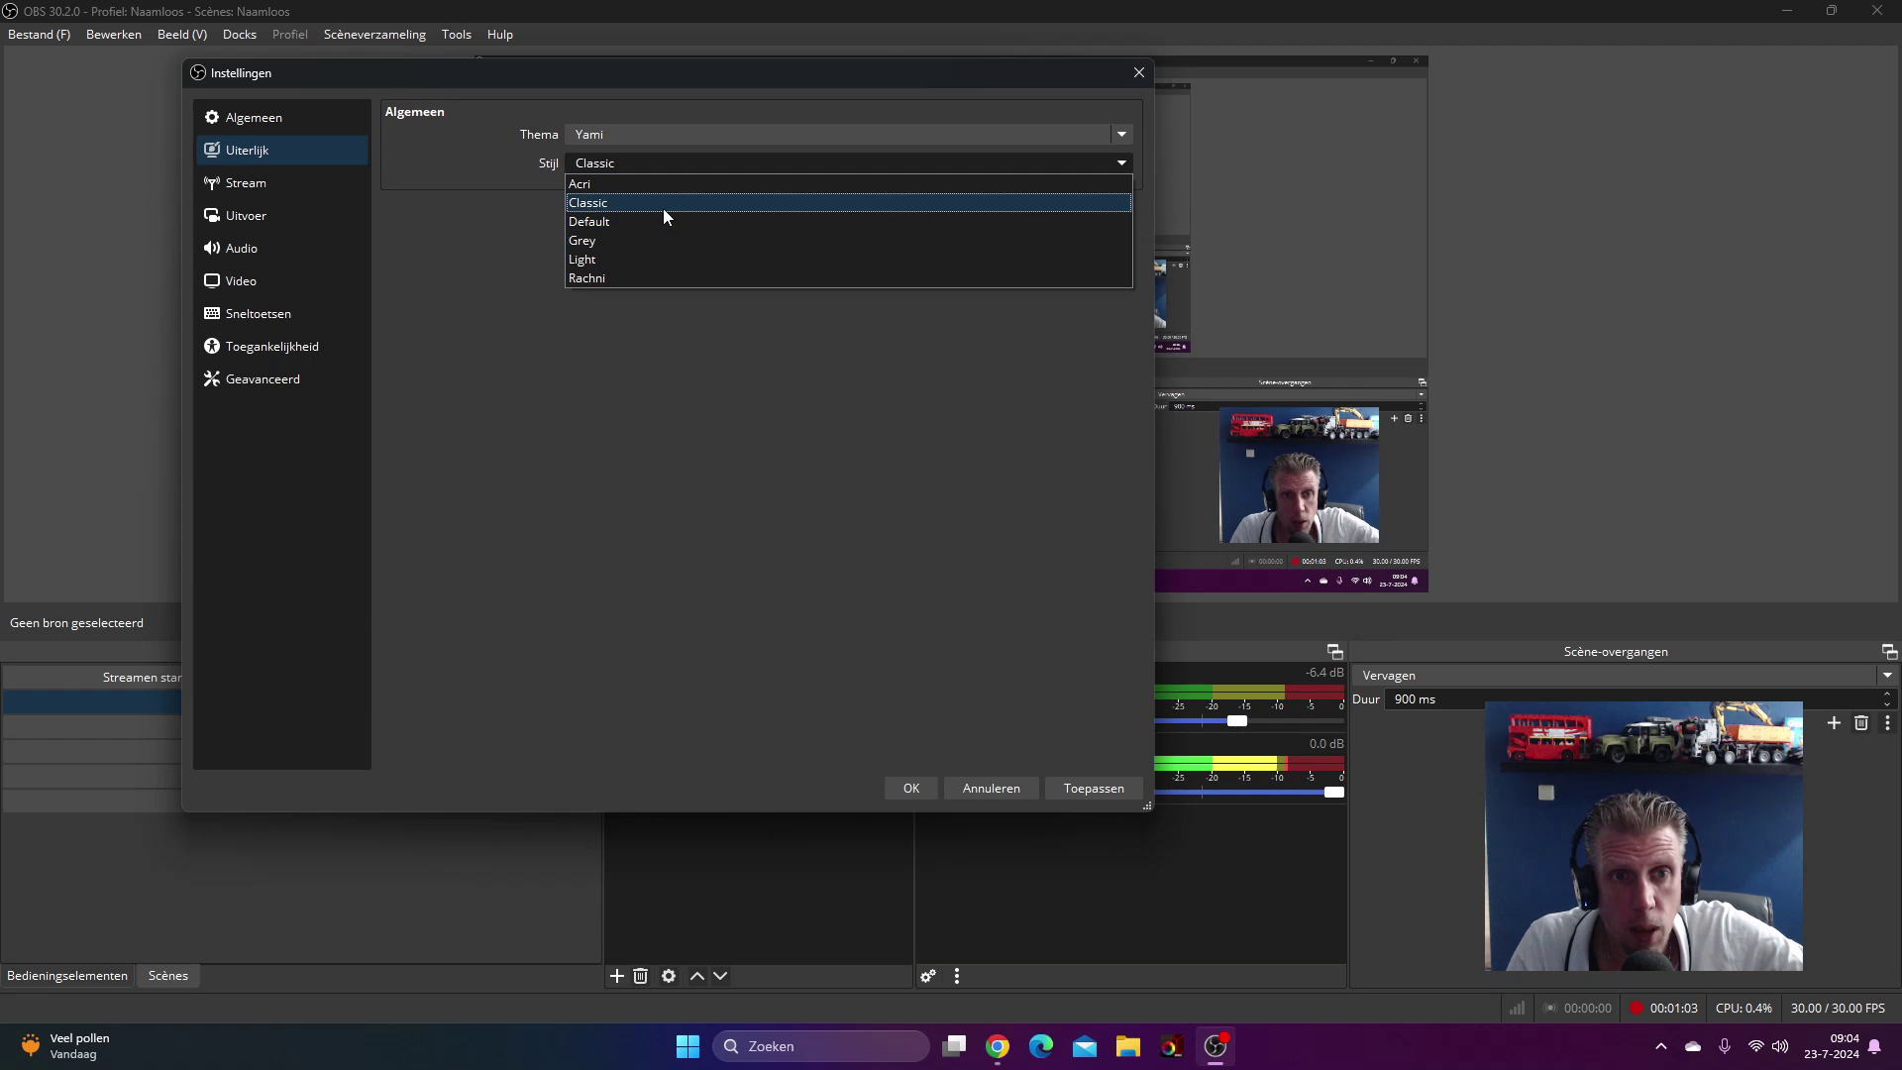
{"action": "left_click", "coordinate": [655, 224]}
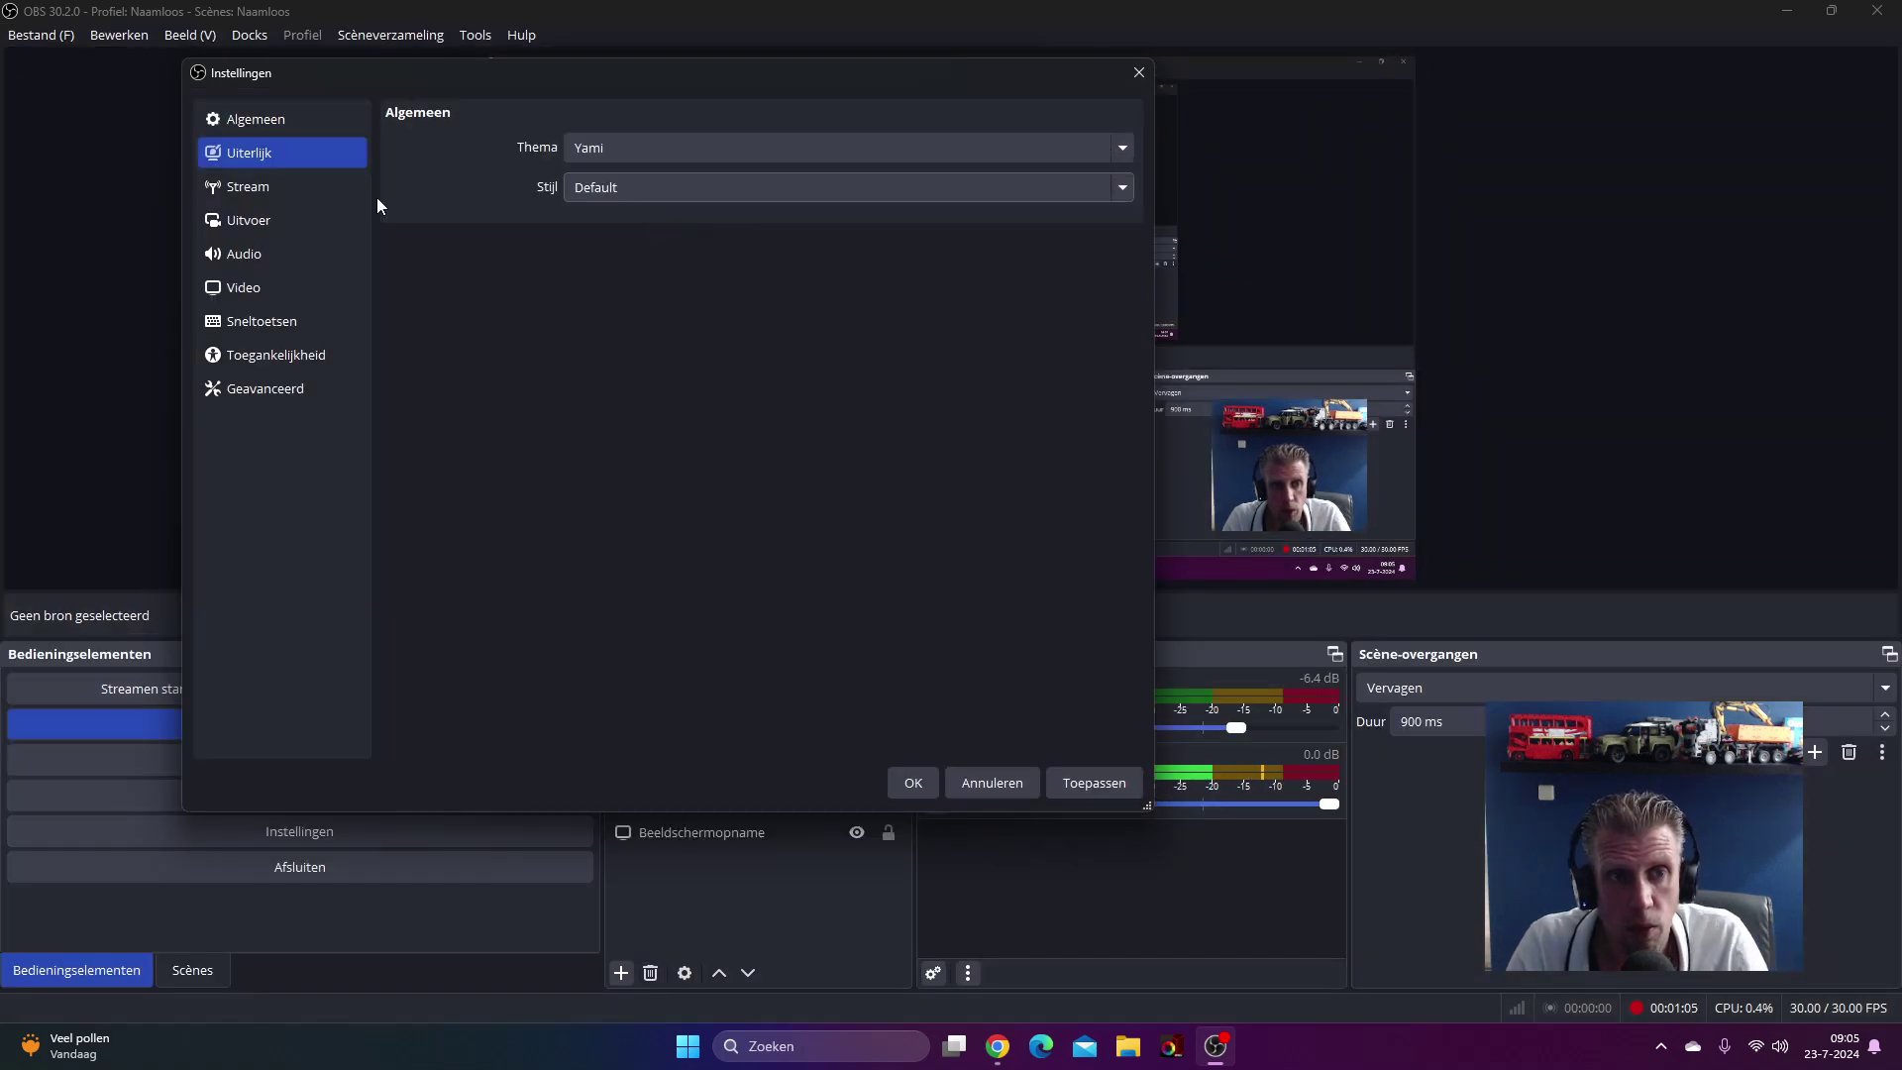
Step: Review the stream service settings and the streaming output's encoder settings, including the available rate control modes
{"action": "left_click", "coordinate": [301, 193]}
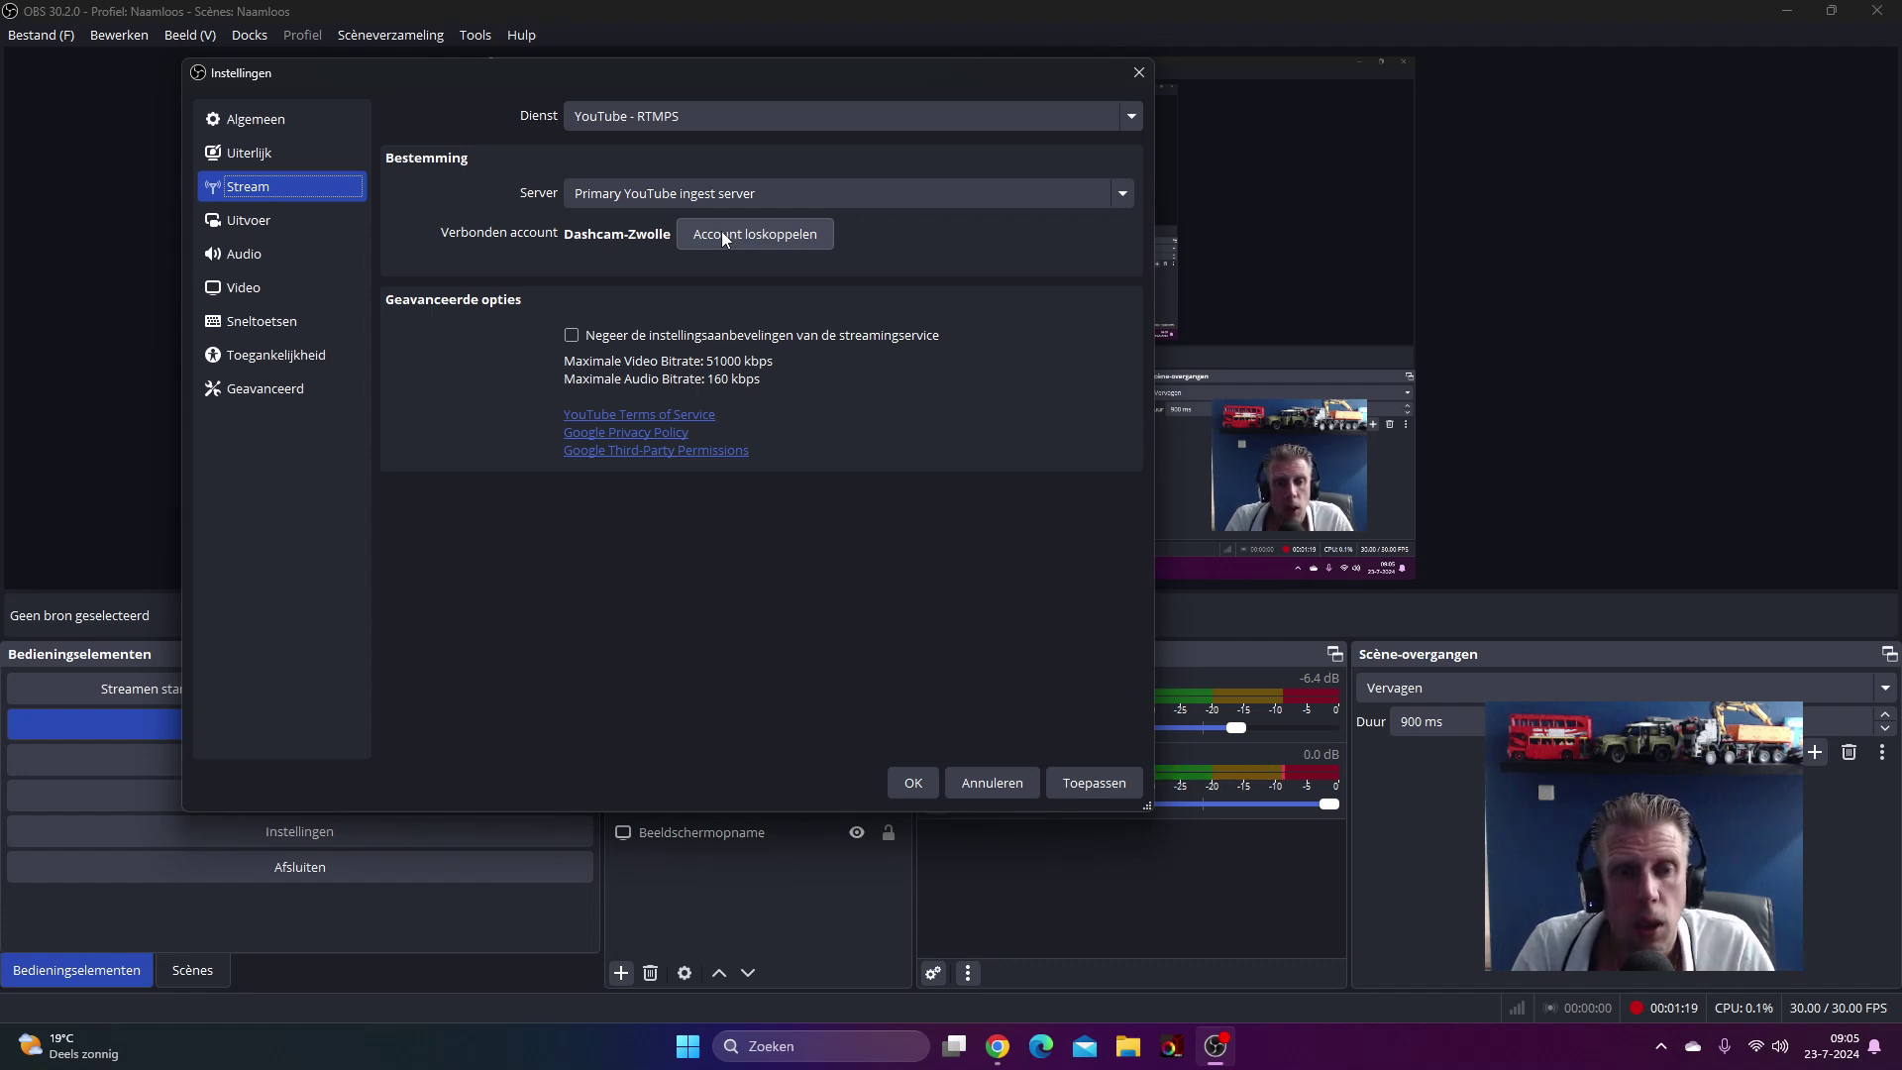
{"action": "left_click", "coordinate": [266, 221]}
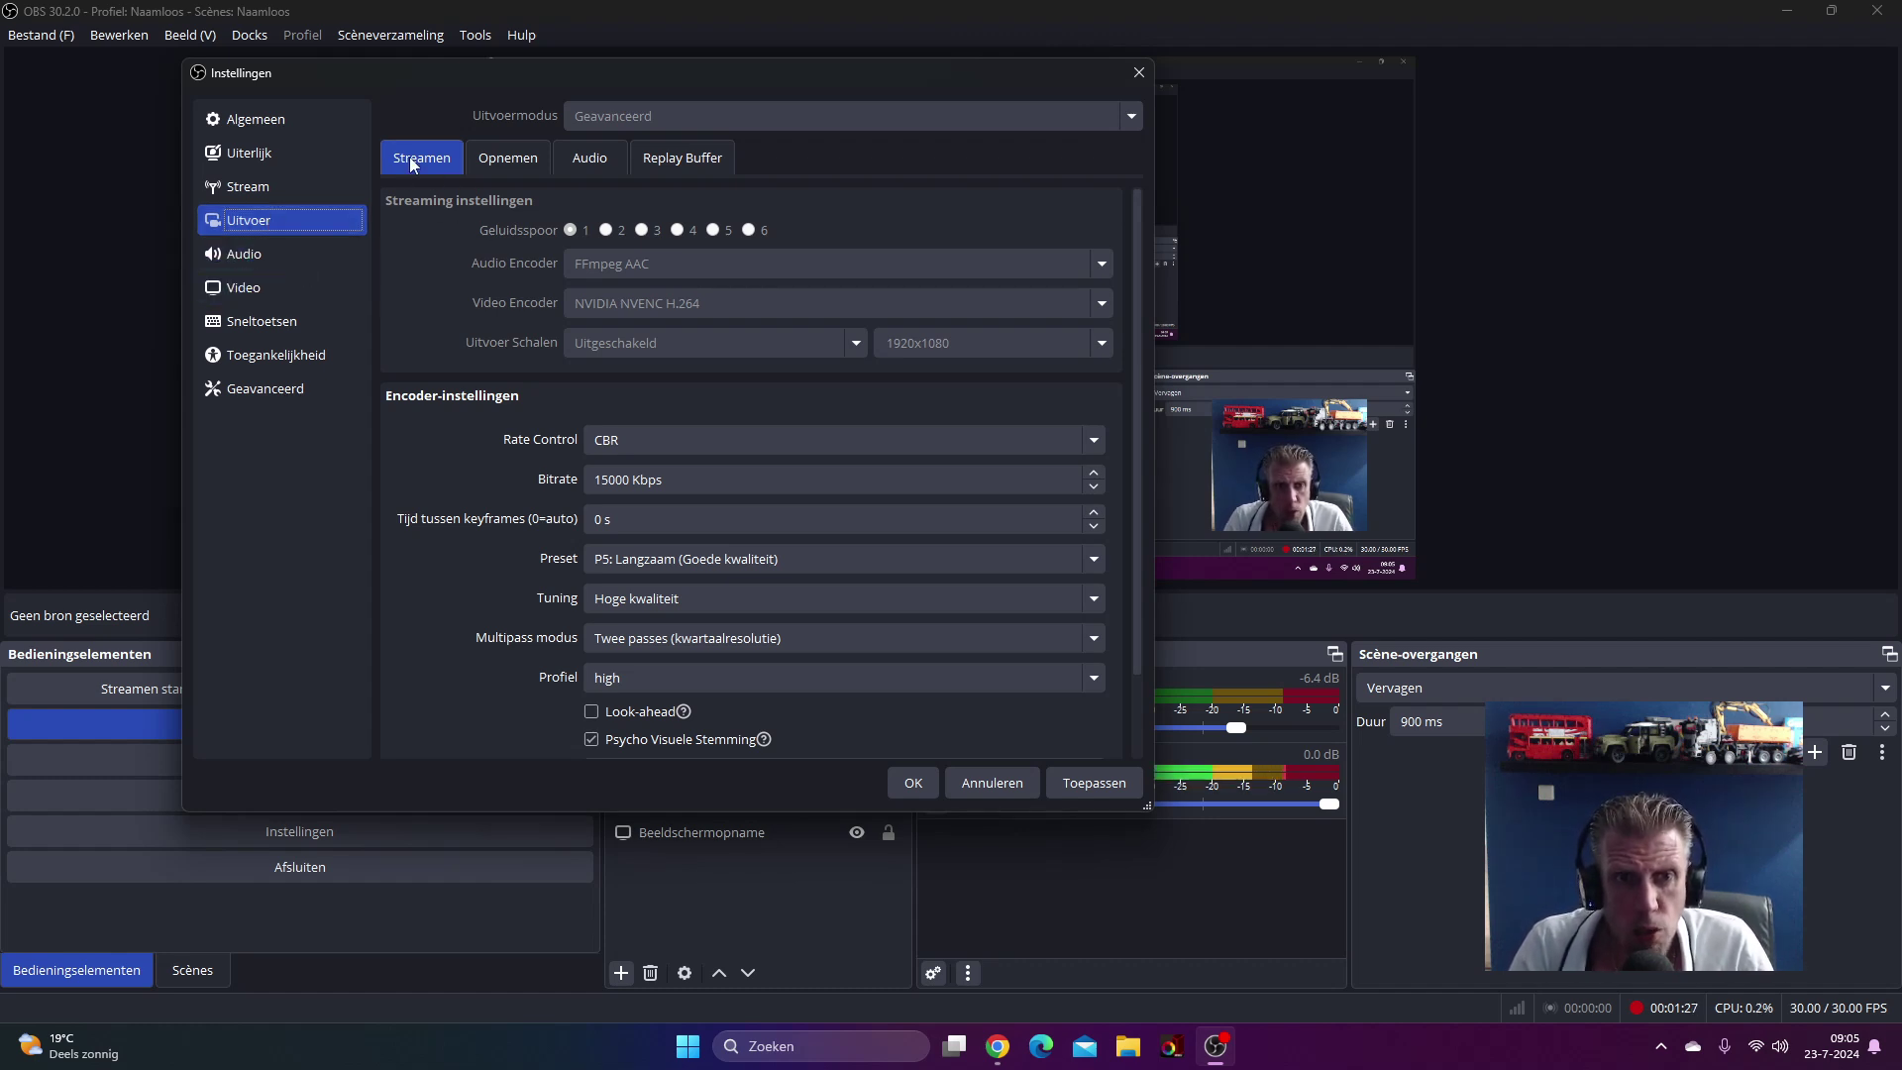
{"action": "scroll", "coordinate": [835, 319], "scroll_direction": "down", "scroll_amount": 1}
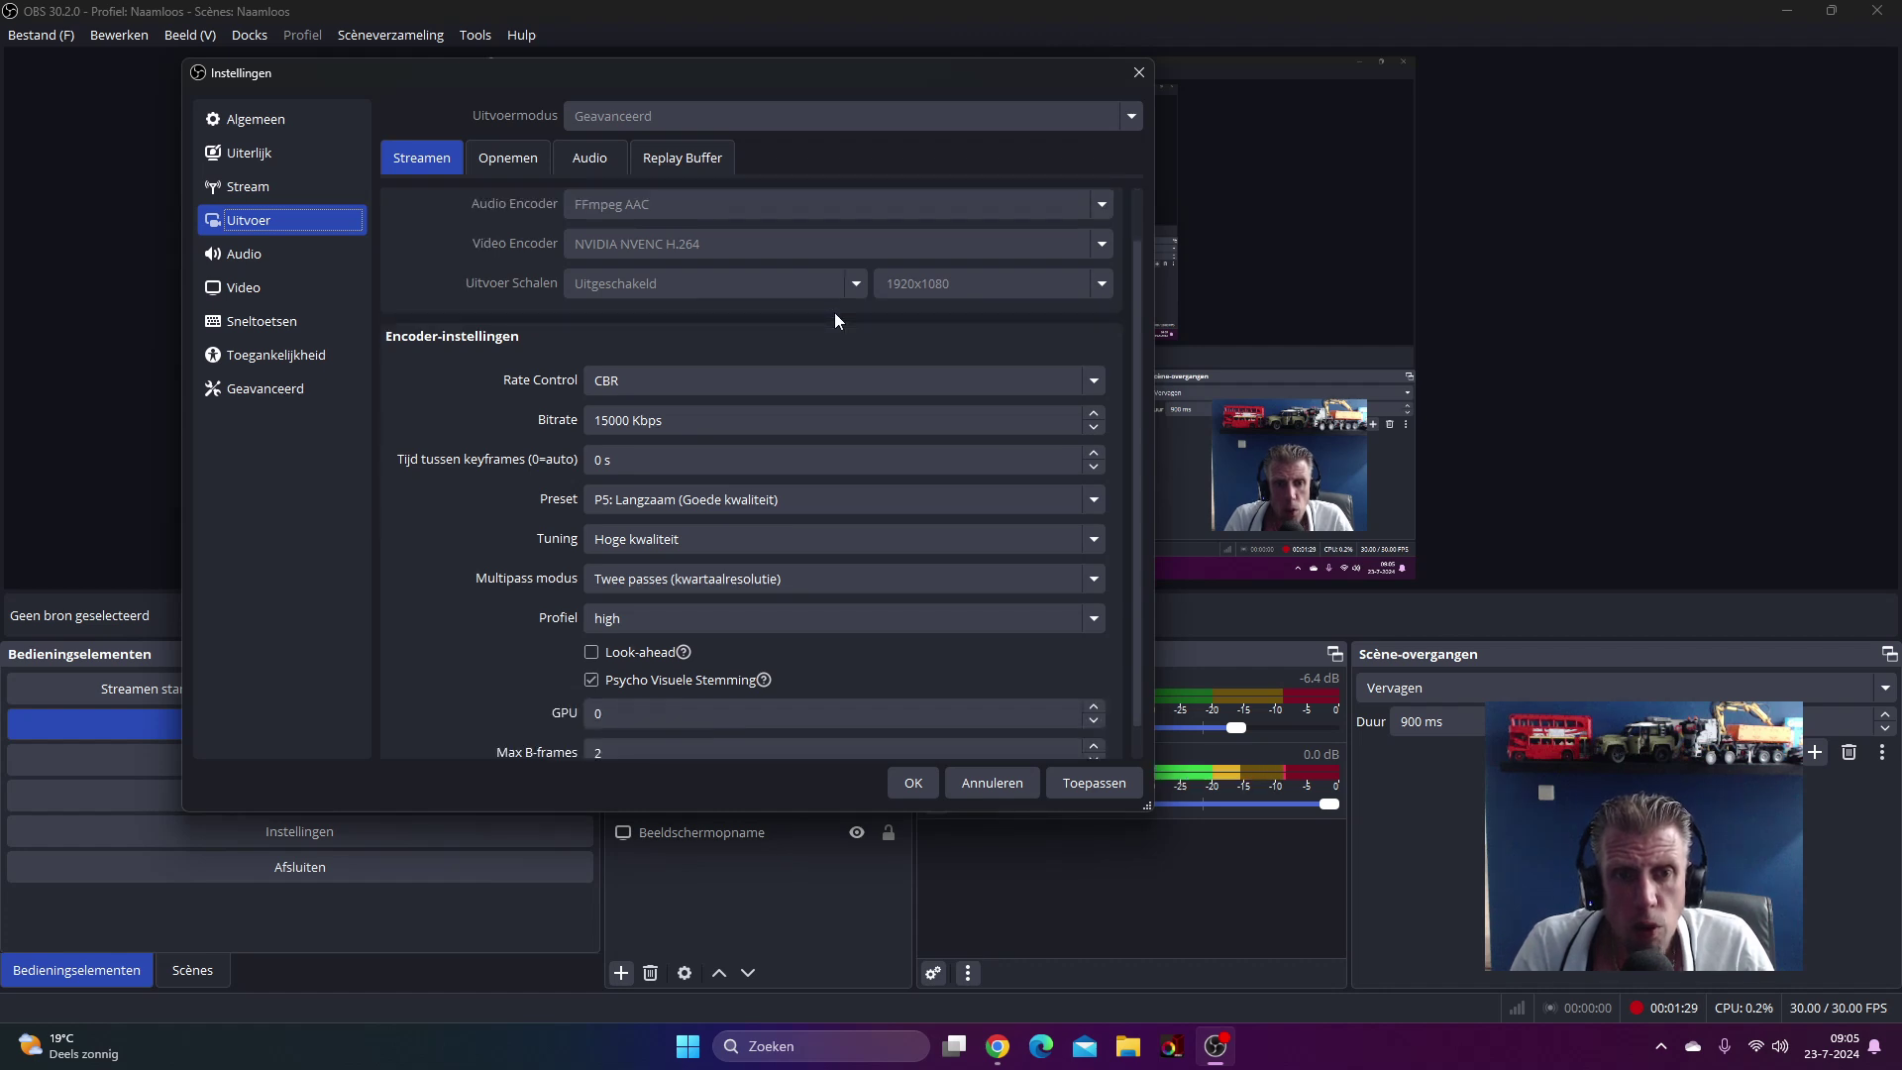
{"action": "scroll", "coordinate": [834, 320], "scroll_direction": "up", "scroll_amount": 1}
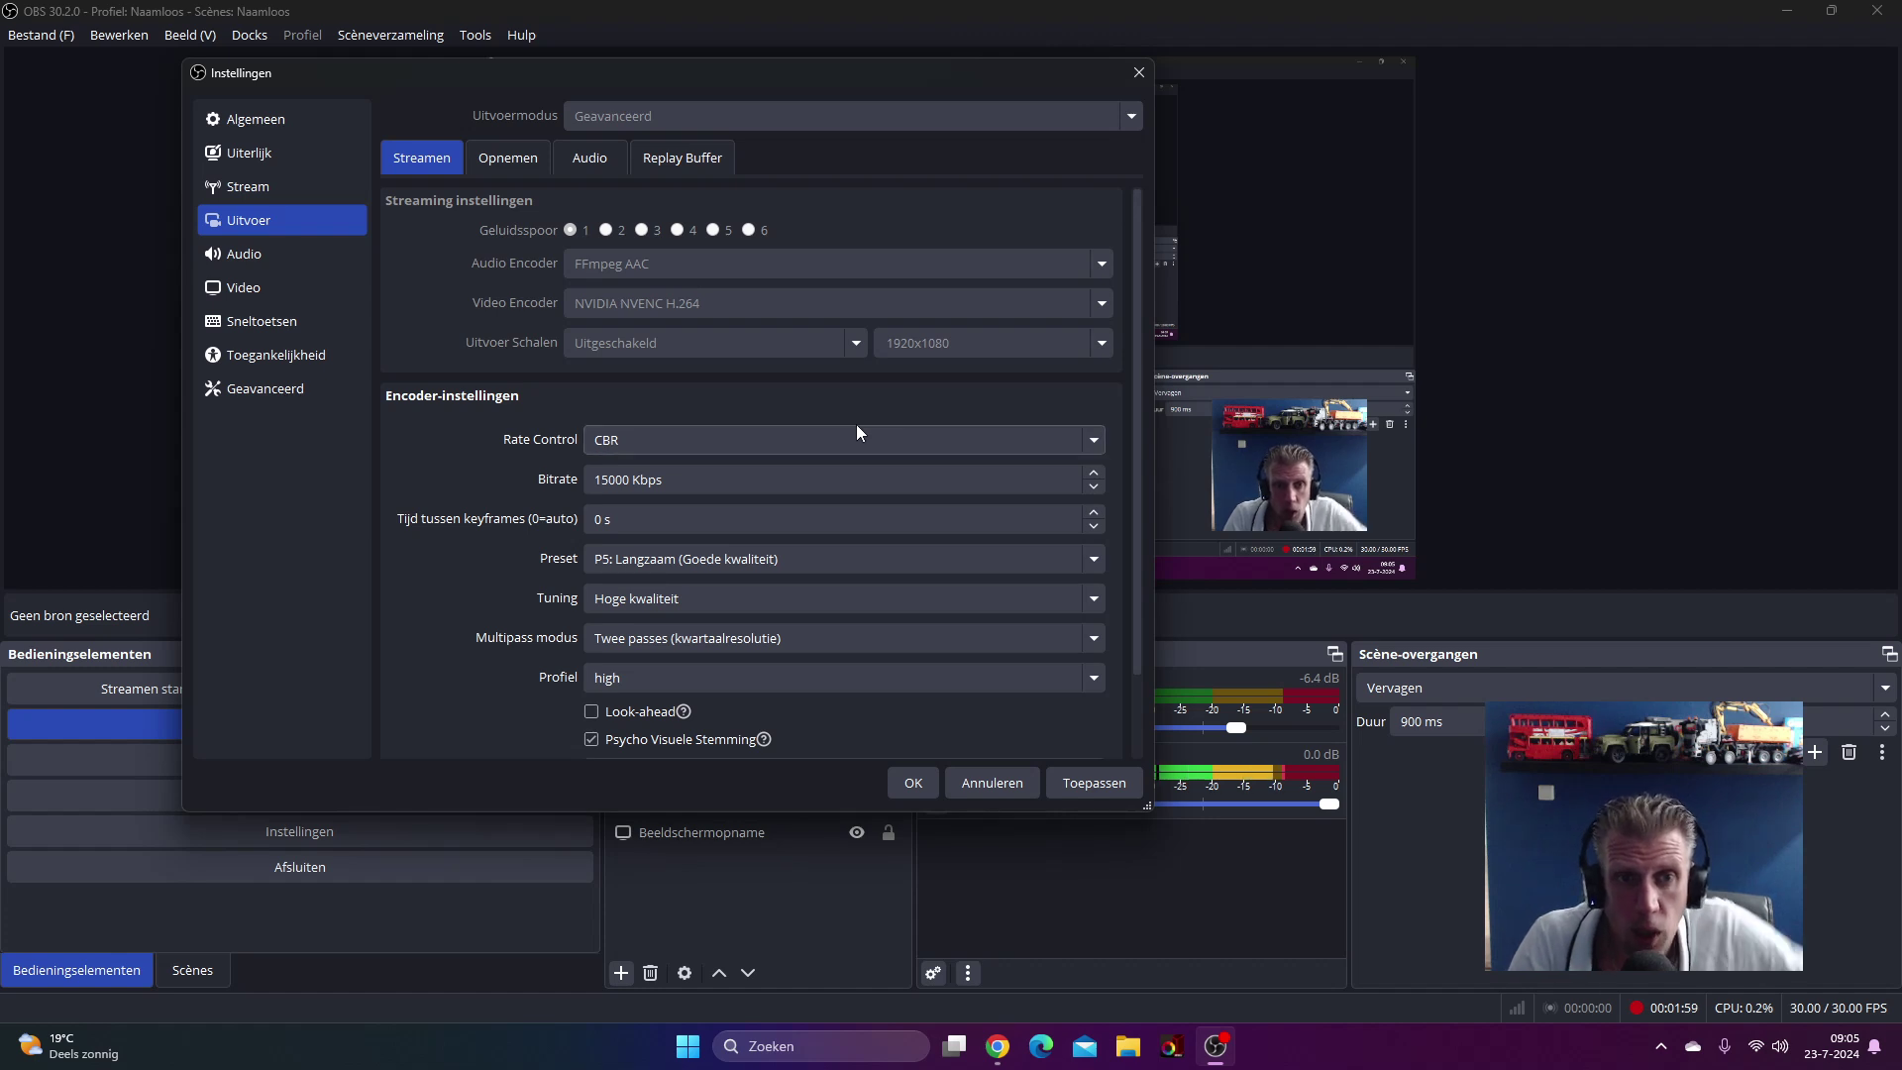
{"action": "scroll", "coordinate": [796, 423], "scroll_direction": "down", "scroll_amount": 2}
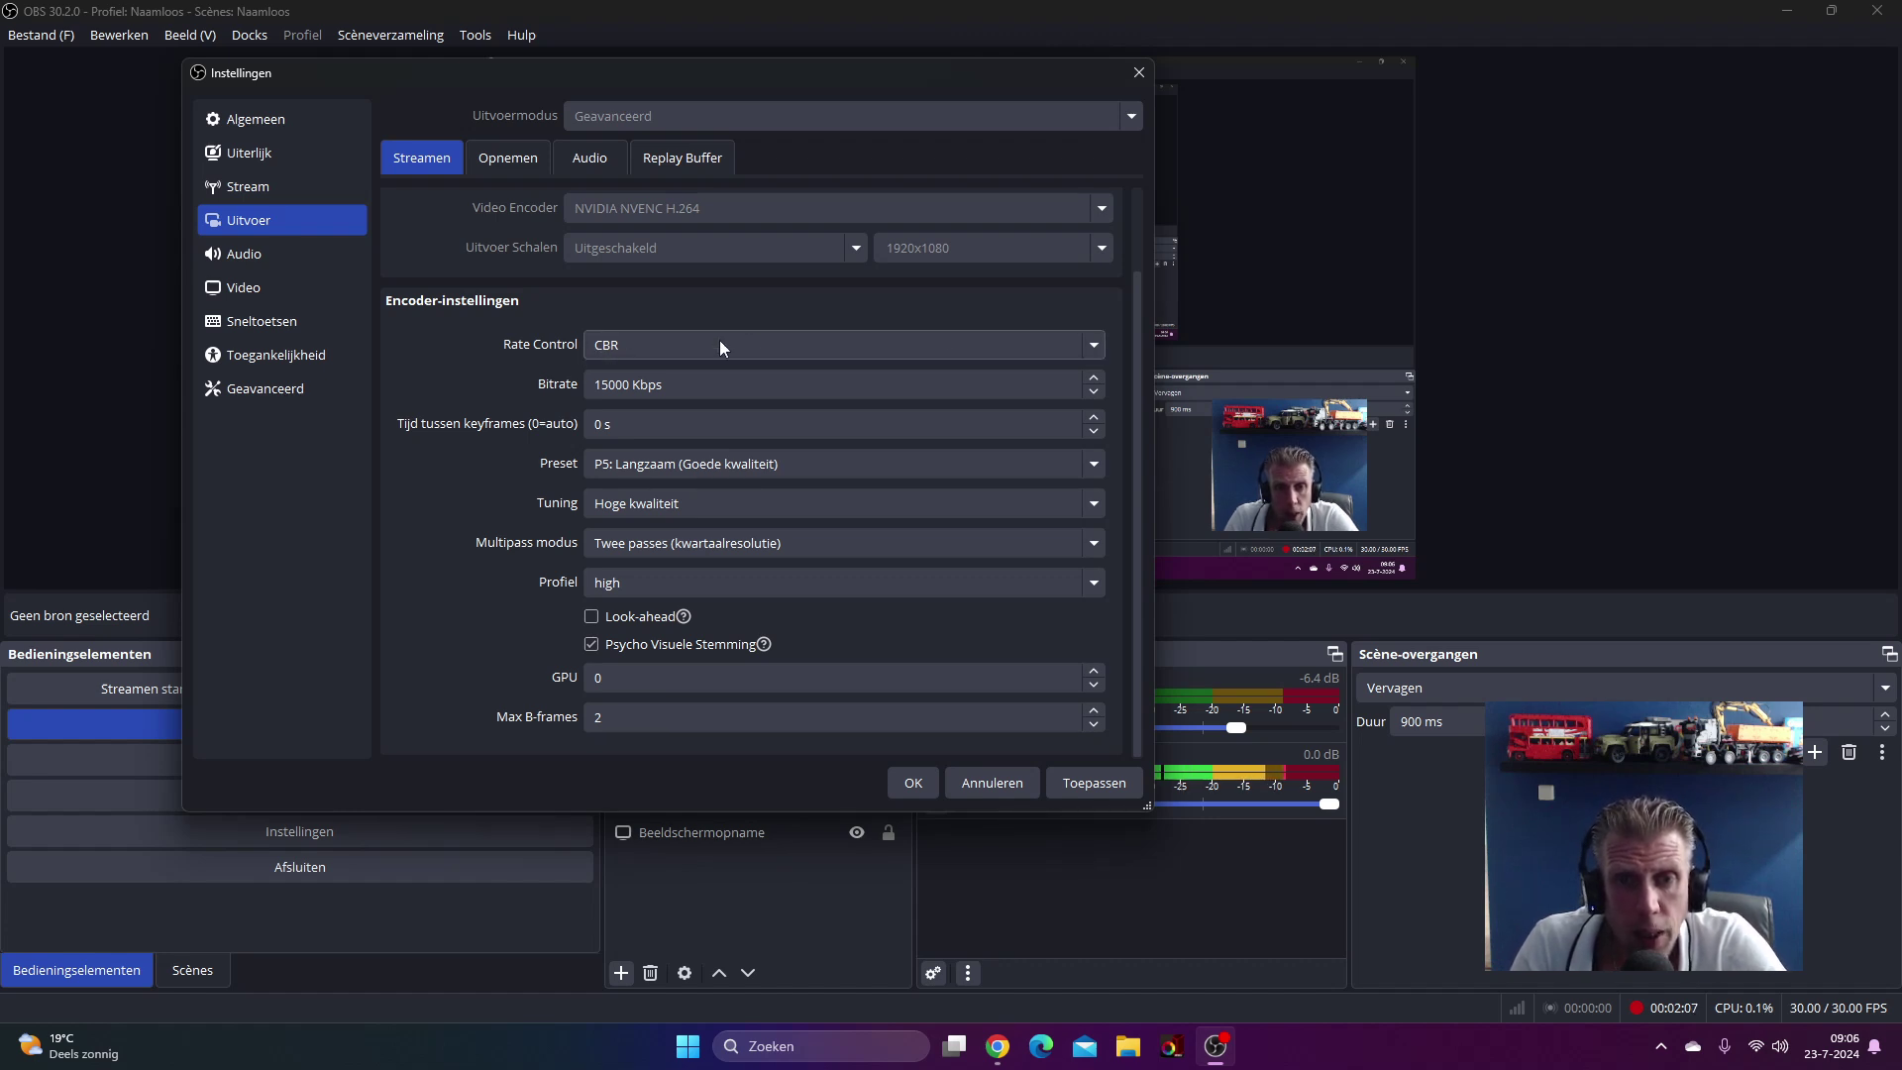
{"action": "left_click", "coordinate": [1093, 347]}
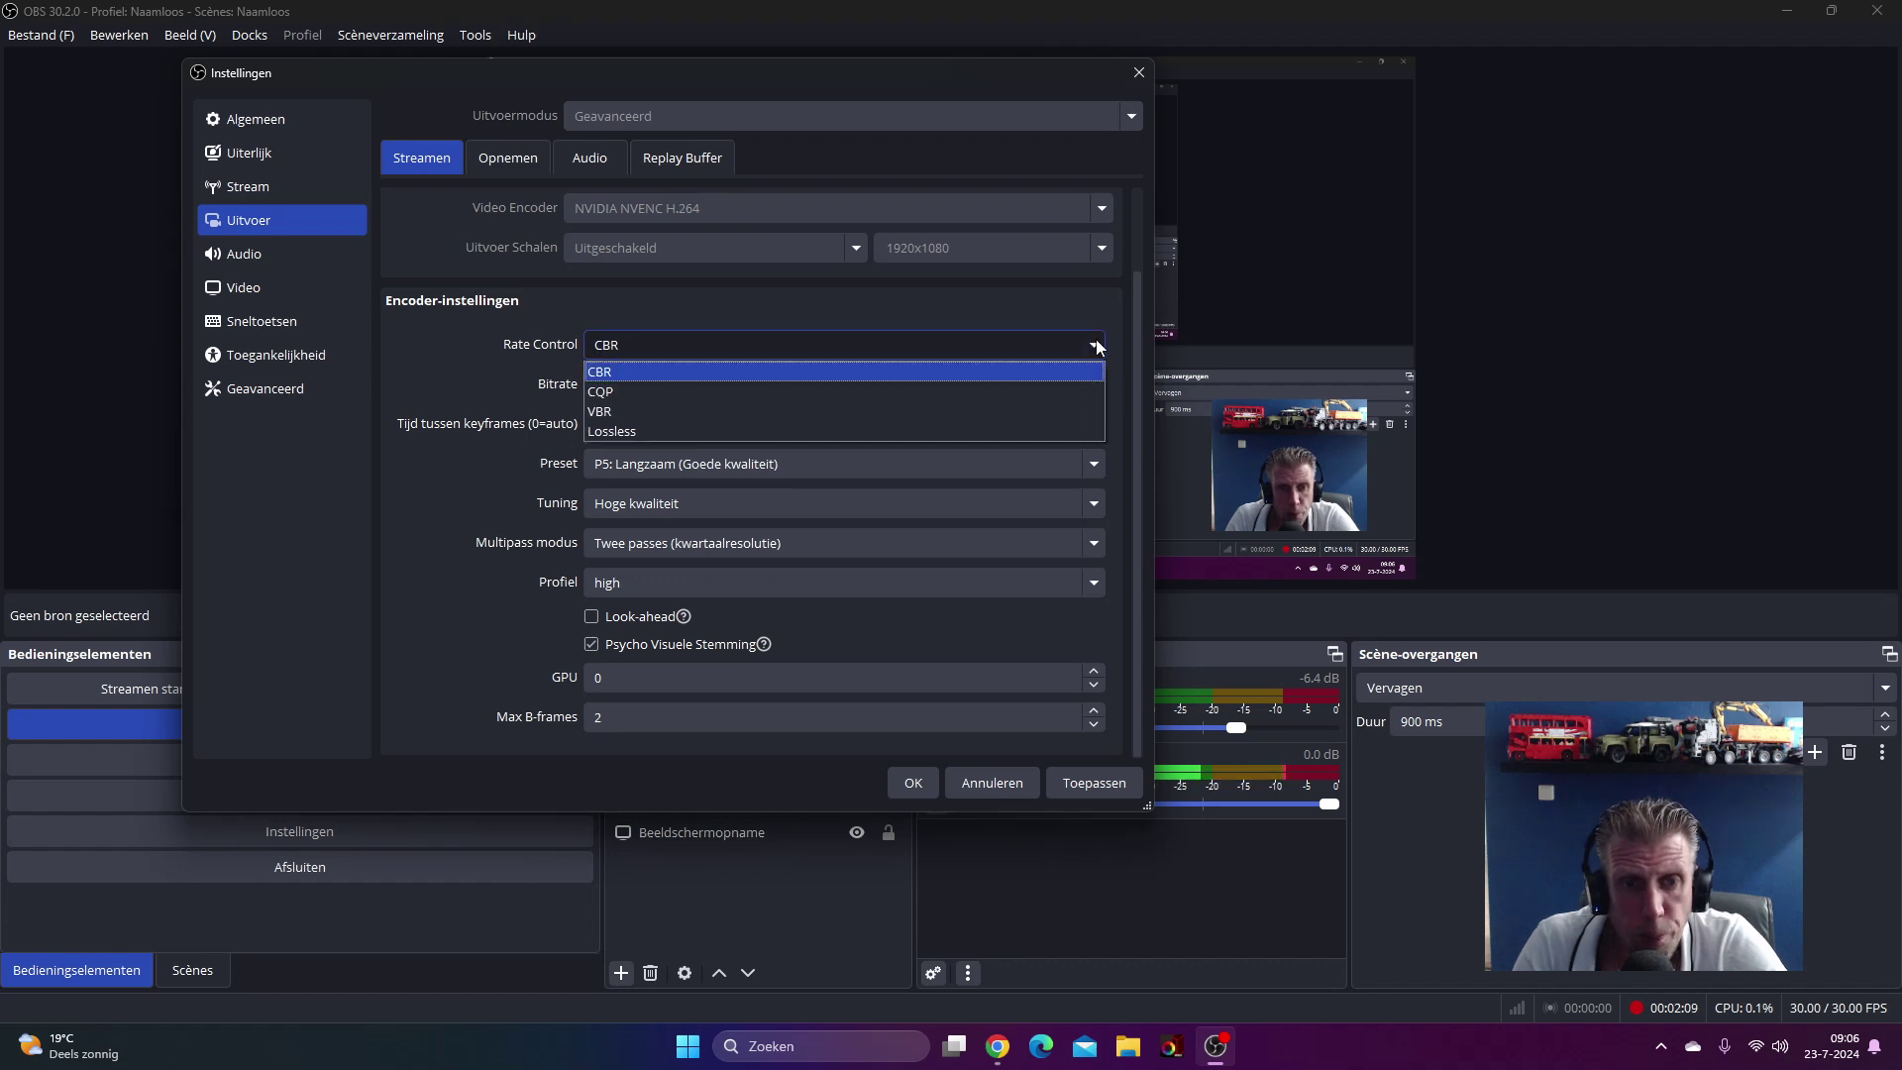
{"action": "left_click", "coordinate": [1082, 327]}
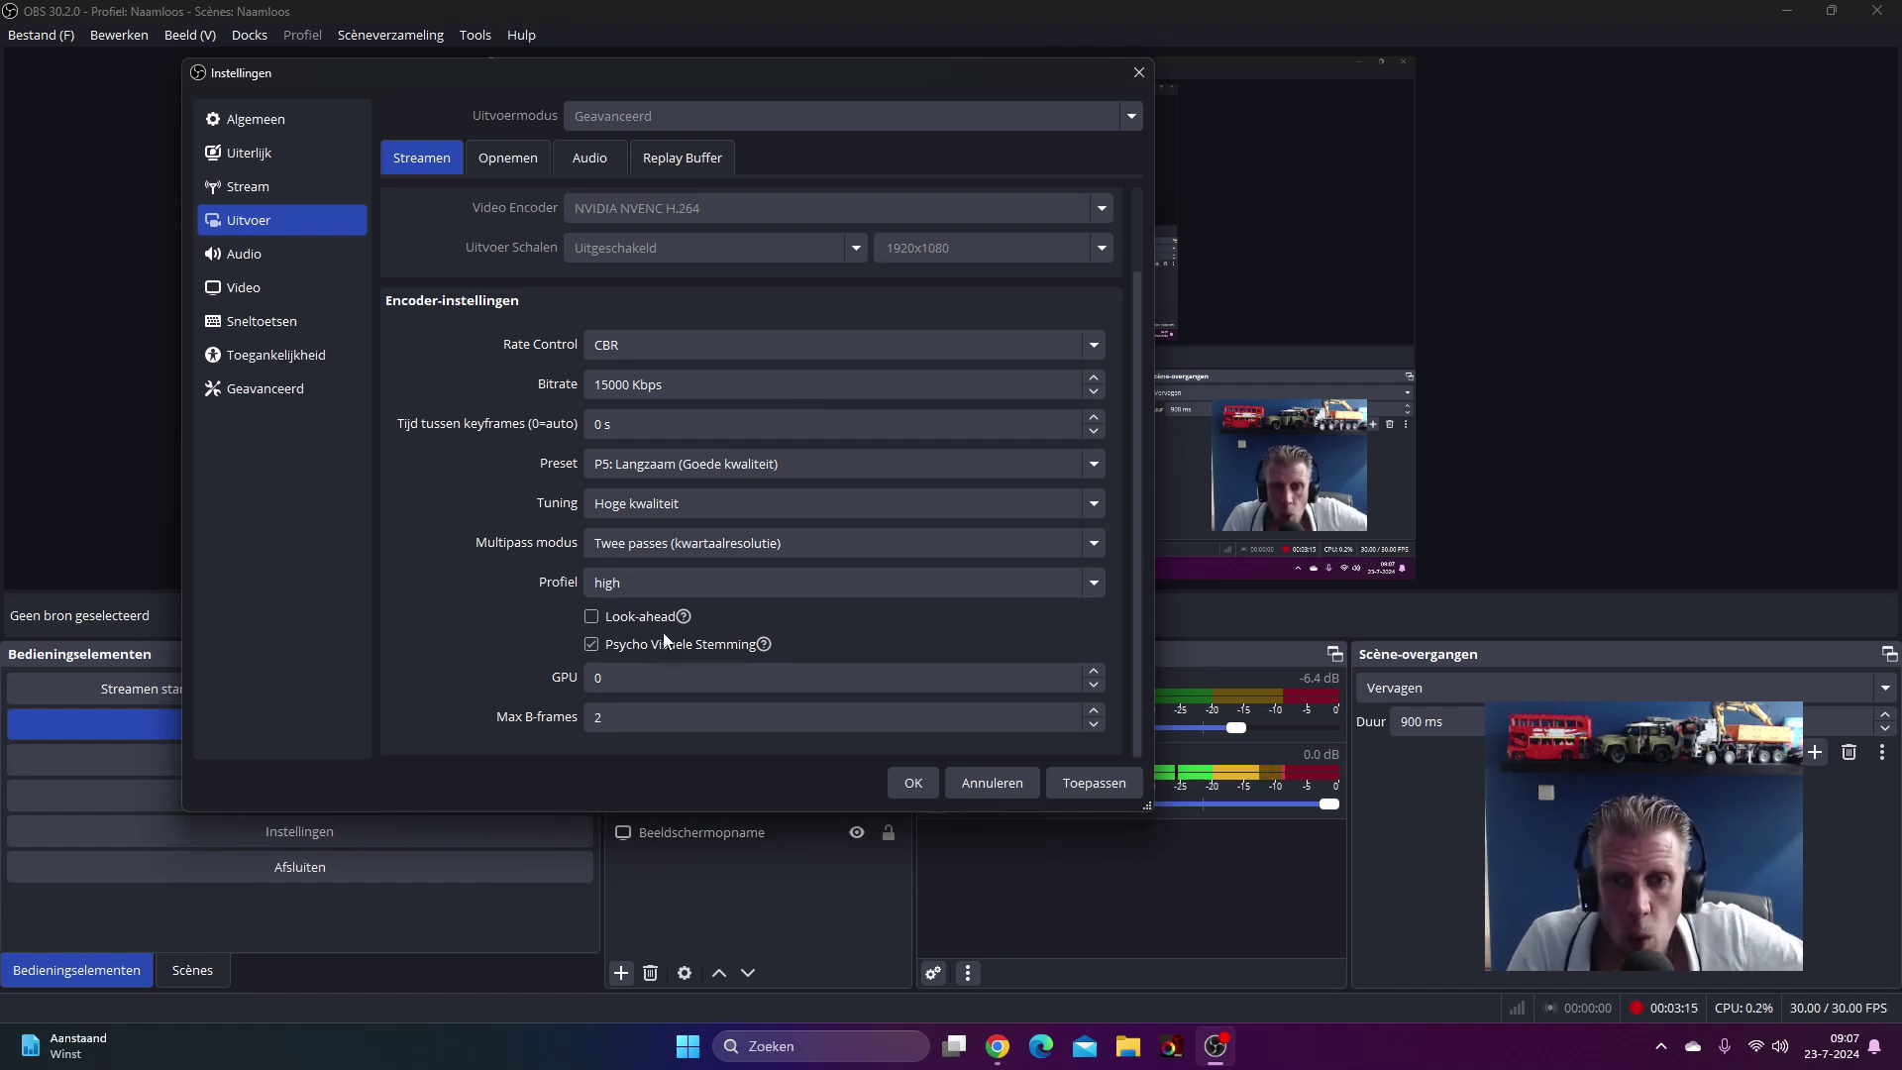
Step: Examine the recording output settings, from the recording path, format and encoders to the bitrate and other encoder options
{"action": "left_click", "coordinate": [510, 170]}
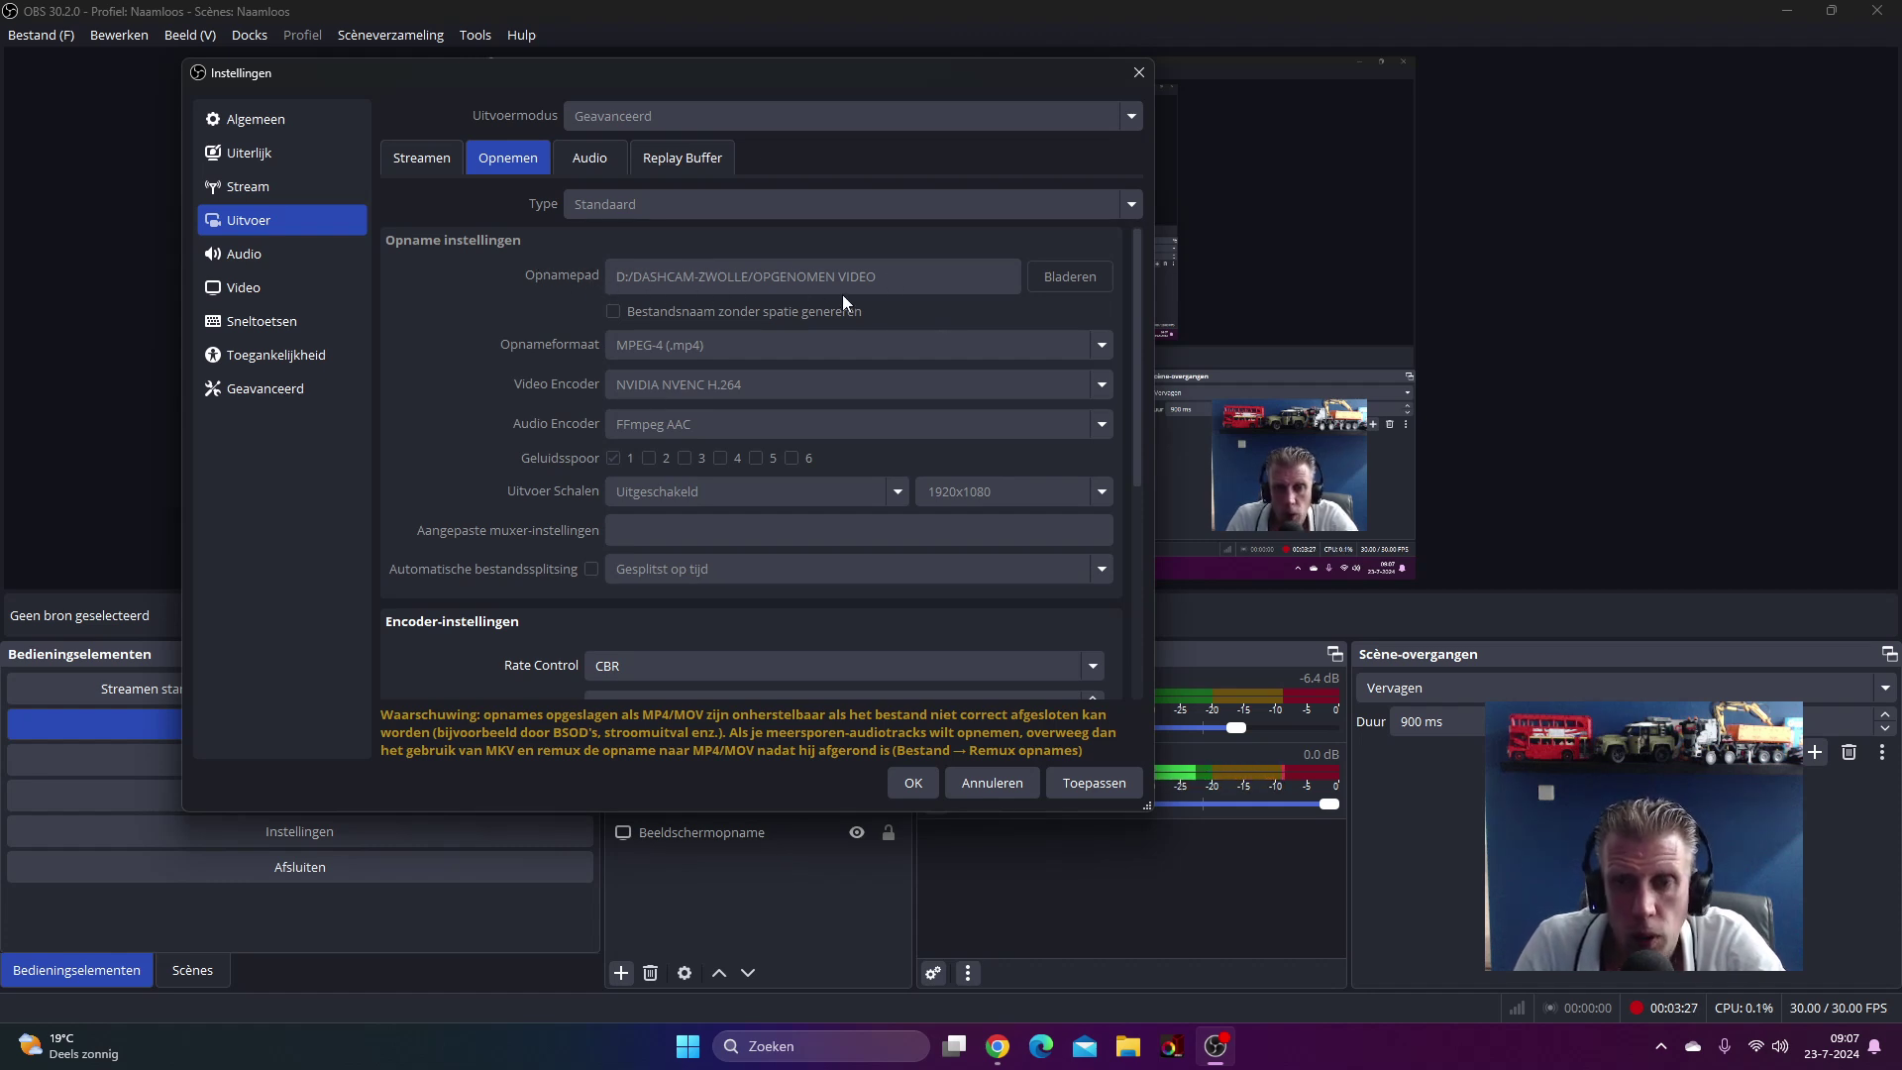
{"action": "scroll", "coordinate": [827, 293], "scroll_direction": "down", "scroll_amount": 4}
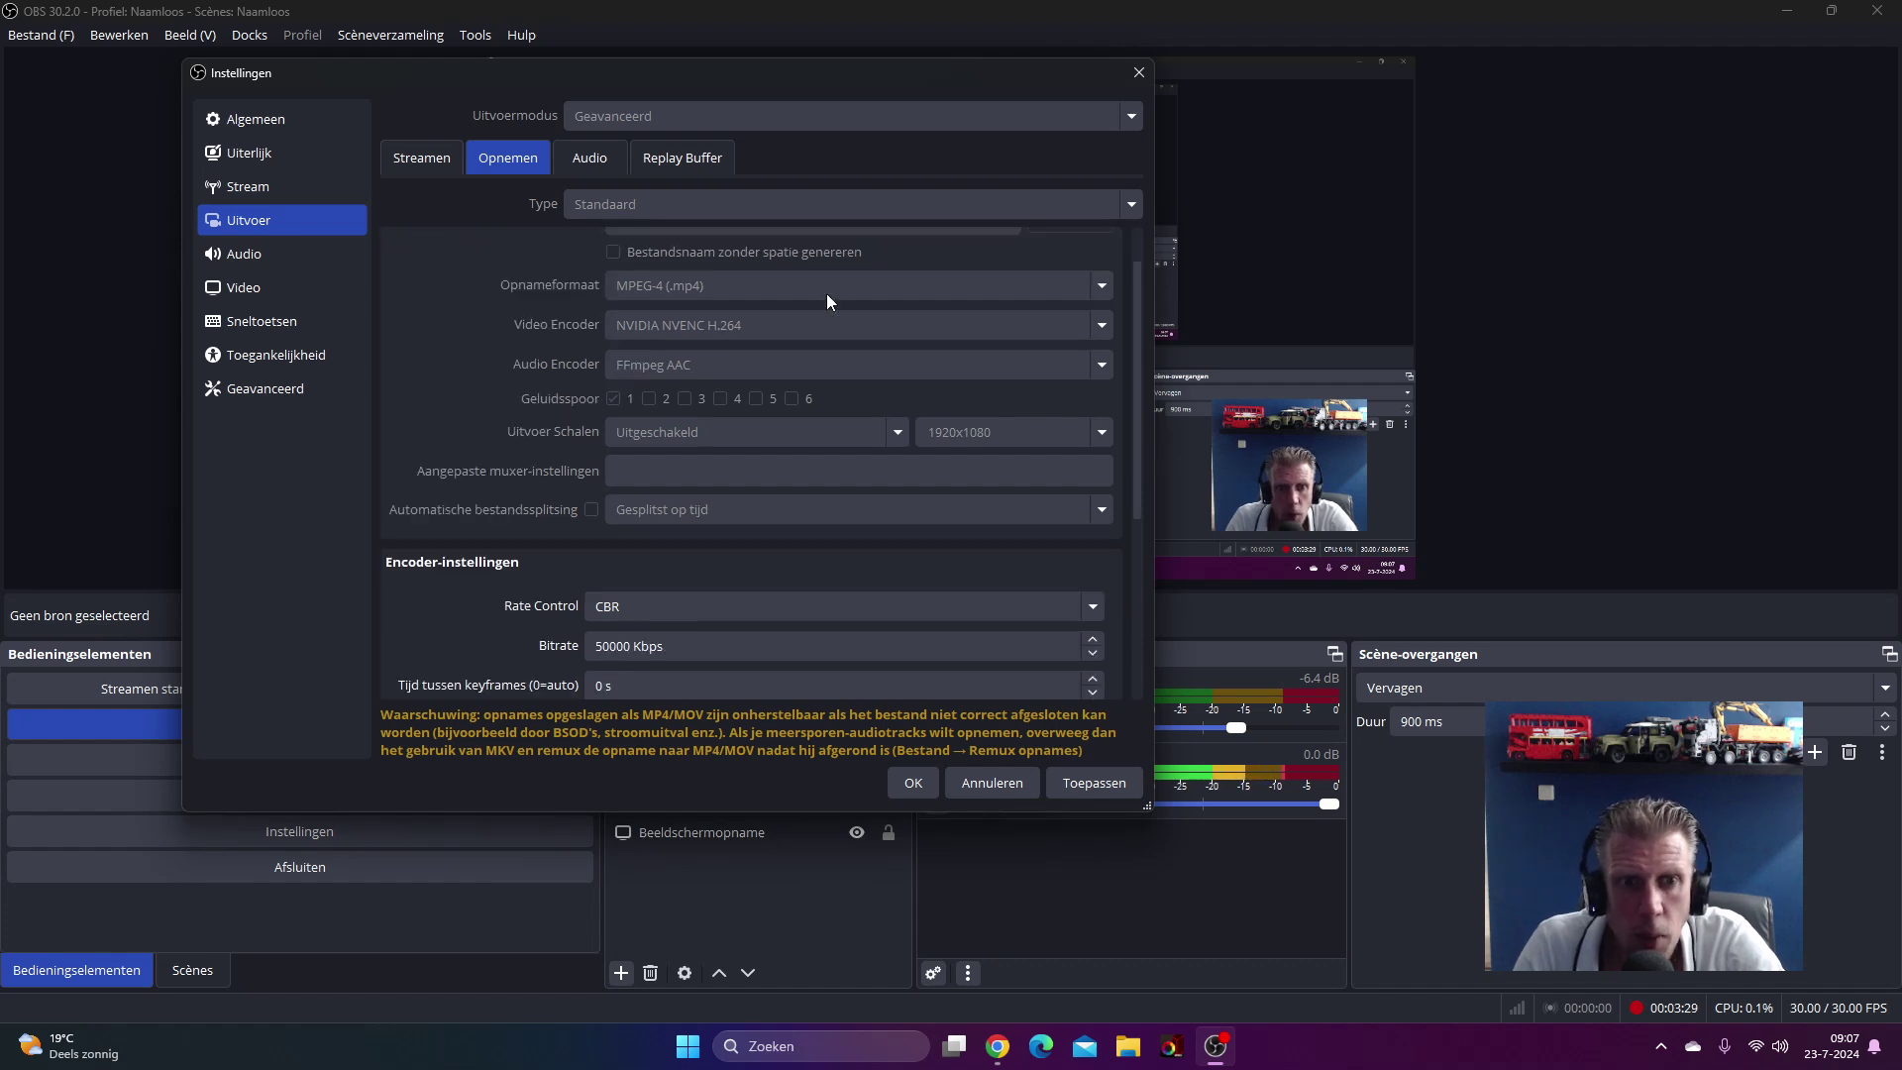
{"action": "scroll", "coordinate": [525, 342], "scroll_direction": "up", "scroll_amount": 2}
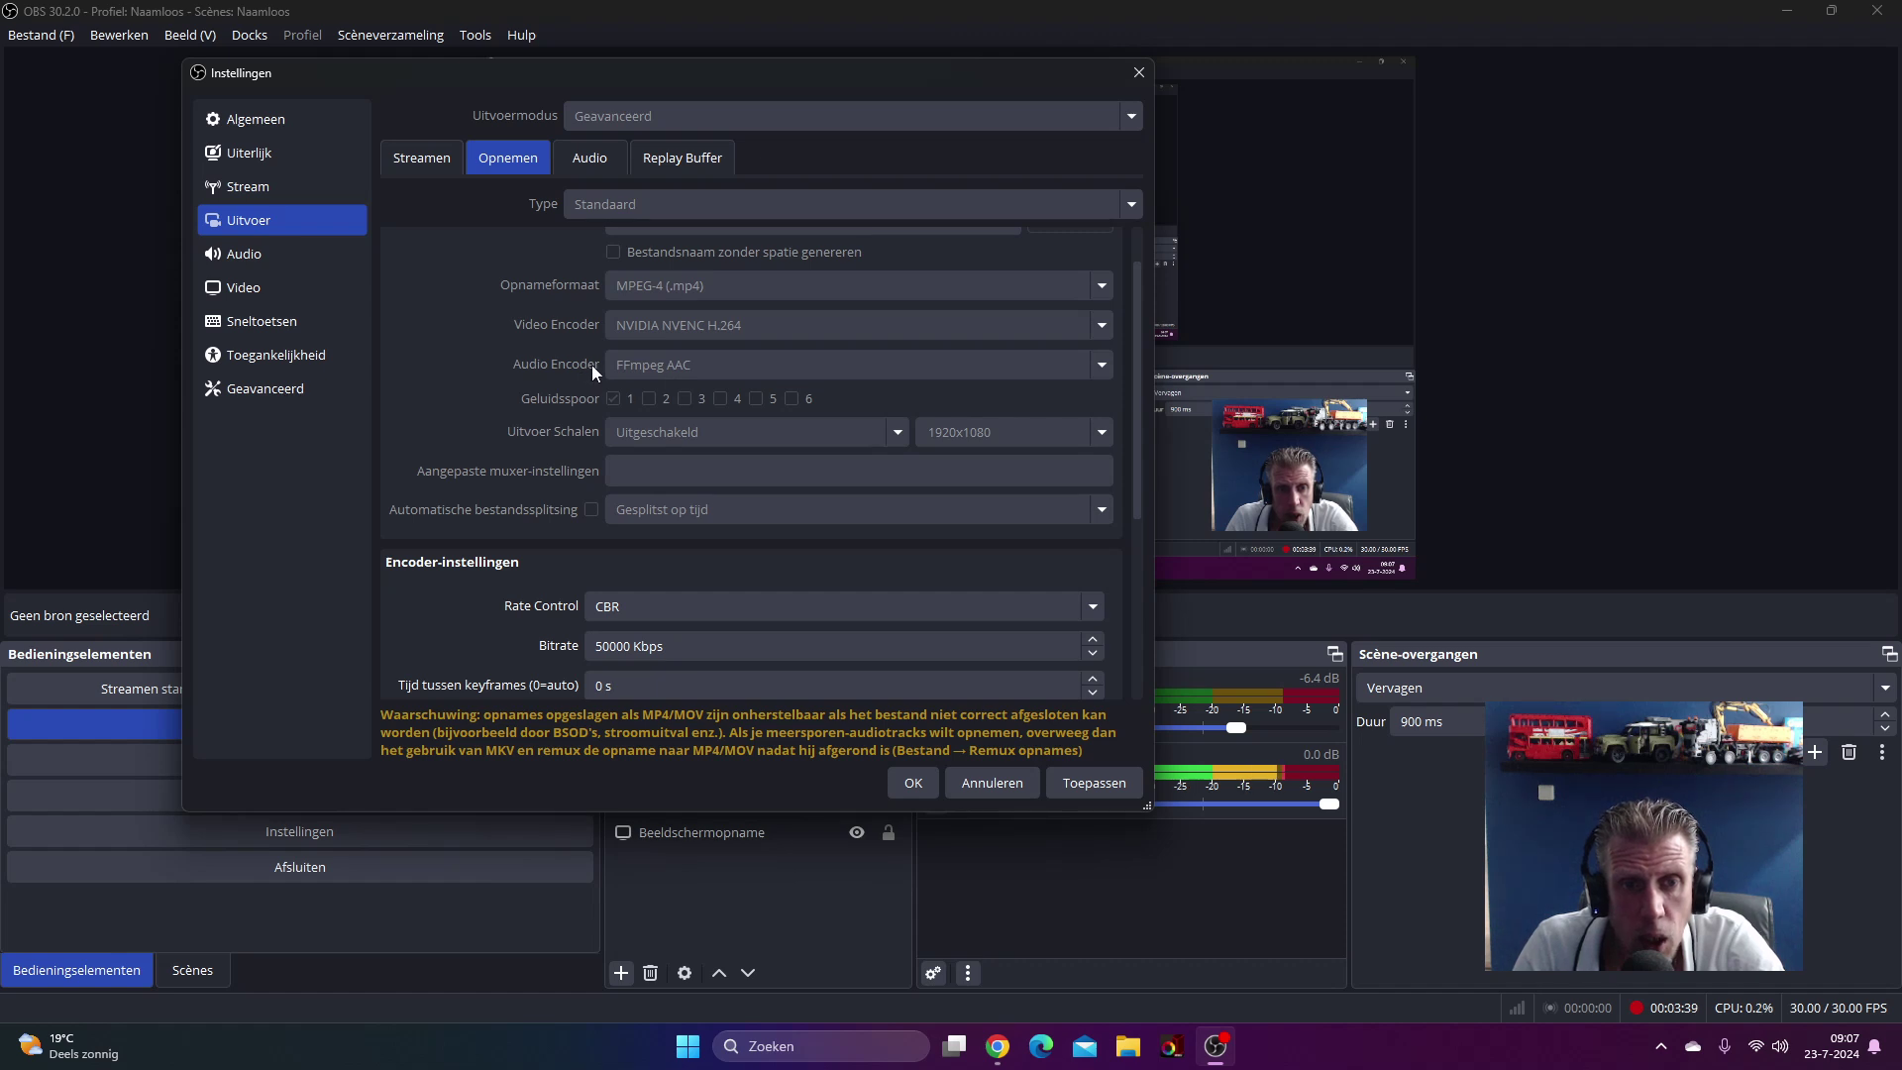
{"action": "scroll", "coordinate": [739, 377], "scroll_direction": "down", "scroll_amount": 4}
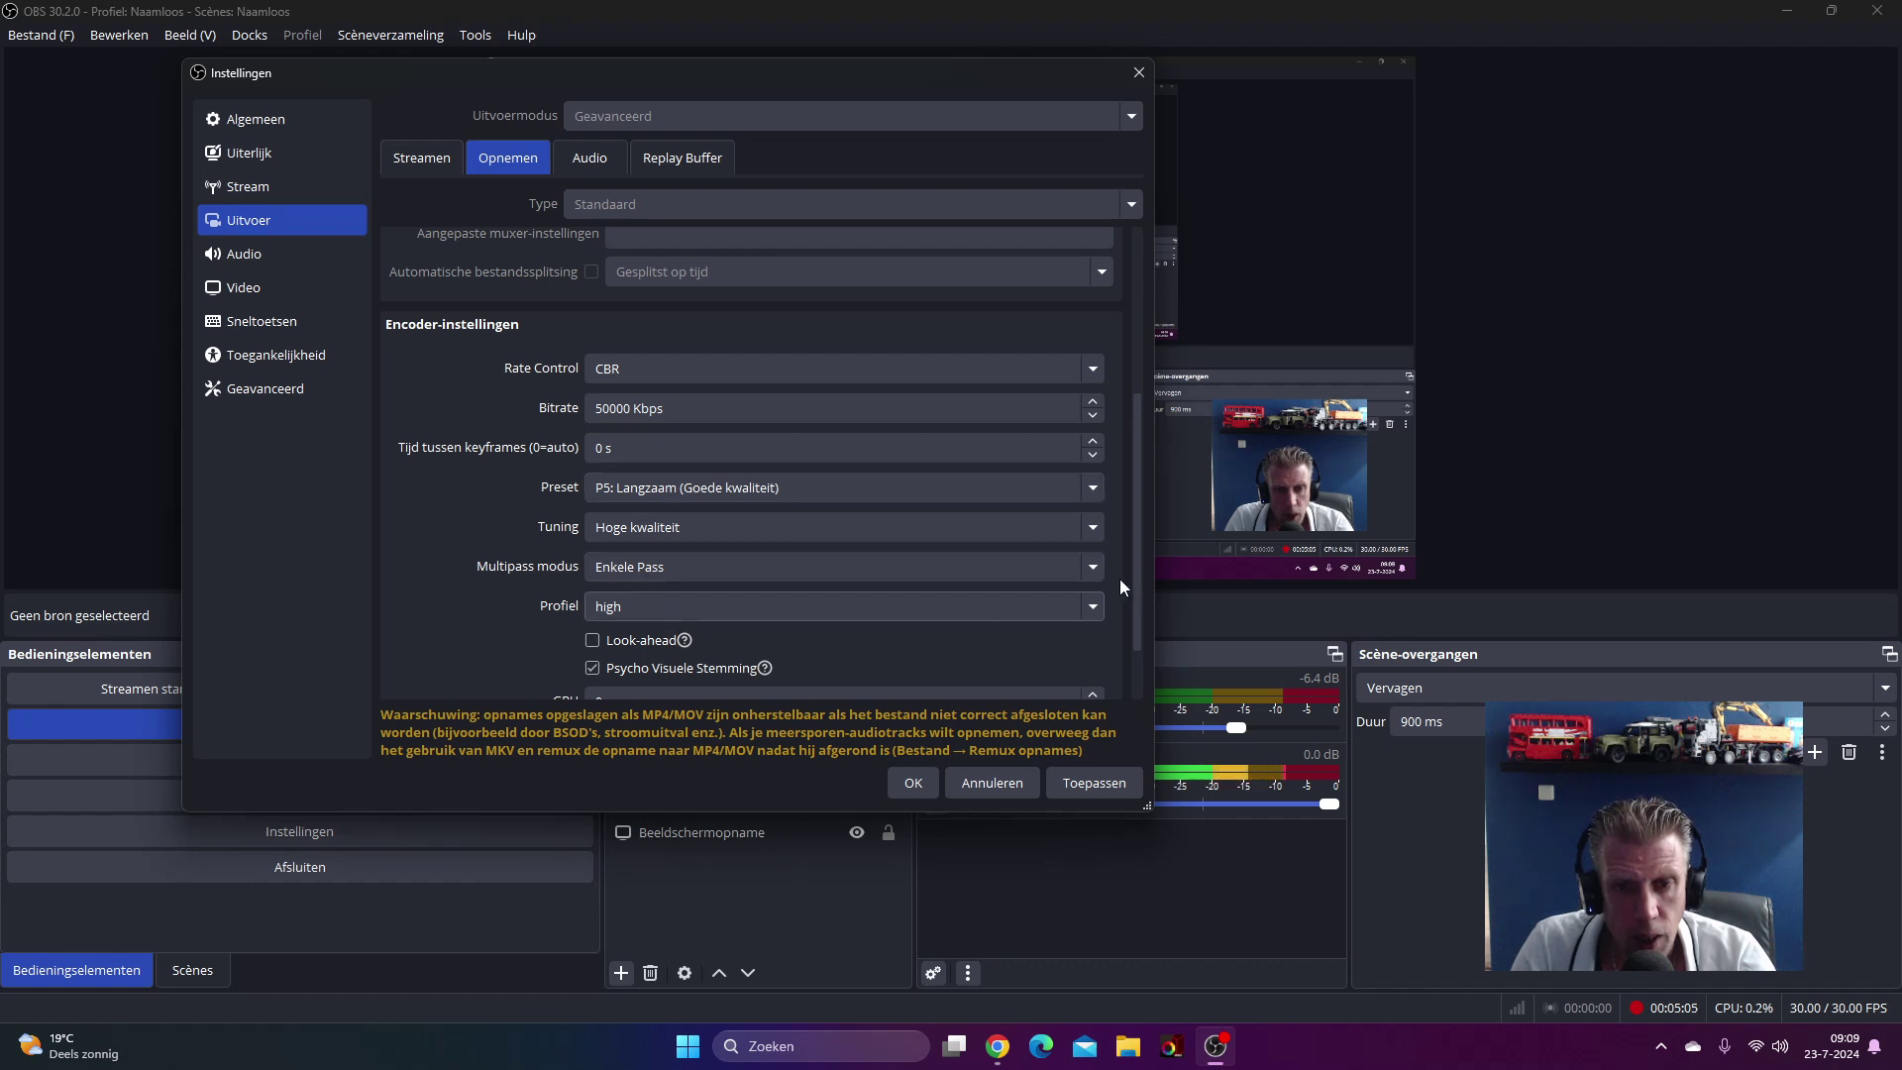
{"action": "scroll", "coordinate": [1136, 574], "scroll_direction": "down", "scroll_amount": 2}
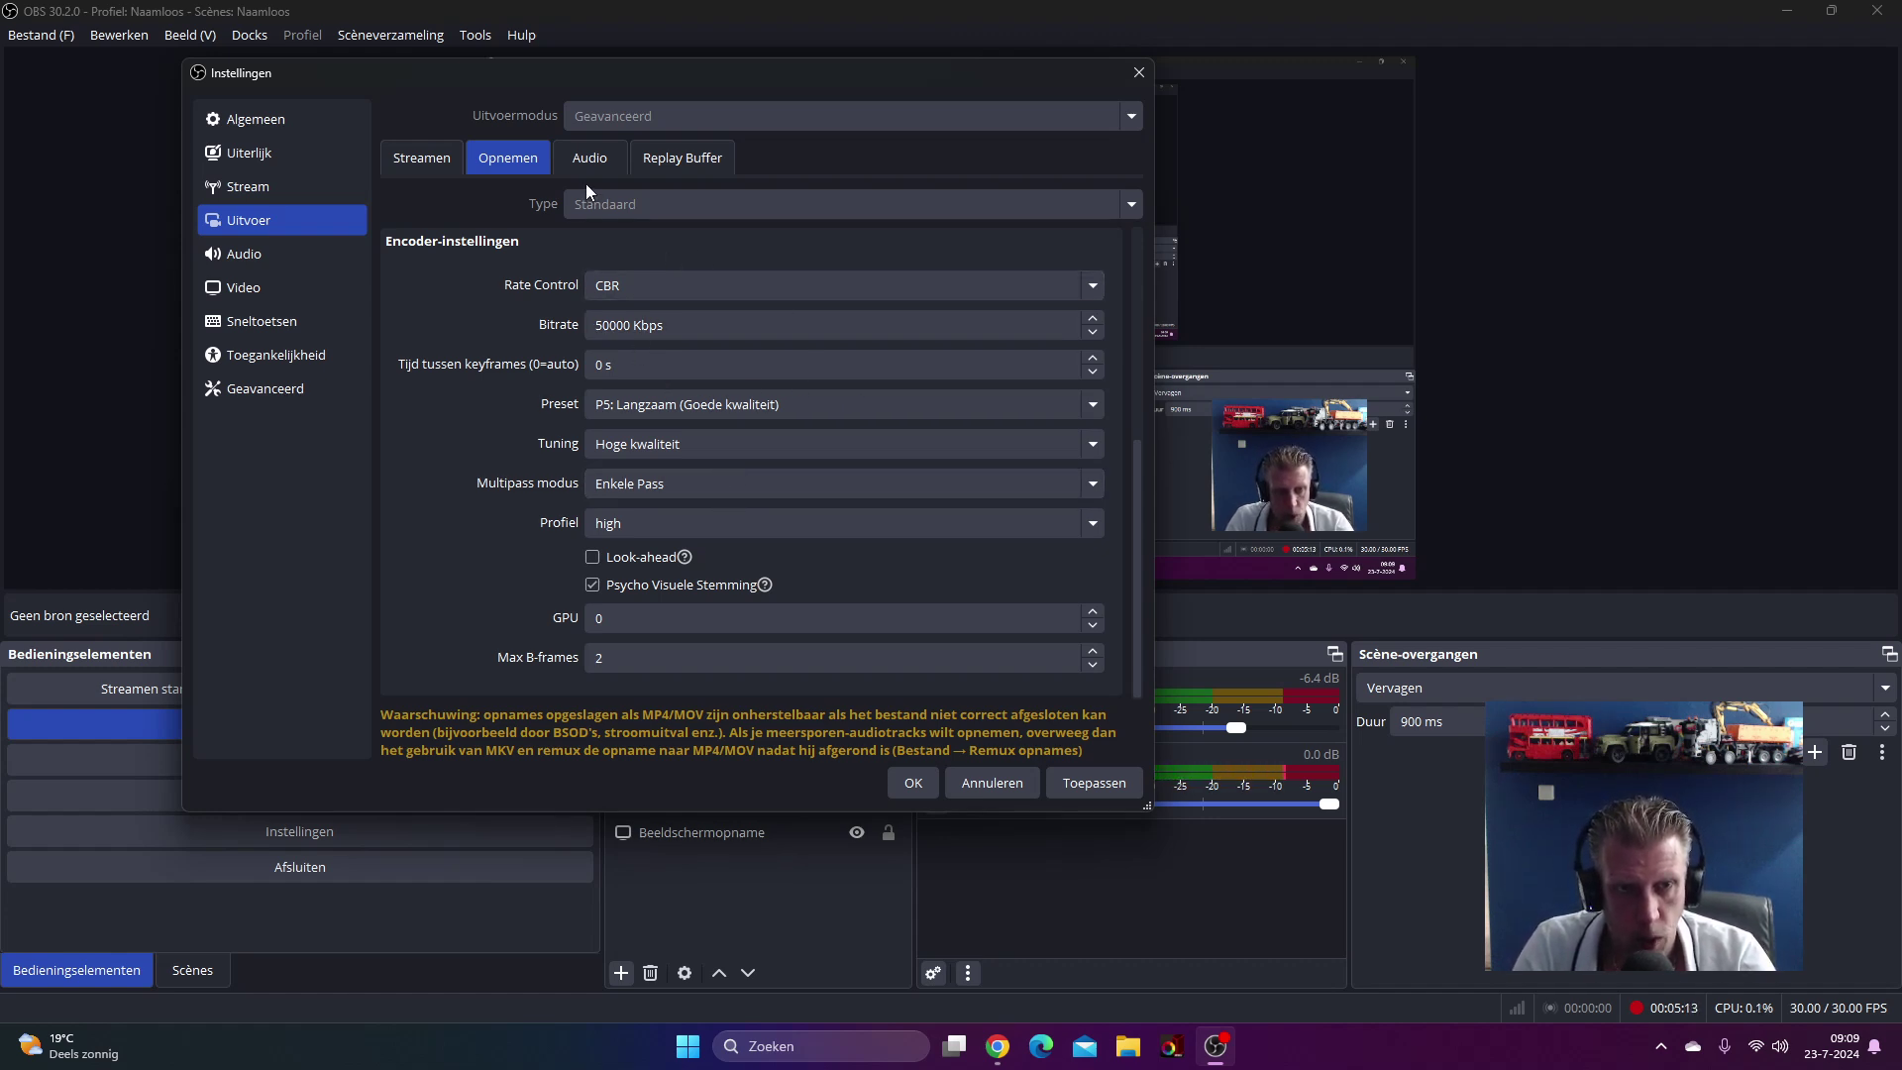
Step: Review the output's audio track bitrates and the replay buffer options
{"action": "left_click", "coordinate": [589, 158]}
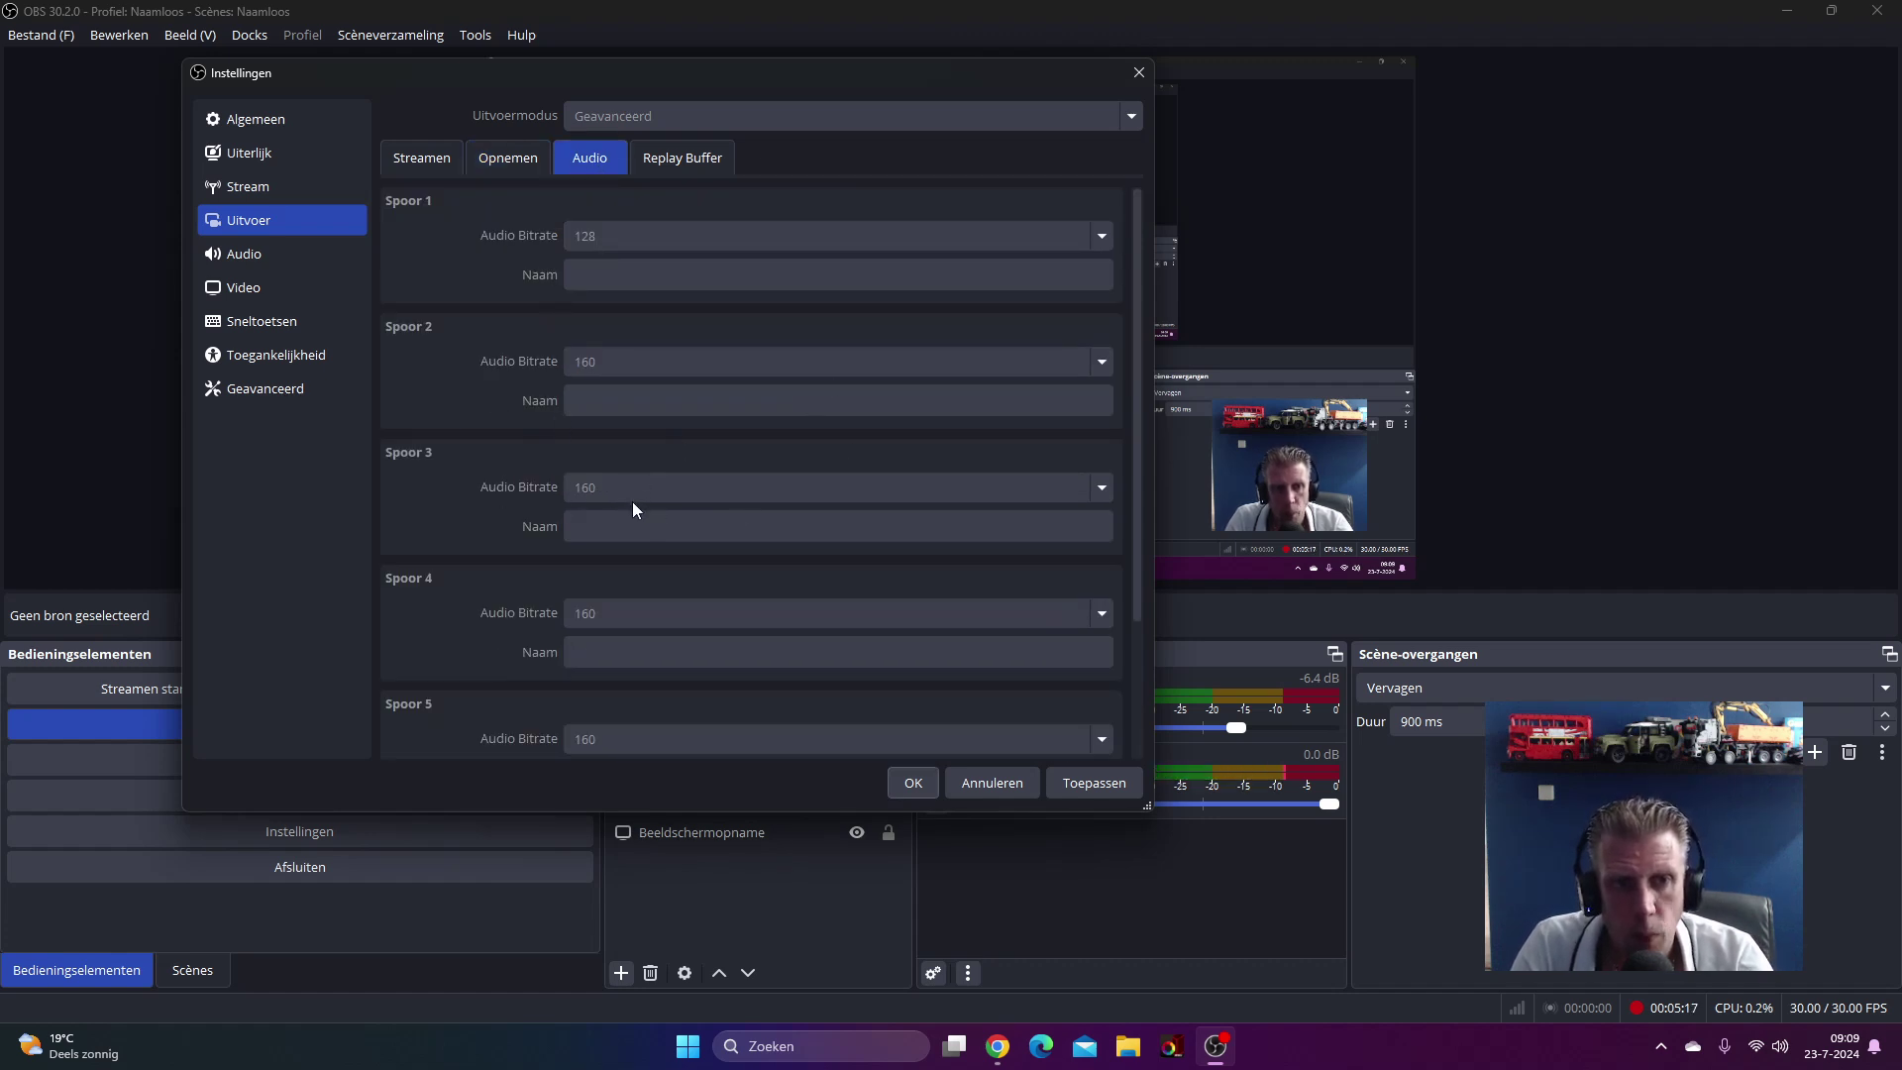
{"action": "left_click", "coordinate": [678, 160]}
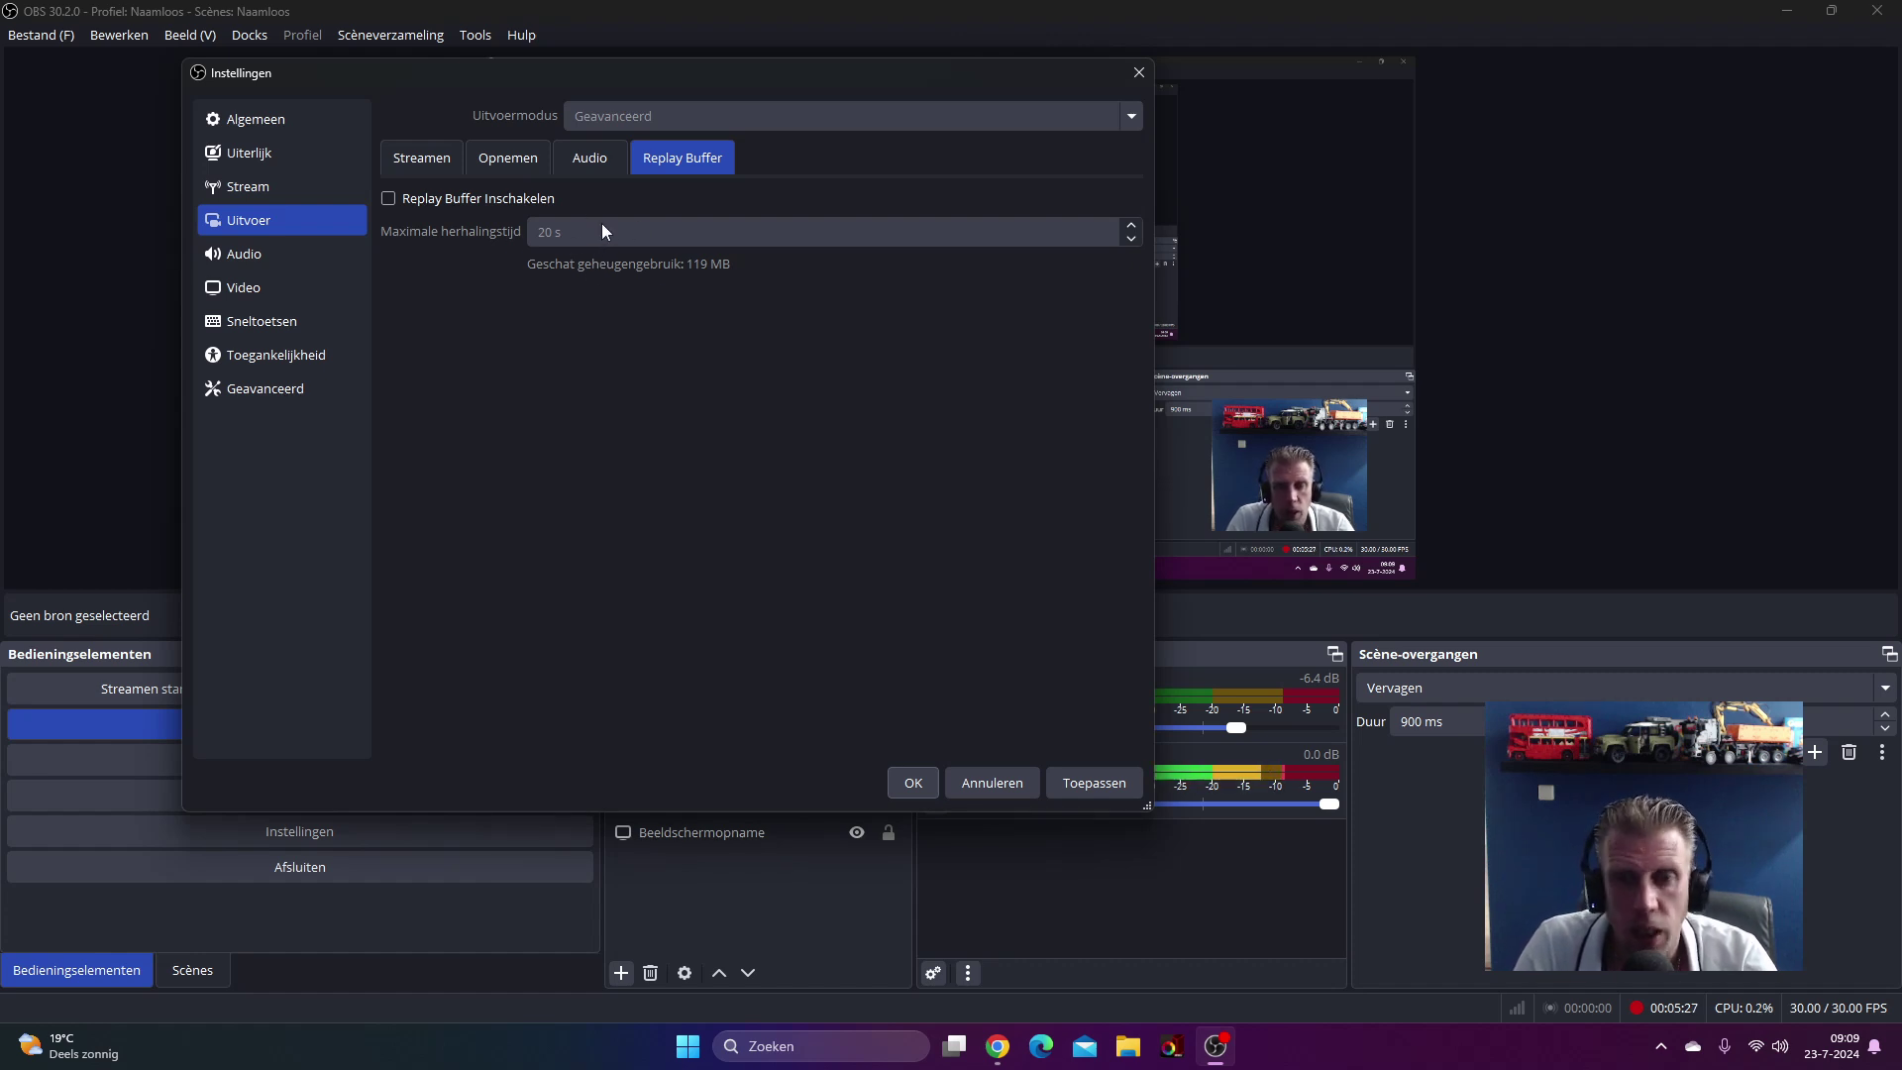
Step: Review the audio settings, including the global audio devices, meters and monitoring device, and close the settings
{"action": "left_click", "coordinate": [235, 252]}
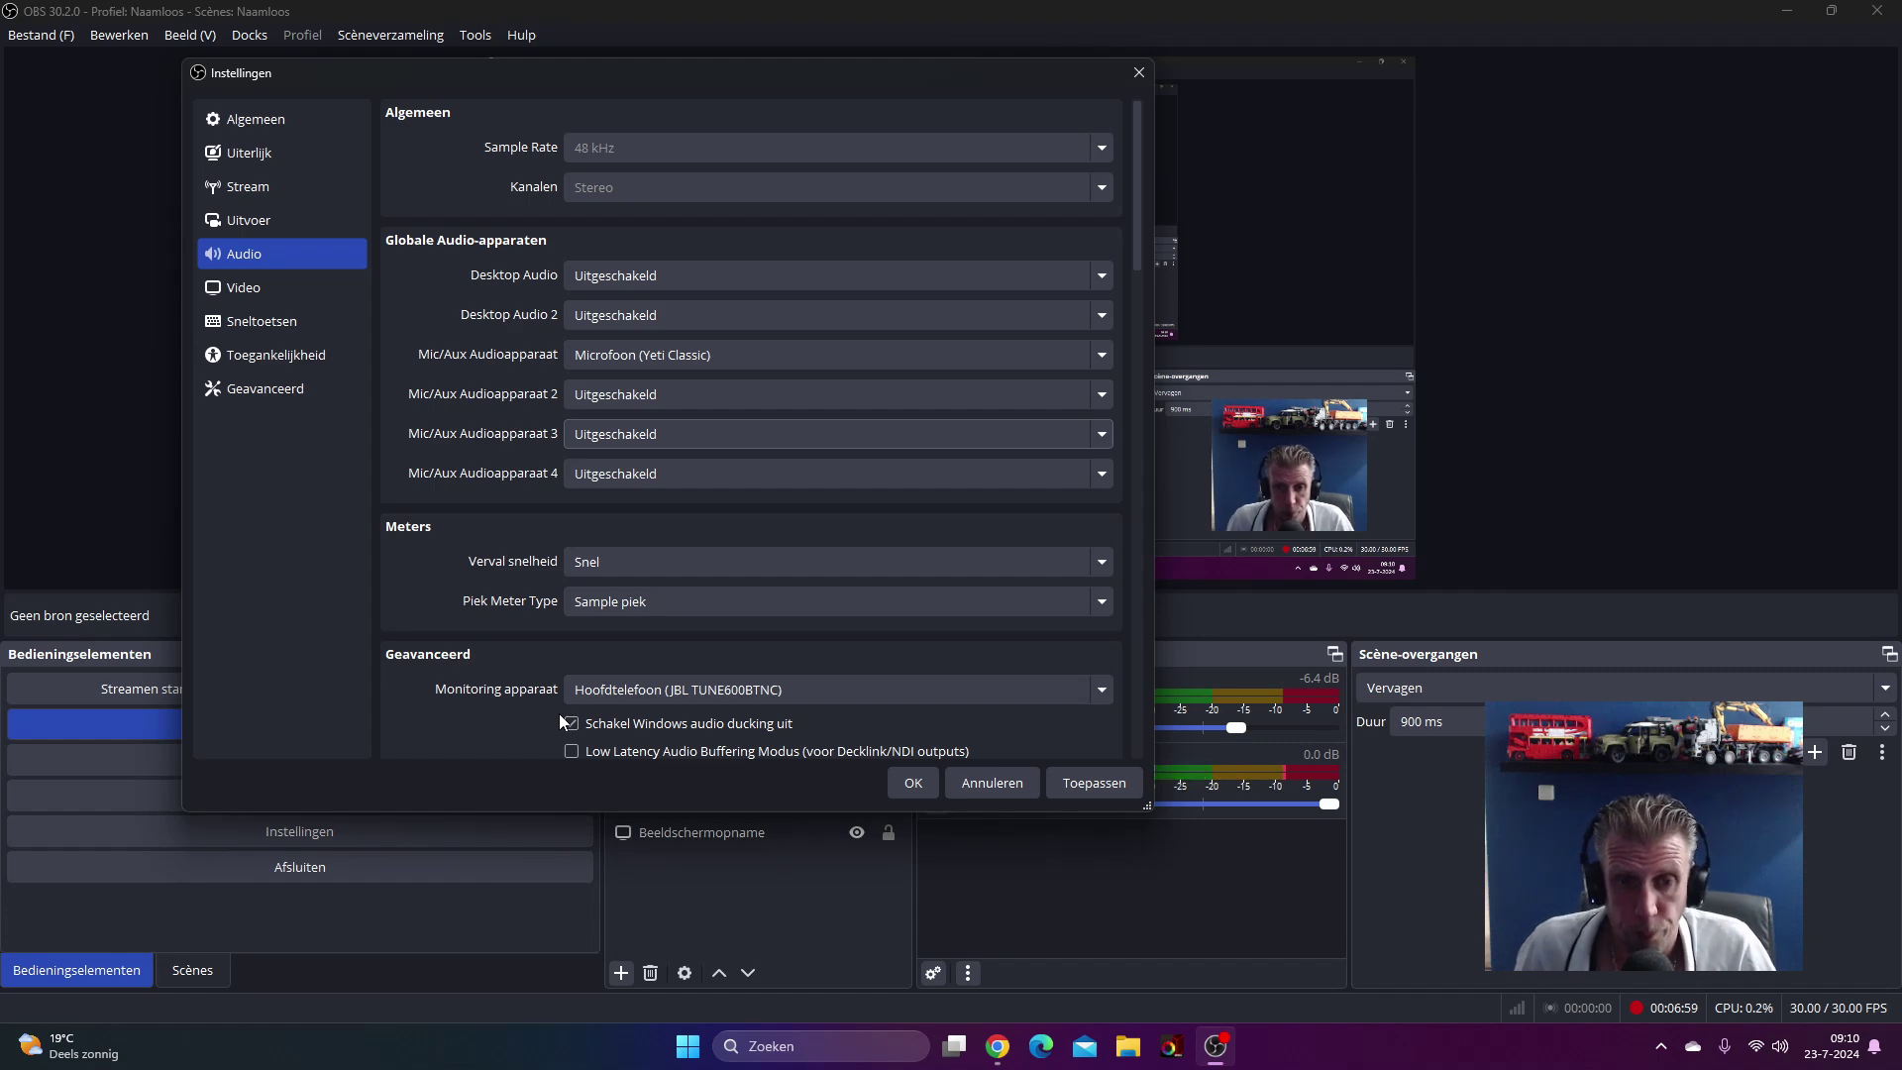
{"action": "left_click", "coordinate": [1094, 783]}
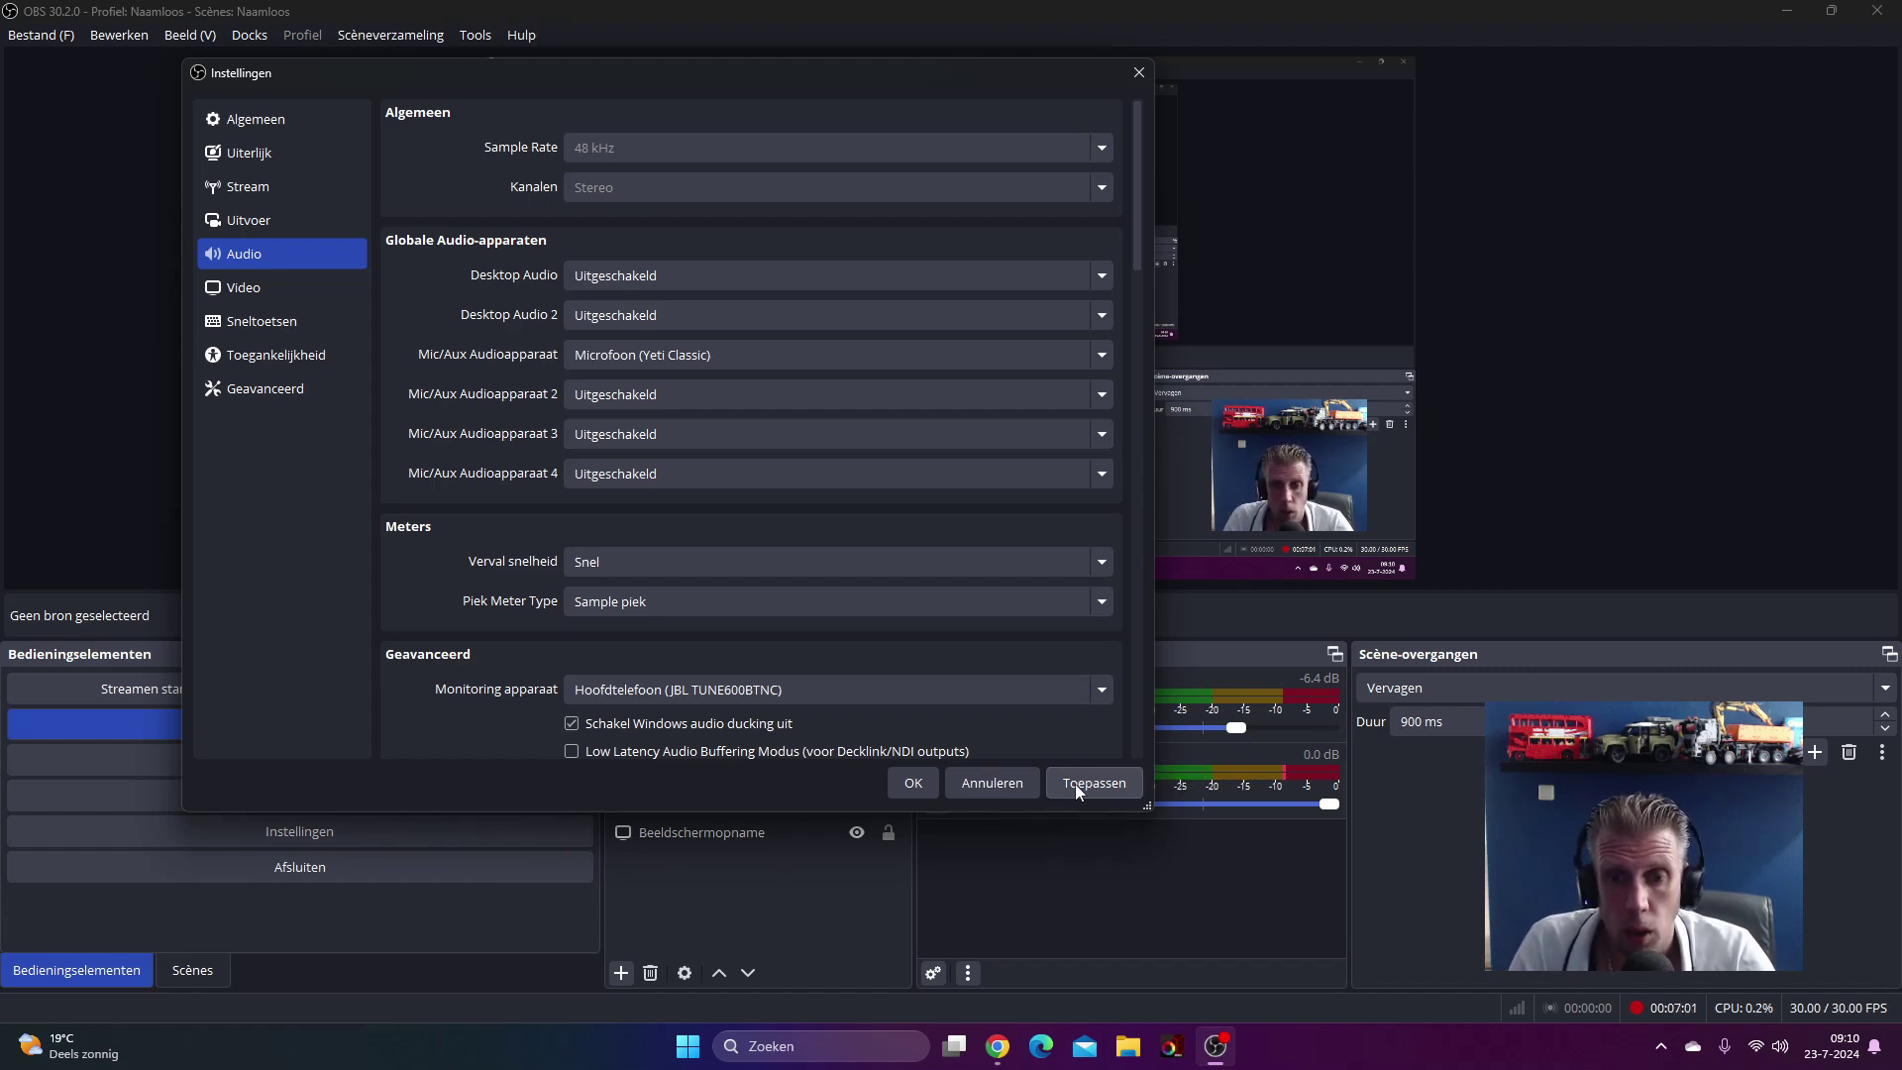
{"action": "left_click", "coordinate": [991, 783]}
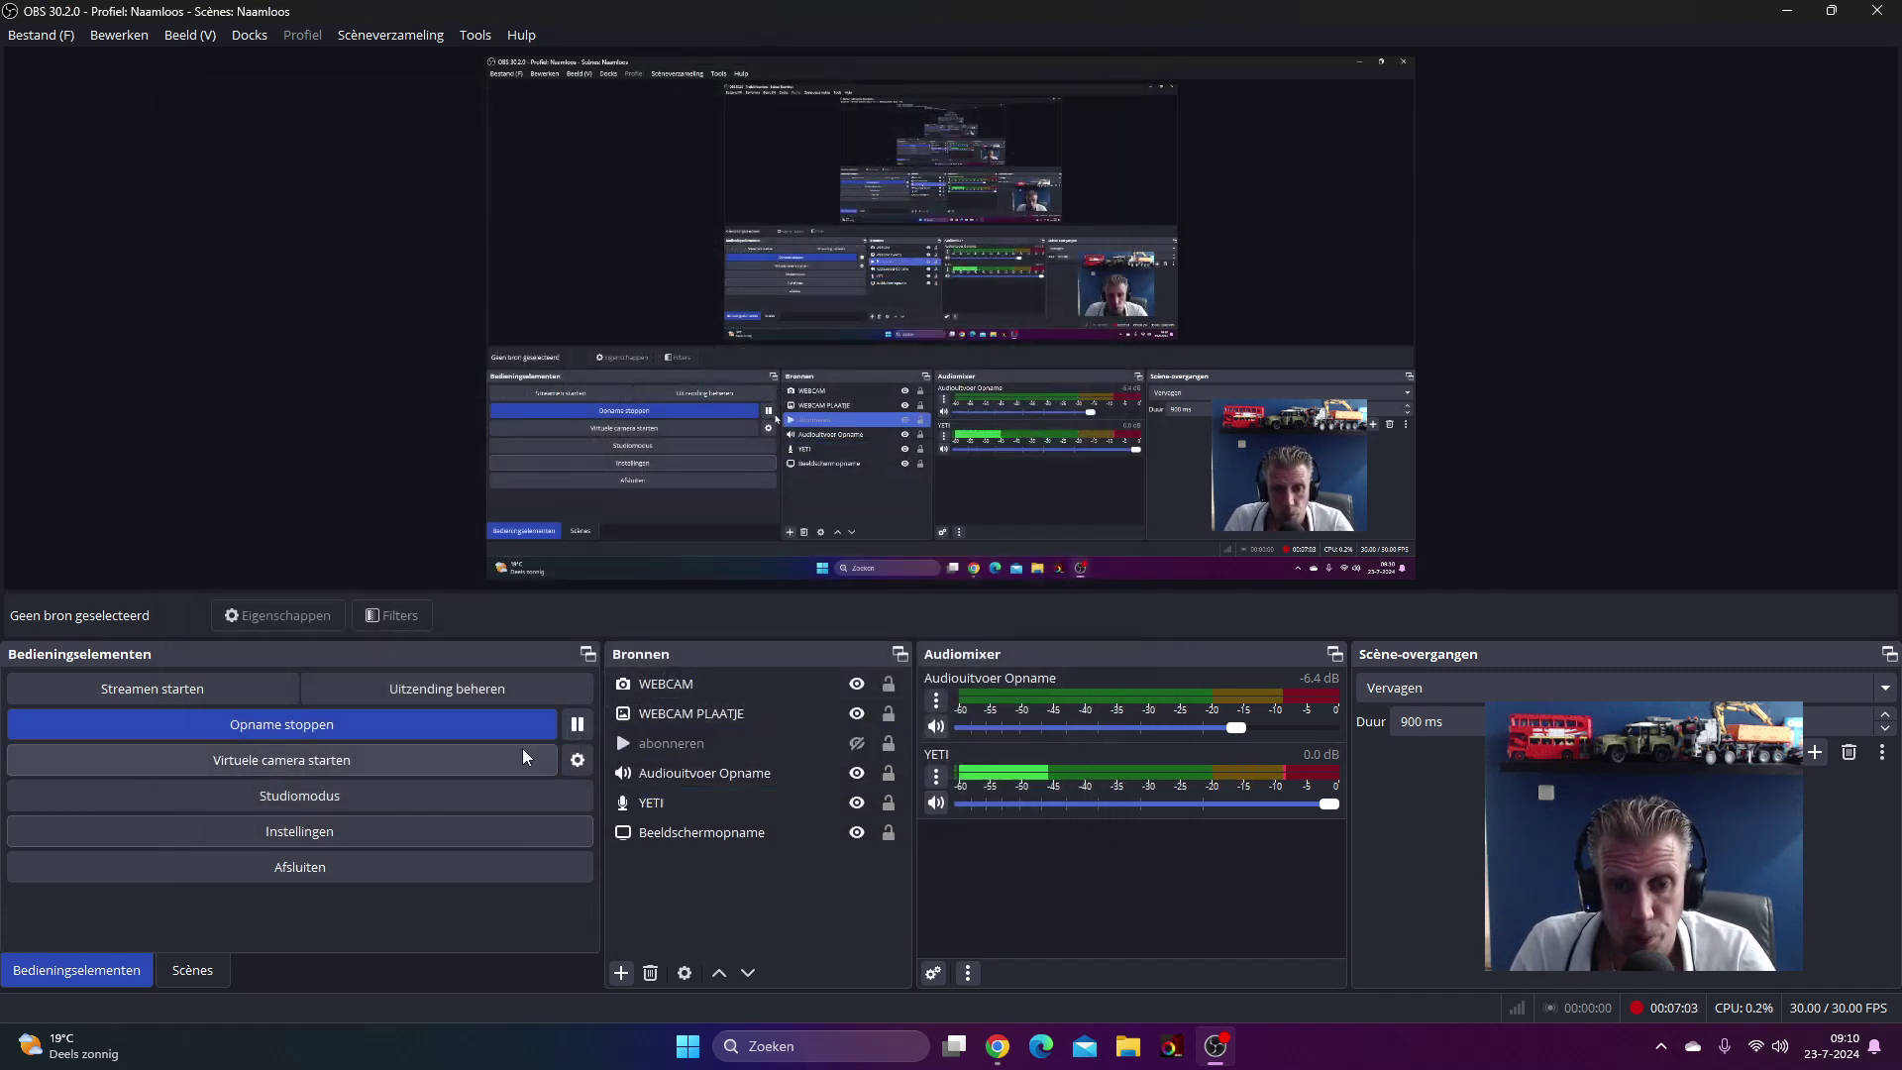
Step: Examine the current scene's sources, from WEBCAM and WEBCAM PLAATJE to Audiouitvoer Opname, YETI and Beeldschermopname
{"action": "left_click", "coordinate": [680, 771]}
{"action": "left_click", "coordinate": [679, 684]}
{"action": "left_click", "coordinate": [673, 713]}
{"action": "left_click", "coordinate": [659, 803]}
{"action": "left_click", "coordinate": [650, 834]}
{"action": "left_click", "coordinate": [662, 745]}
{"action": "left_click", "coordinate": [676, 686]}
{"action": "left_click", "coordinate": [671, 717]}
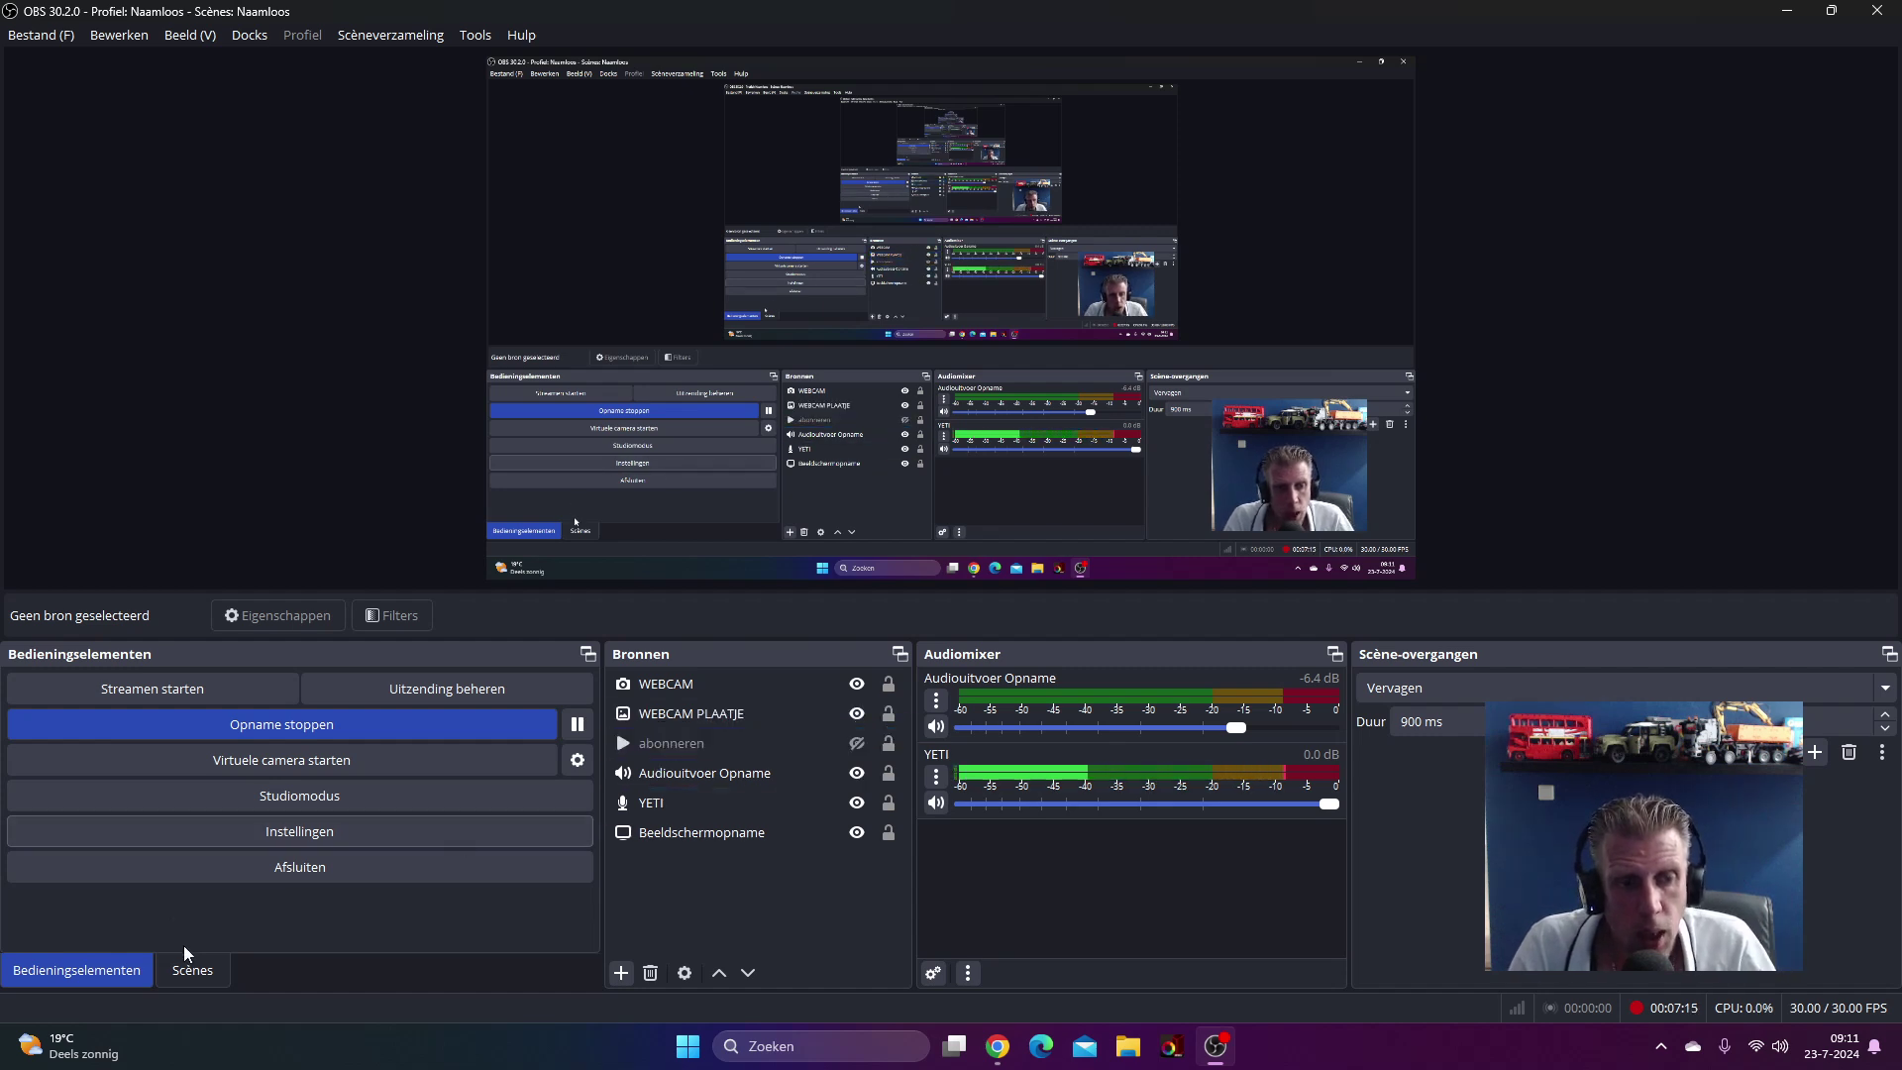
Step: Show the scene list, view the INTRO SCHERM and LIVE STREAM scenes, and switch back to the OPNEMEN scene
{"action": "left_click", "coordinate": [191, 970]}
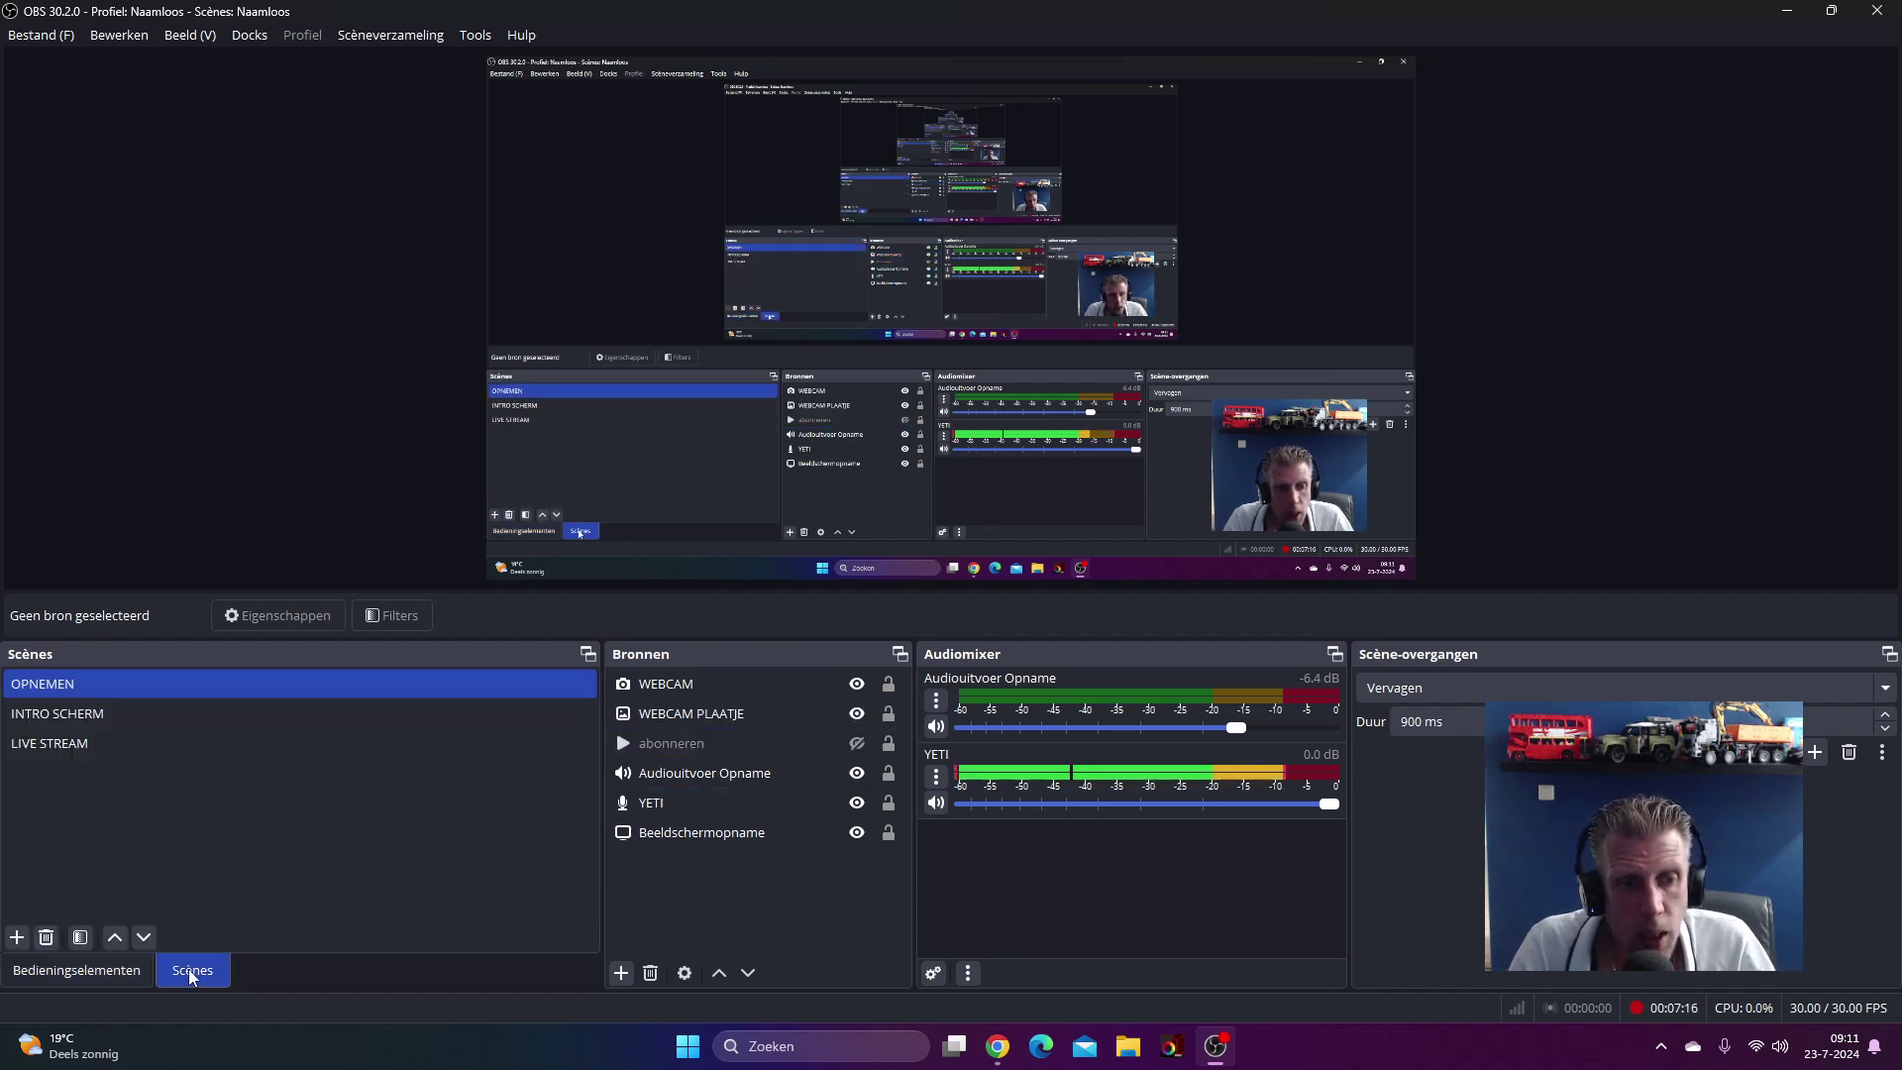
{"action": "left_click", "coordinate": [95, 707]}
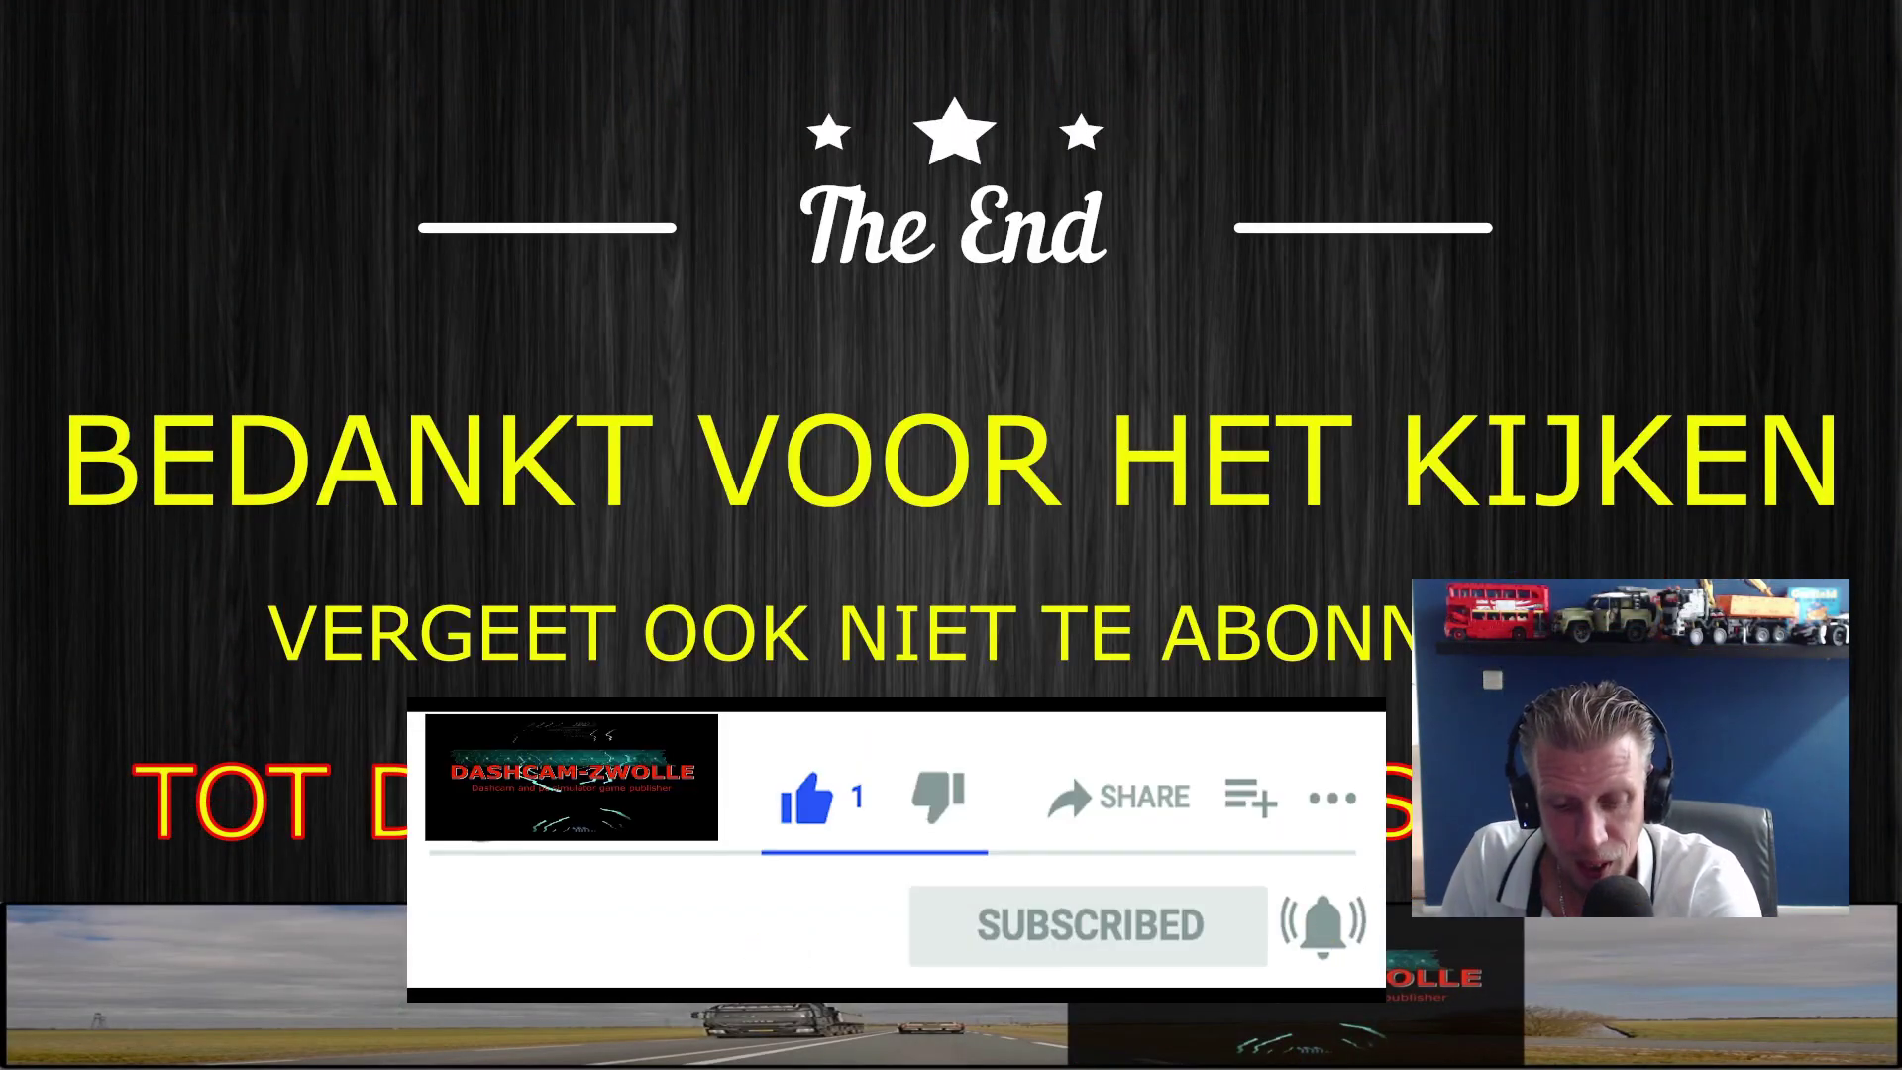
{"action": "left_click", "coordinate": [124, 714]}
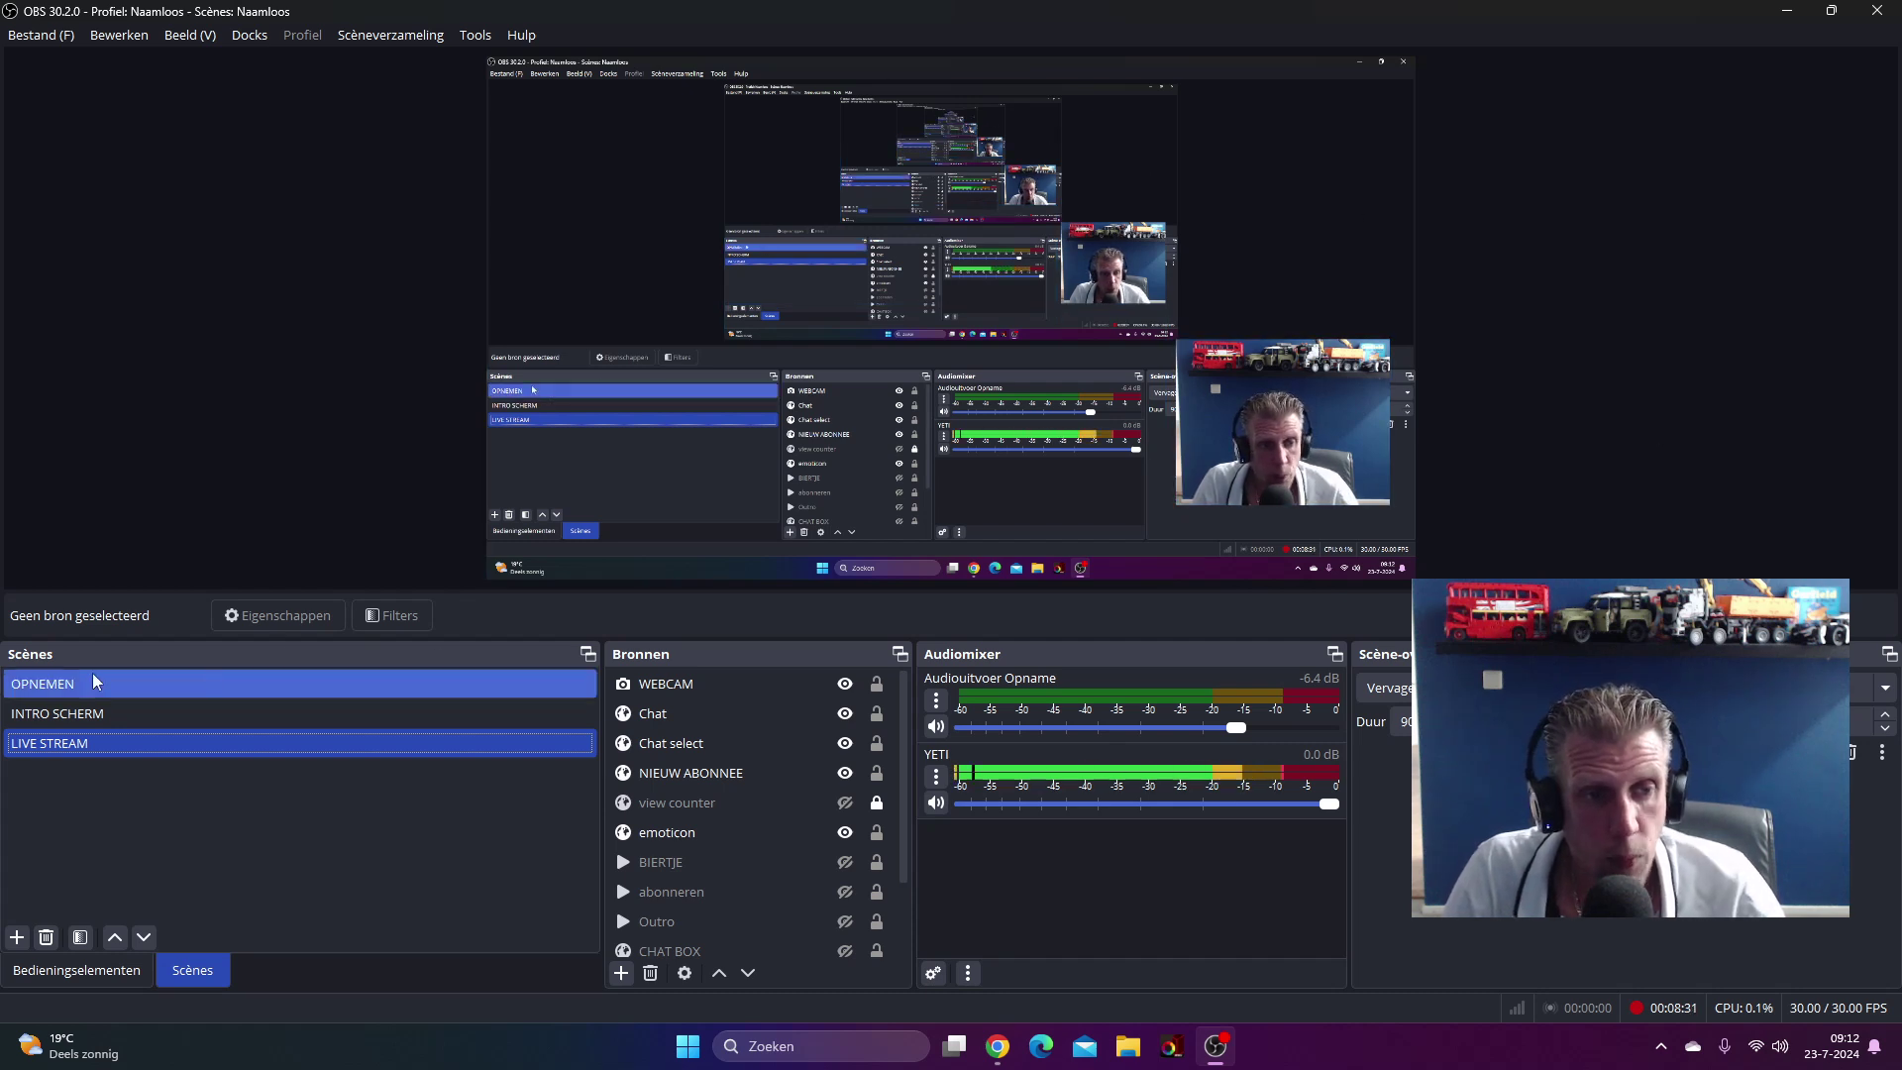
{"action": "left_click", "coordinate": [93, 676]}
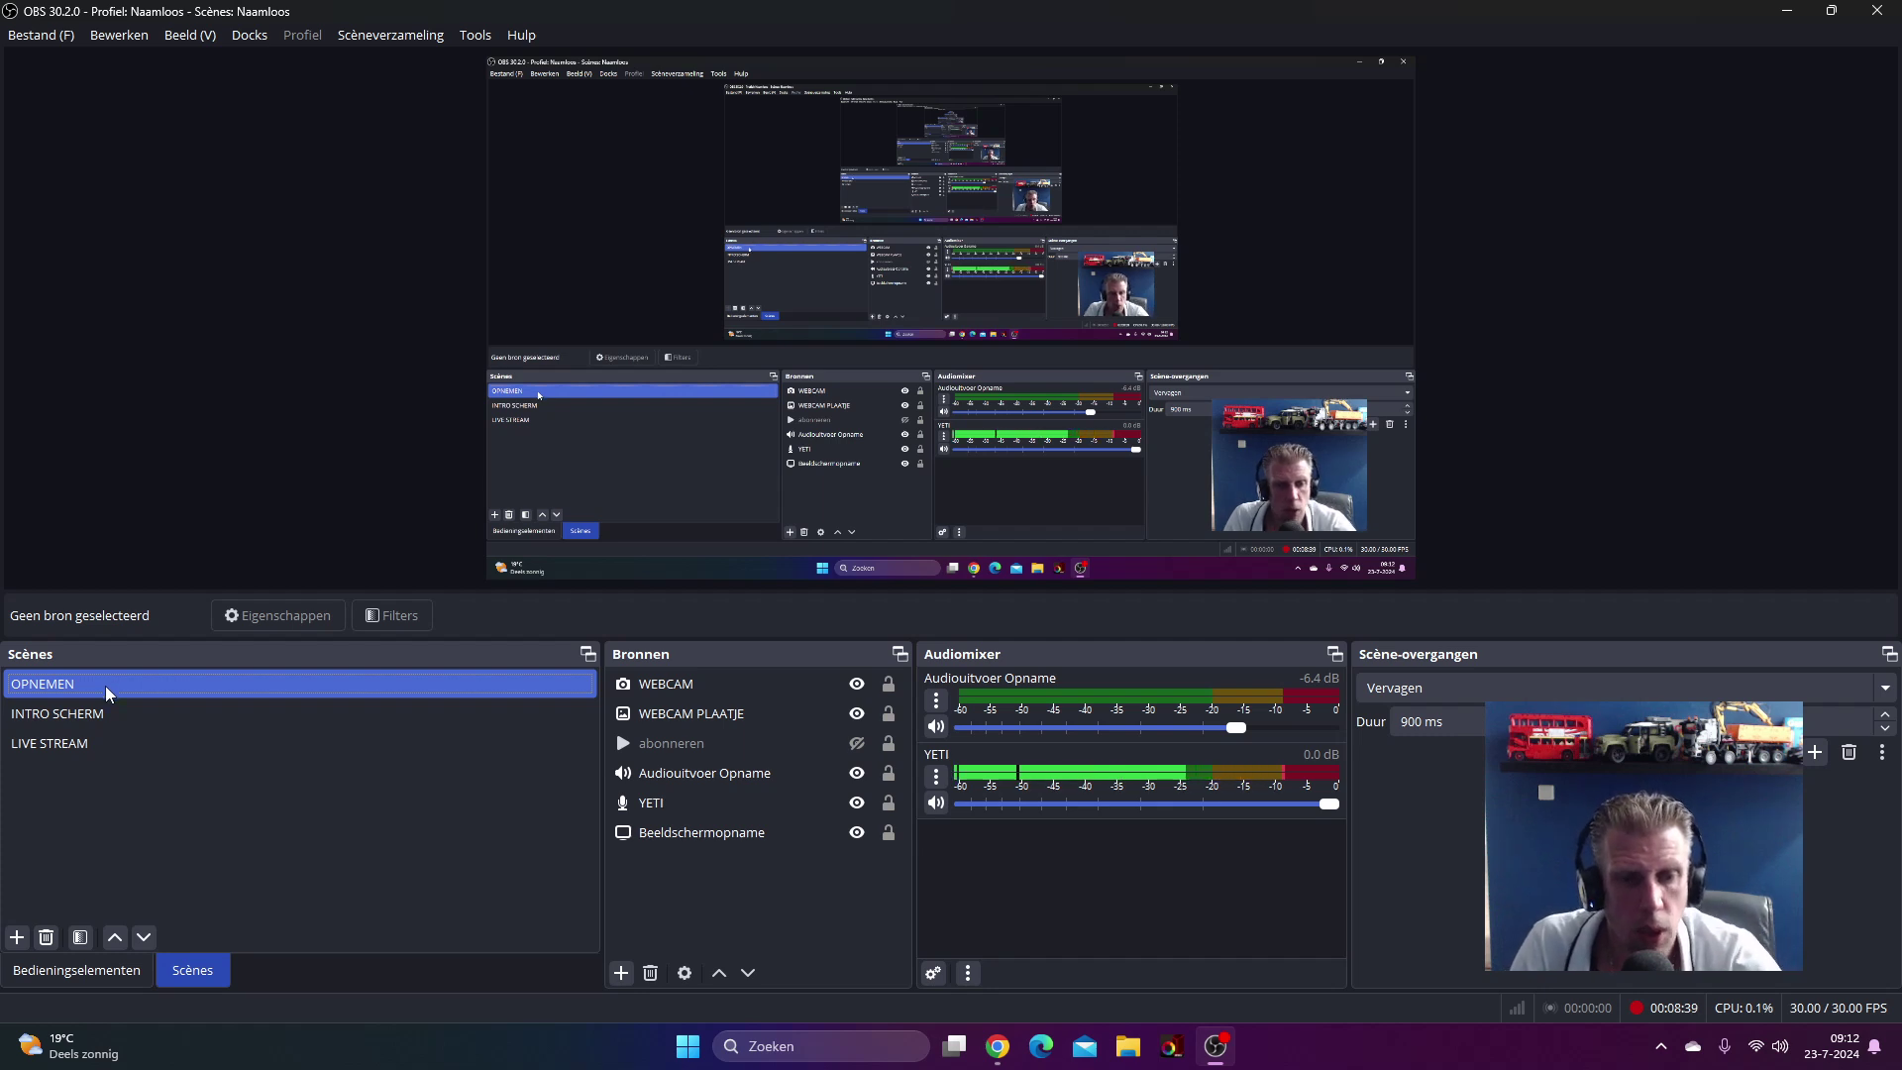
Step: Look through the OPNEMEN scene's sources and the options available for the WEBCAM source
{"action": "left_click", "coordinate": [649, 835]}
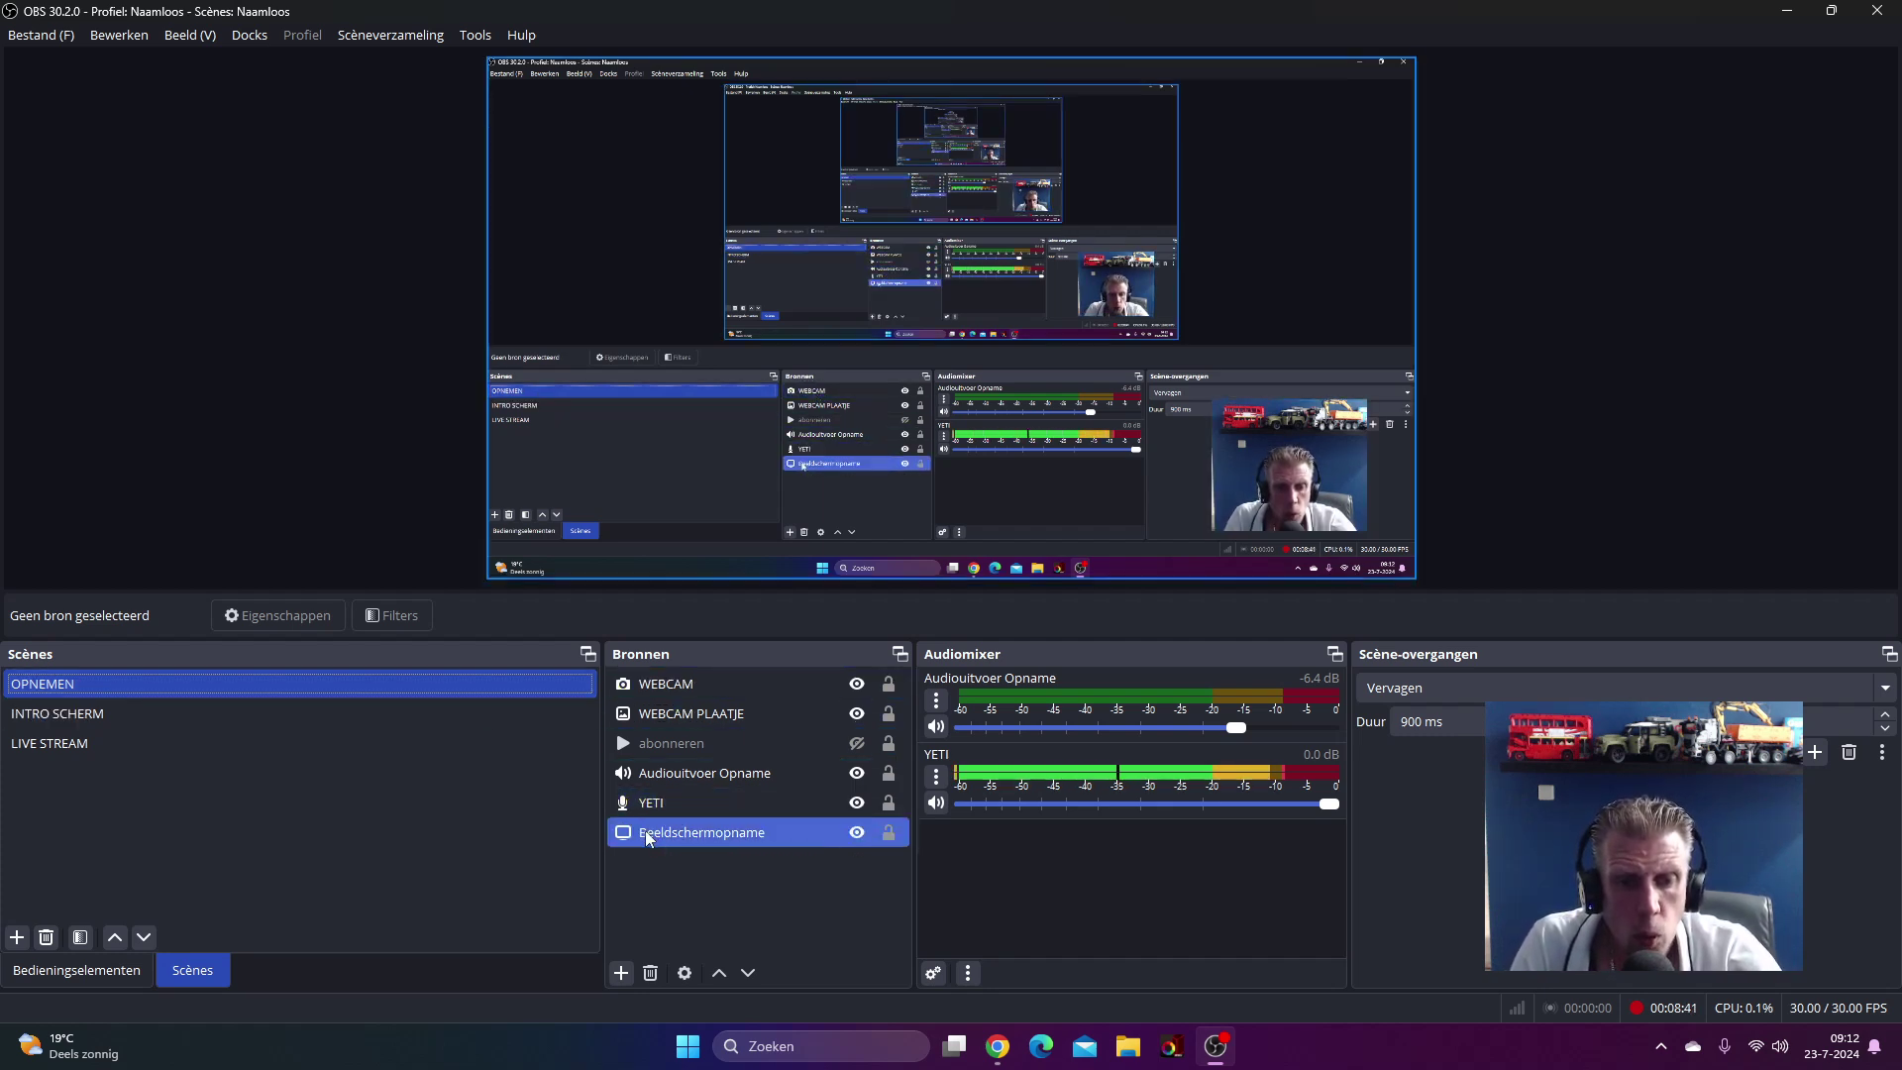
{"action": "left_click", "coordinate": [683, 774]}
{"action": "left_click", "coordinate": [663, 686]}
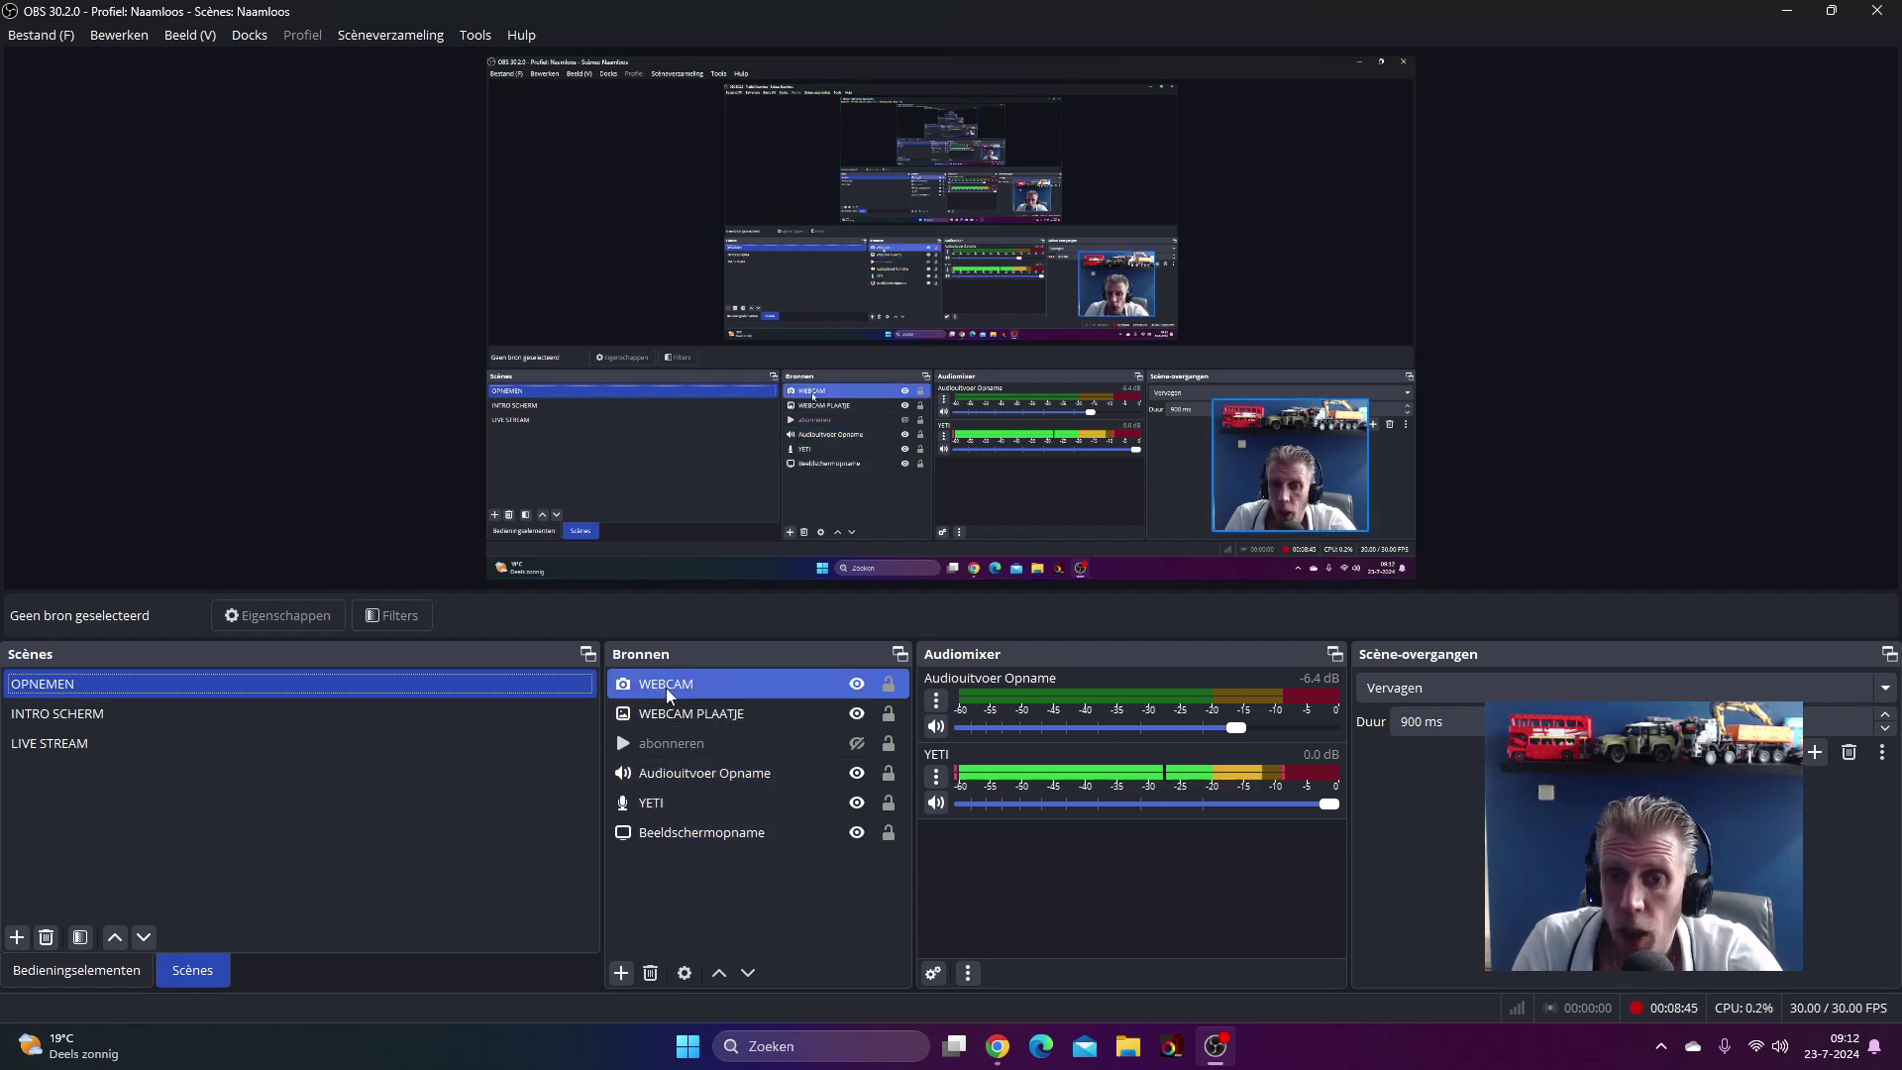
{"action": "right_click", "coordinate": [665, 688]}
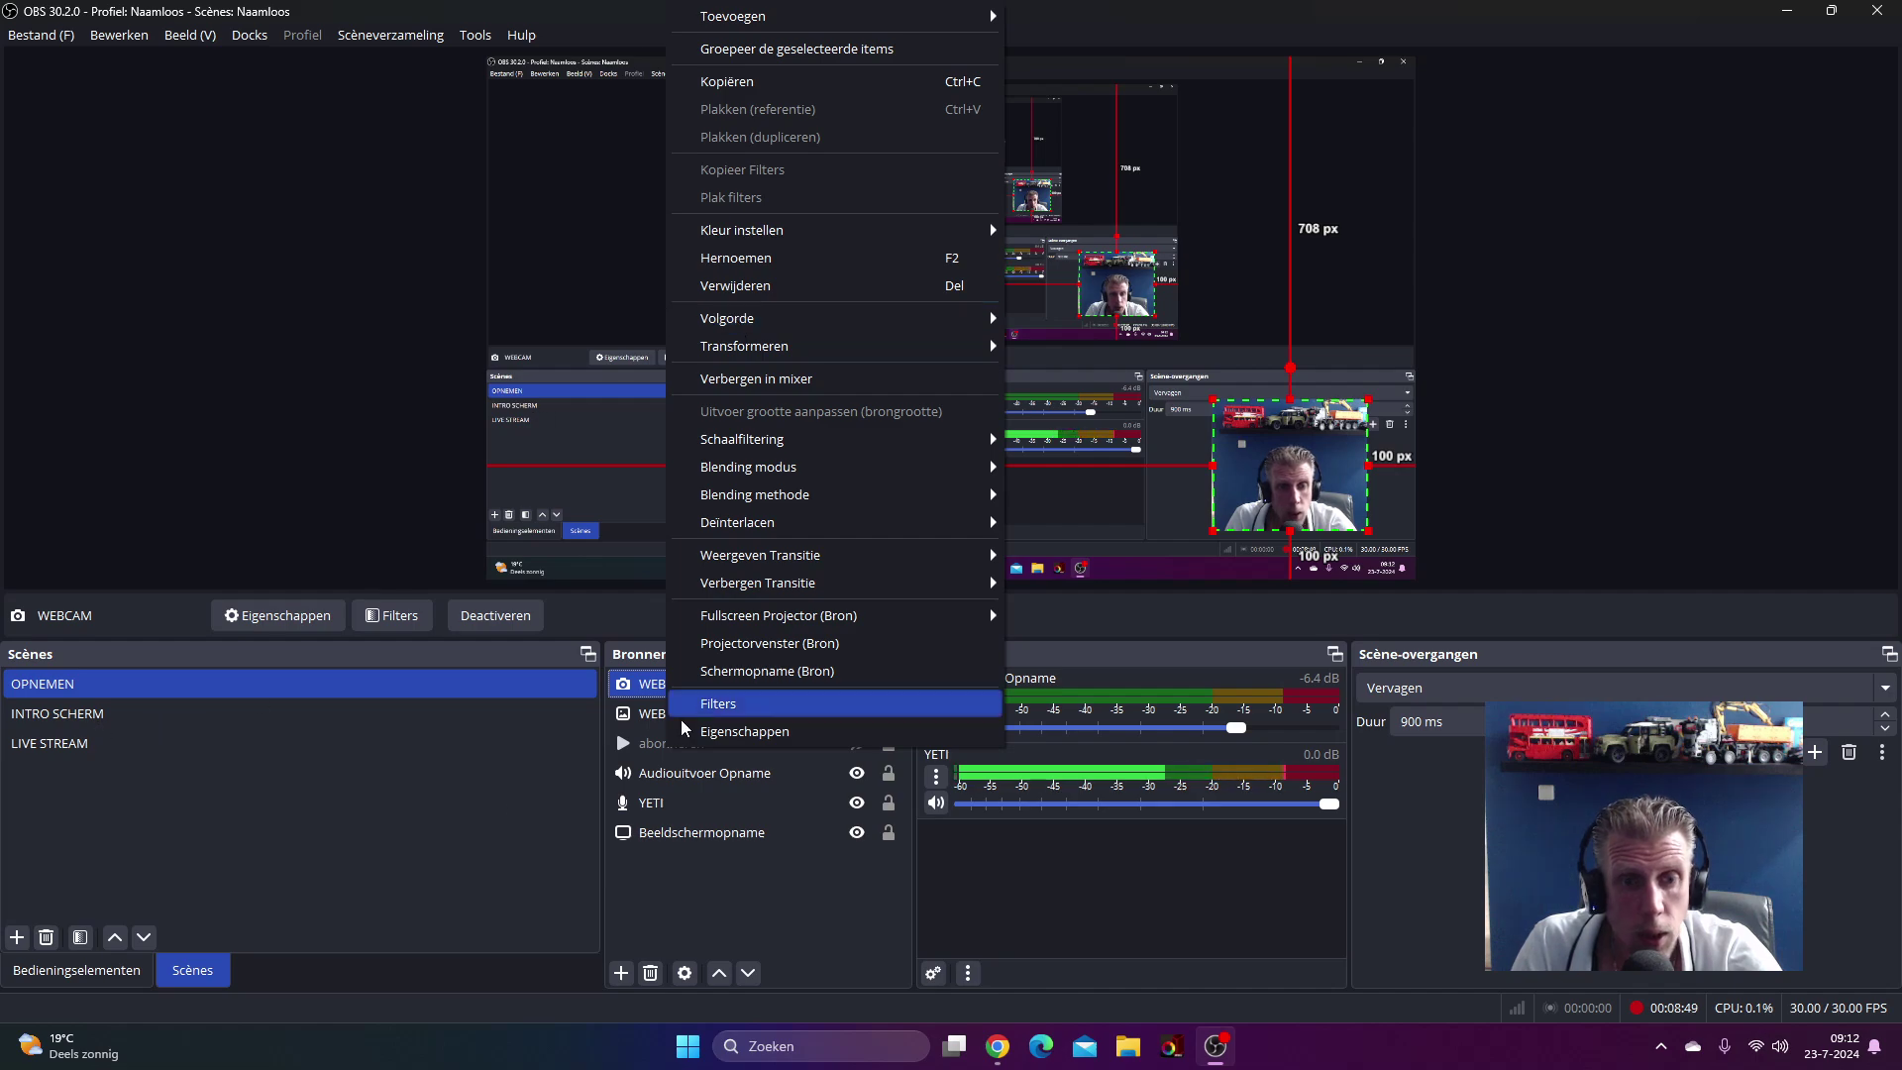
{"action": "left_click", "coordinate": [187, 743]}
{"action": "left_click", "coordinate": [187, 713]}
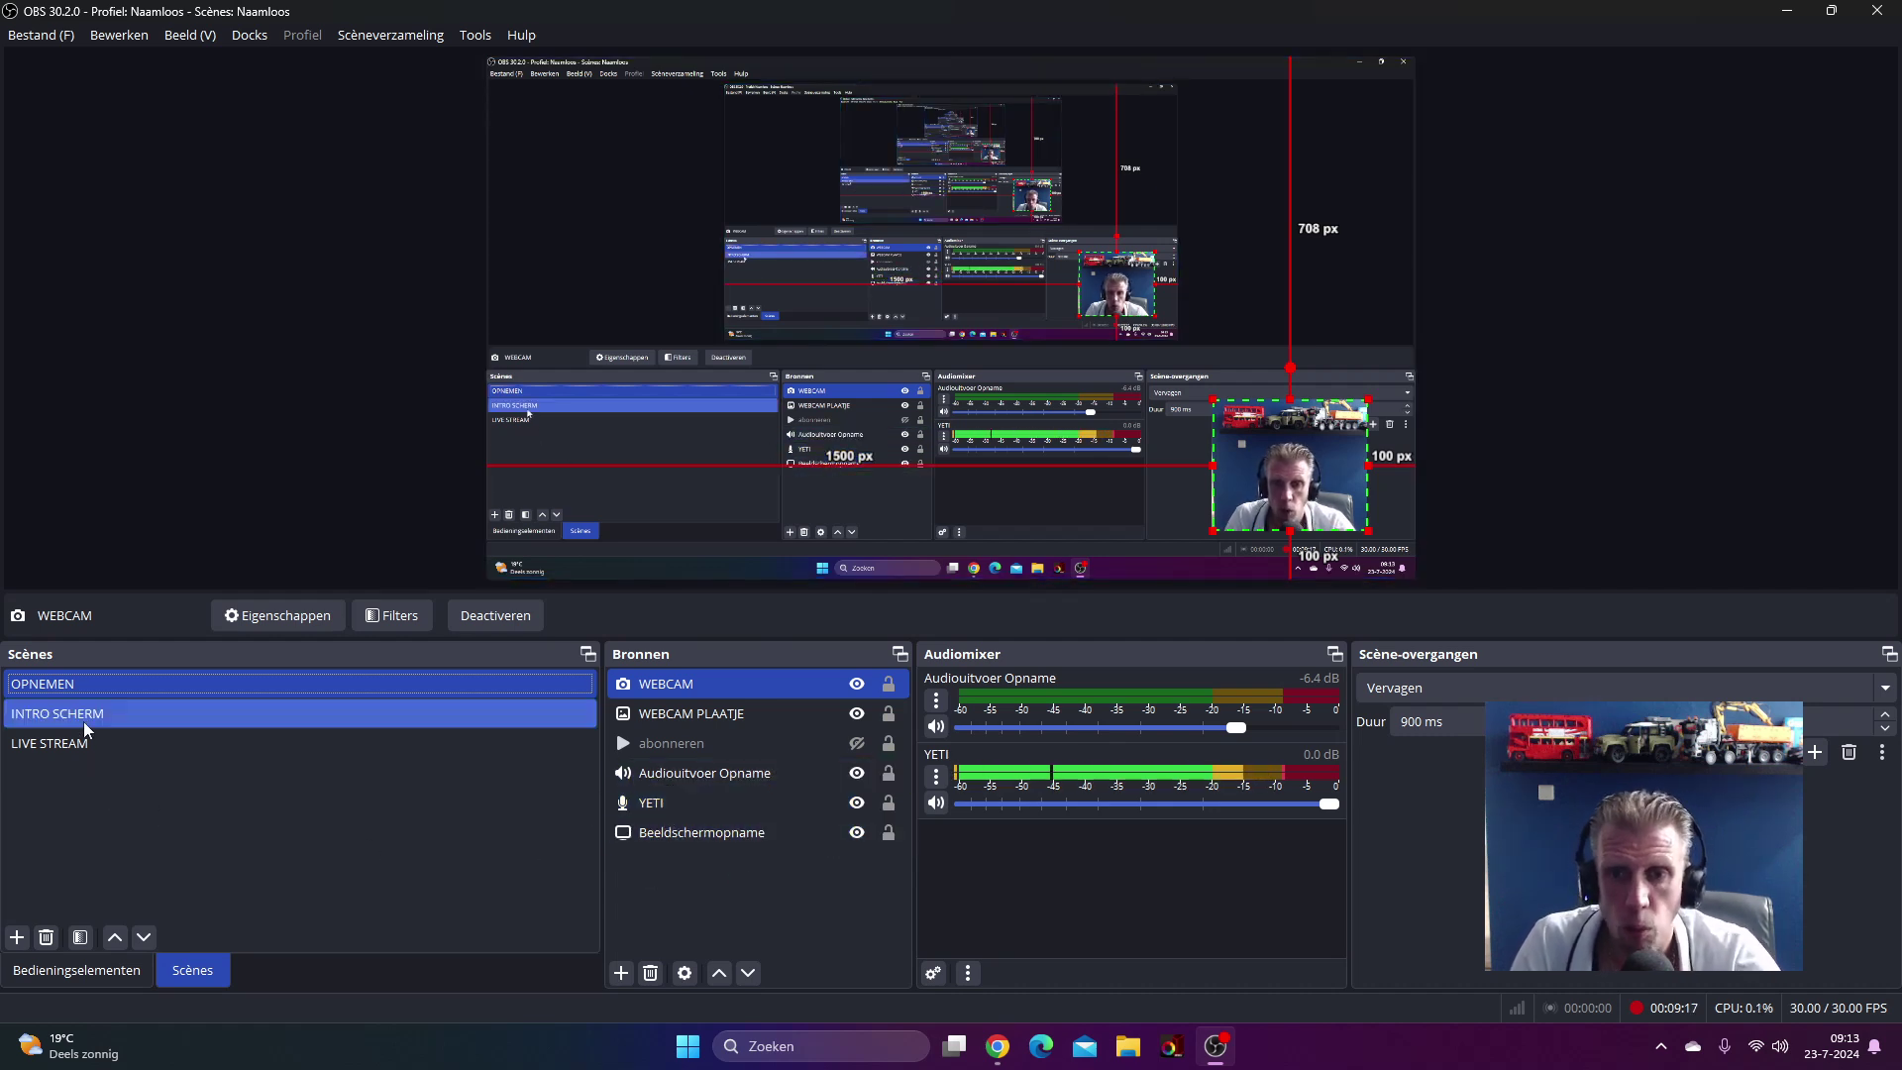
Step: Open the YETI source's filters and review the Compressor, Noise Gate and Ruisonderdrukking settings
{"action": "left_click", "coordinate": [666, 803]}
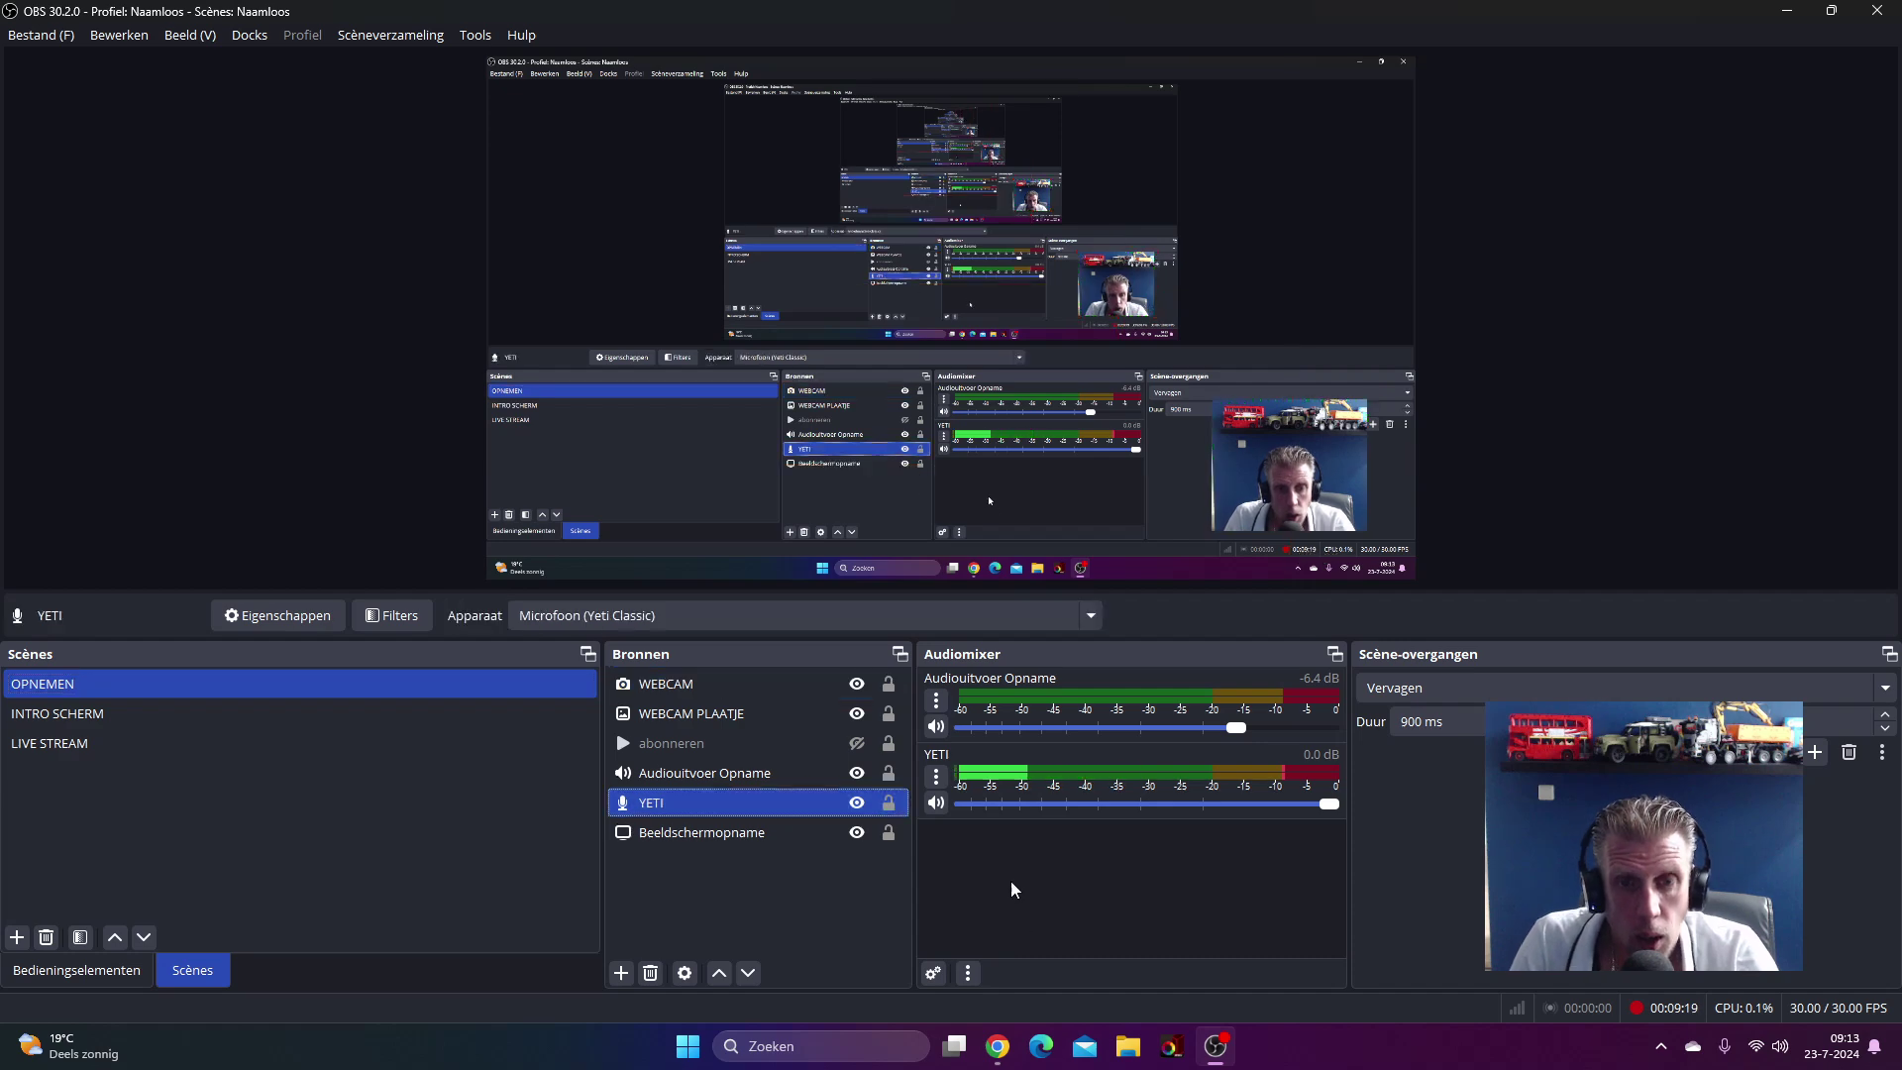
{"action": "right_click", "coordinate": [658, 804]}
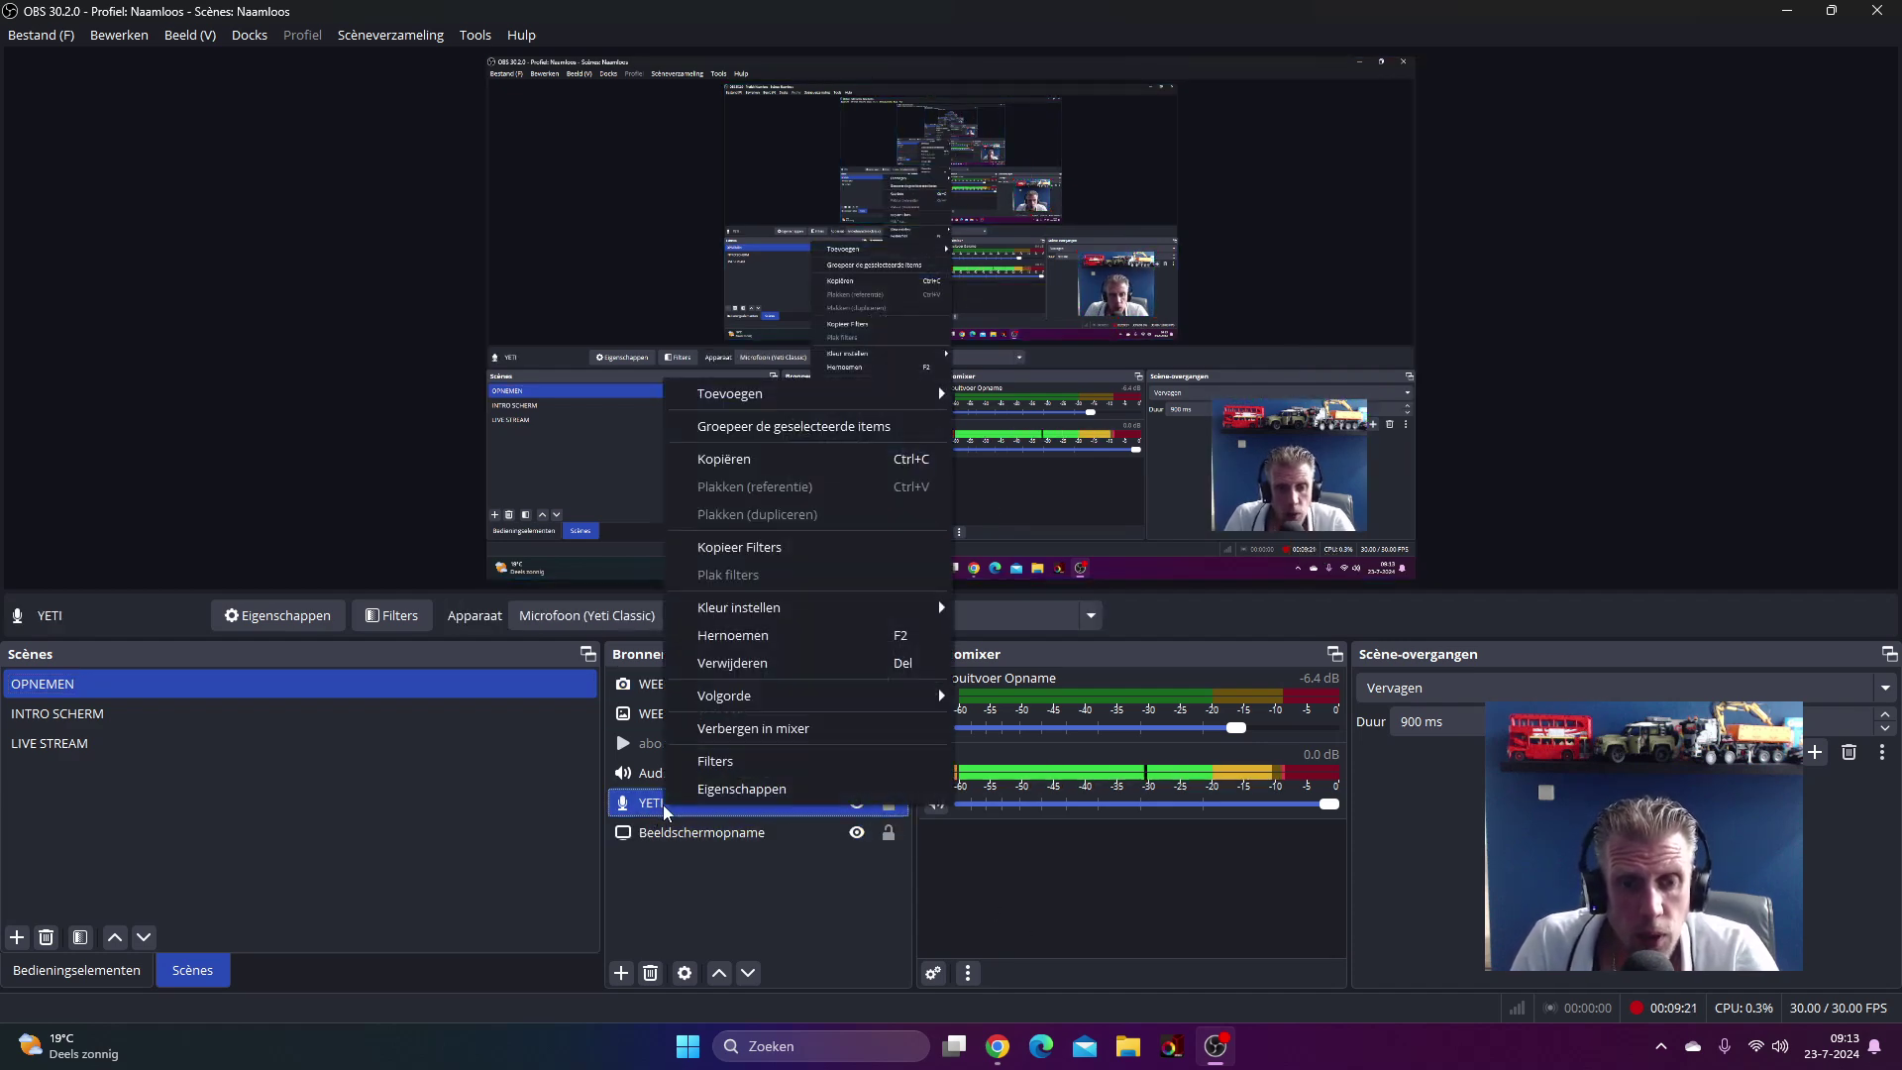
{"action": "left_click", "coordinate": [730, 763]}
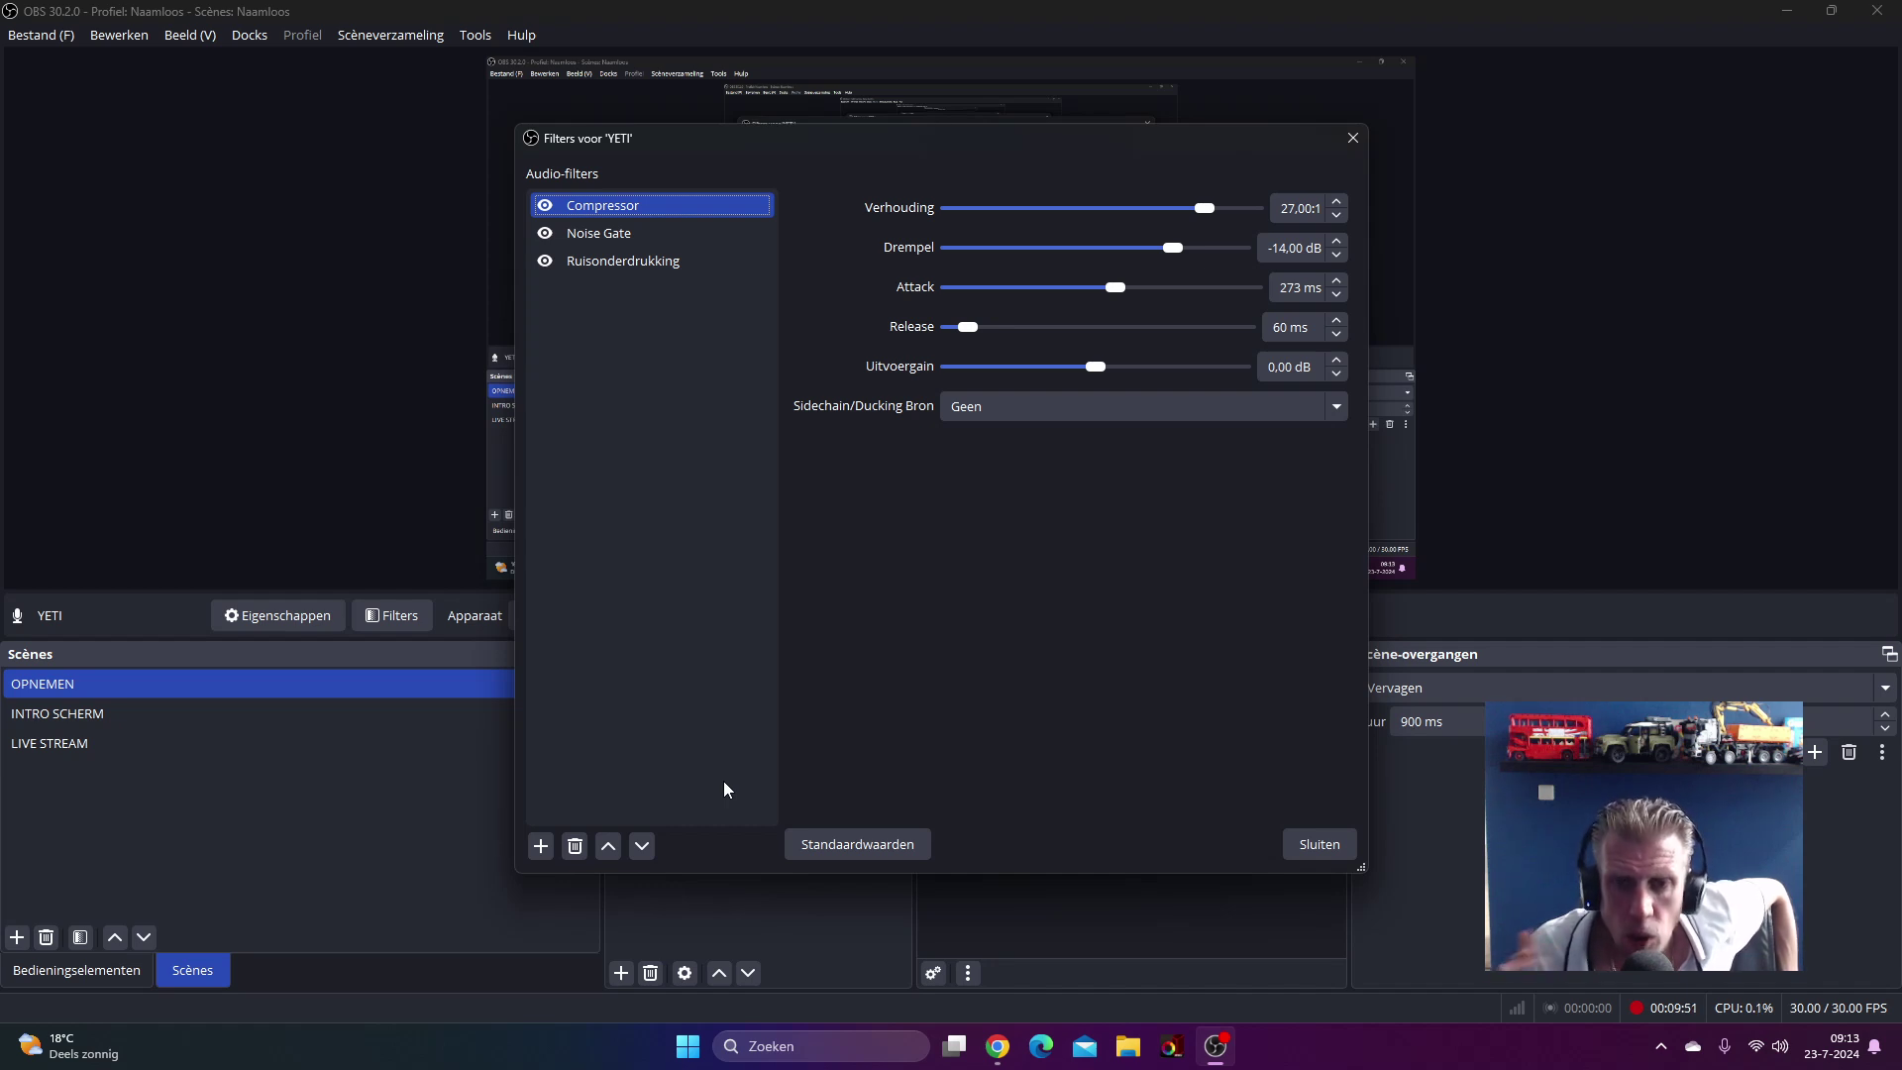
{"action": "left_click_drag", "start_coordinate": [1133, 140], "coordinate": [917, 99]}
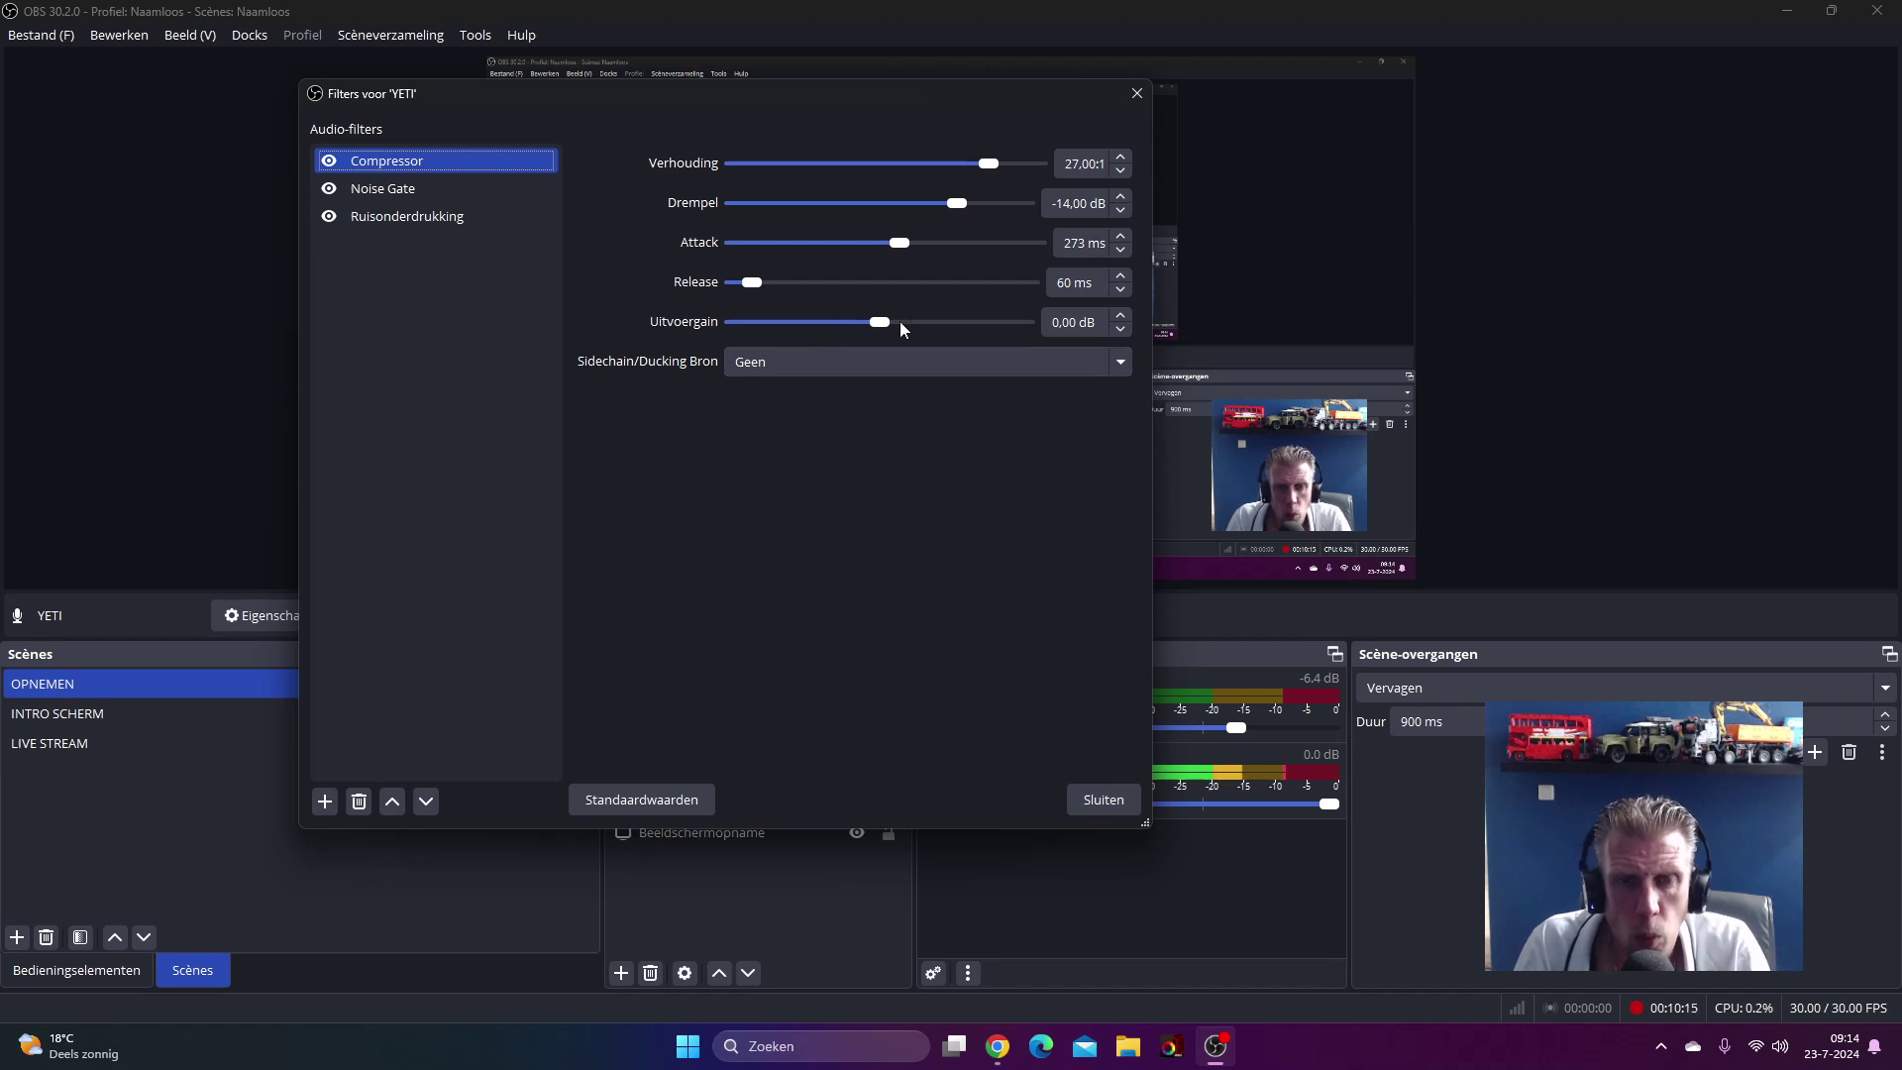
{"action": "left_click", "coordinate": [474, 193]}
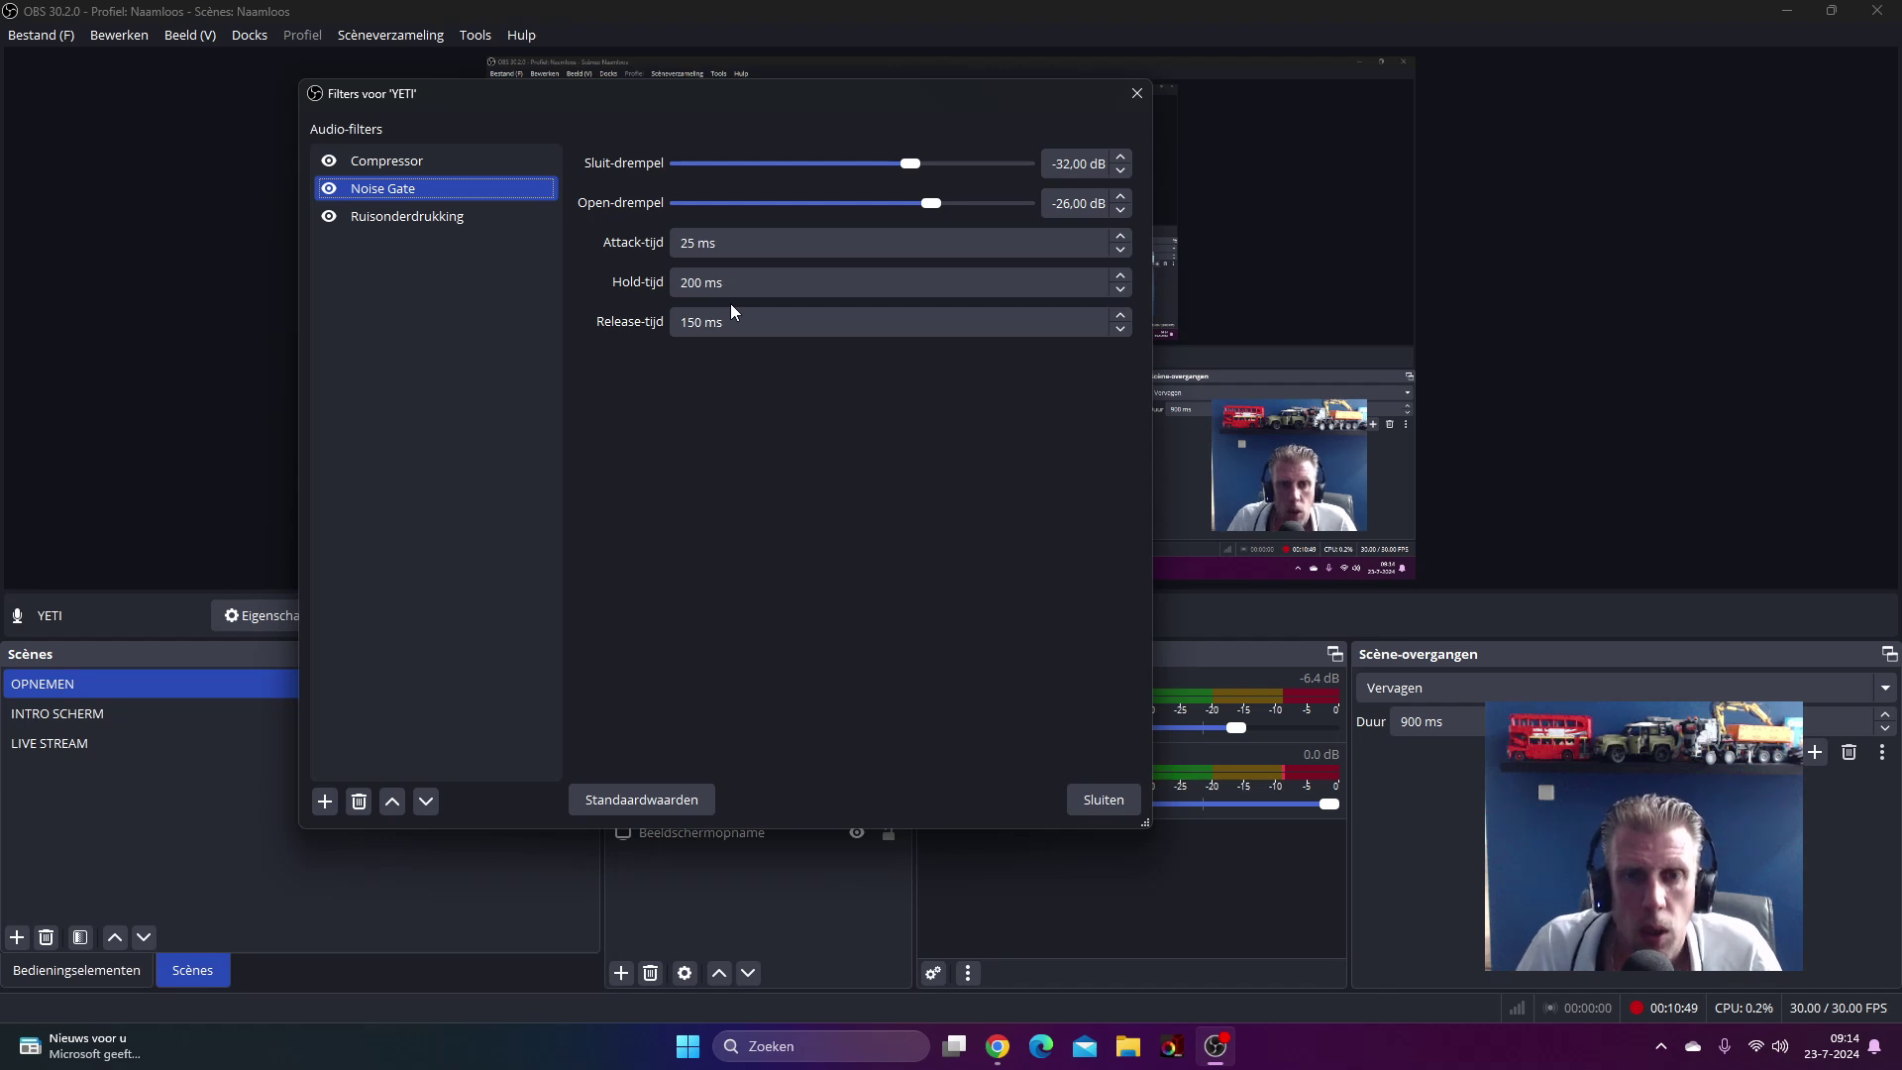
{"action": "left_click", "coordinate": [486, 219]}
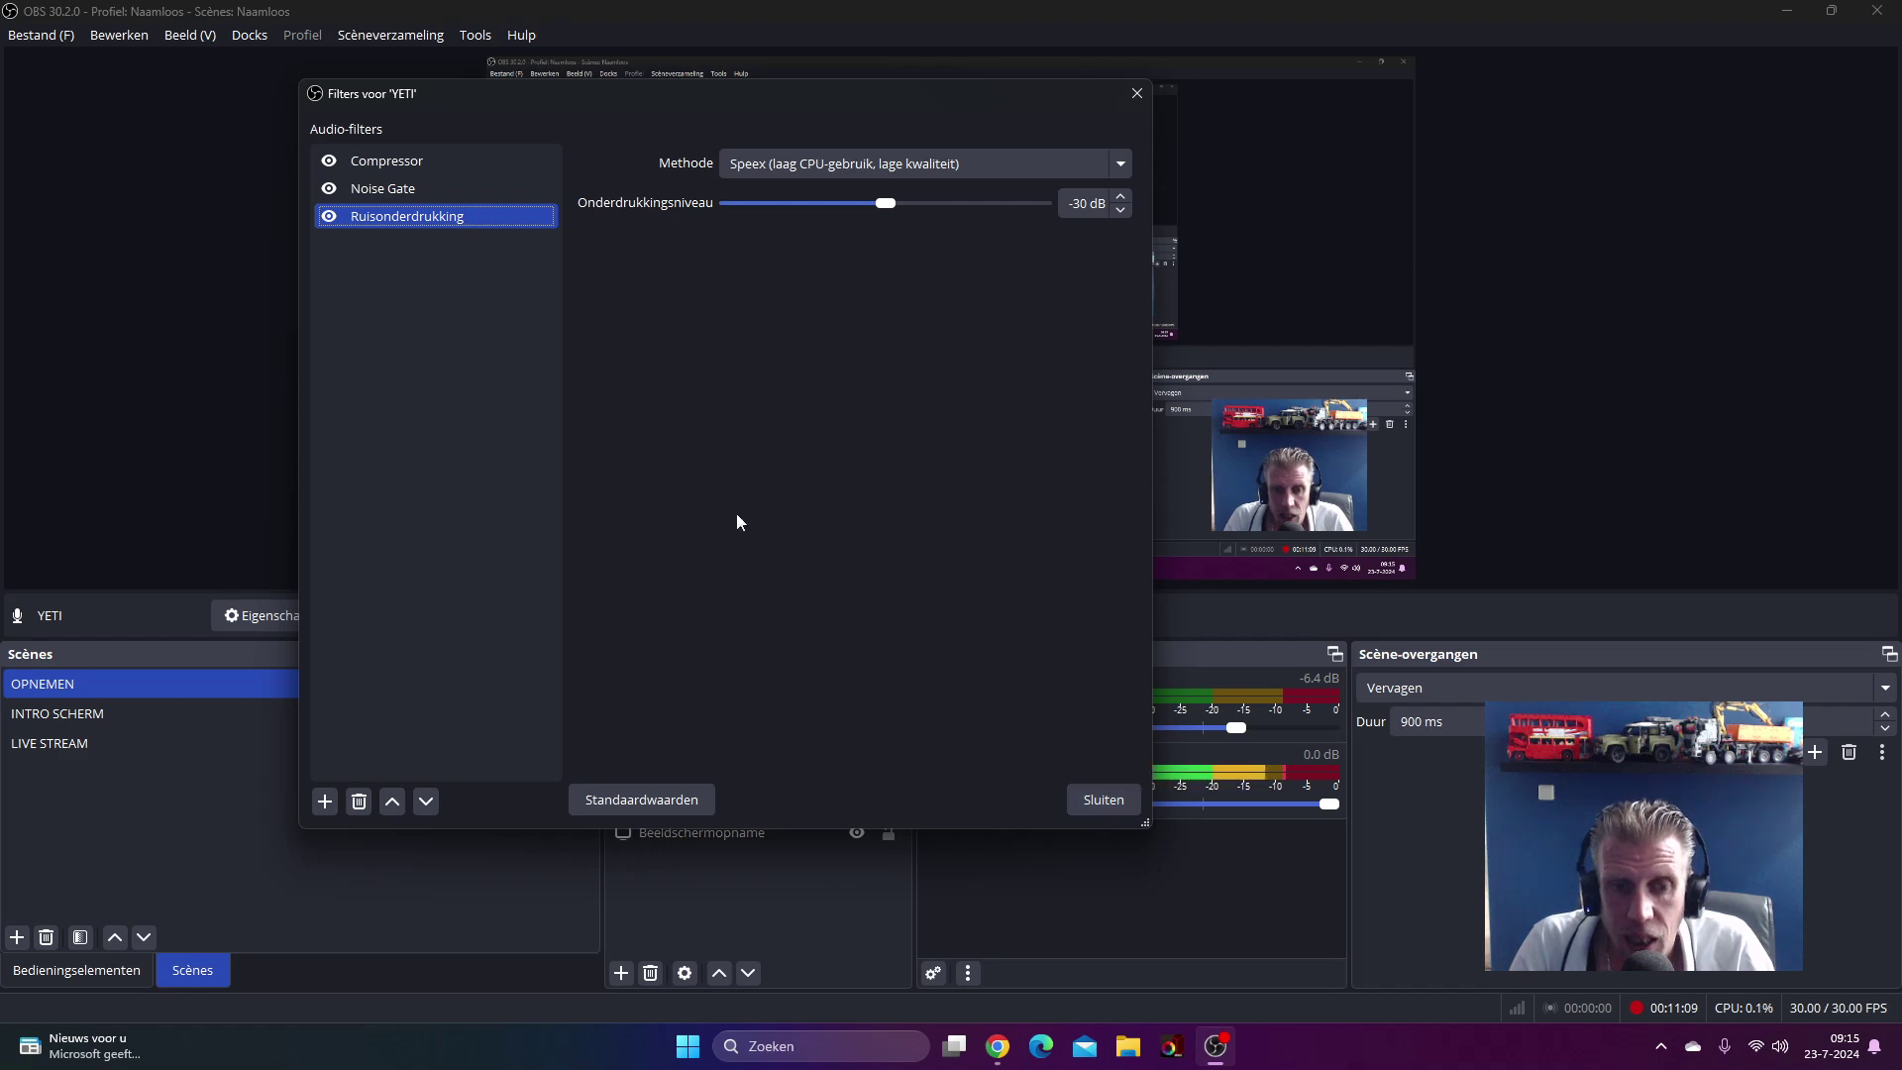
{"action": "left_click", "coordinate": [1110, 803]}
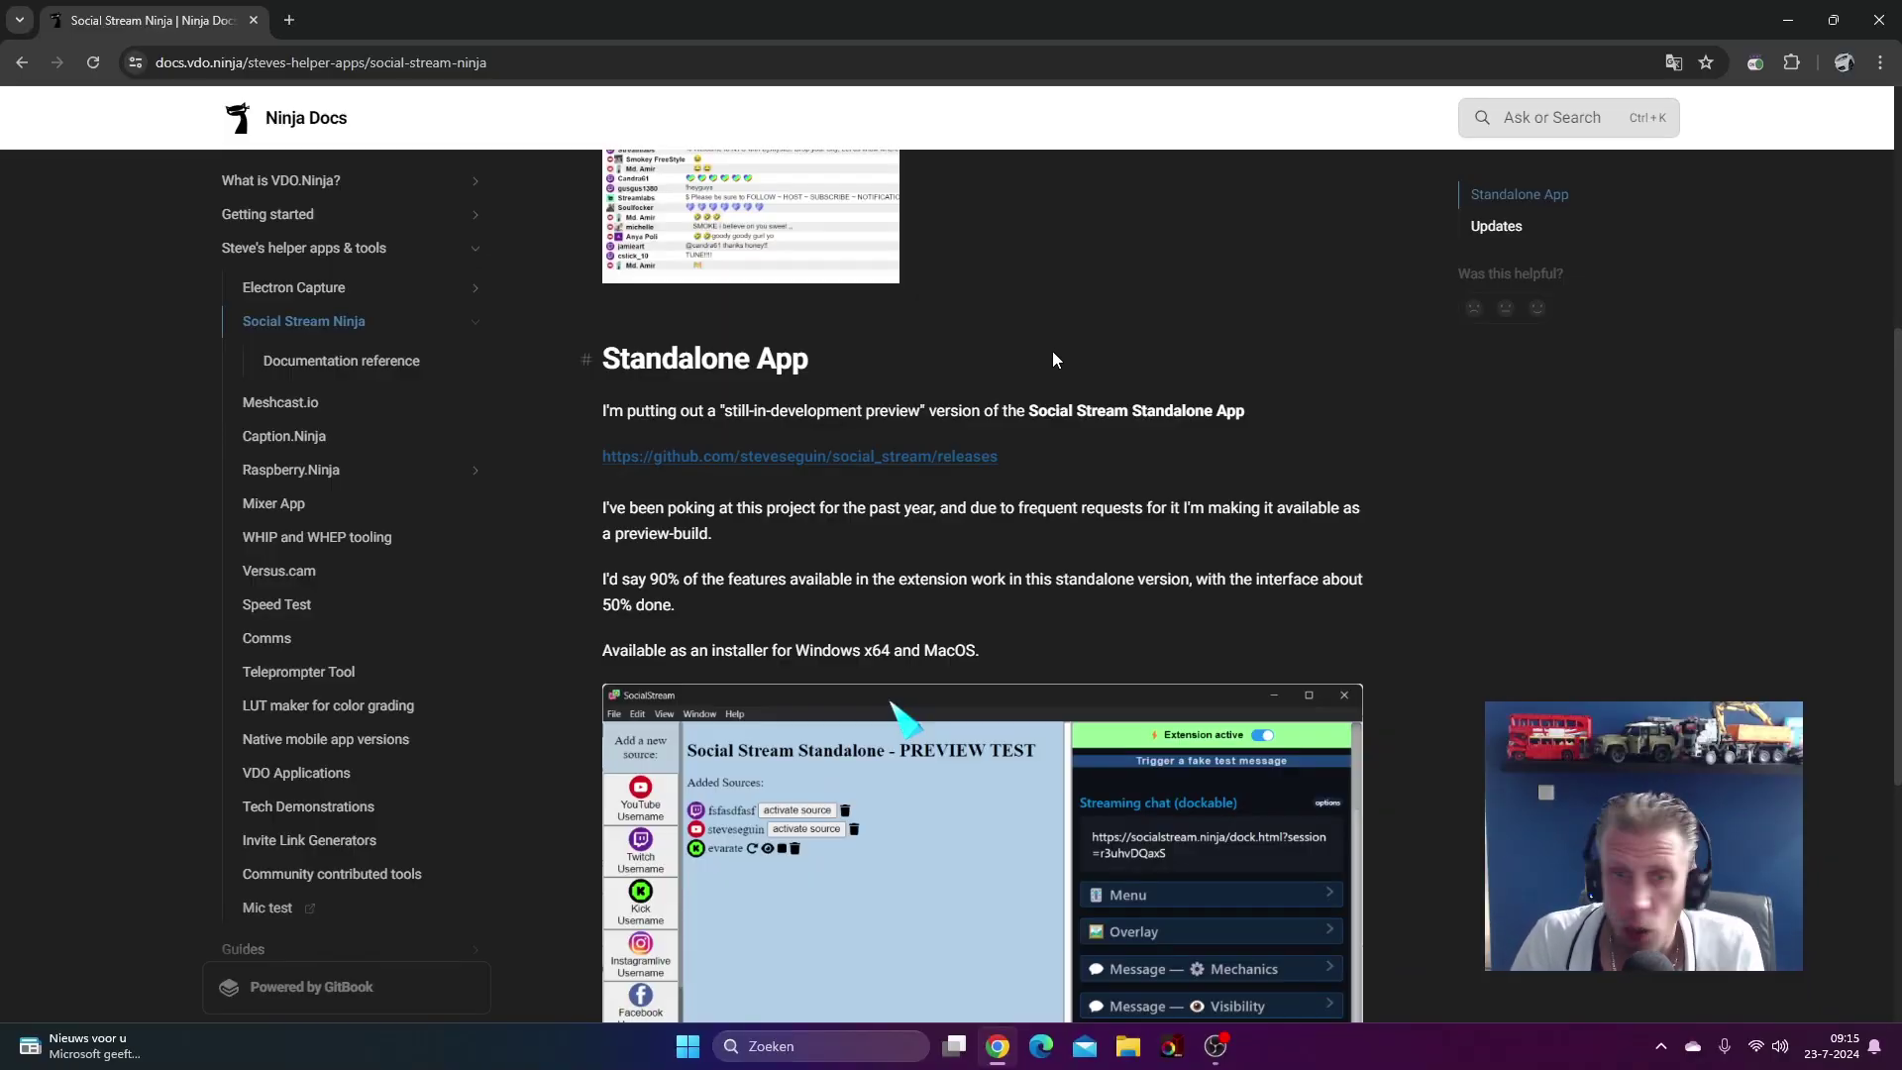
Step: Switch to Chrome, look over the Social Stream Ninja documentation page, and open the Social Stream Ninja extension
{"action": "scroll", "coordinate": [1053, 357], "scroll_direction": "down", "scroll_amount": 5}
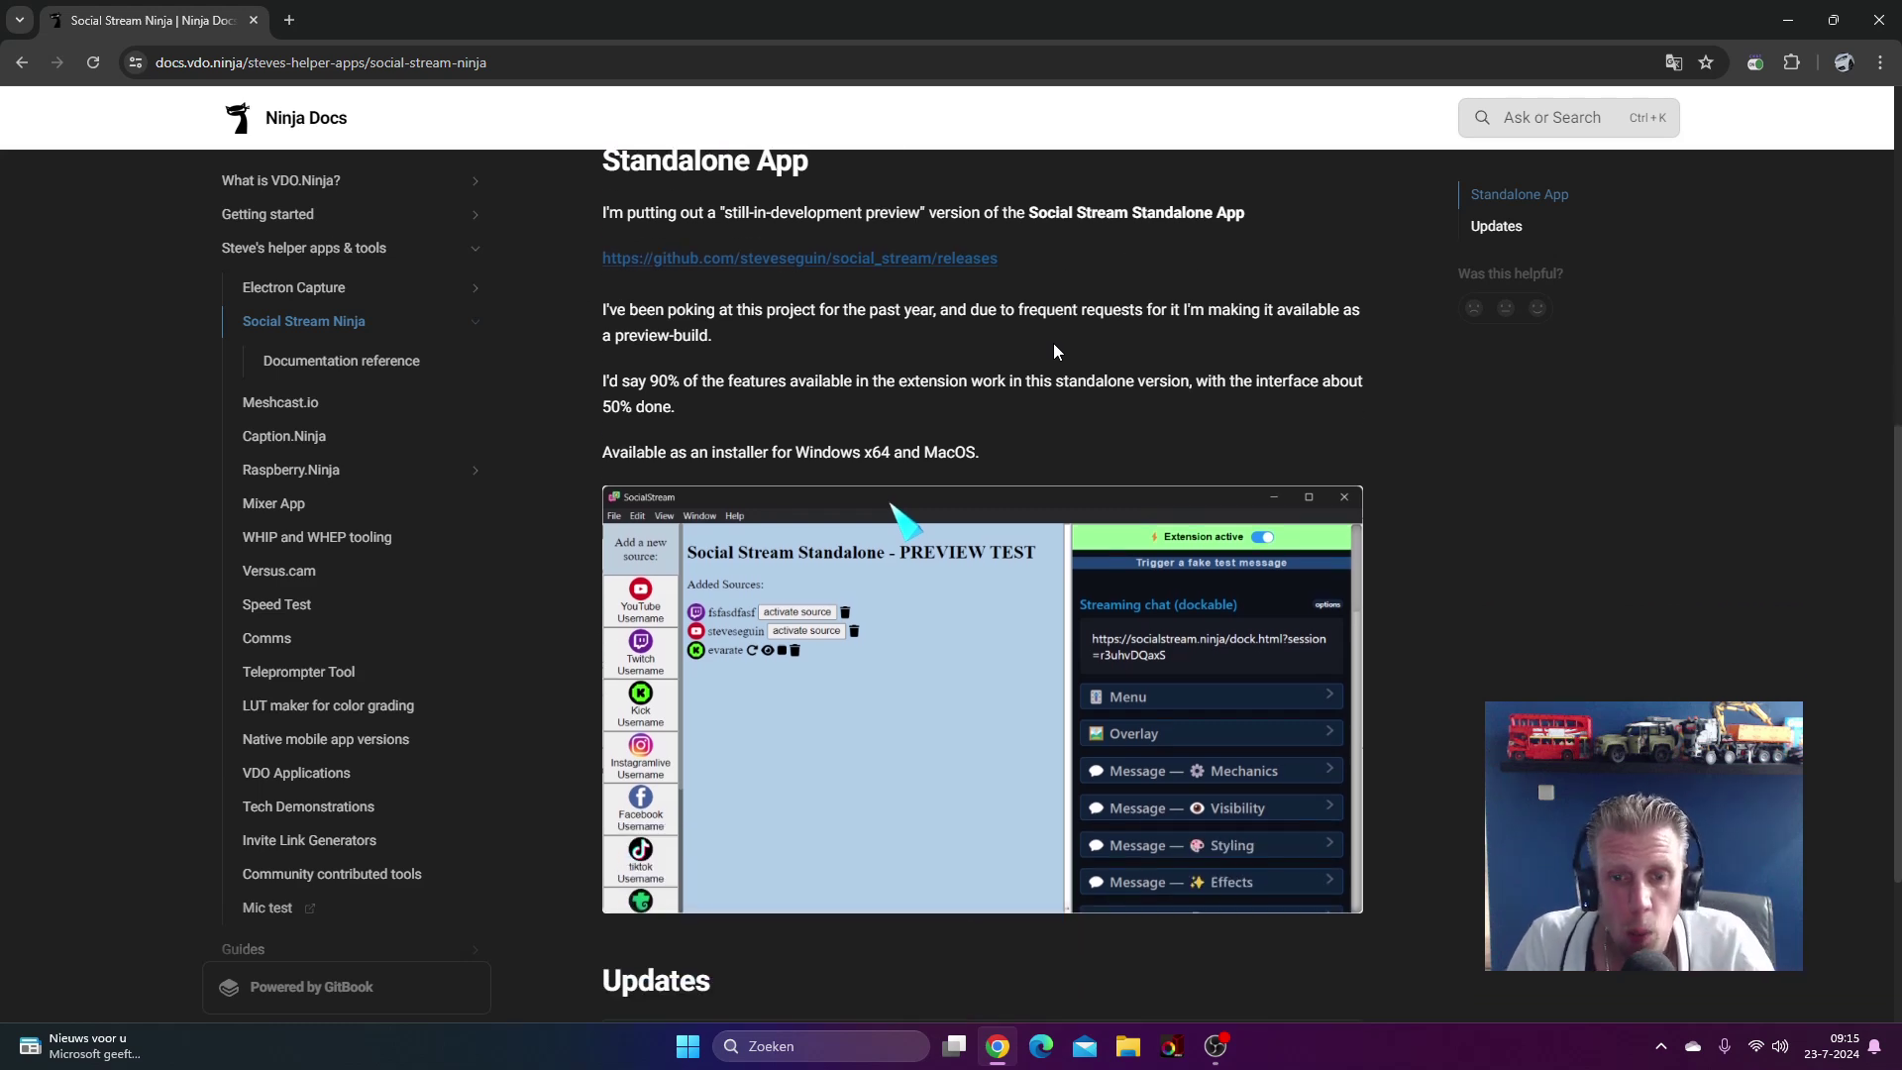
{"action": "scroll", "coordinate": [1053, 344], "scroll_direction": "up", "scroll_amount": 10}
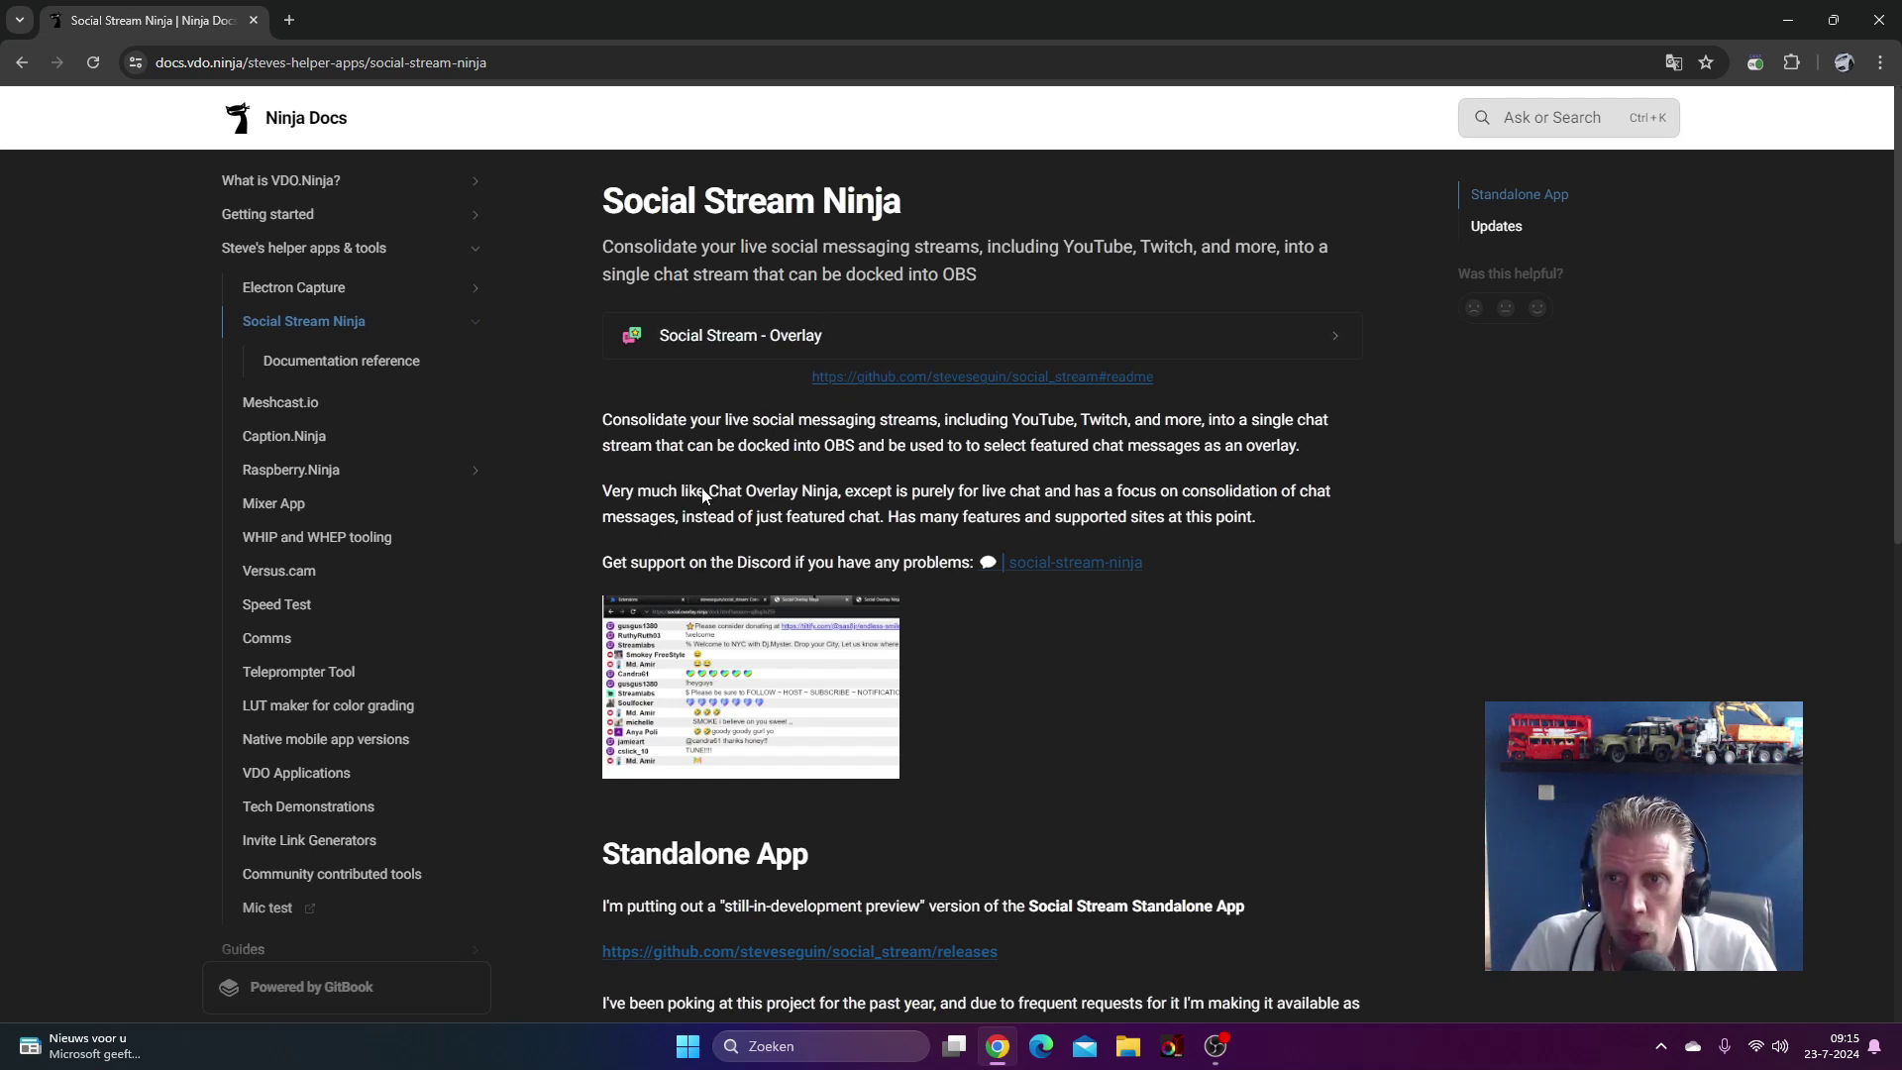
{"action": "left_click", "coordinate": [1792, 65]}
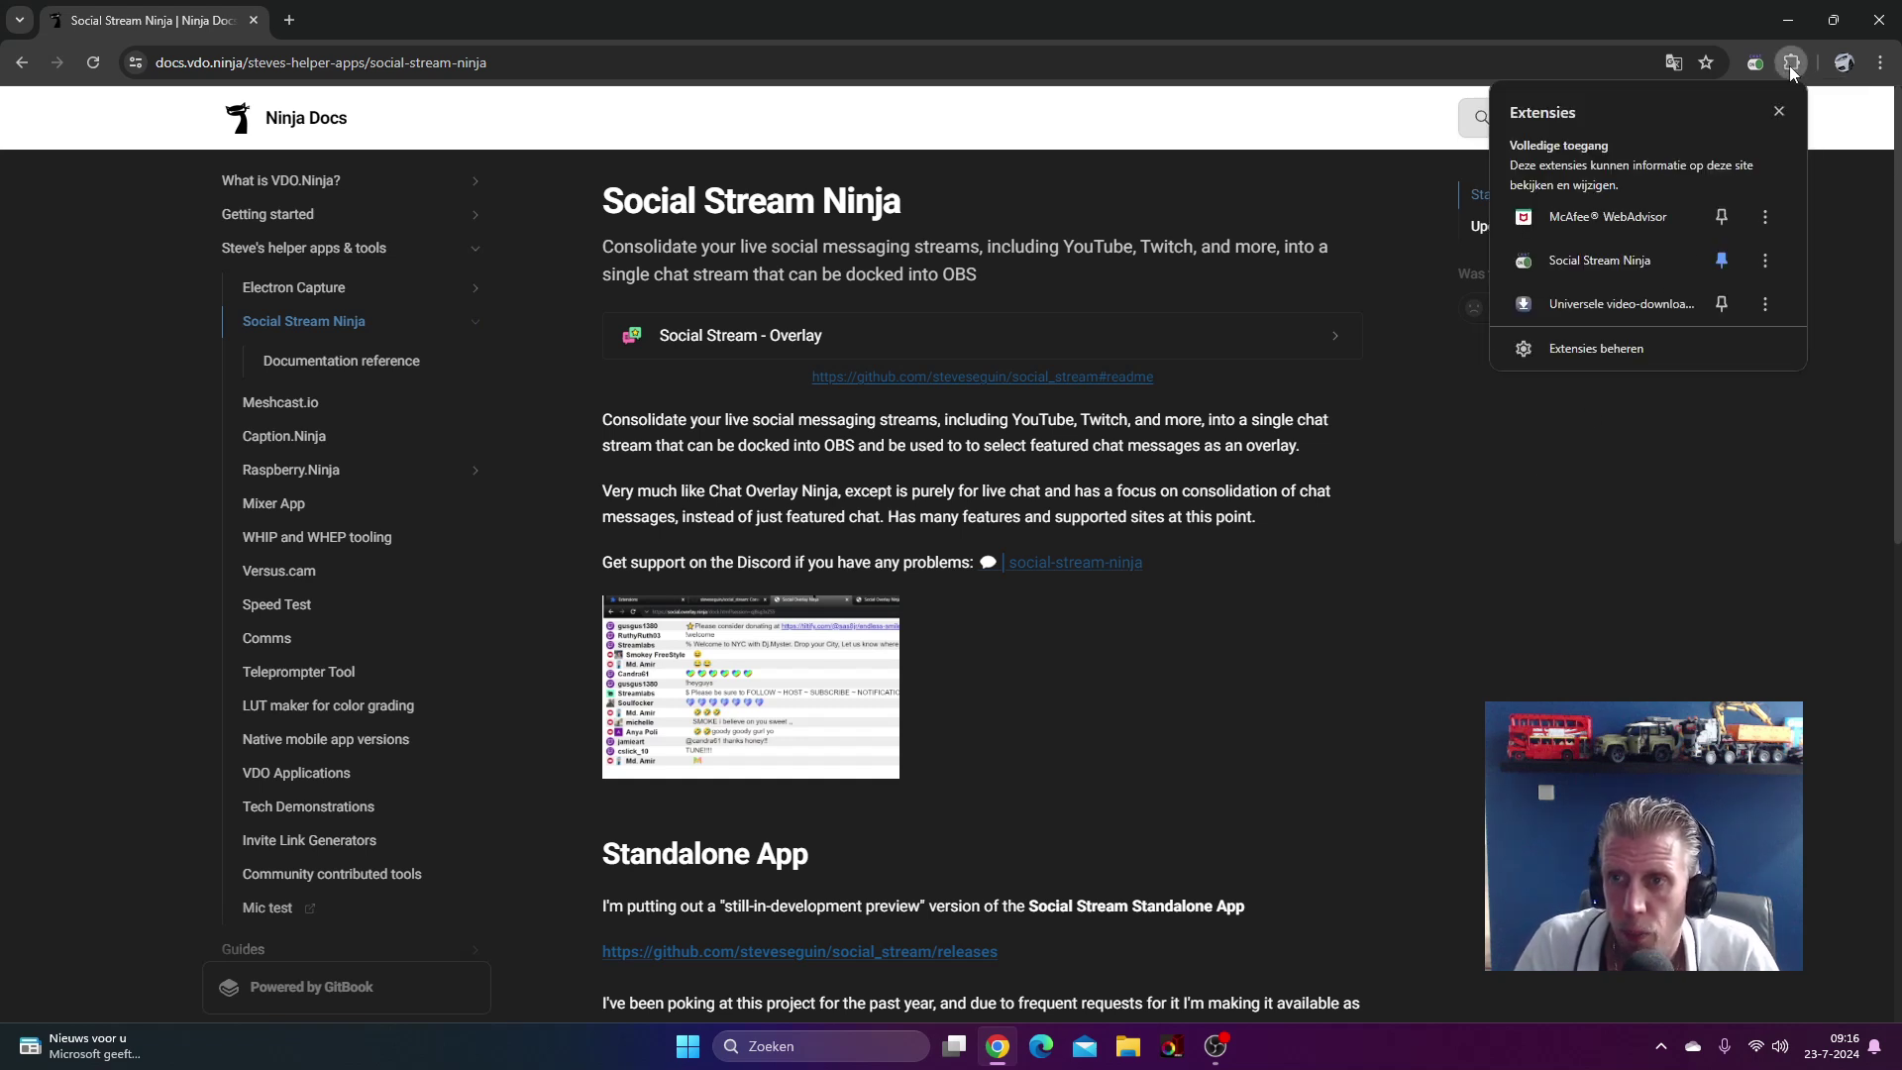
{"action": "left_click", "coordinate": [1617, 270]}
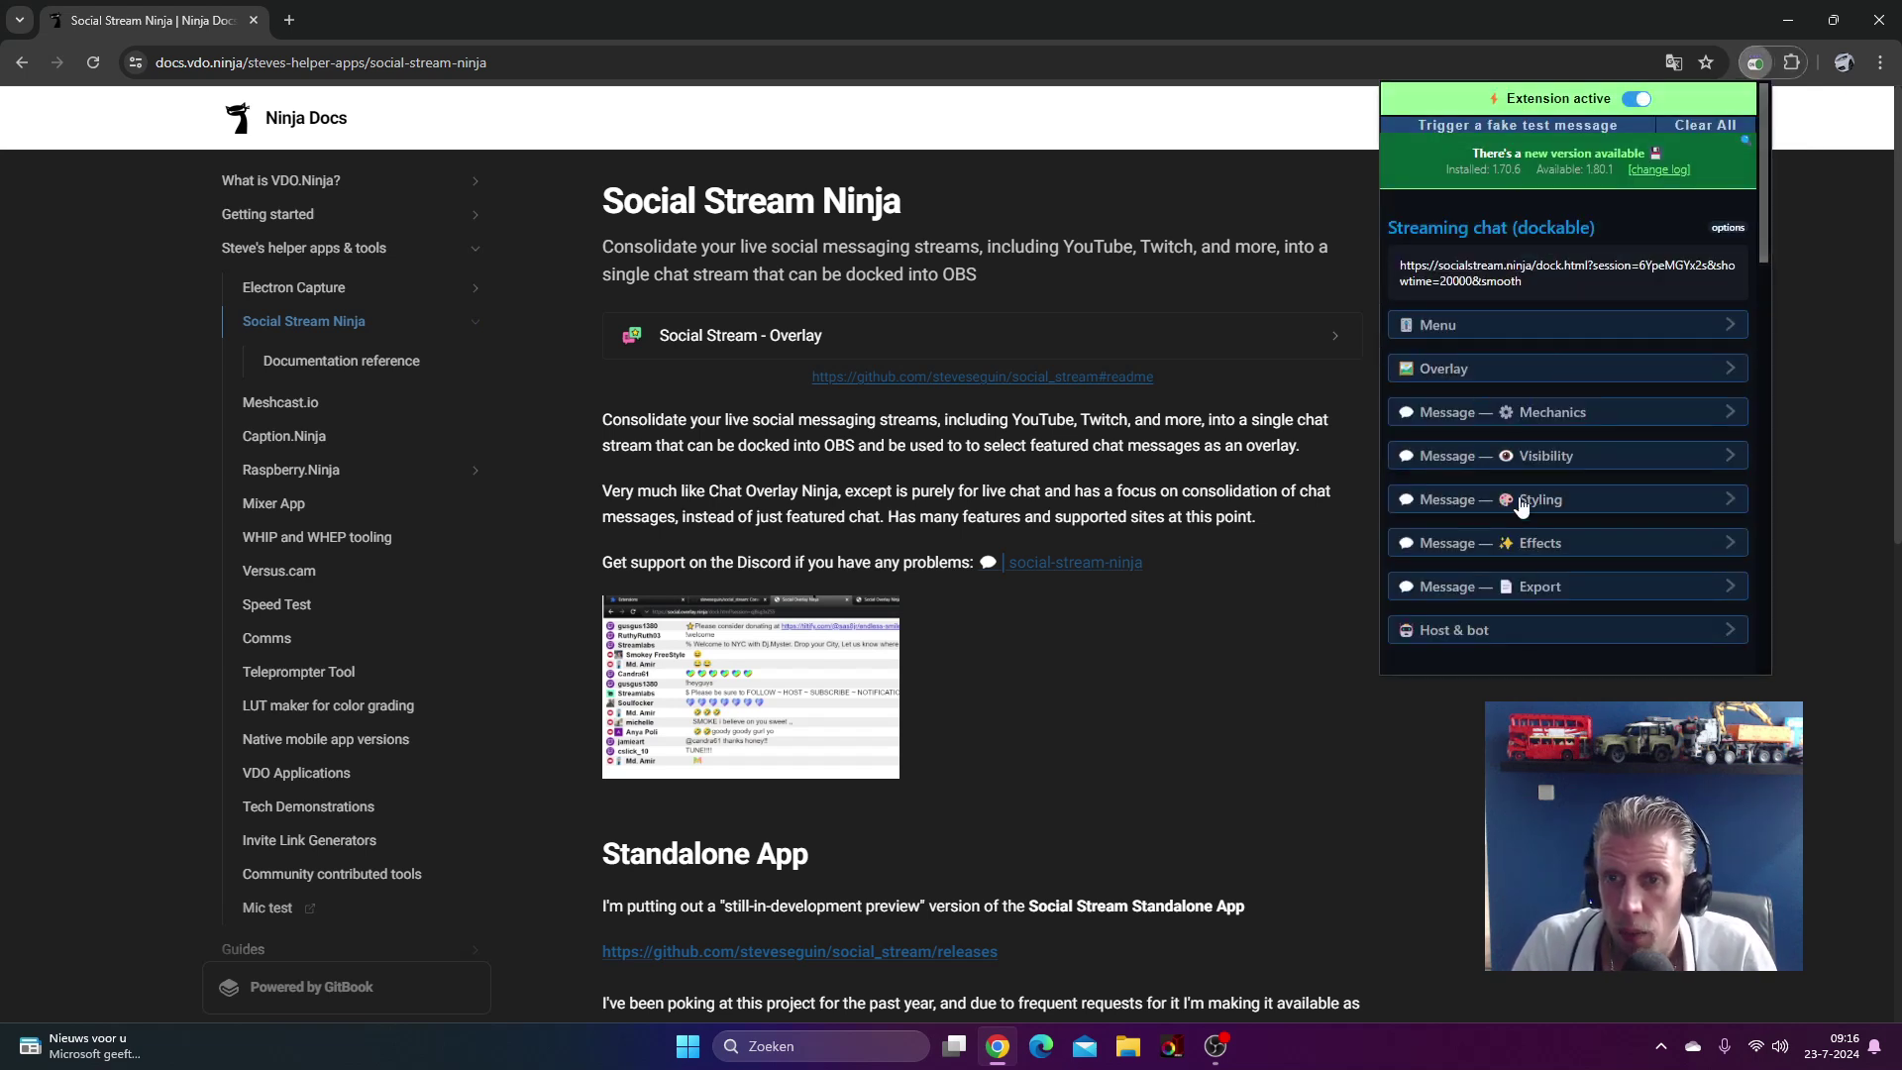
Step: Review the extension's chat, overlay, emotes wall and hype meter sections, and inspect the streaming chat's message effects
{"action": "scroll", "coordinate": [1508, 532], "scroll_direction": "down", "scroll_amount": 5}
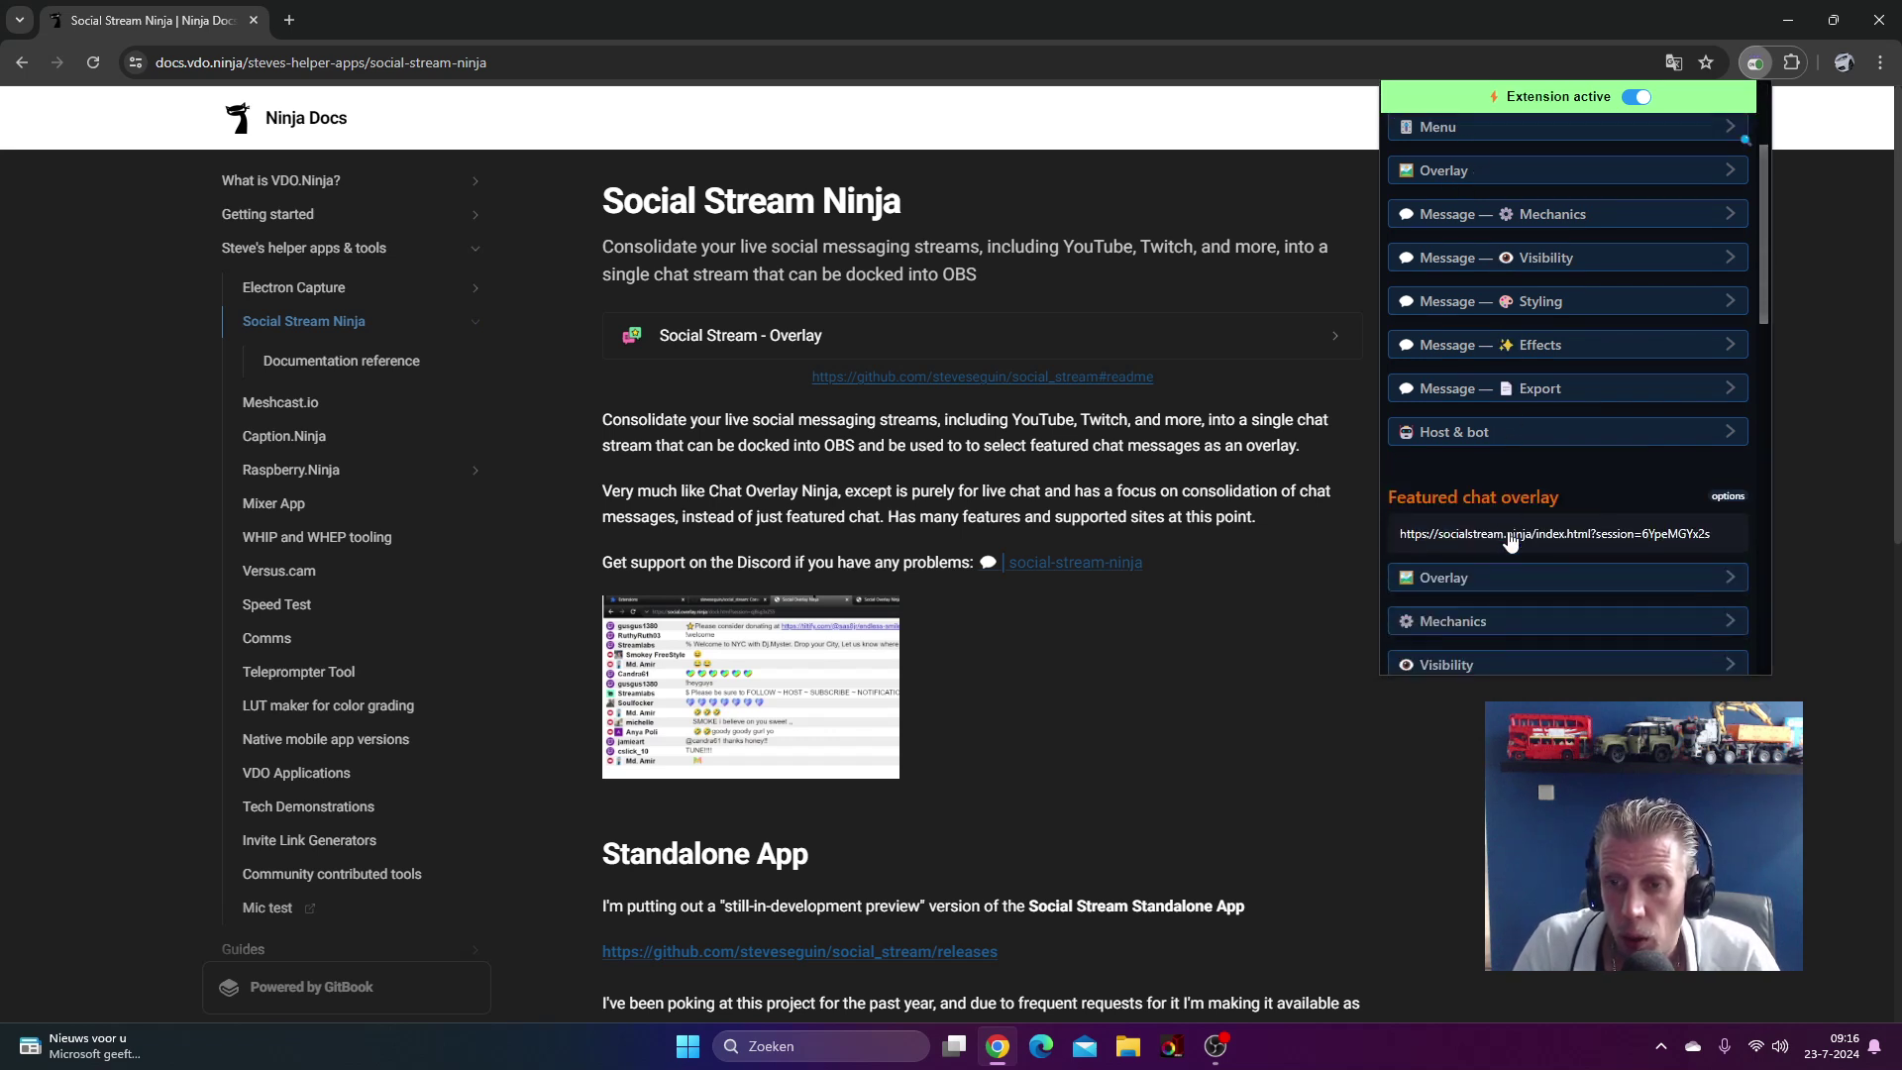
{"action": "scroll", "coordinate": [1508, 532], "scroll_direction": "down", "scroll_amount": 3}
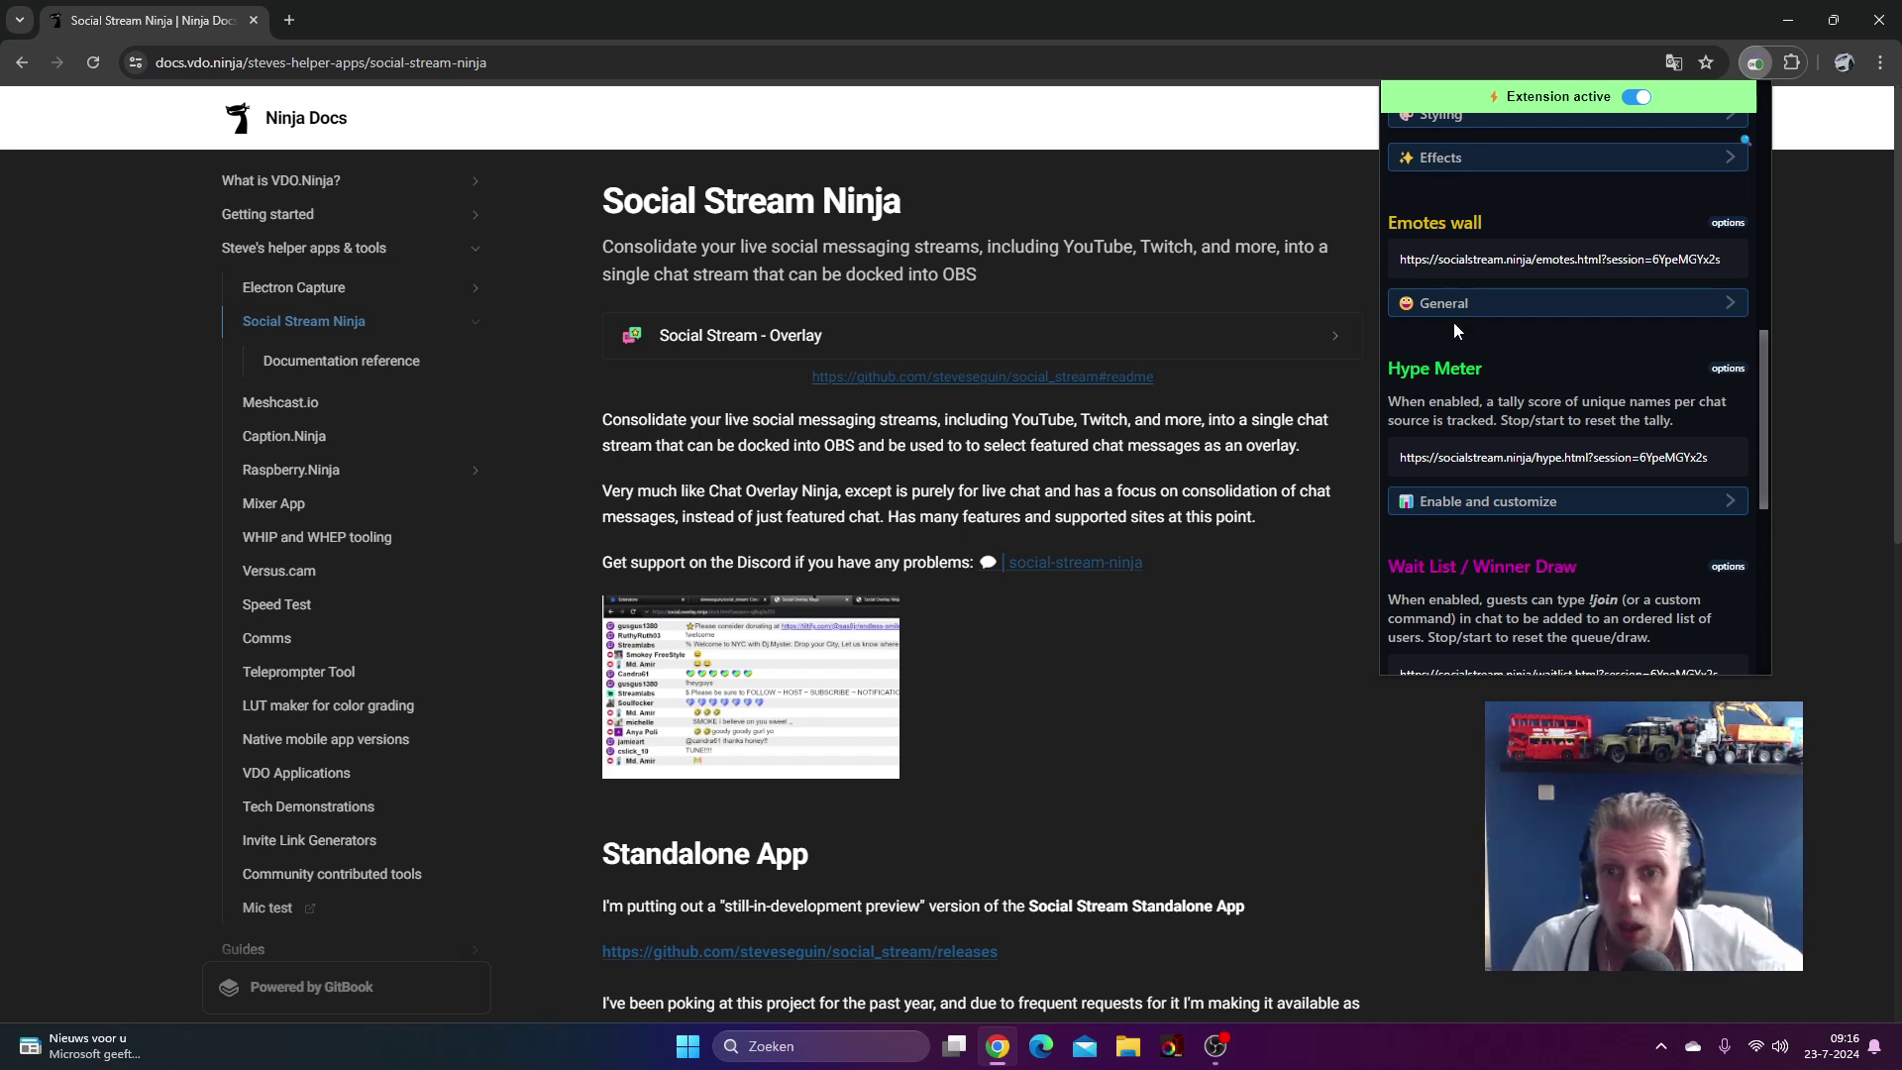
{"action": "scroll", "coordinate": [1454, 323], "scroll_direction": "up", "scroll_amount": 5}
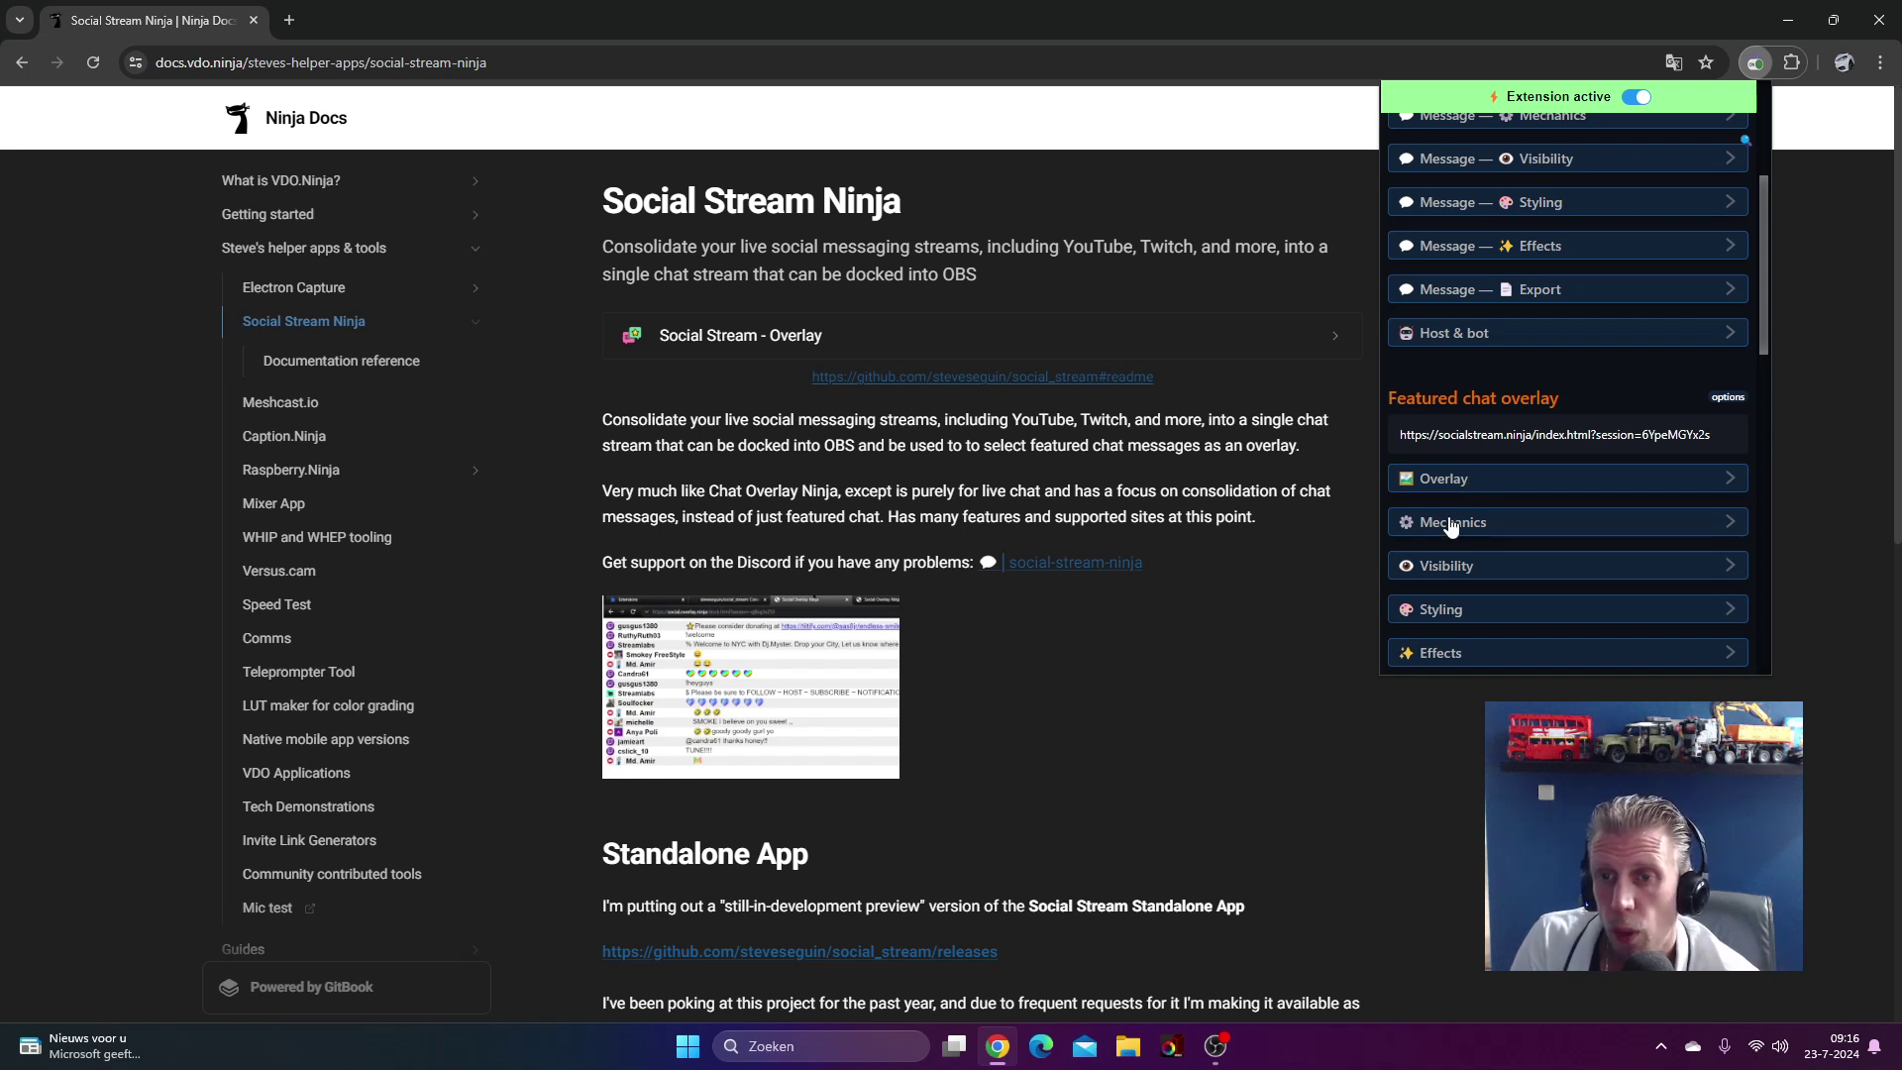
{"action": "scroll", "coordinate": [1484, 456], "scroll_direction": "up", "scroll_amount": 5}
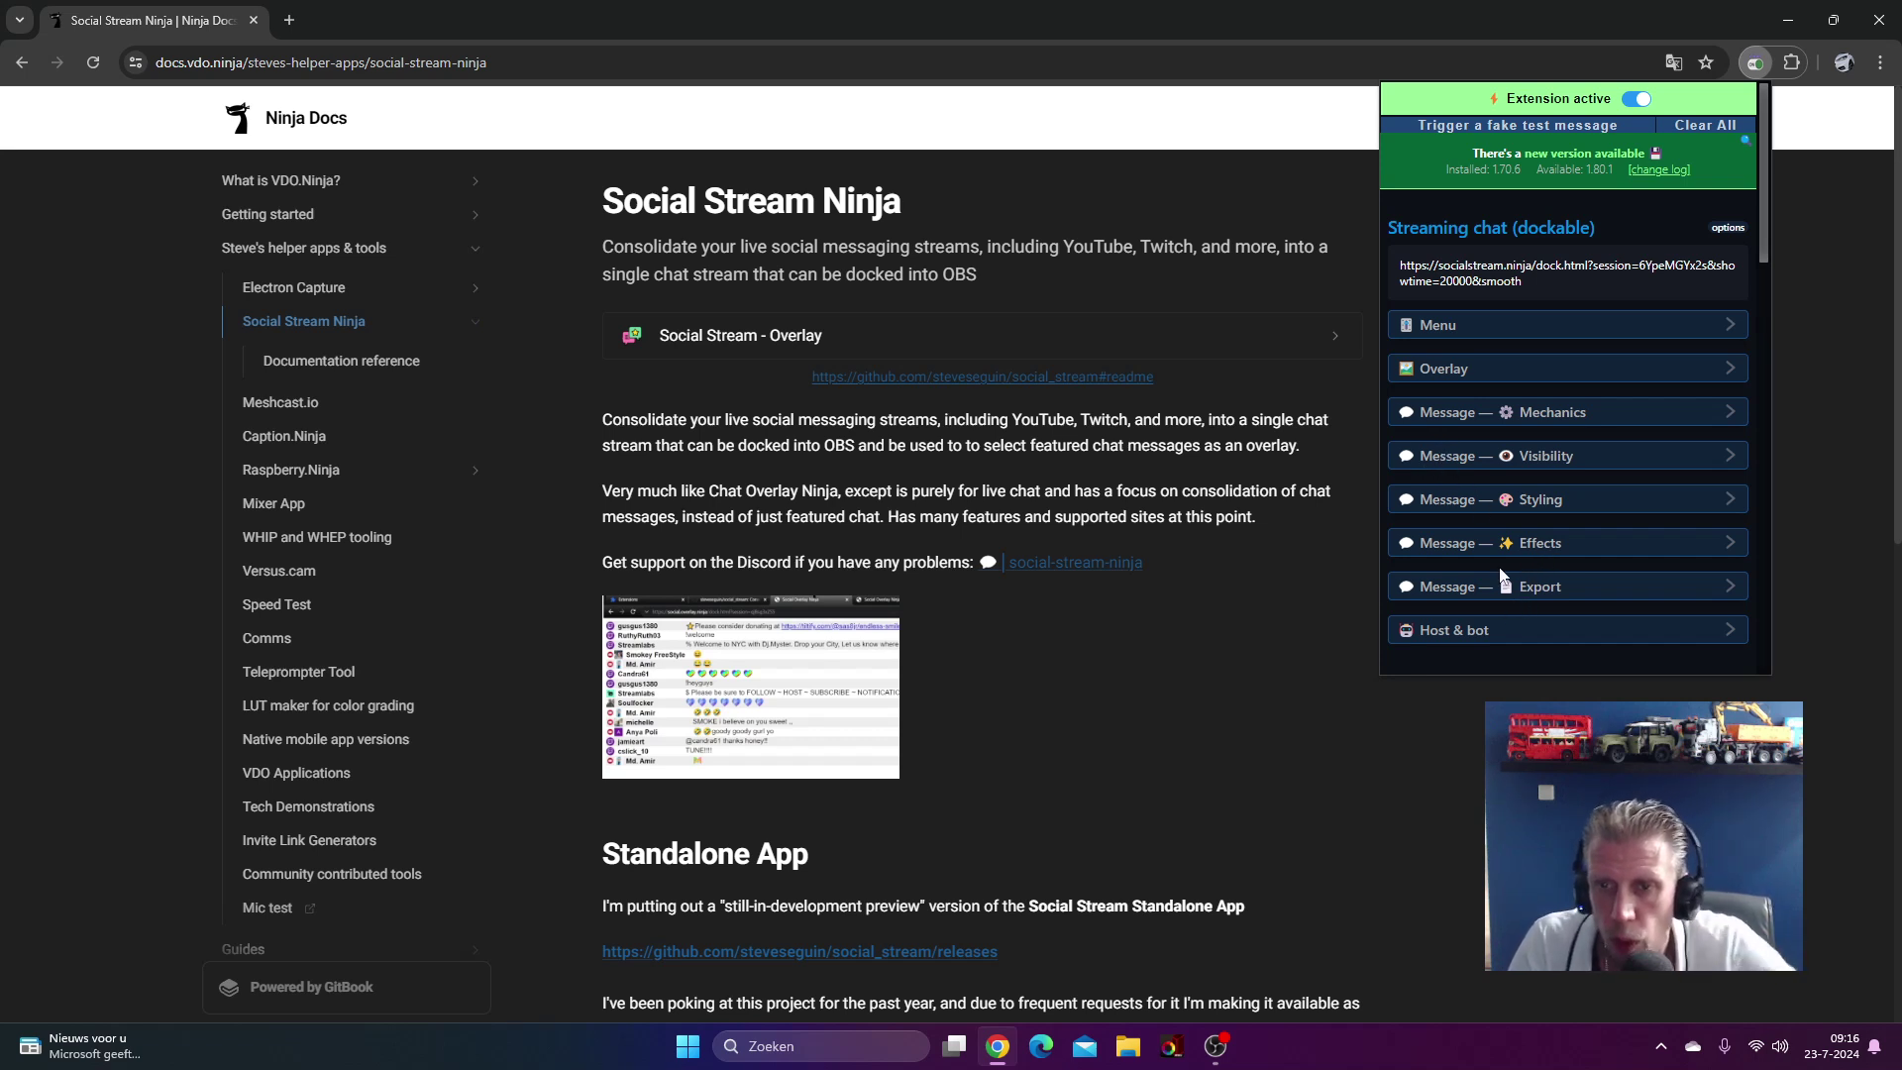
{"action": "left_click", "coordinate": [1460, 547]}
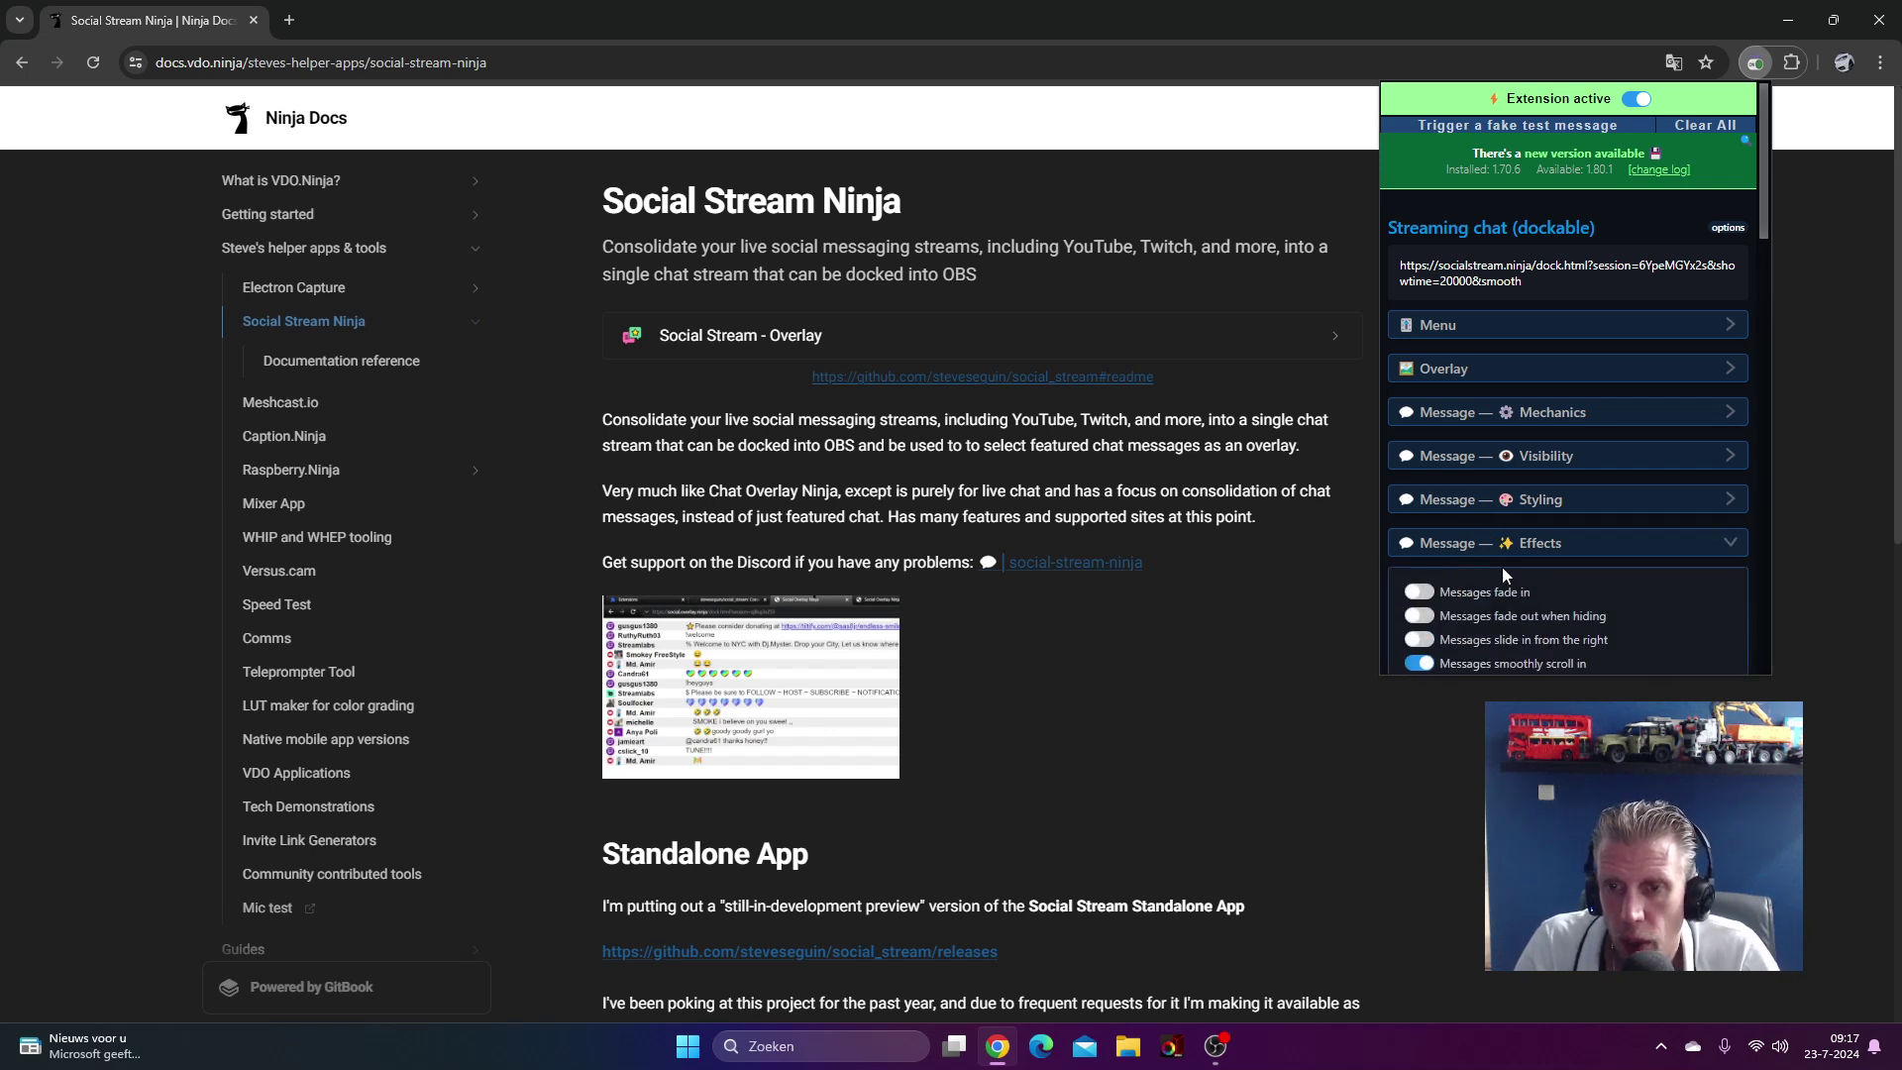
{"action": "scroll", "coordinate": [1402, 486], "scroll_direction": "down", "scroll_amount": 3}
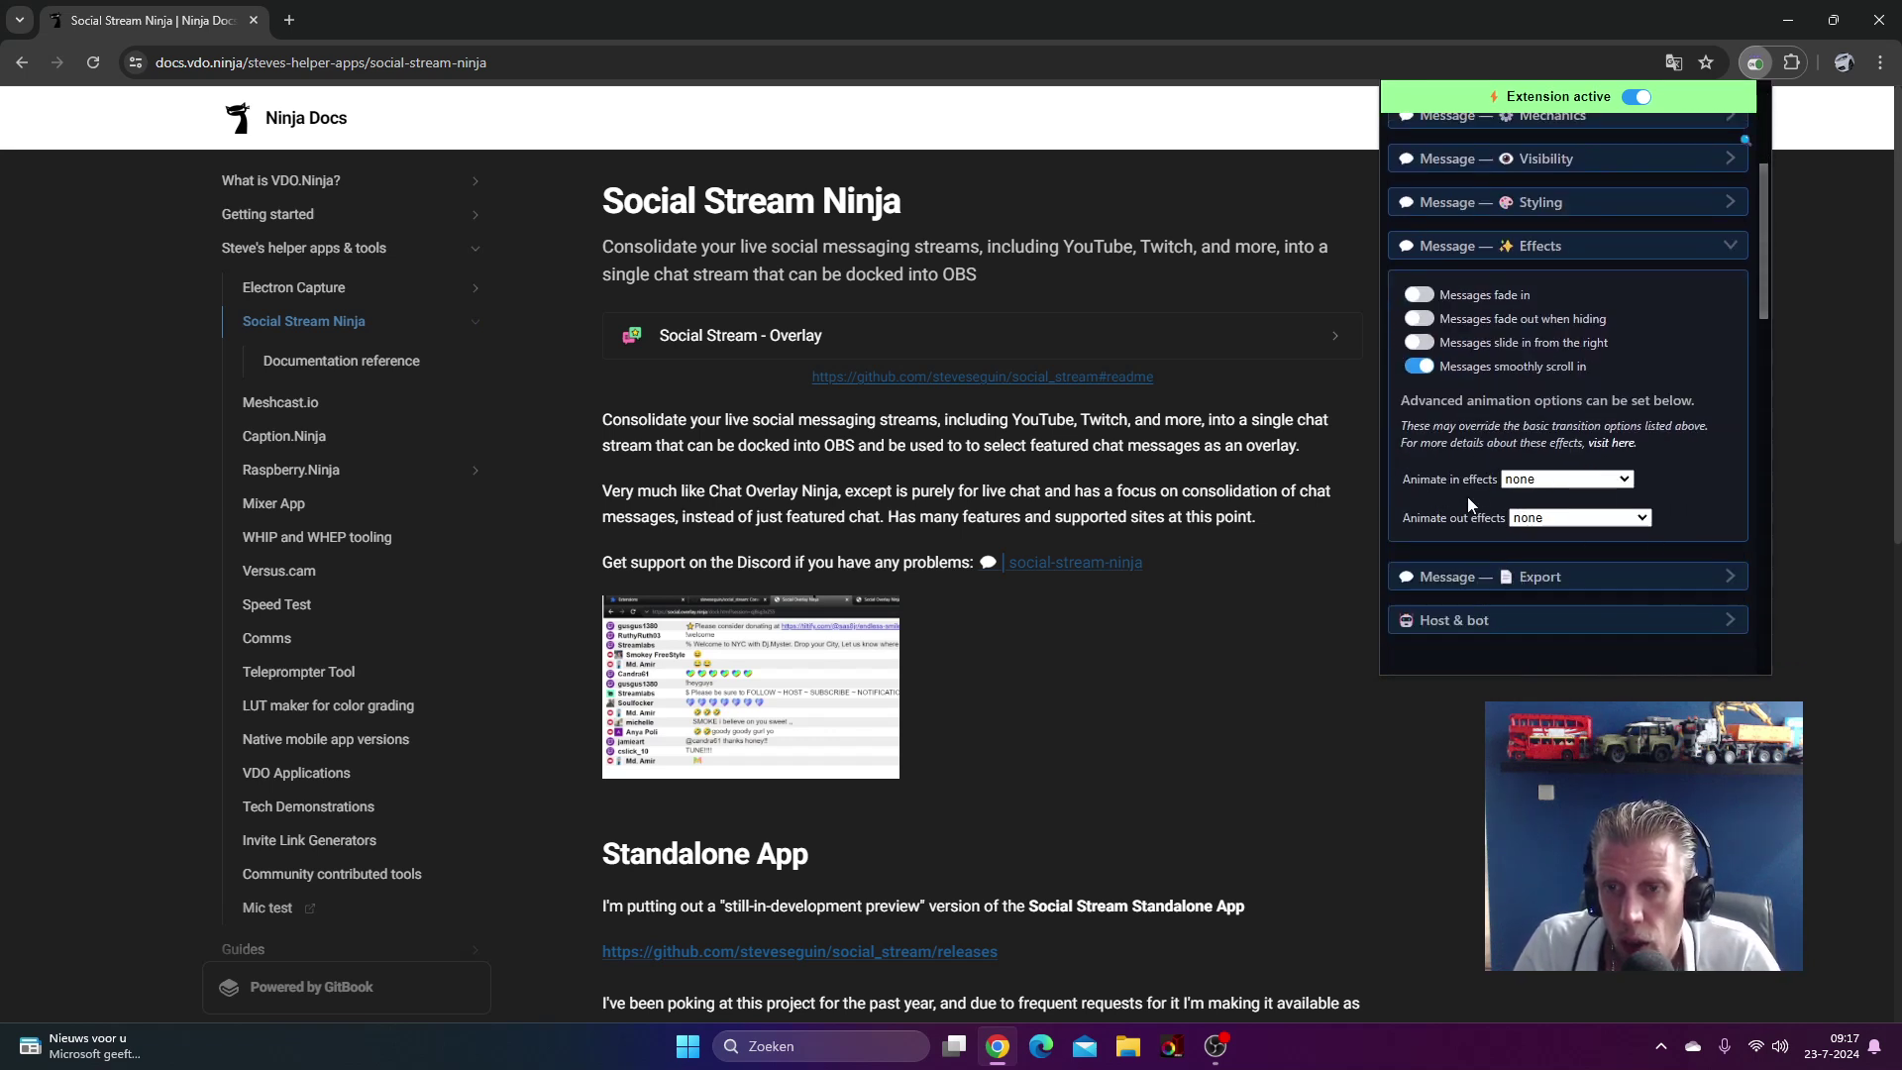
{"action": "left_click", "coordinate": [1500, 250]}
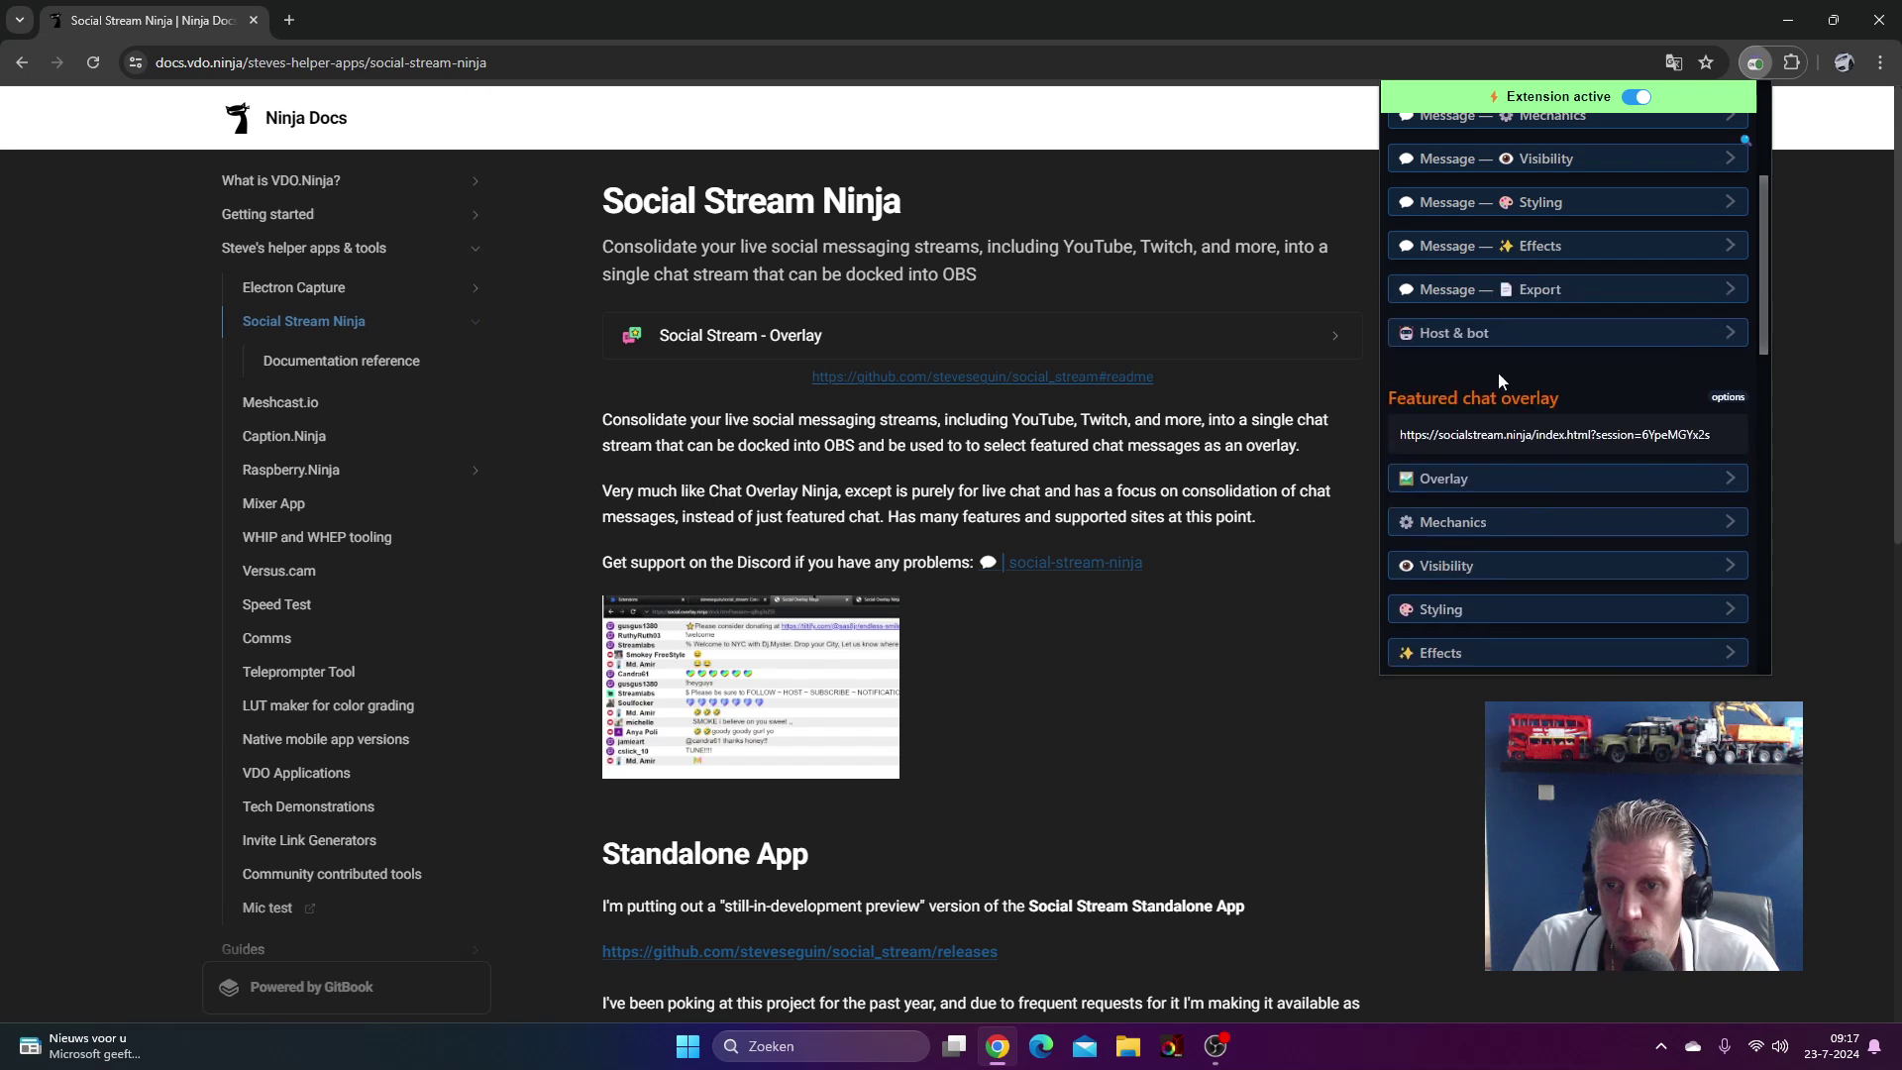
Step: Examine the featured chat overlay's Overlay, Mechanics and Visibility options
{"action": "scroll", "coordinate": [1501, 381], "scroll_direction": "down", "scroll_amount": 3}
{"action": "scroll", "coordinate": [1456, 367], "scroll_direction": "up", "scroll_amount": 2}
{"action": "left_click", "coordinate": [1468, 389]}
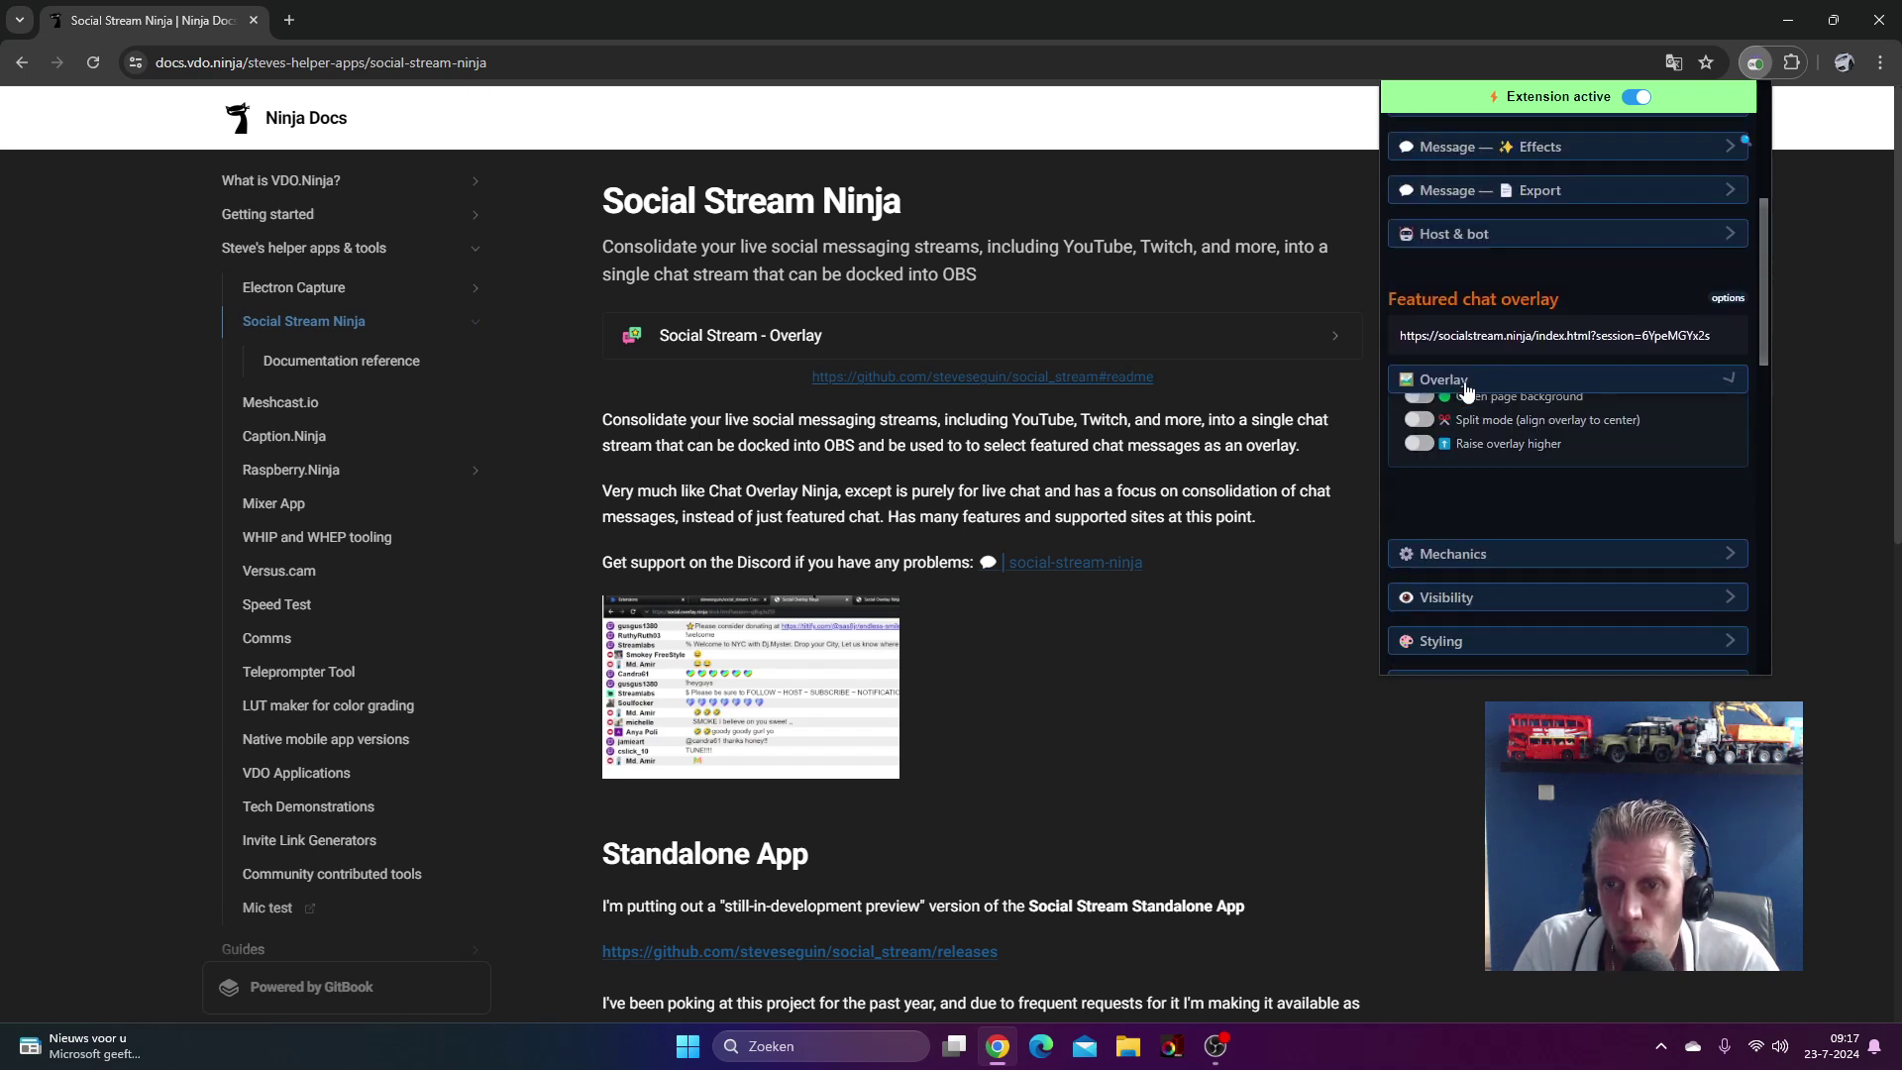
{"action": "left_click", "coordinate": [1467, 384]}
{"action": "left_click", "coordinate": [1483, 423]}
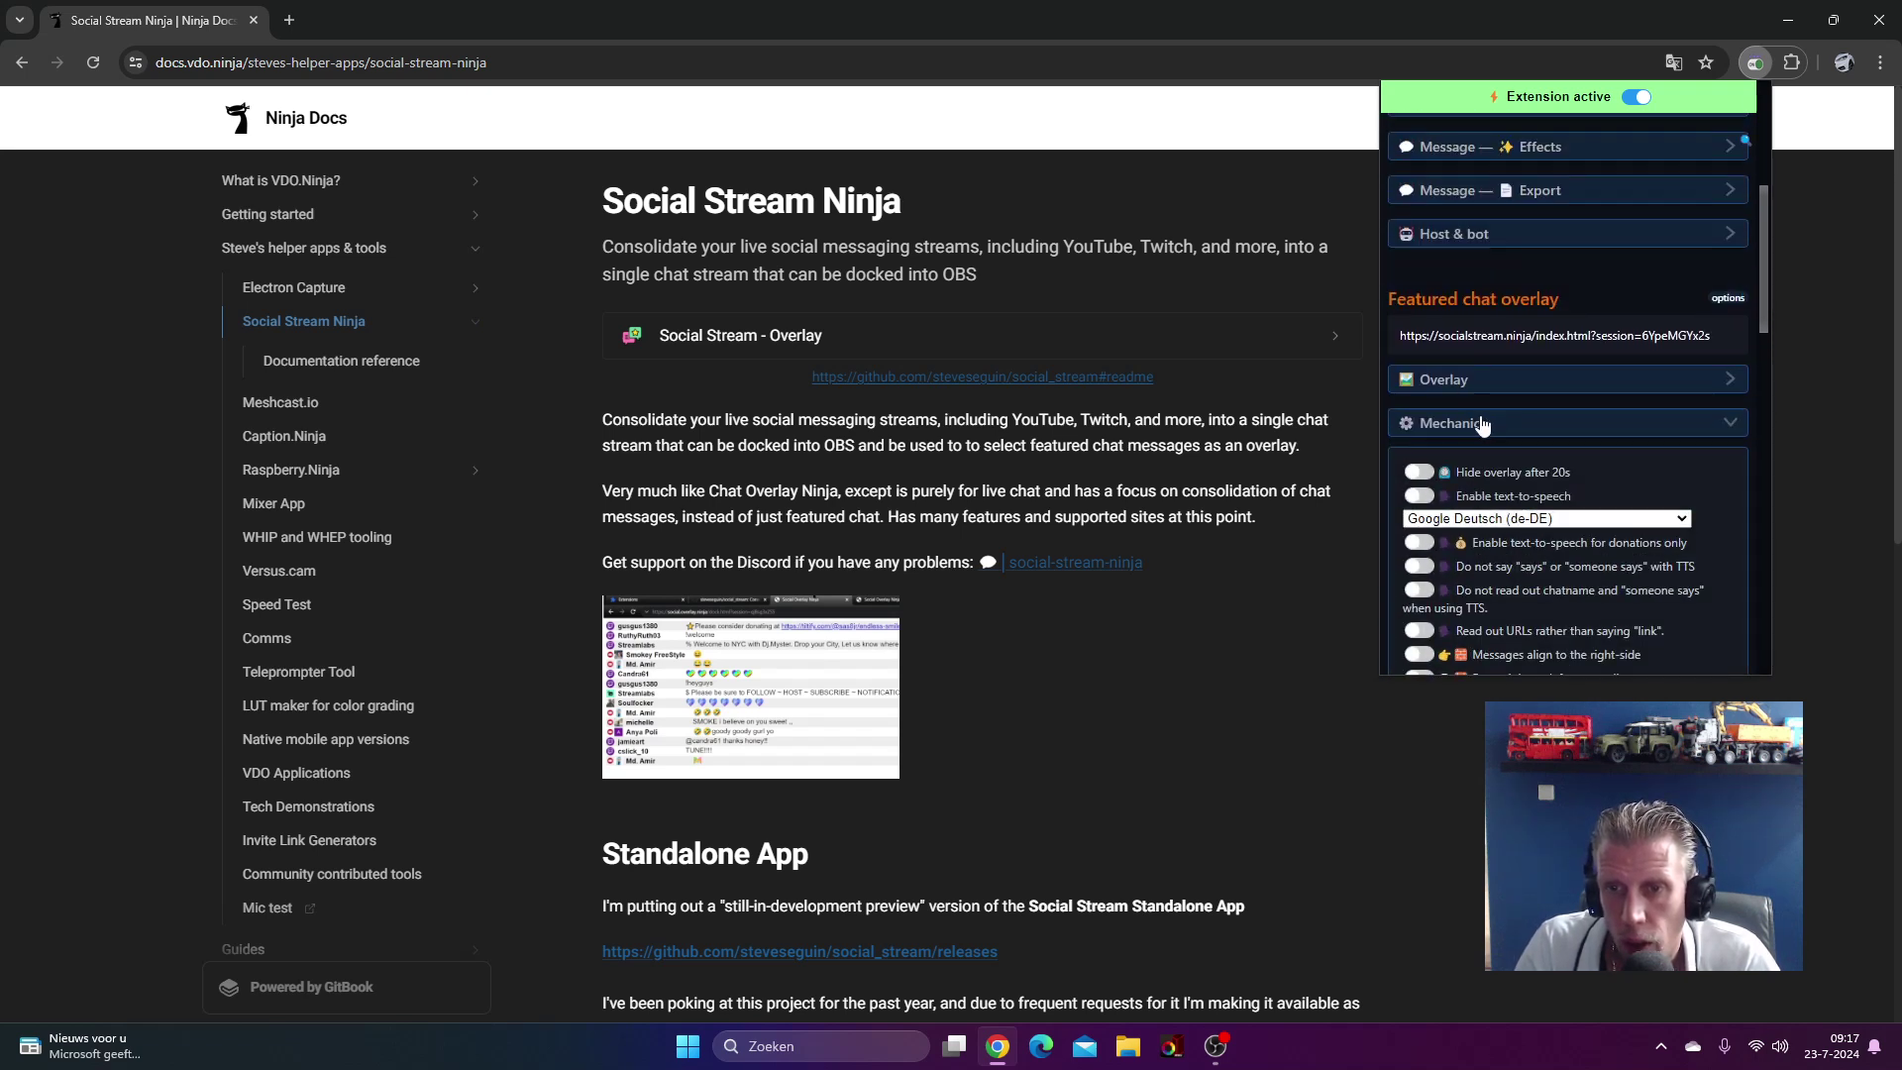
{"action": "scroll", "coordinate": [1482, 423], "scroll_direction": "down", "scroll_amount": 2}
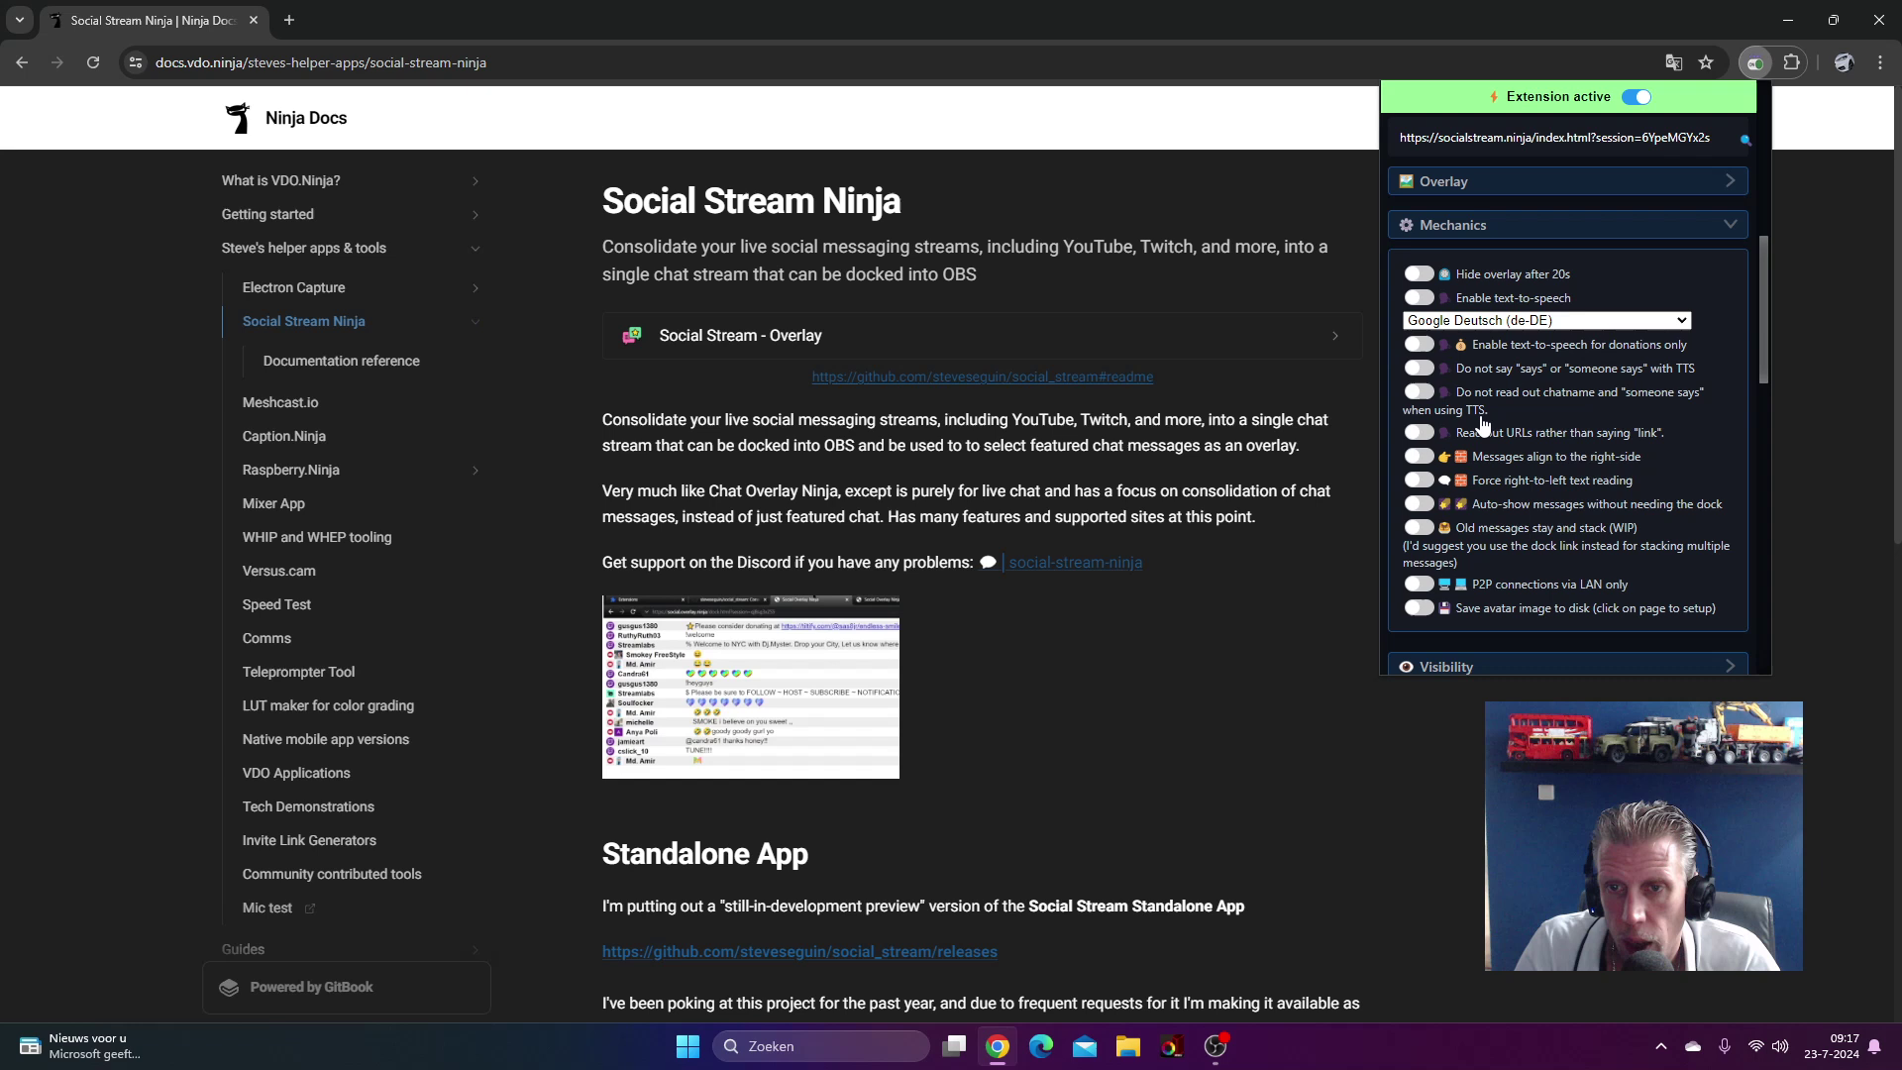
{"action": "left_click", "coordinate": [1474, 234]}
{"action": "left_click", "coordinate": [1479, 272]}
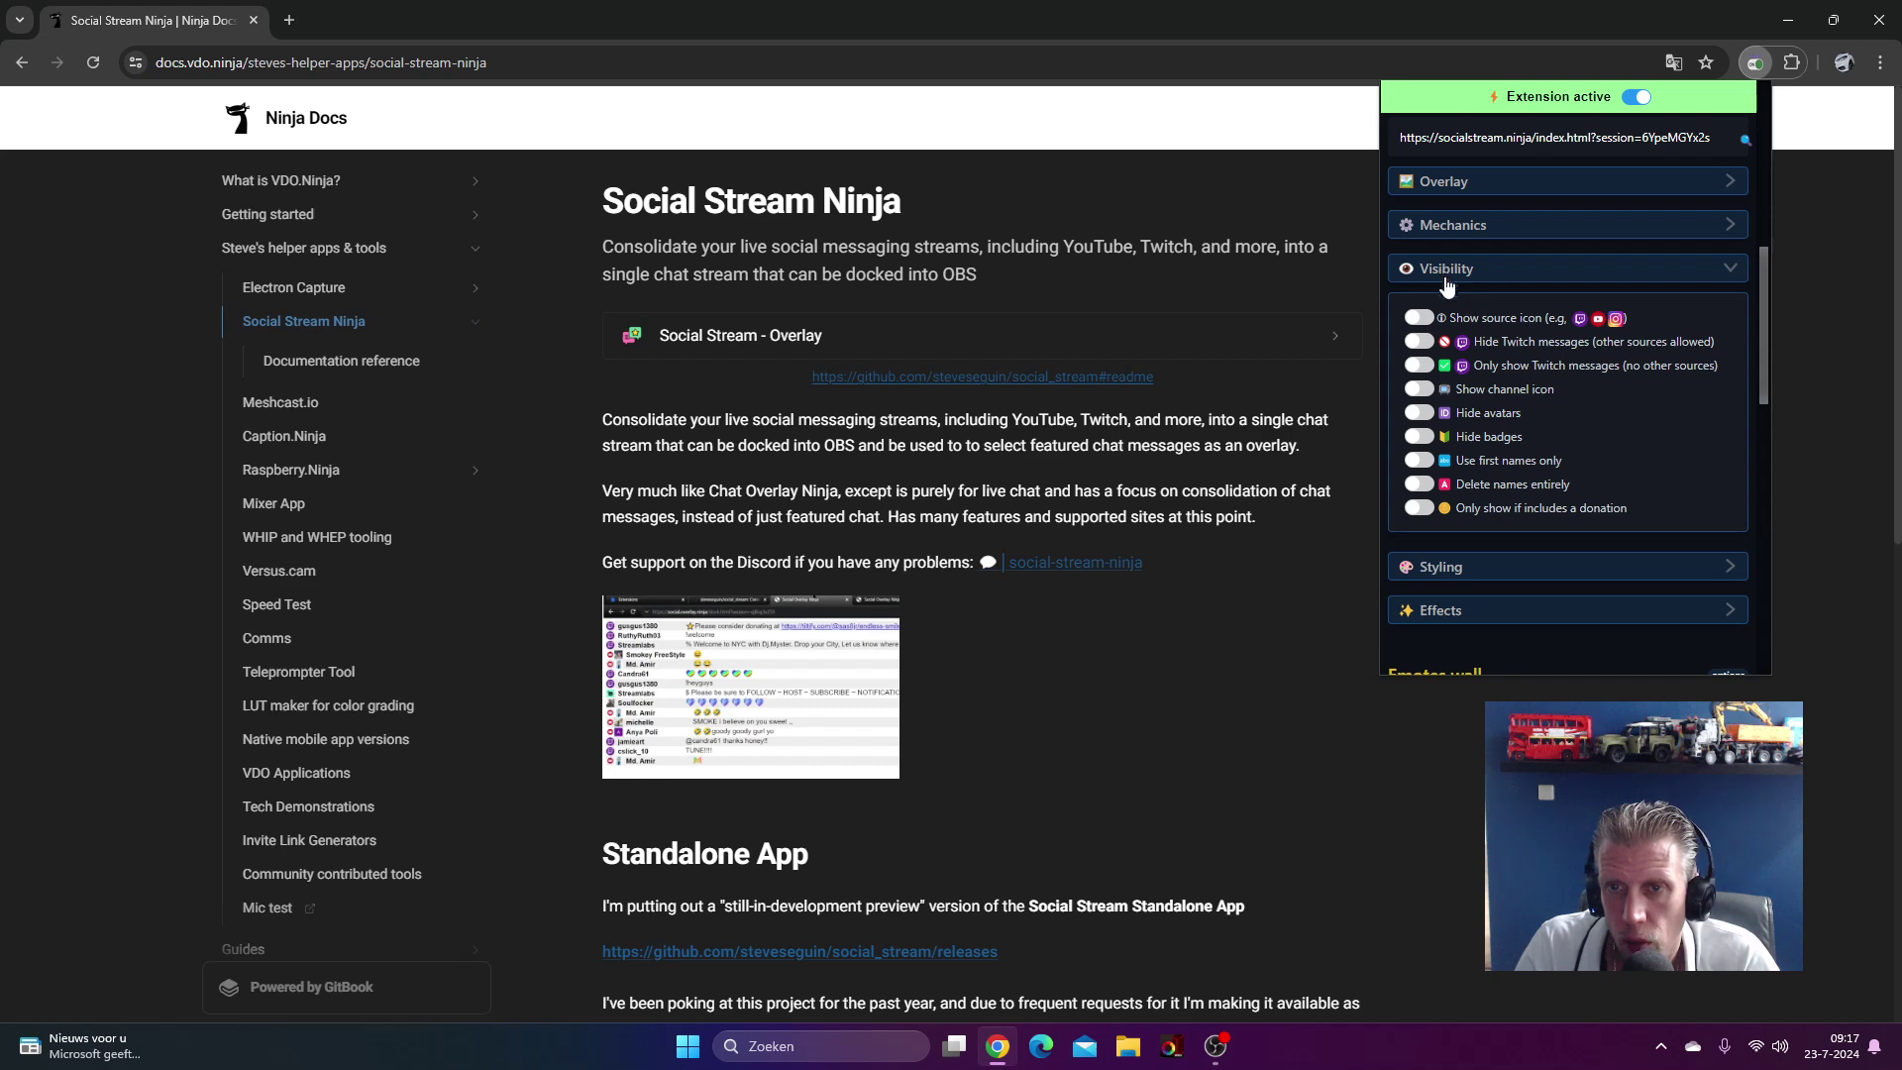
{"action": "left_click", "coordinate": [1457, 268]}
{"action": "scroll", "coordinate": [1478, 436], "scroll_direction": "down", "scroll_amount": 2}
{"action": "scroll", "coordinate": [1478, 436], "scroll_direction": "up", "scroll_amount": 4}
{"action": "scroll", "coordinate": [1481, 436], "scroll_direction": "up", "scroll_amount": 5}
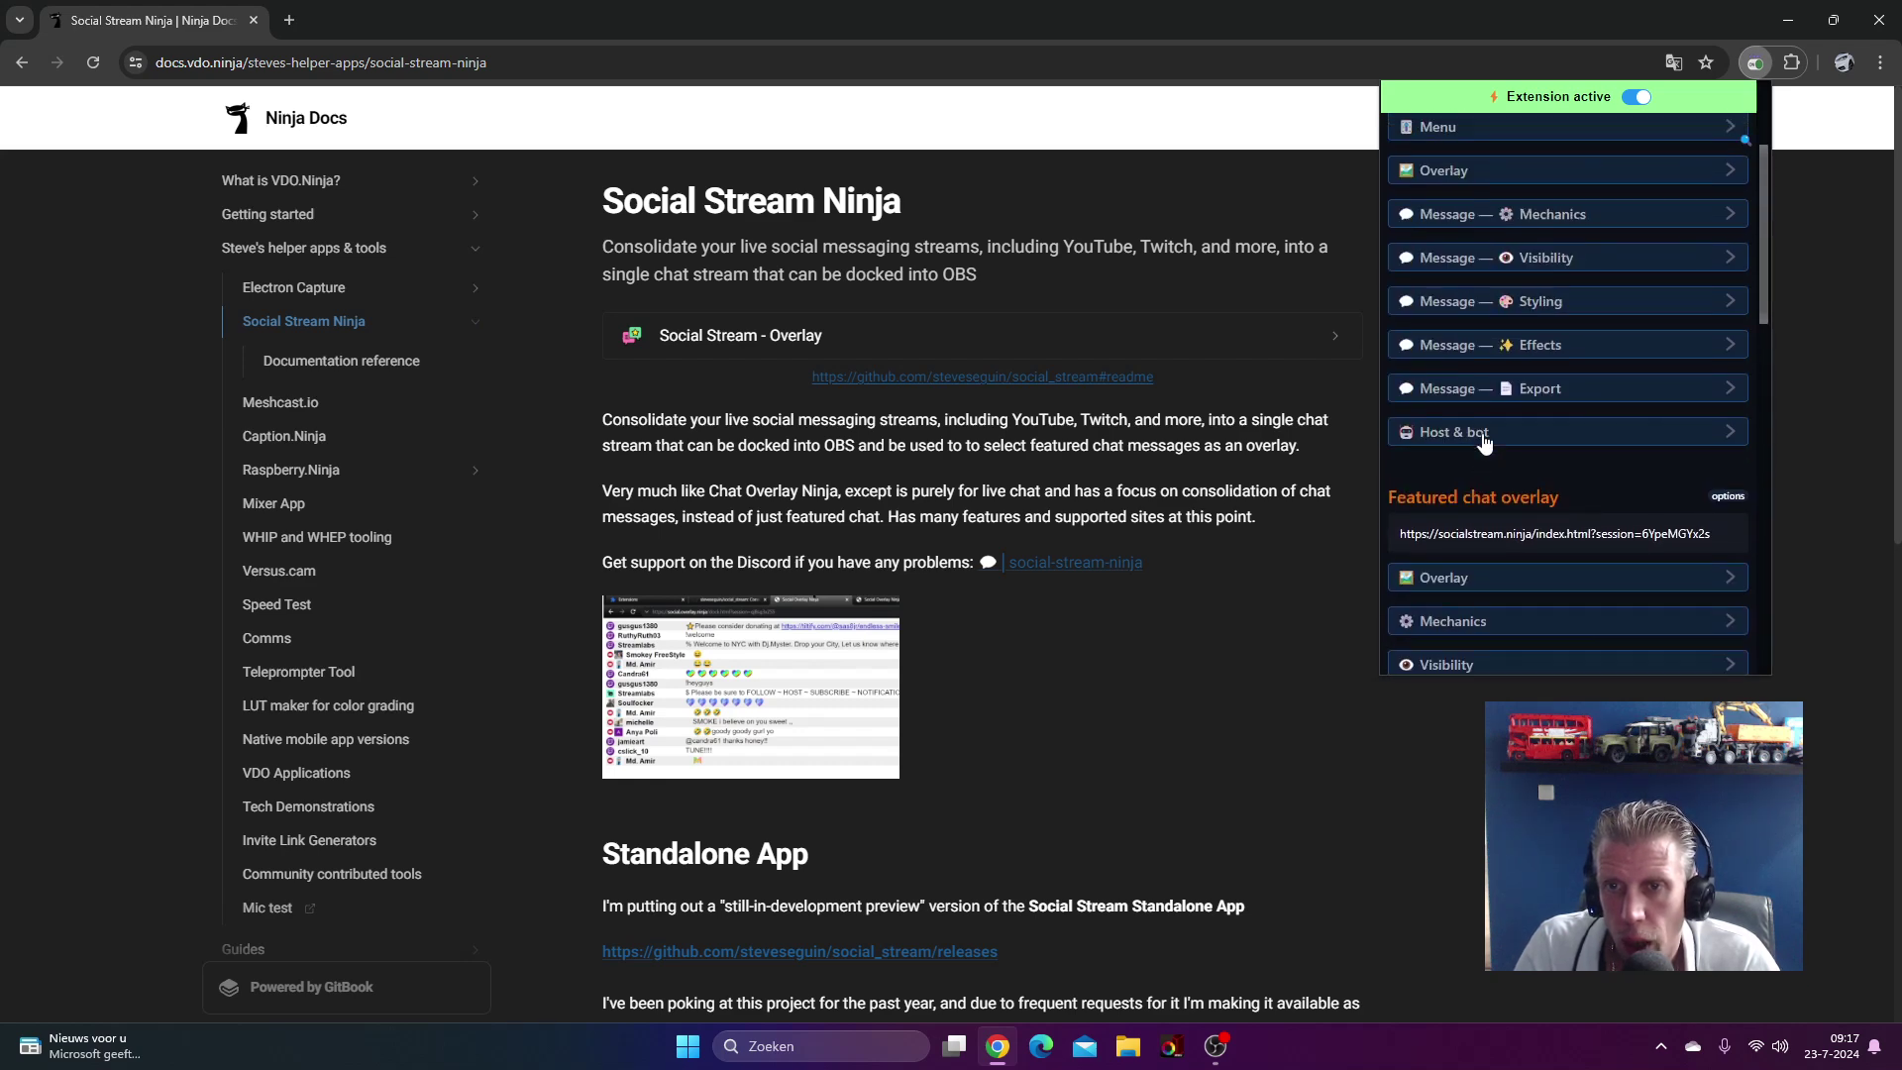
Step: Review the streaming chat's Message Mechanics options and its Overlay options
{"action": "left_click", "coordinate": [1465, 415]}
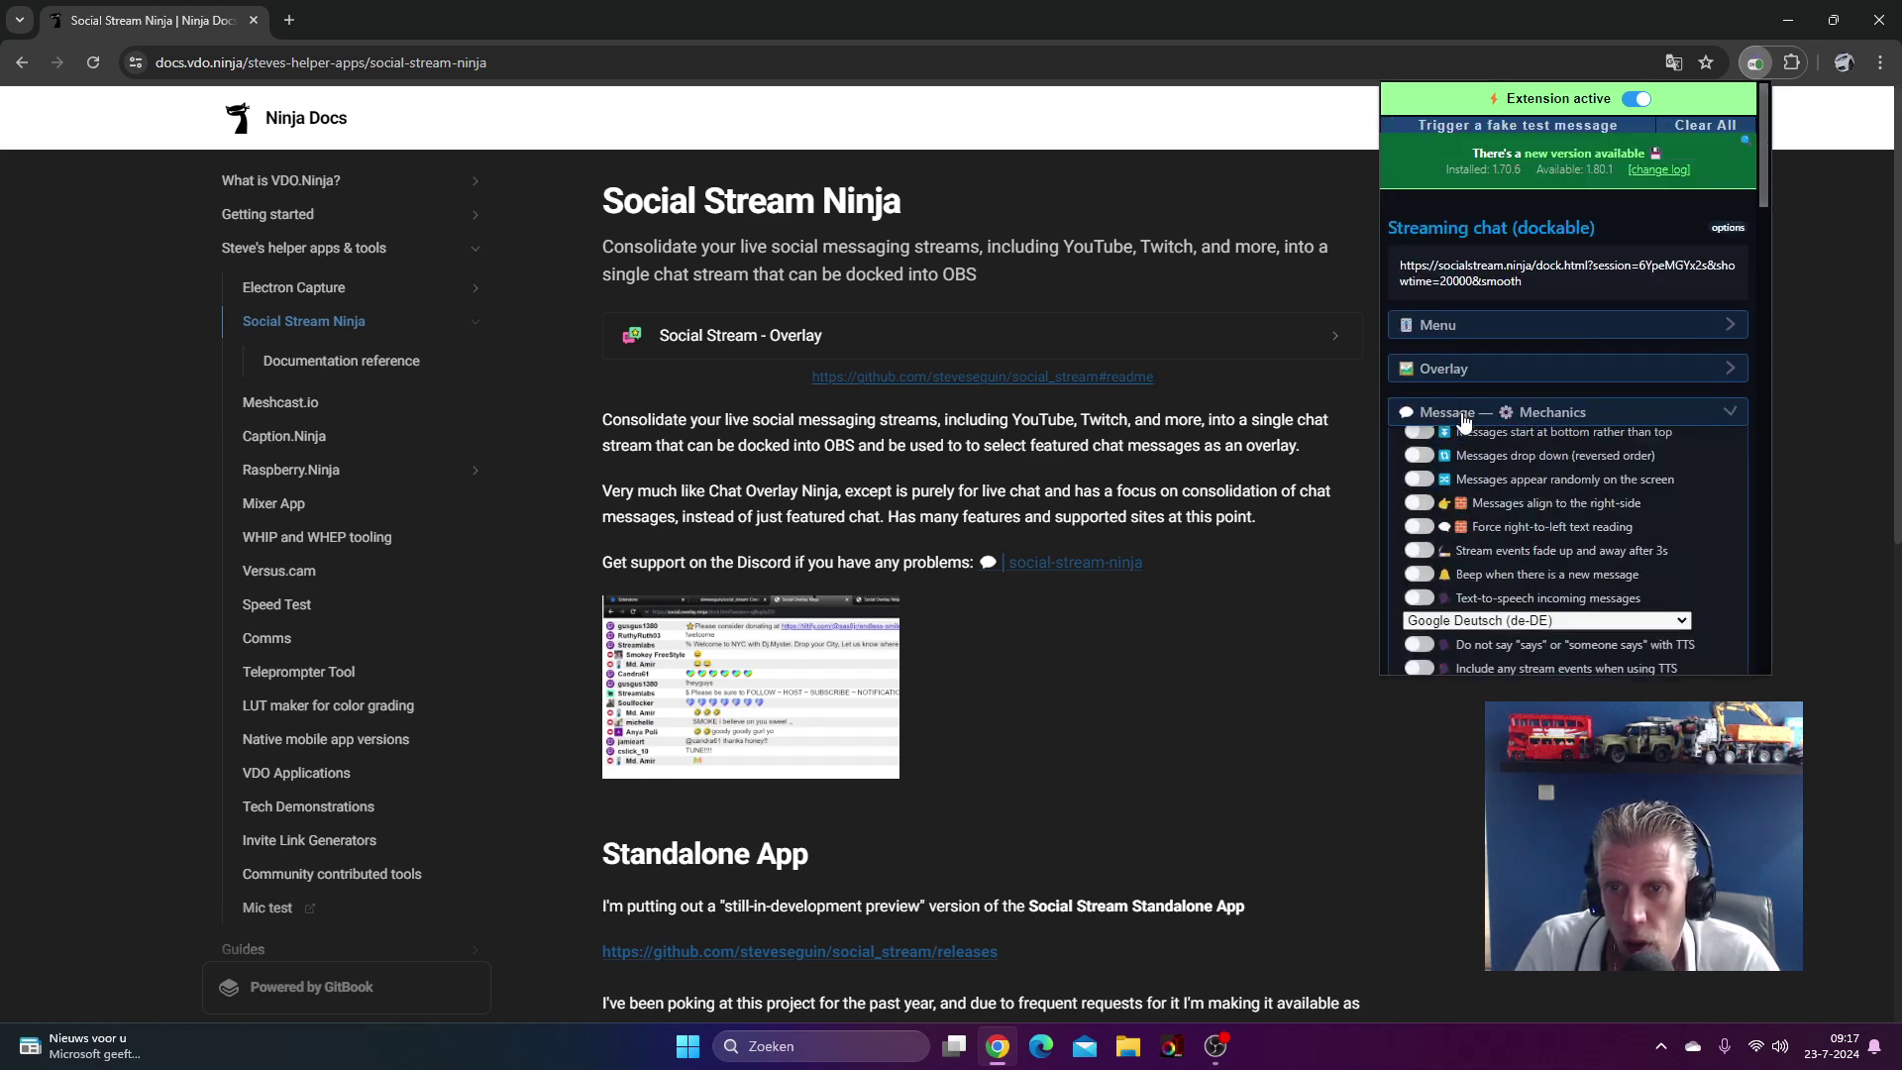
{"action": "scroll", "coordinate": [1499, 498], "scroll_direction": "down", "scroll_amount": 3}
{"action": "scroll", "coordinate": [1499, 498], "scroll_direction": "down", "scroll_amount": 5}
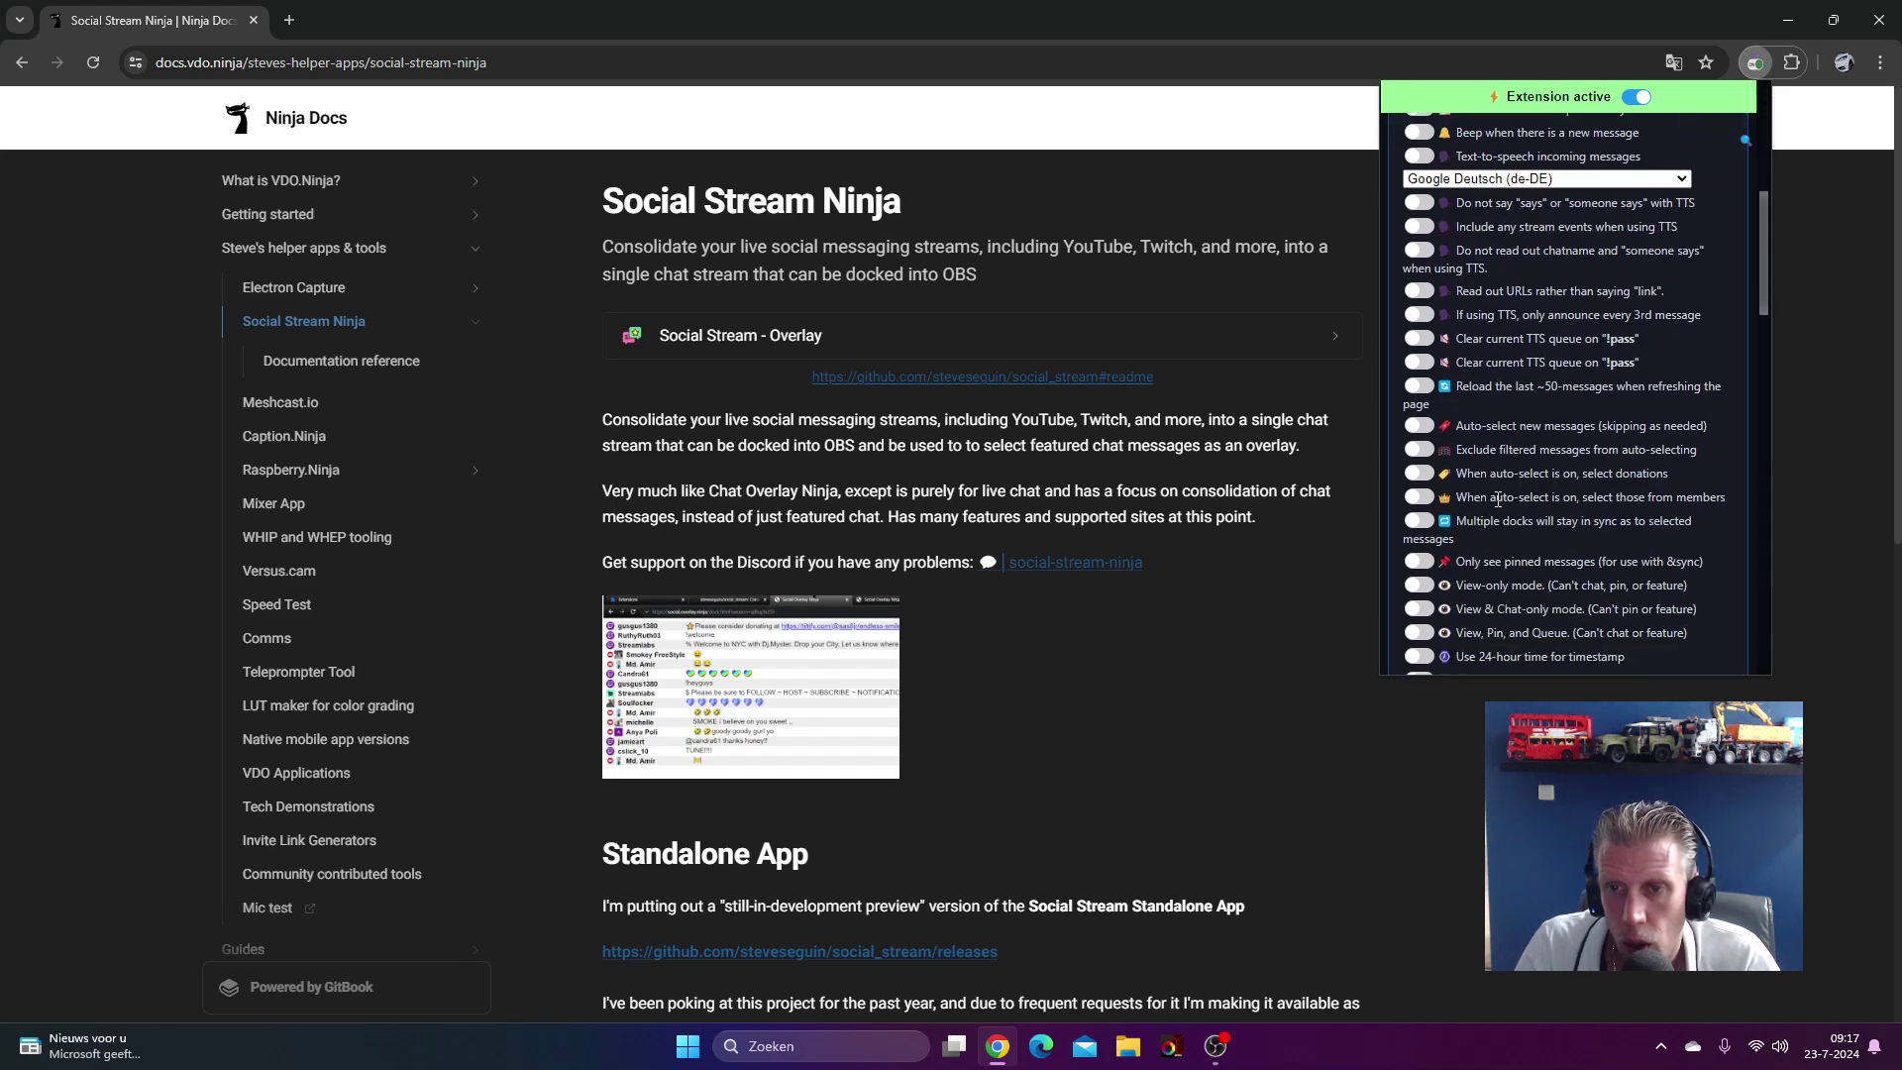
{"action": "scroll", "coordinate": [1493, 491], "scroll_direction": "up", "scroll_amount": 6}
{"action": "scroll", "coordinate": [1493, 491], "scroll_direction": "up", "scroll_amount": 2}
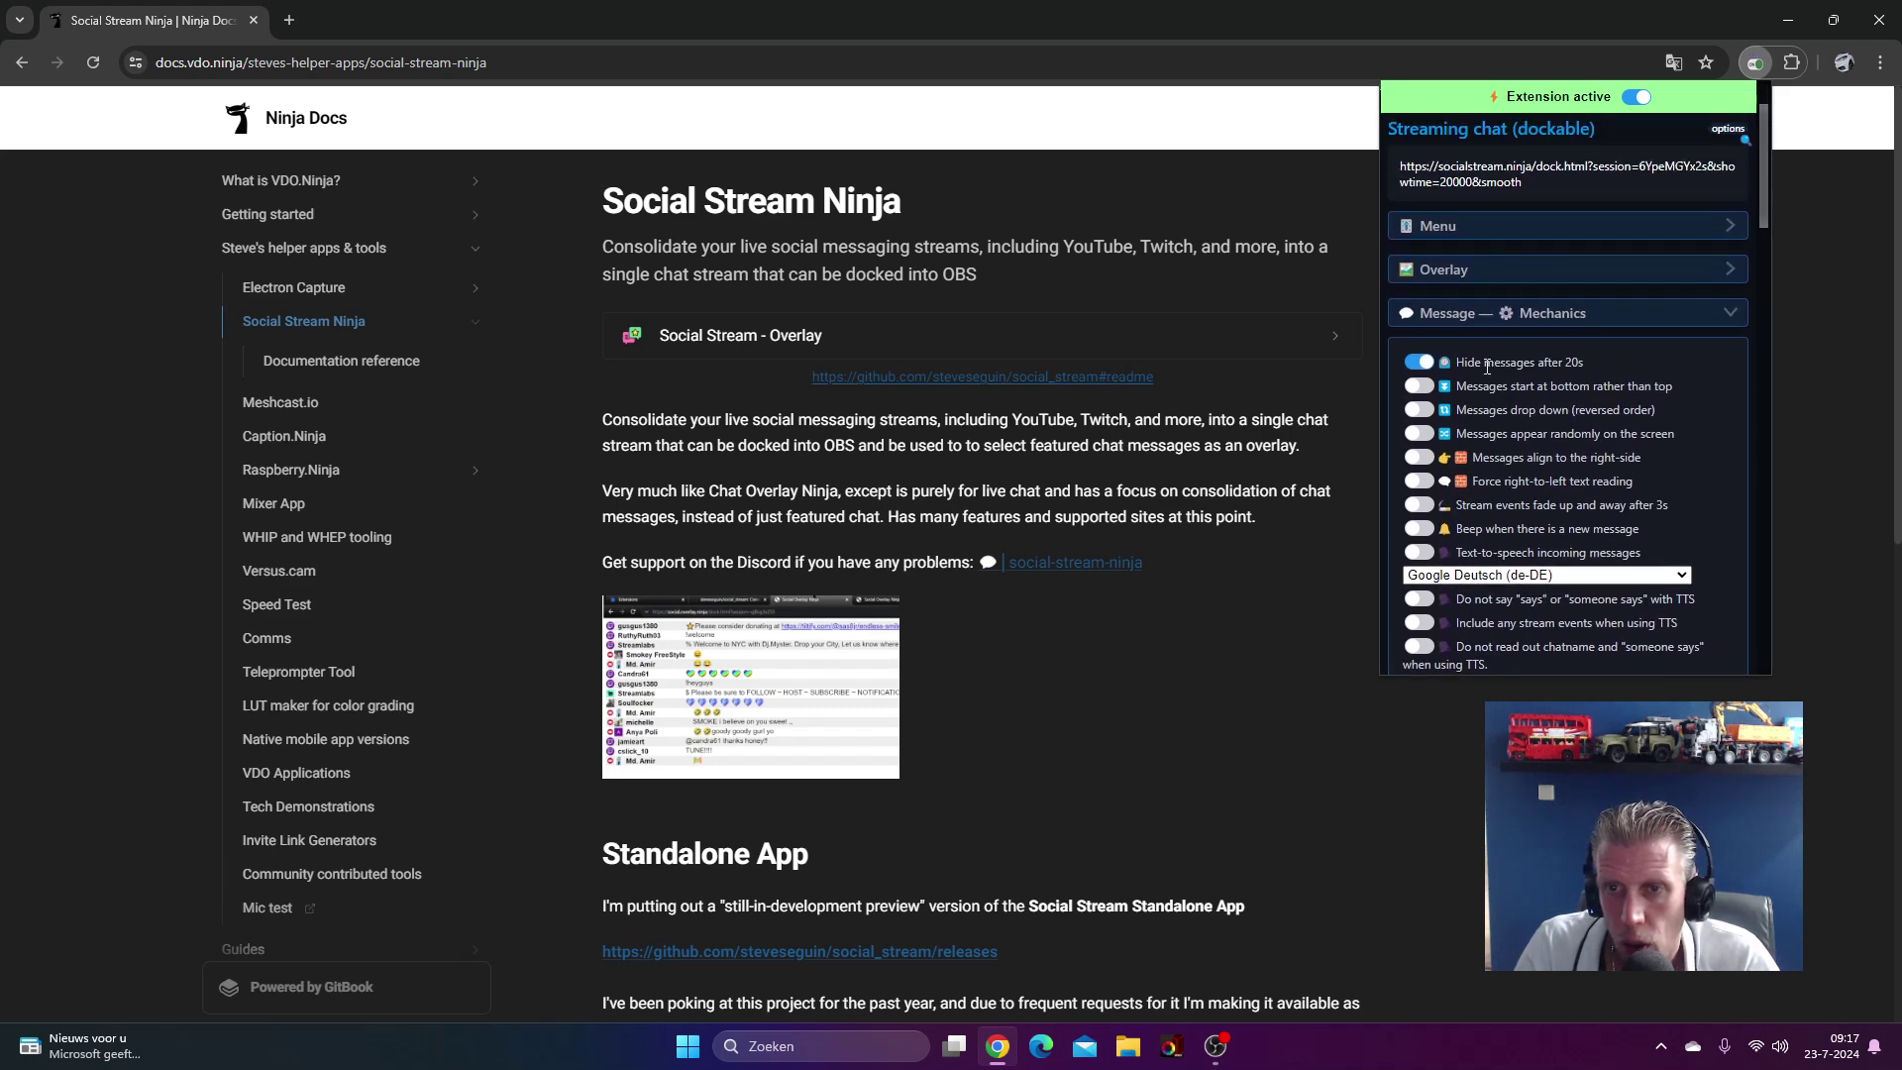
{"action": "left_click", "coordinate": [1507, 315]}
{"action": "left_click", "coordinate": [1452, 271]}
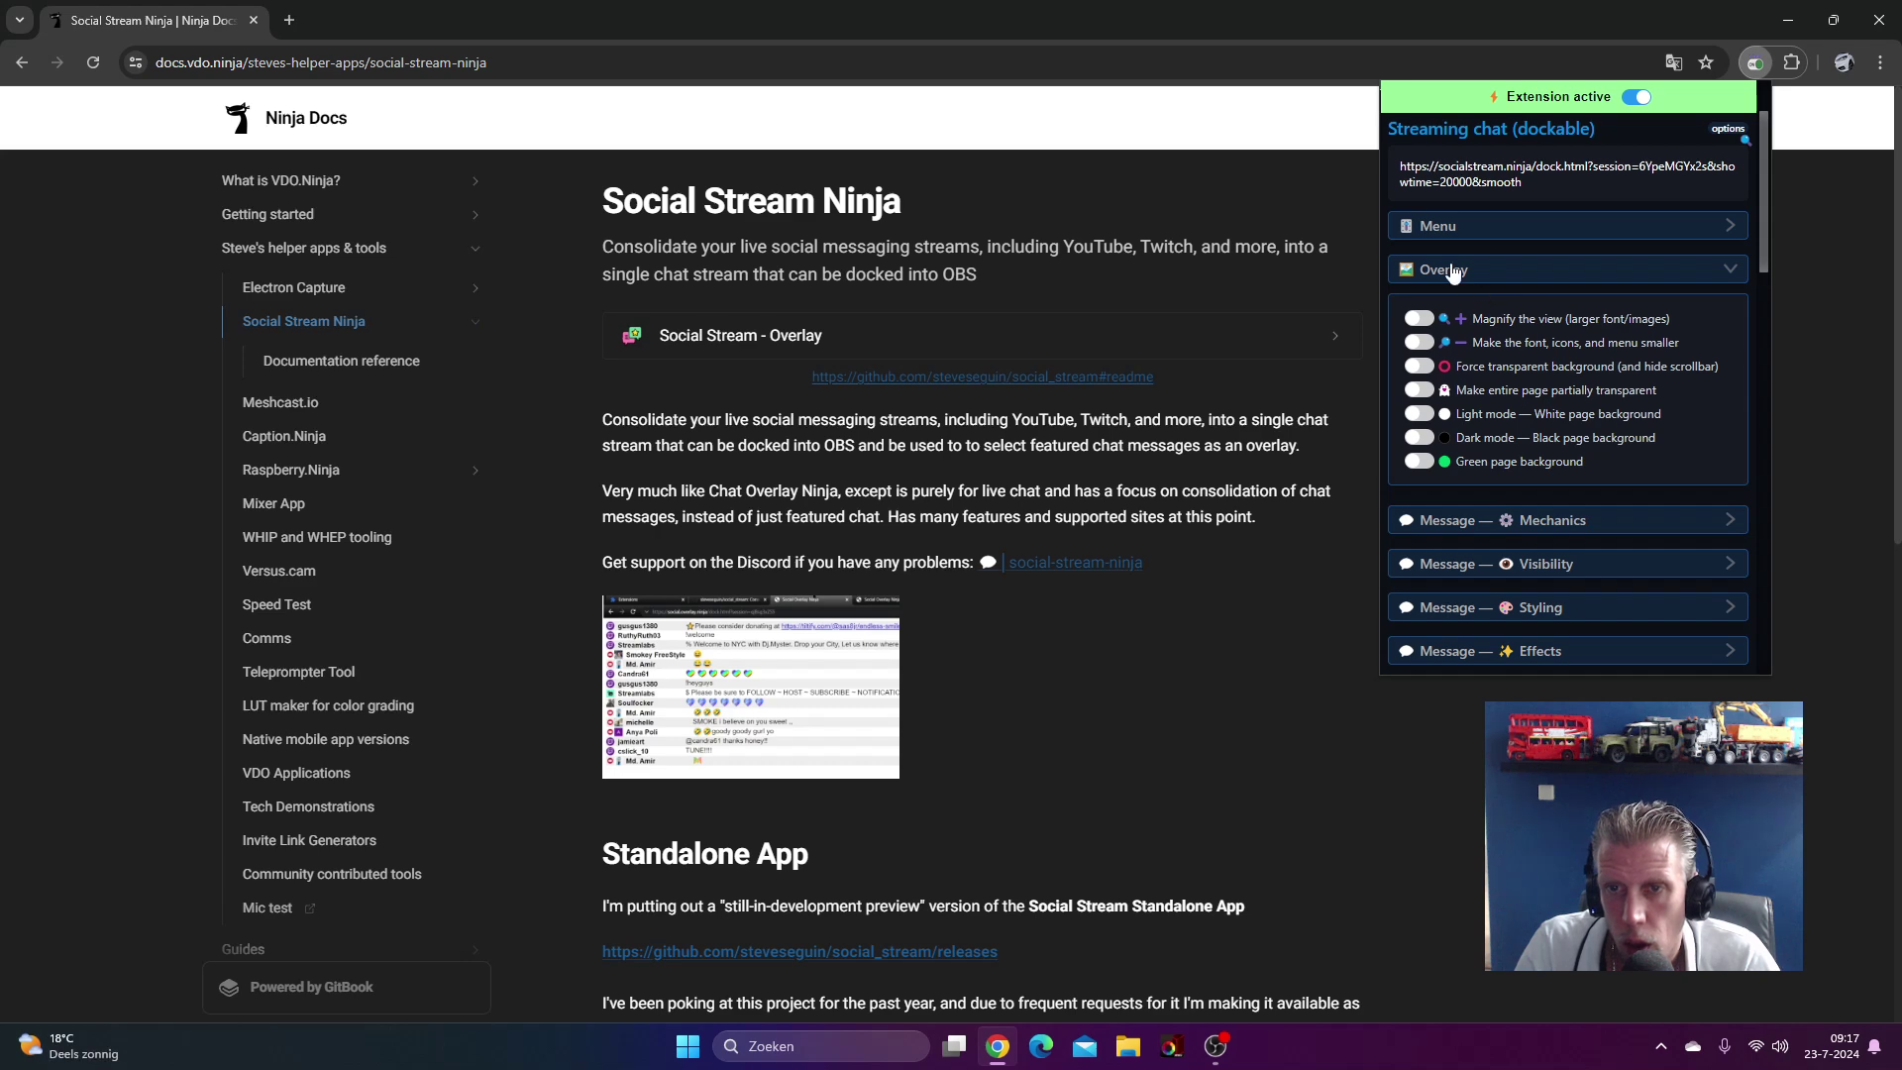
{"action": "left_click", "coordinate": [1460, 277]}
Step: Examine the streaming chat's Message Styling options, including the Font Family choices, and locate the dockable chat link
{"action": "left_click", "coordinate": [1476, 403]}
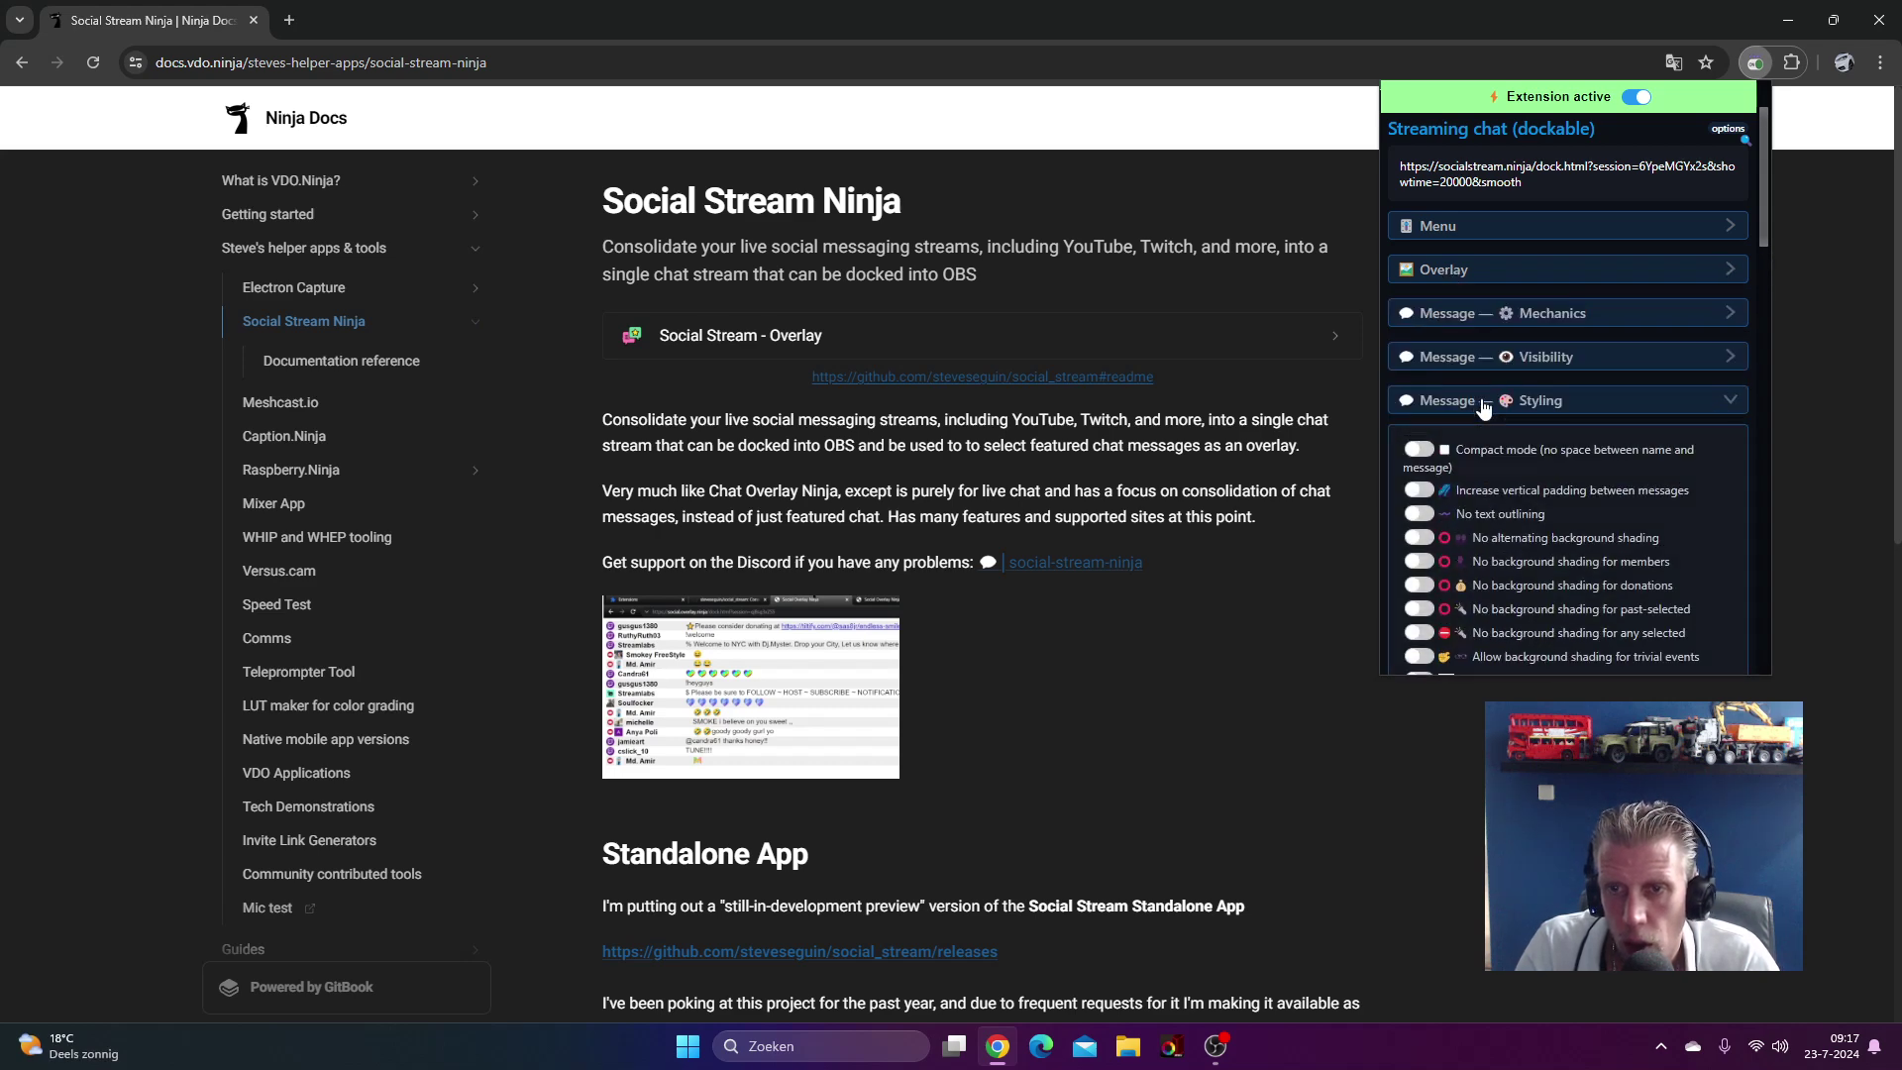
{"action": "scroll", "coordinate": [1520, 492], "scroll_direction": "down", "scroll_amount": 5}
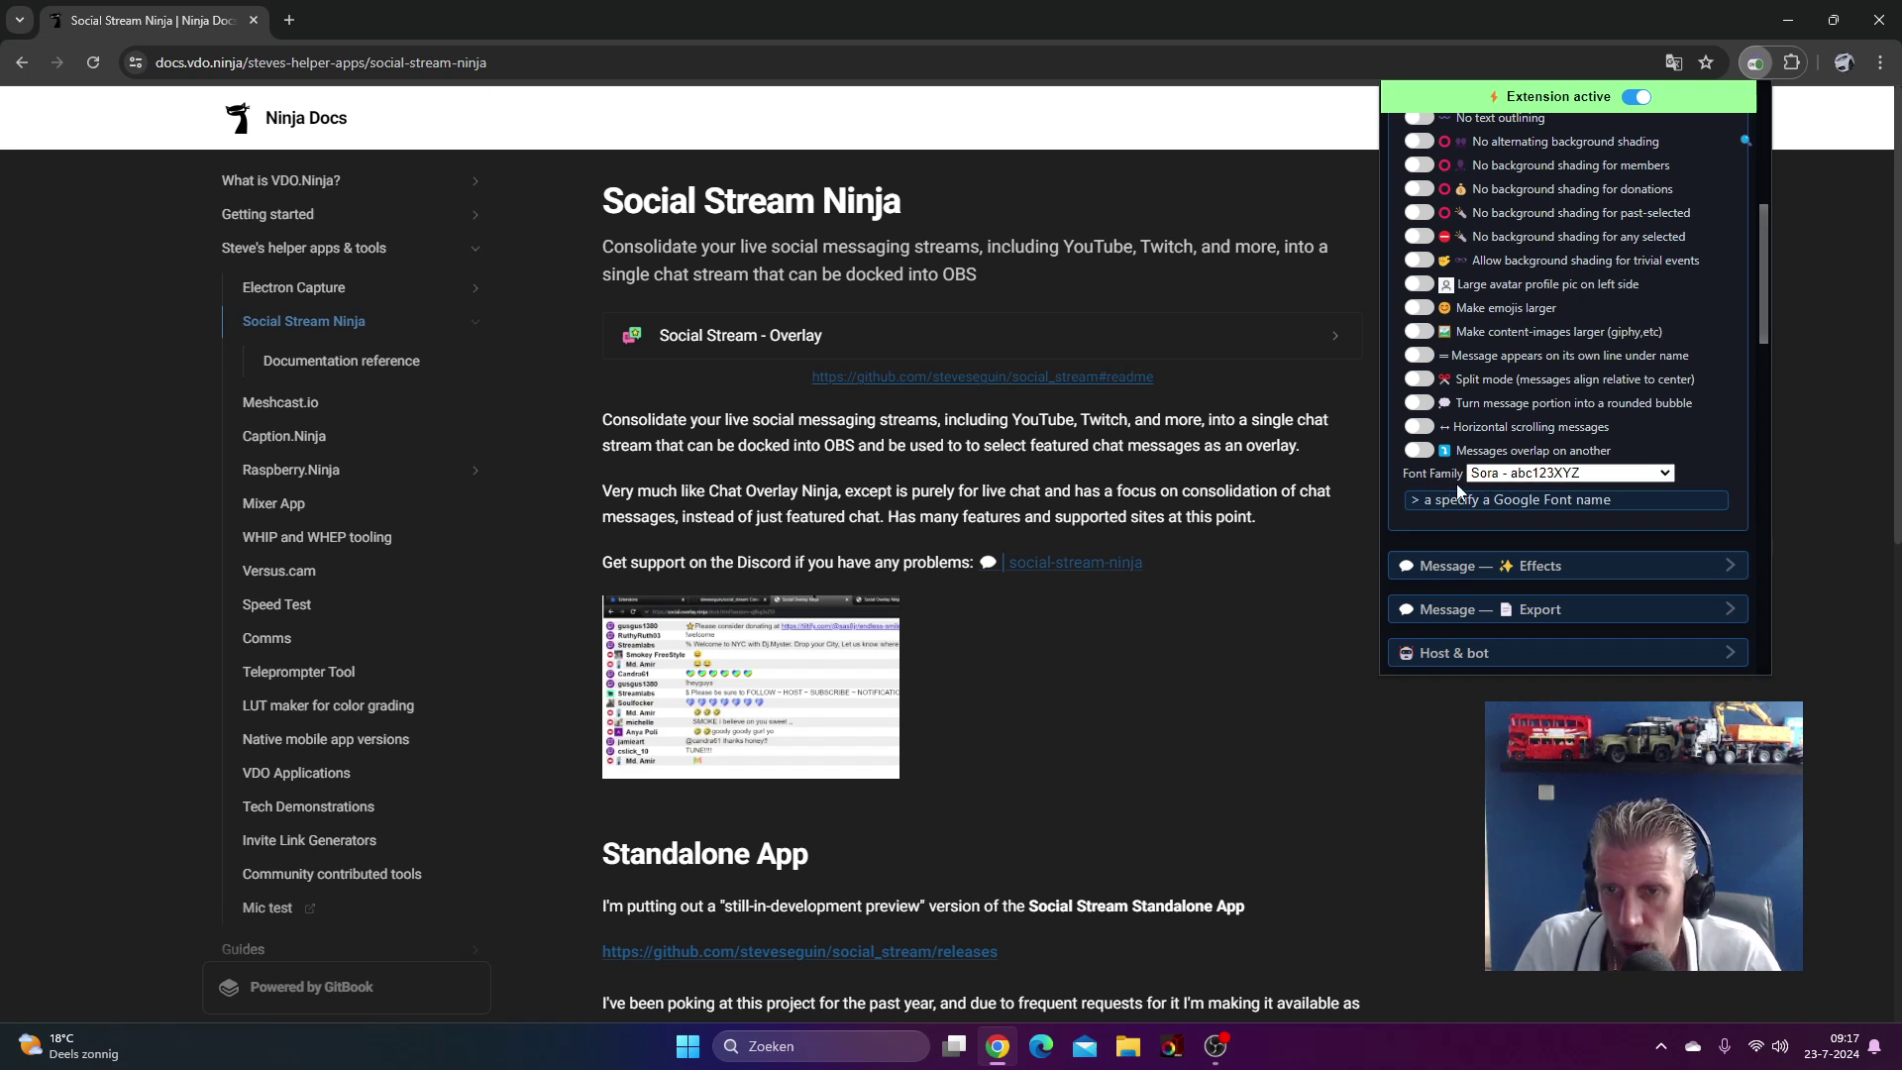
{"action": "left_click", "coordinate": [1669, 475]}
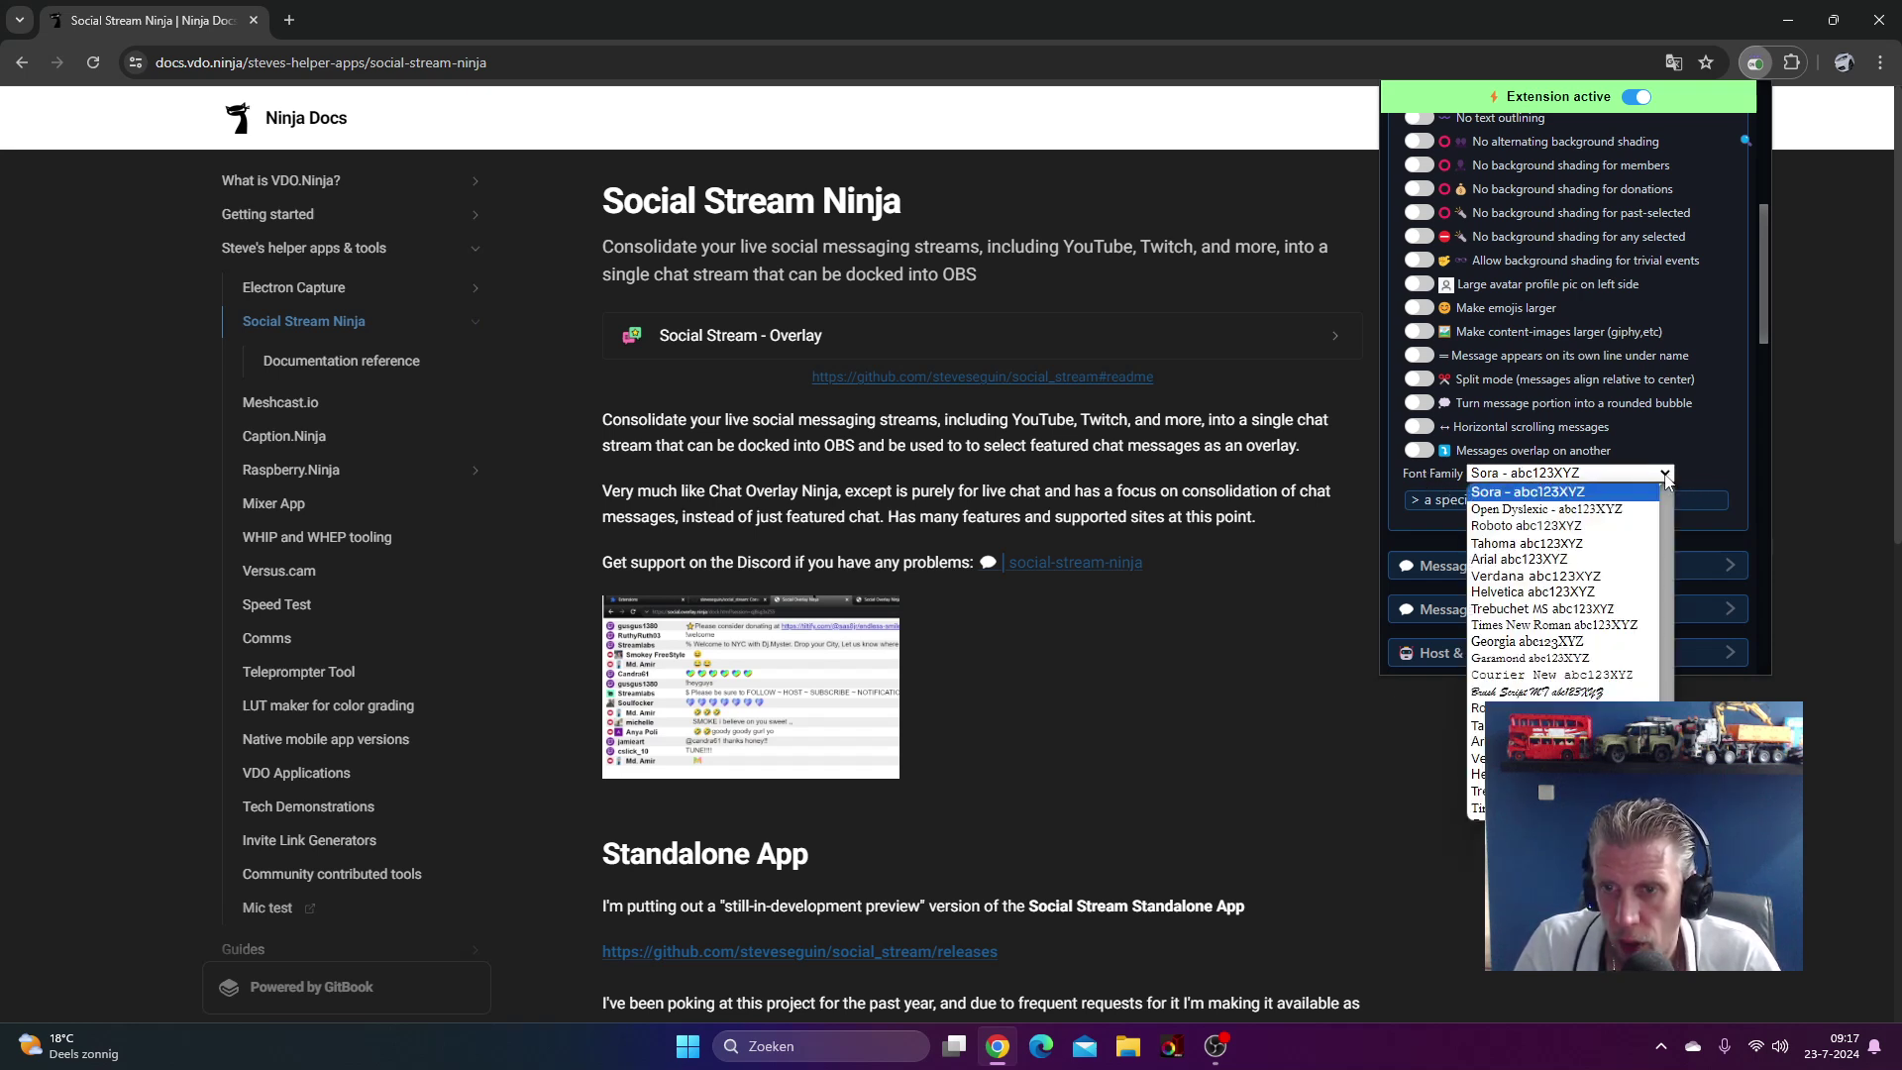
{"action": "left_click", "coordinate": [1724, 432]}
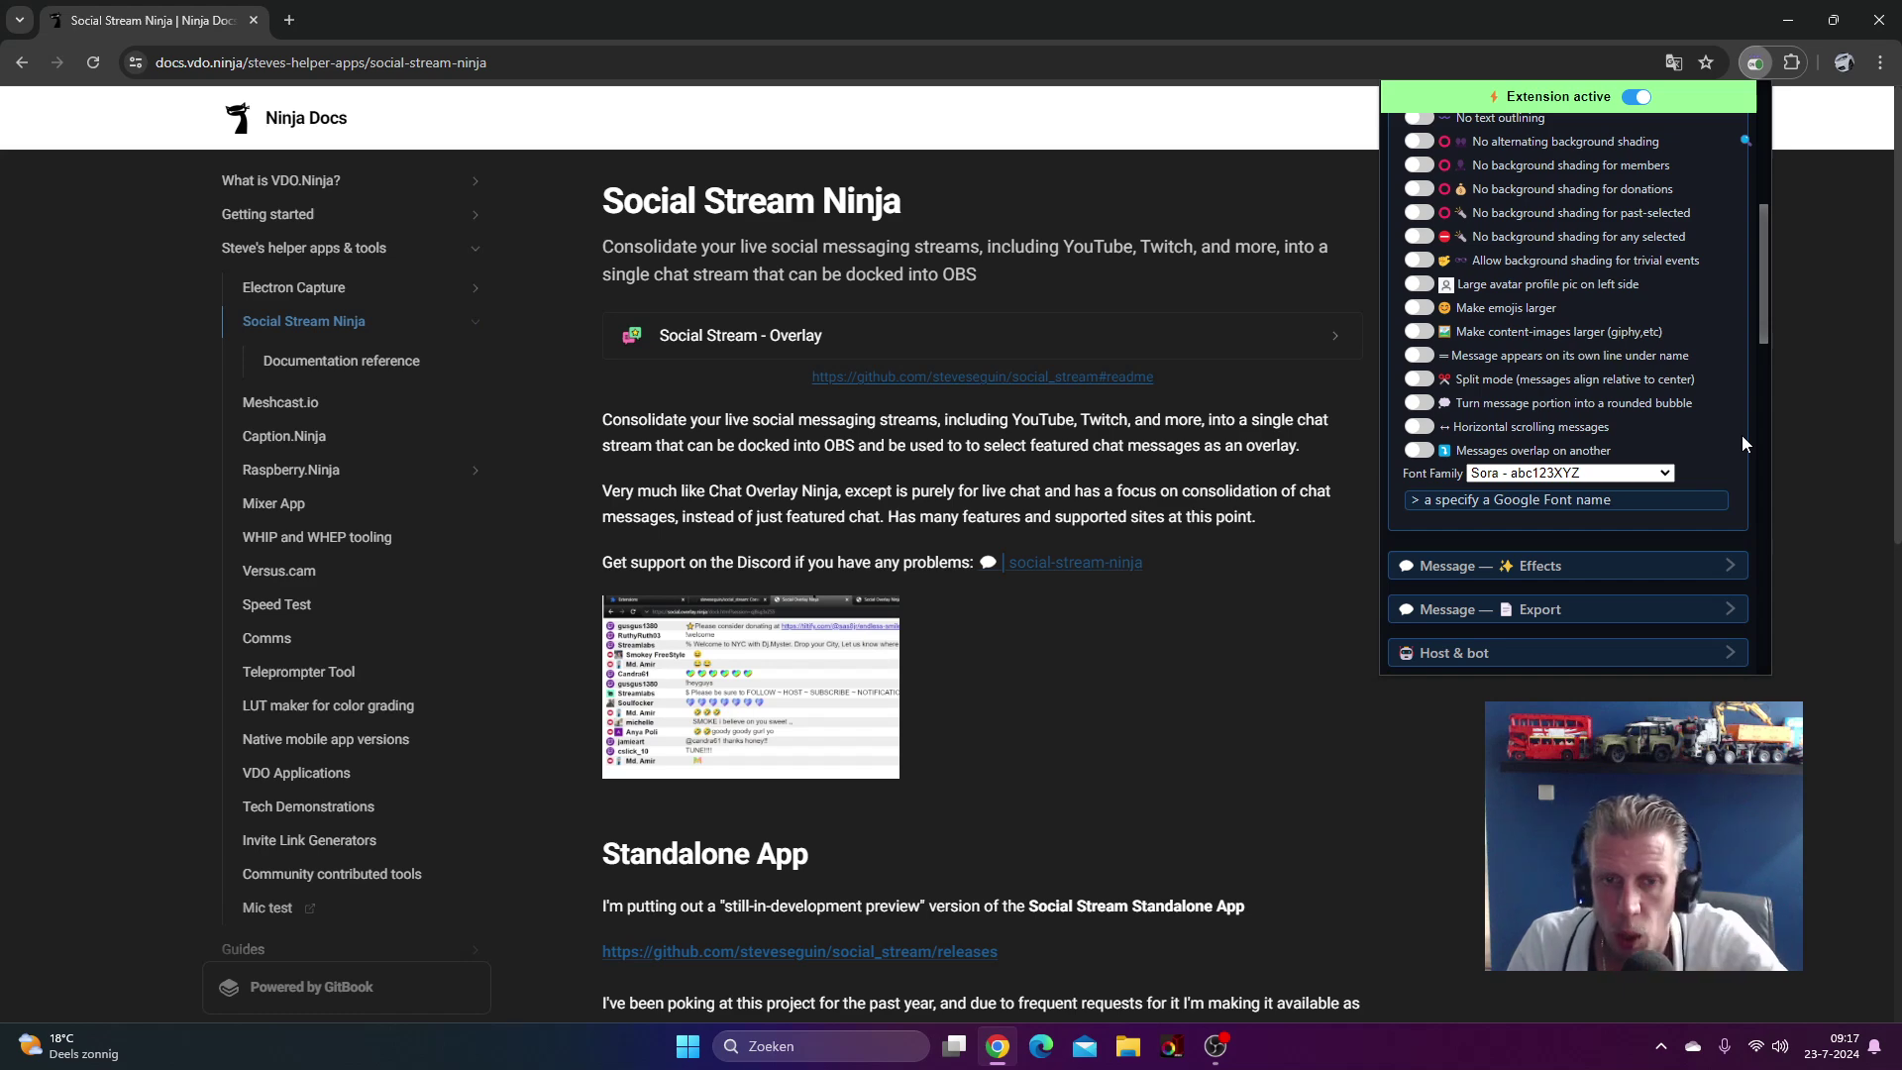
{"action": "scroll", "coordinate": [1722, 347], "scroll_direction": "up", "scroll_amount": 5}
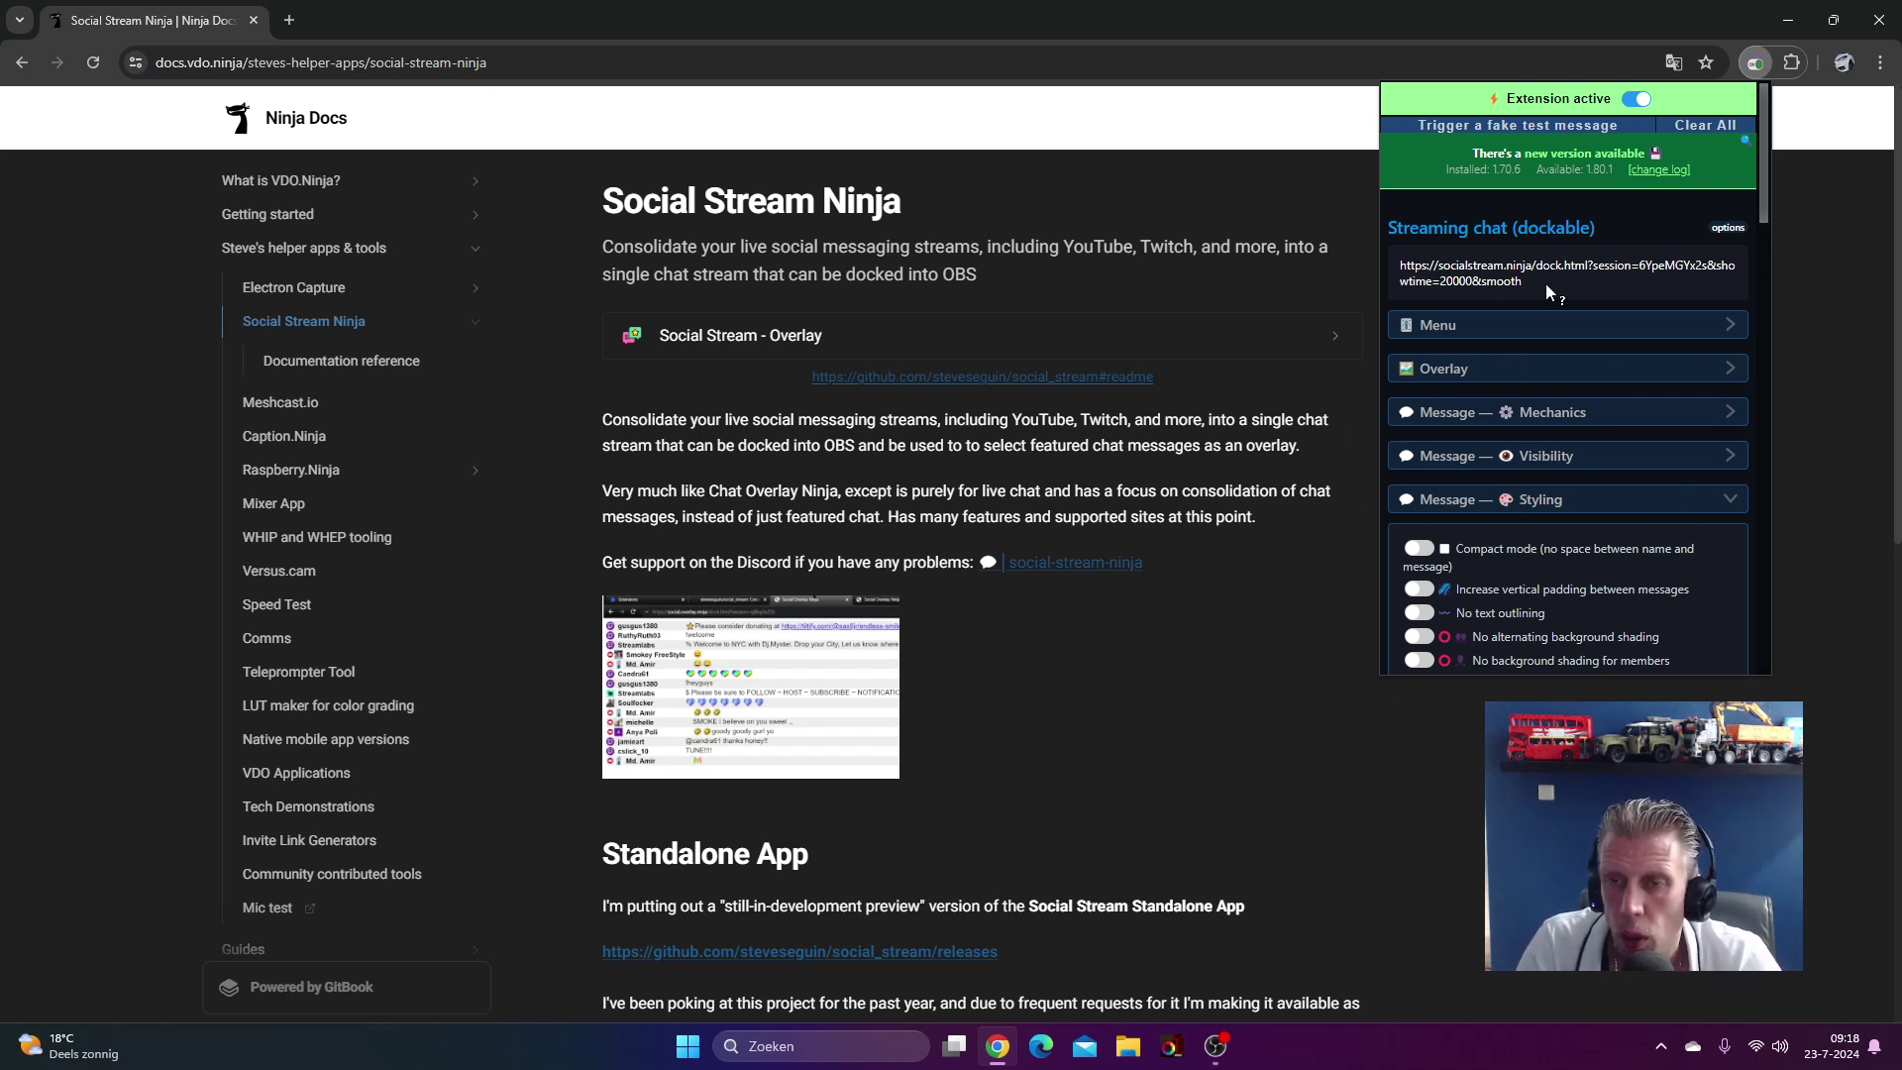
{"action": "mouse_move", "coordinate": [1561, 277]}
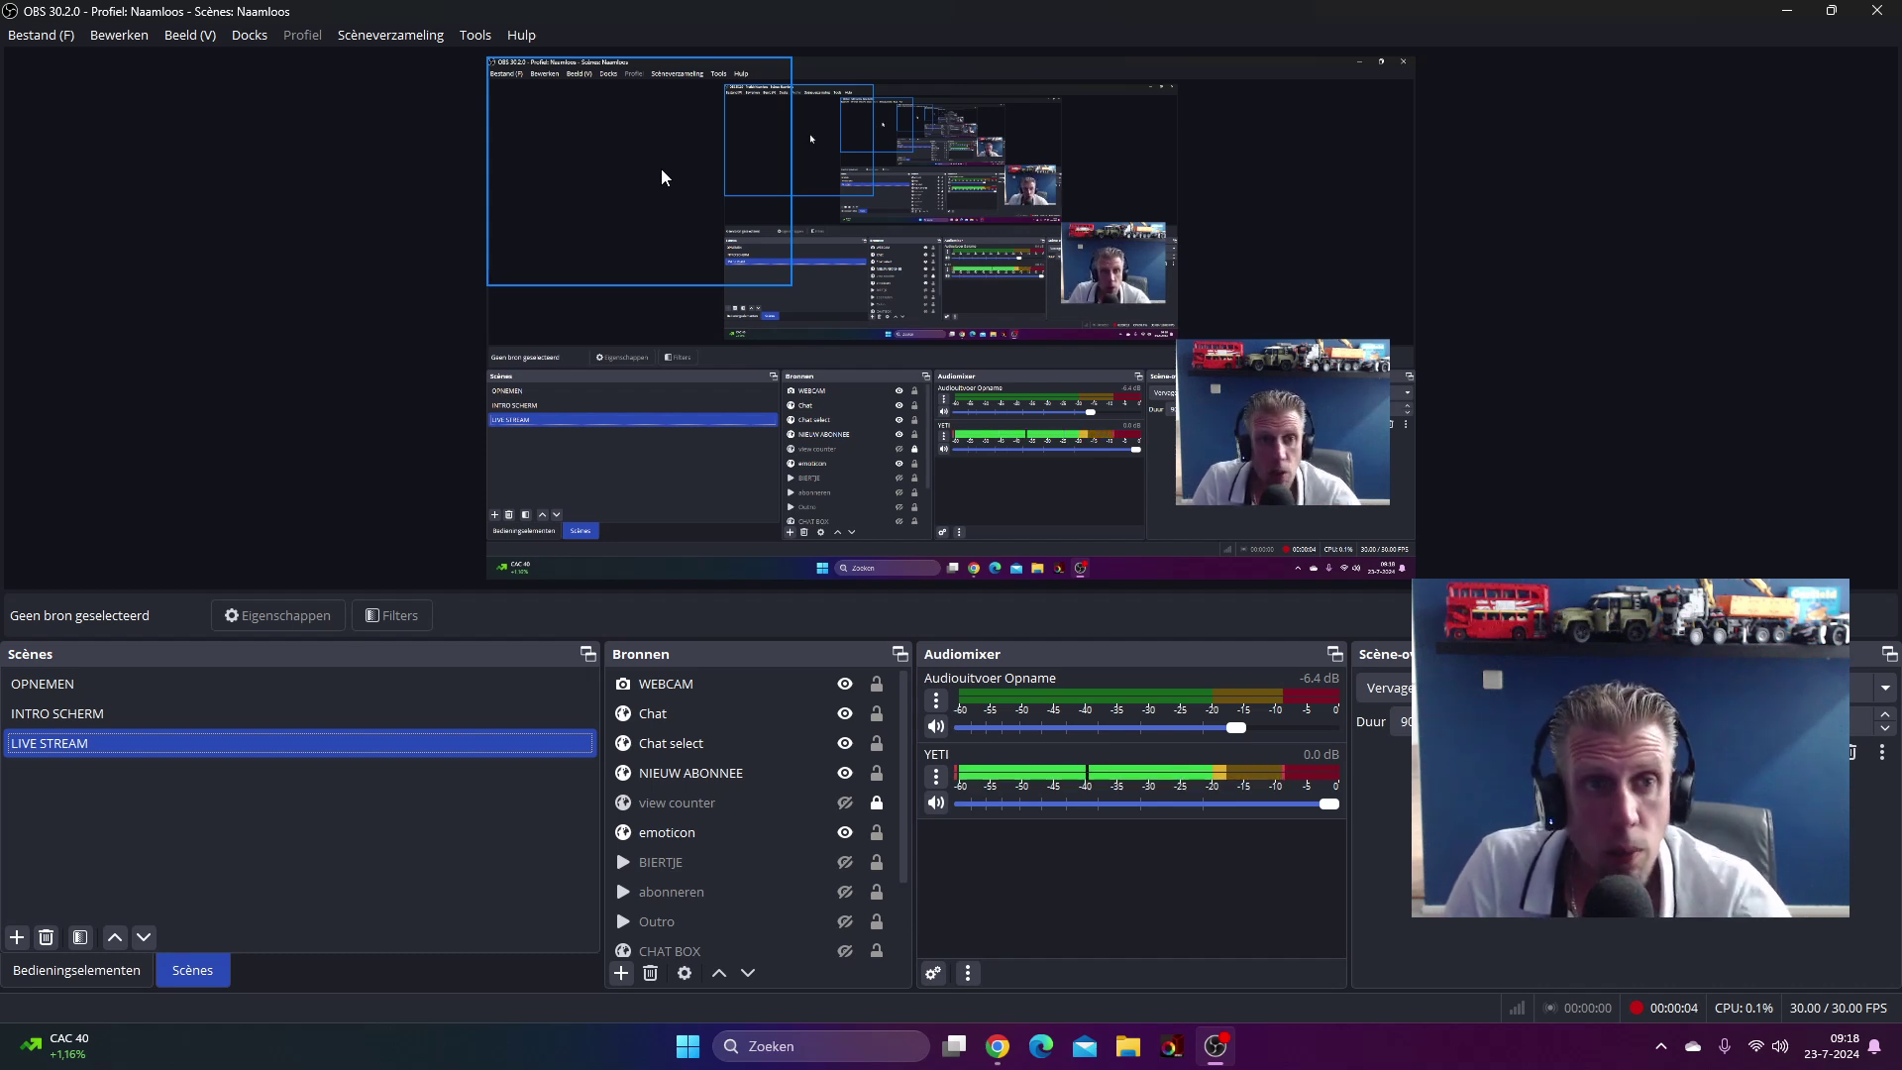
Step: Switch to OBS, inspect the name and URL fields for custom browser docks, and close the dialog without adding a dock
{"action": "left_click", "coordinate": [239, 38]}
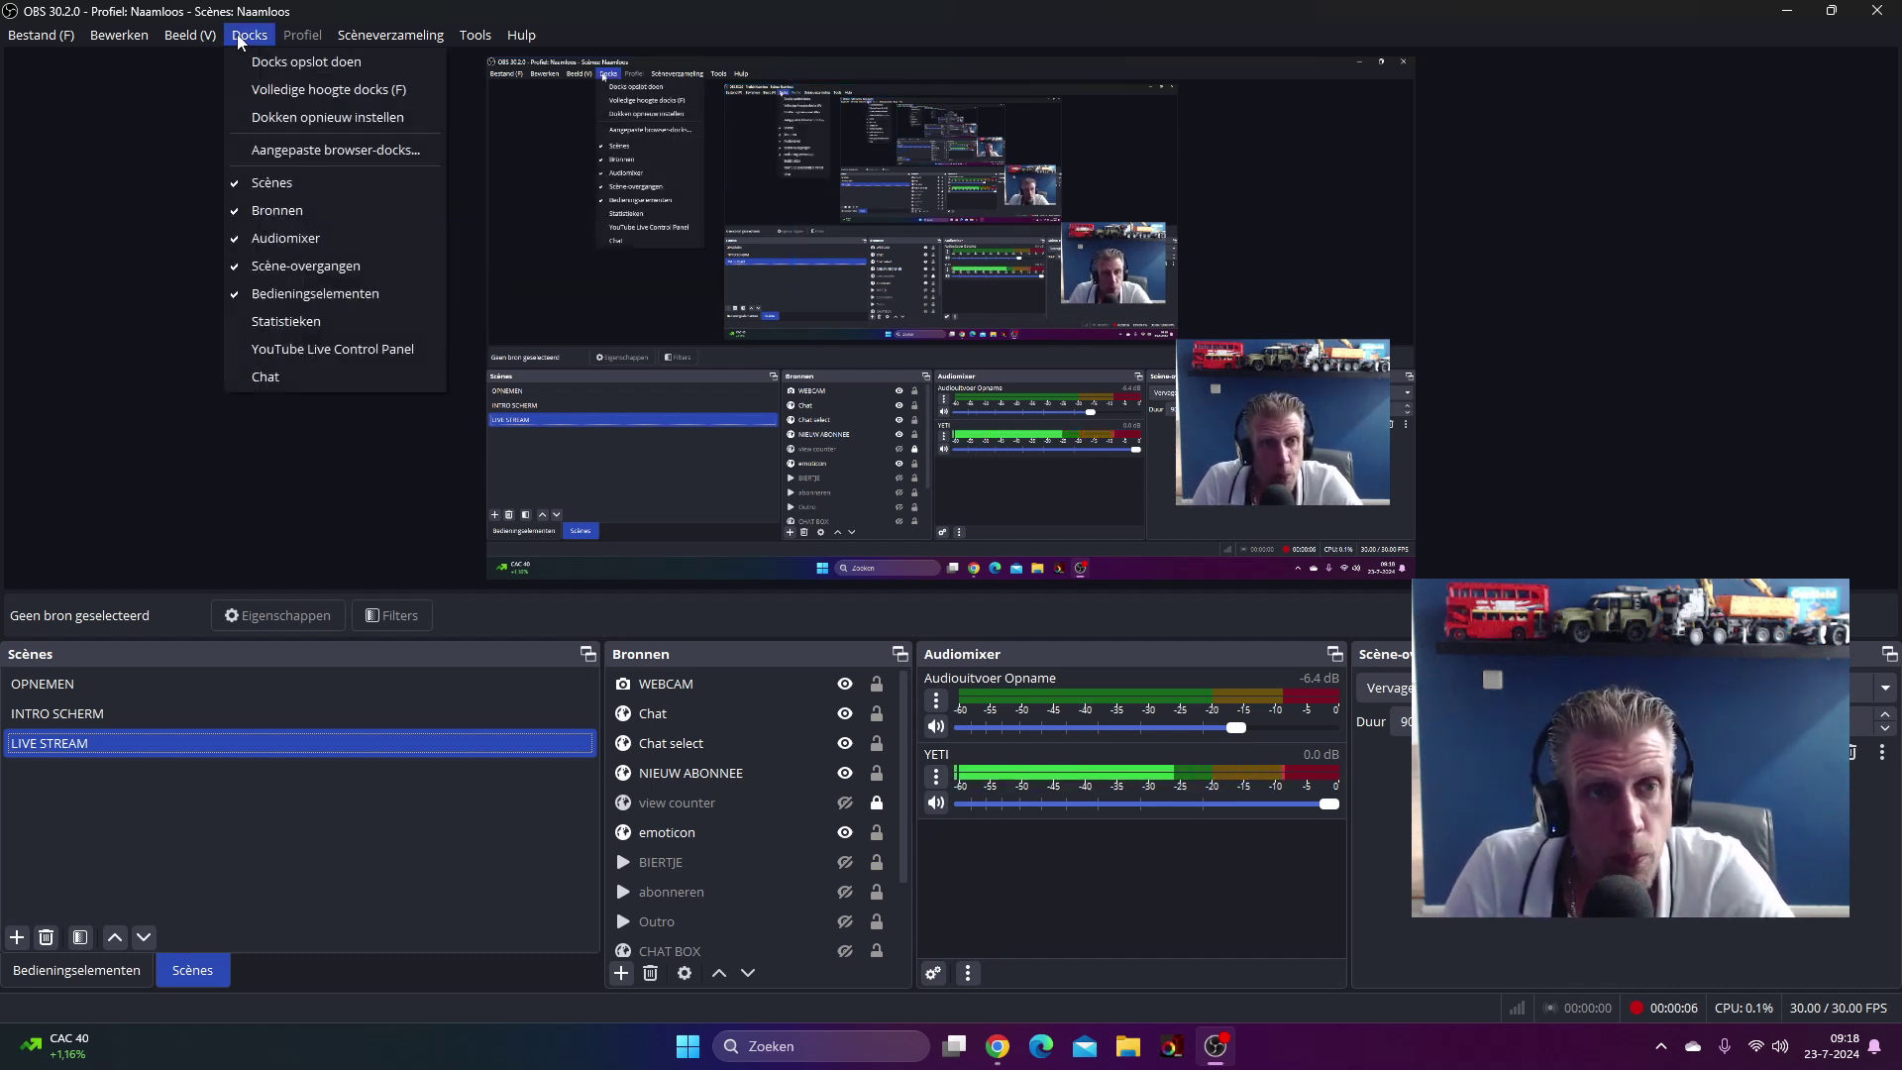
{"action": "left_click", "coordinate": [269, 153]}
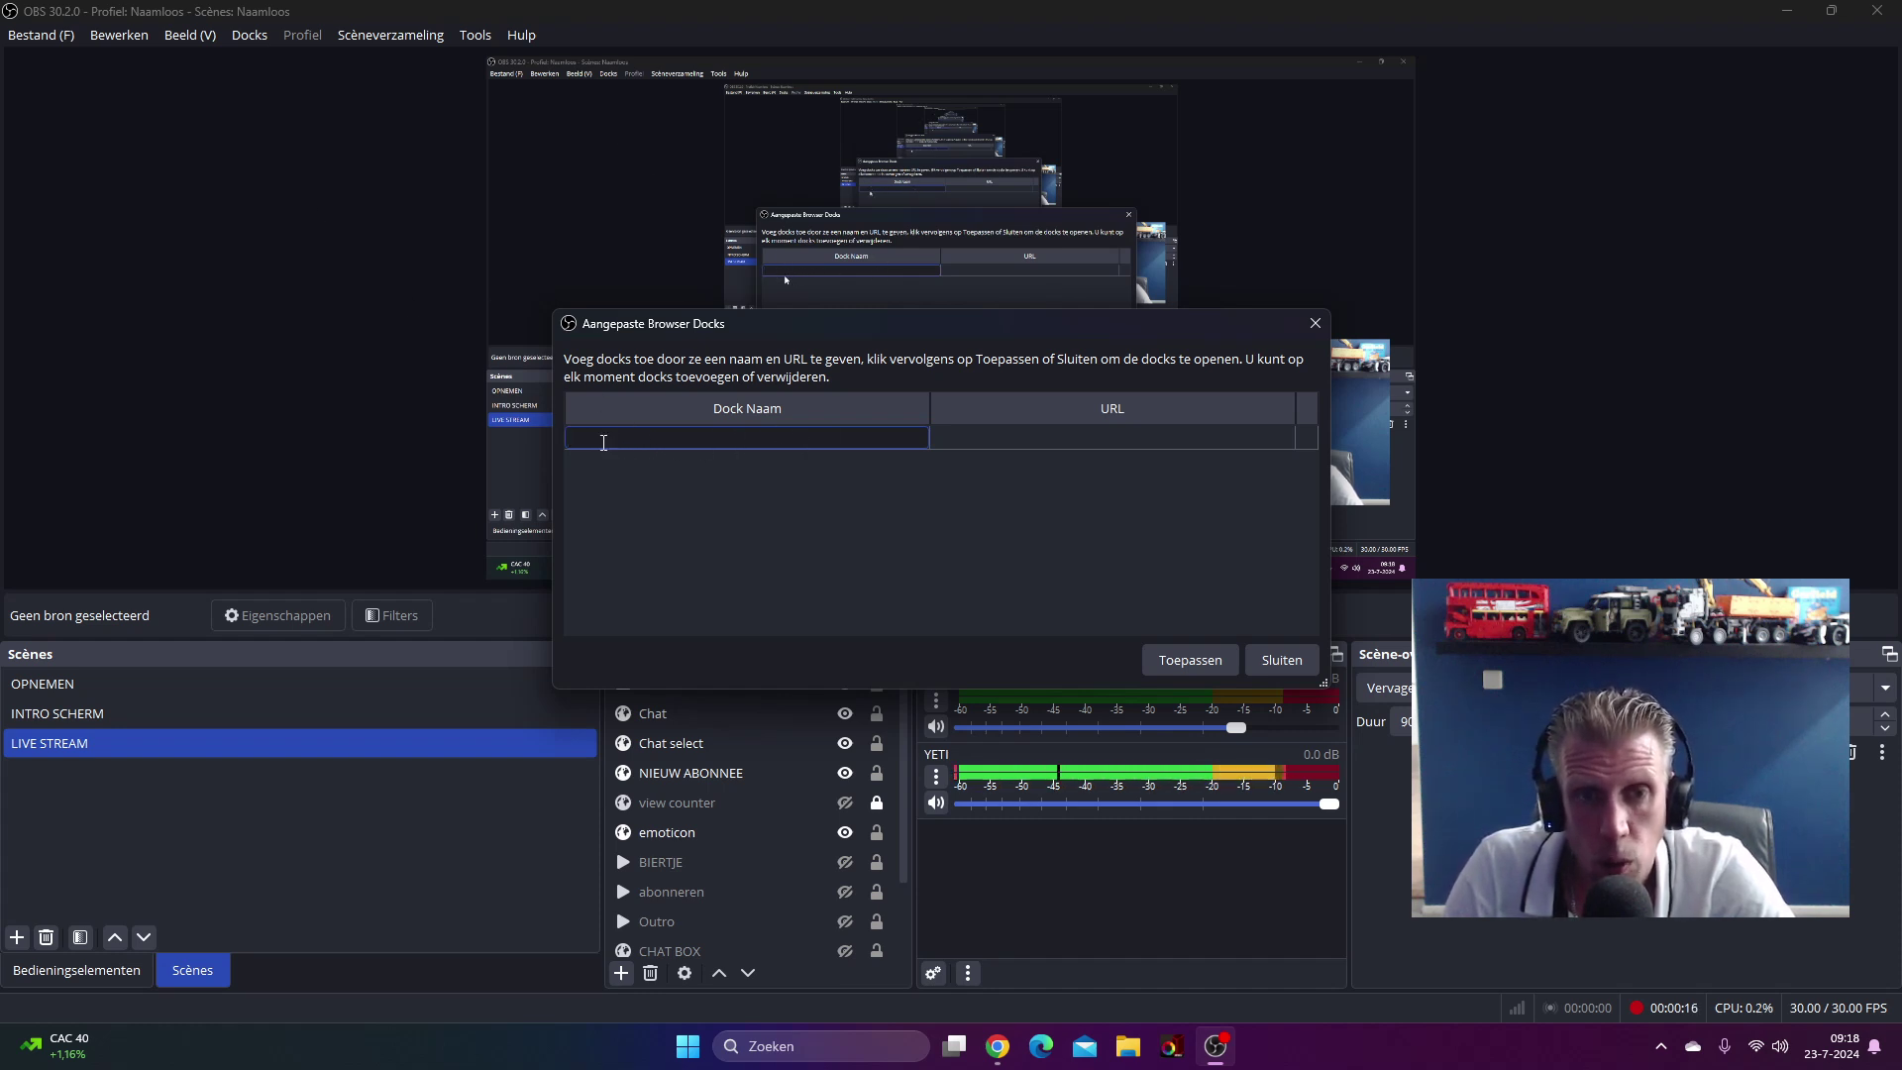
{"action": "left_click", "coordinate": [641, 753]}
{"action": "left_click", "coordinate": [656, 721]}
{"action": "left_click", "coordinate": [652, 738]}
{"action": "left_click", "coordinate": [652, 738], "text": "ctrl"}
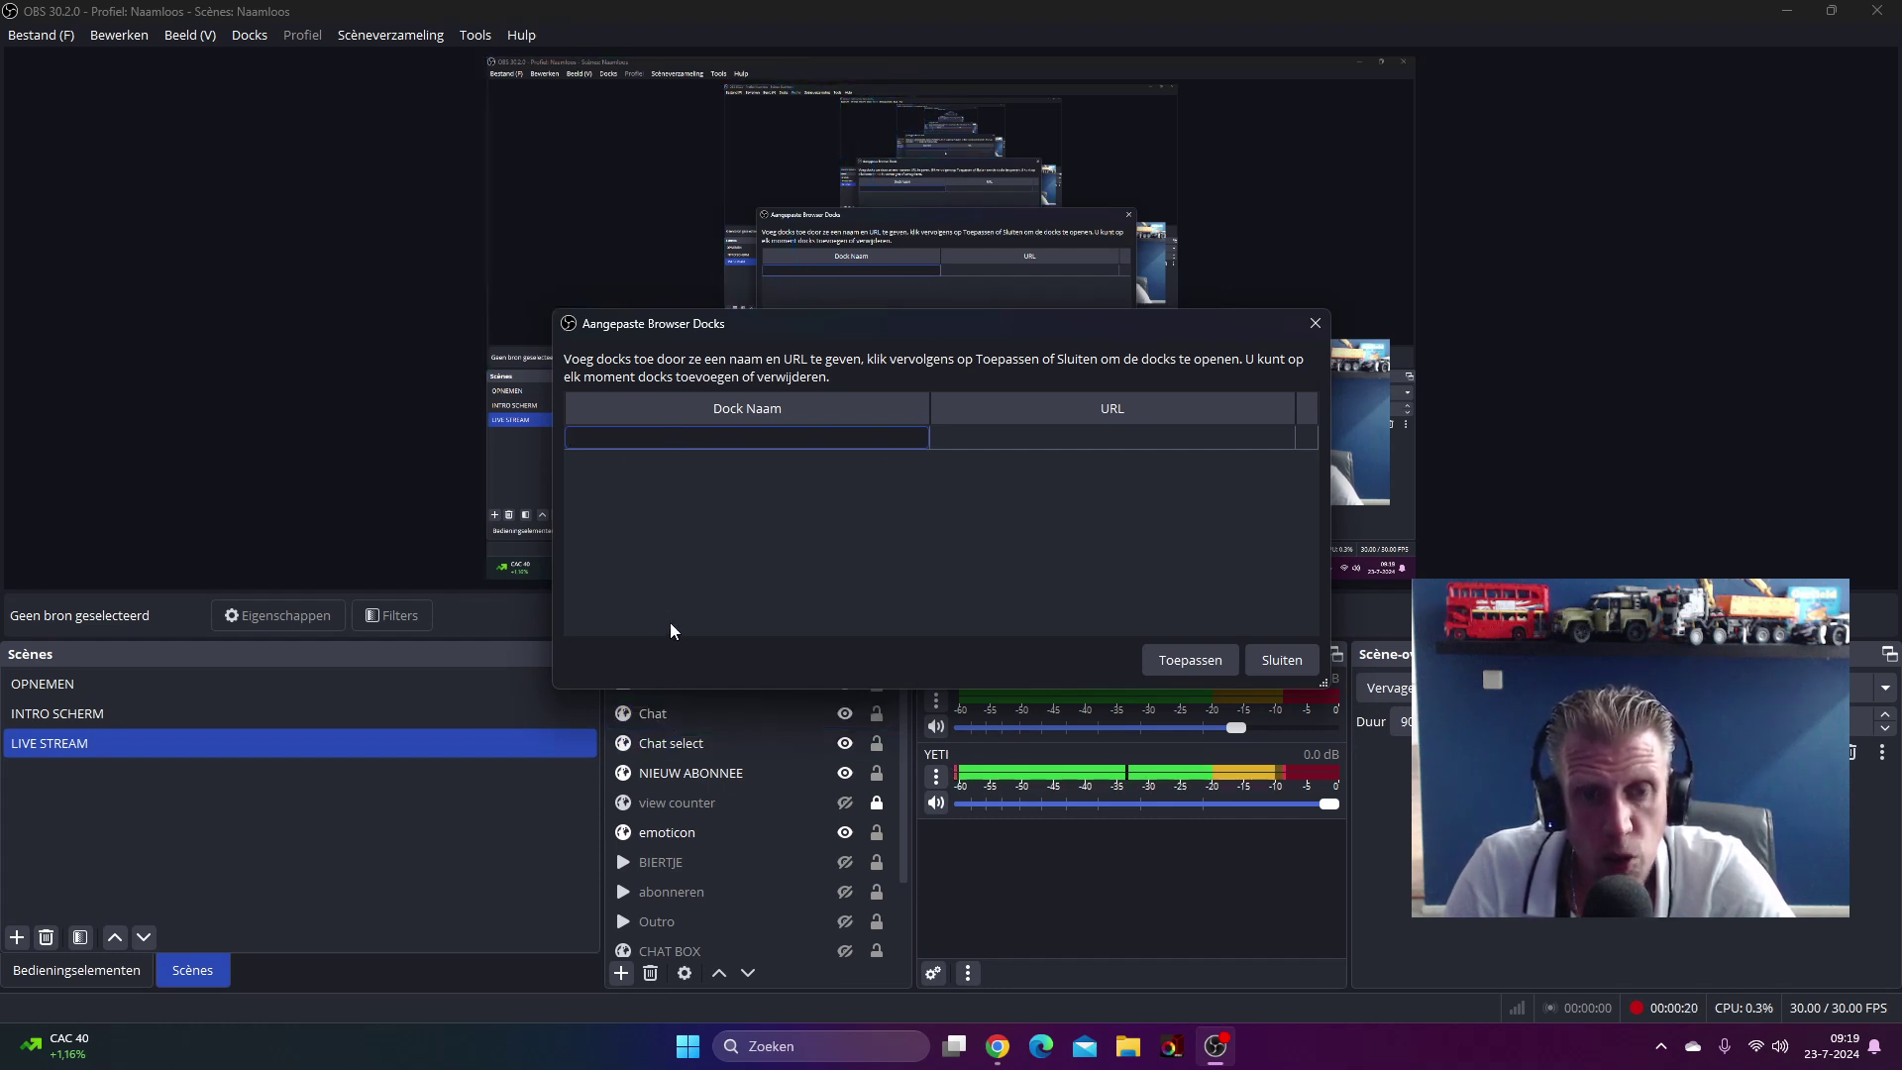
{"action": "left_click", "coordinate": [656, 722]}
{"action": "left_click", "coordinate": [688, 723], "text": "ctrl"}
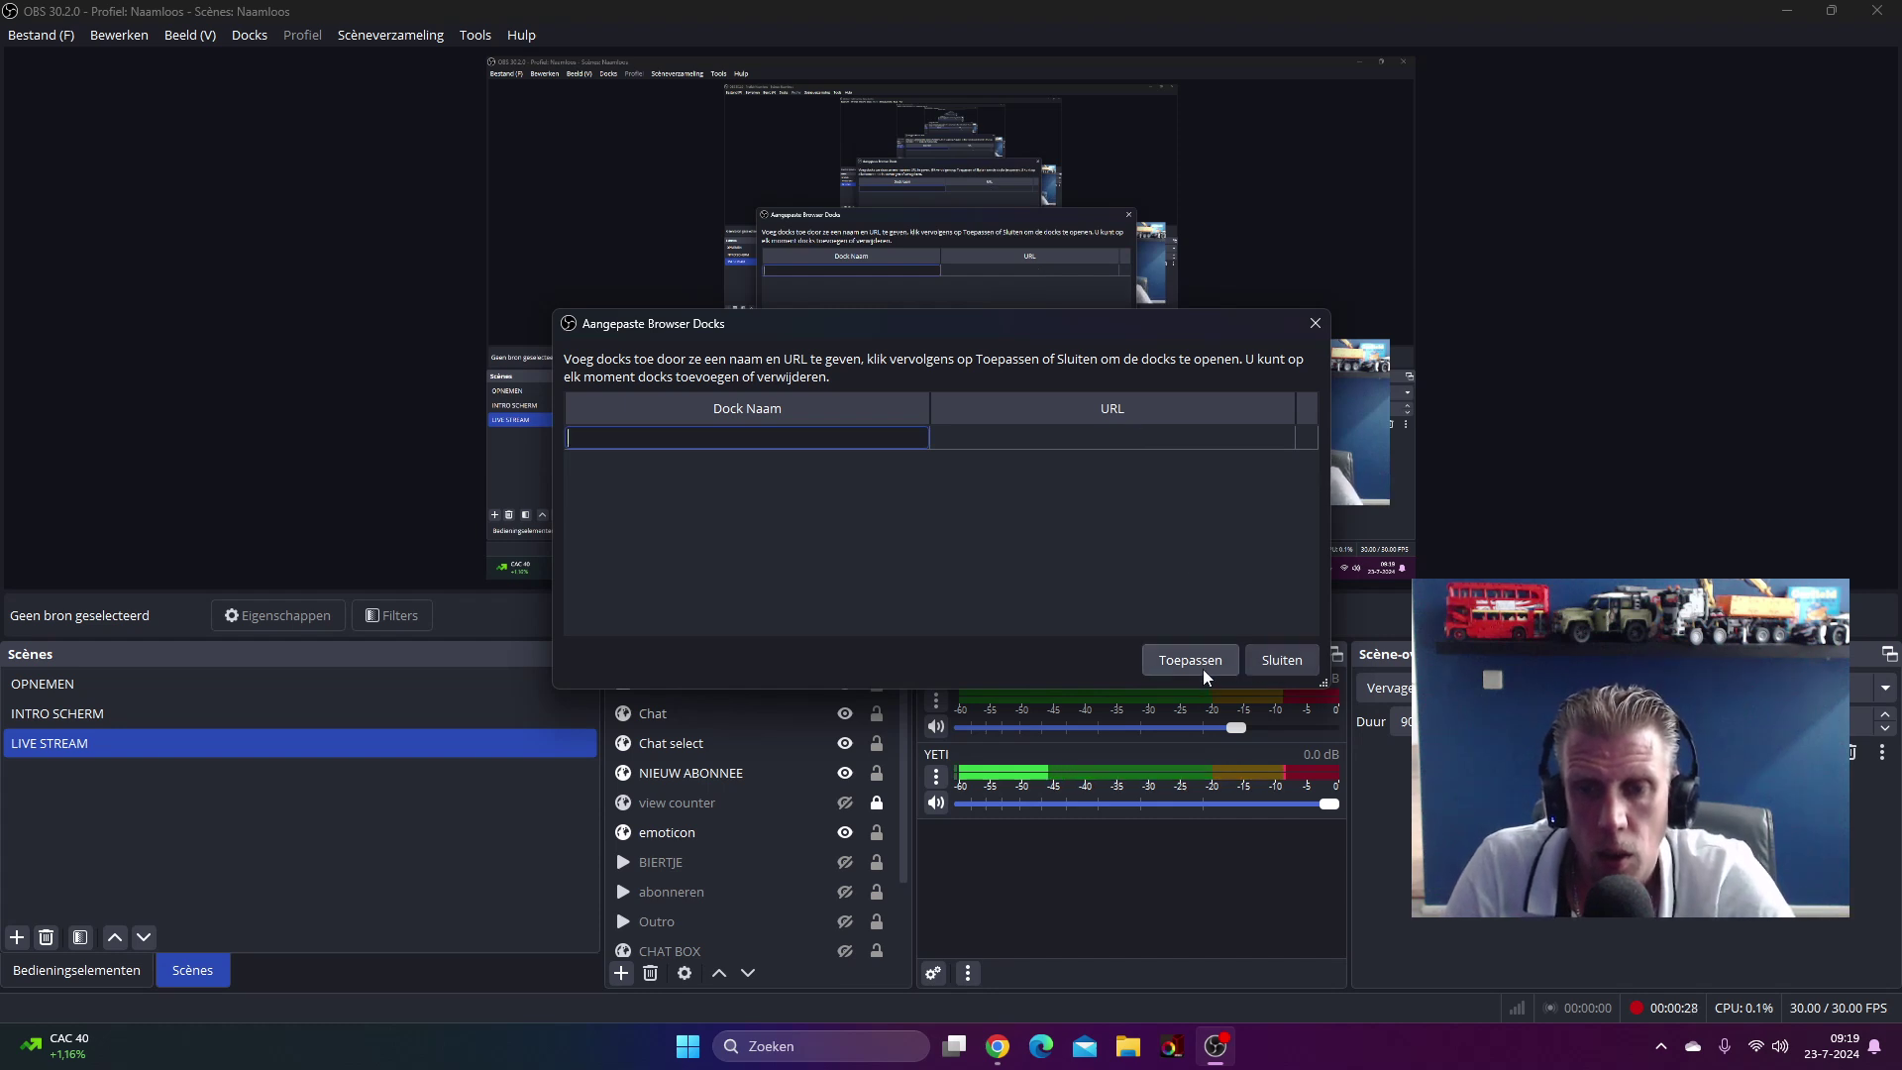
{"action": "left_click", "coordinate": [1282, 660]}
Step: Select the Chat source in the LIVE STREAM scene and move it slightly upward in the preview, about 493 px from the canvas edge
{"action": "left_click", "coordinate": [725, 741]}
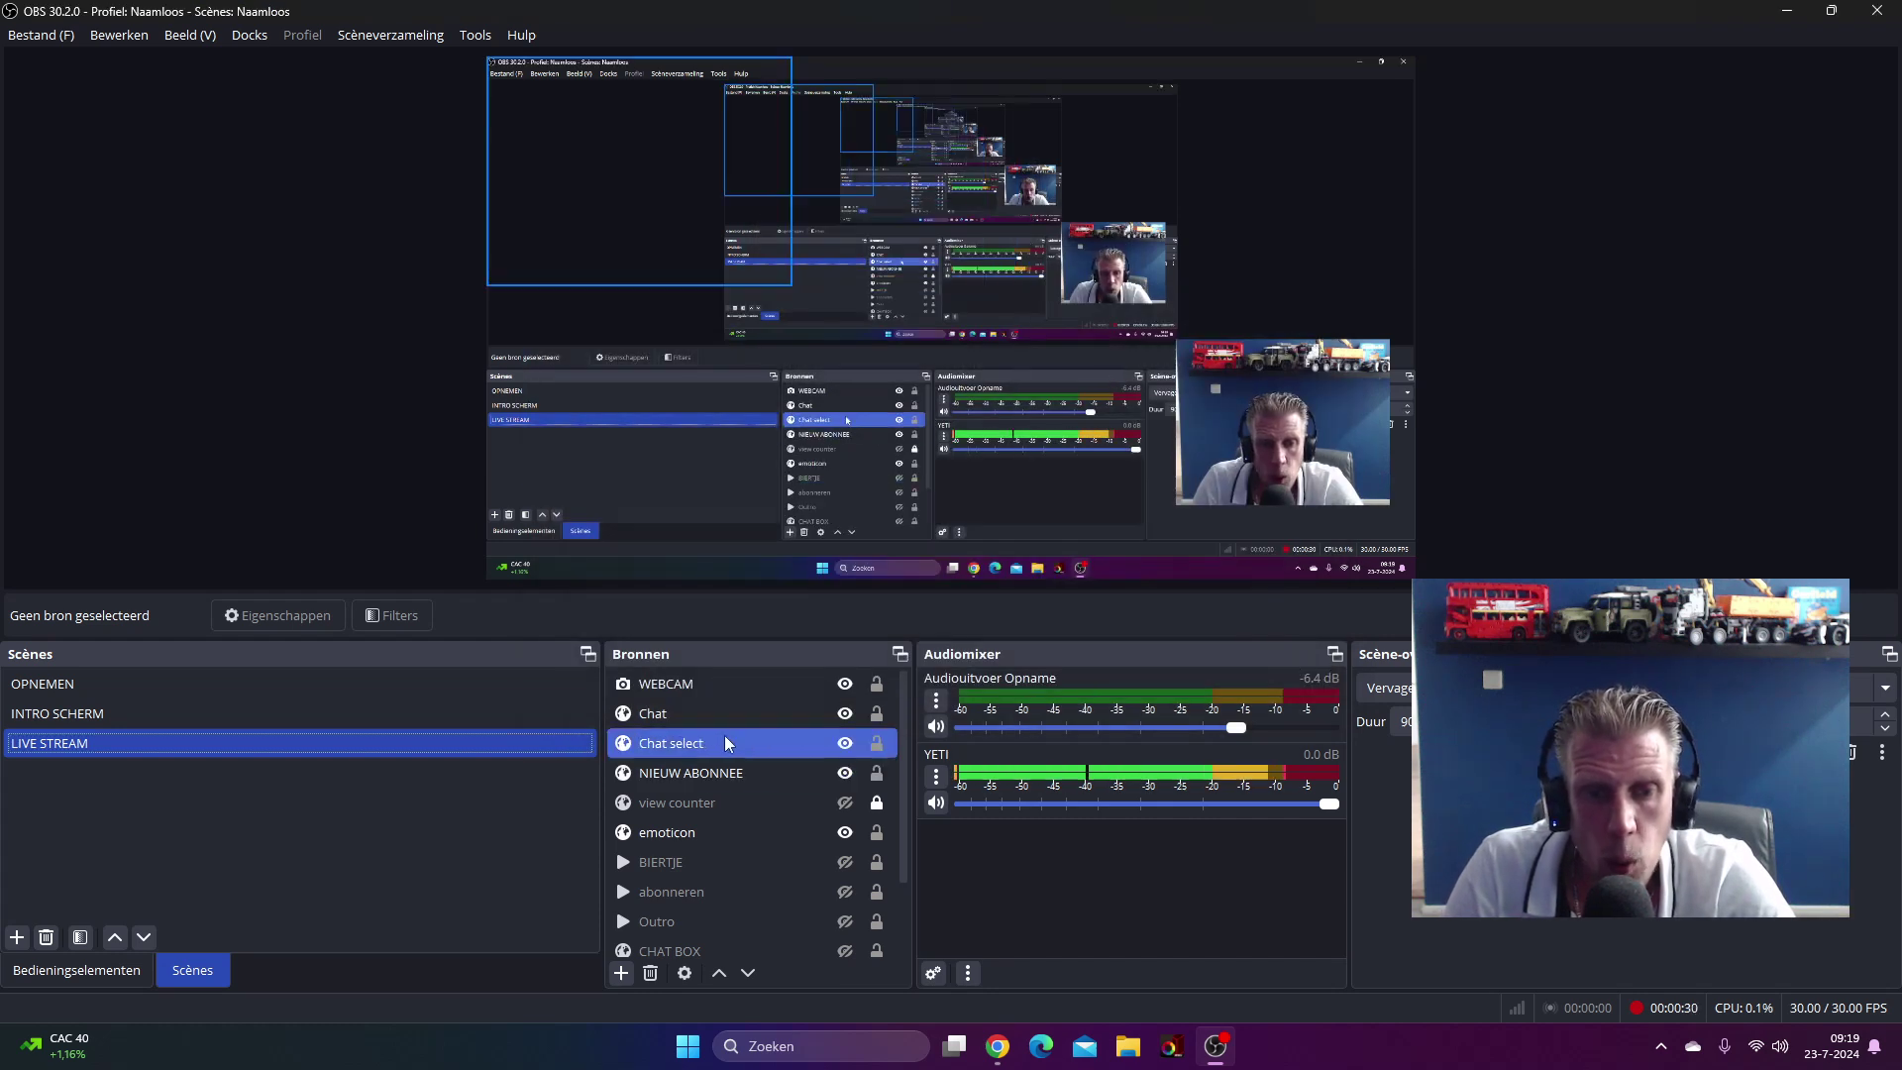
{"action": "left_click", "coordinate": [720, 707]}
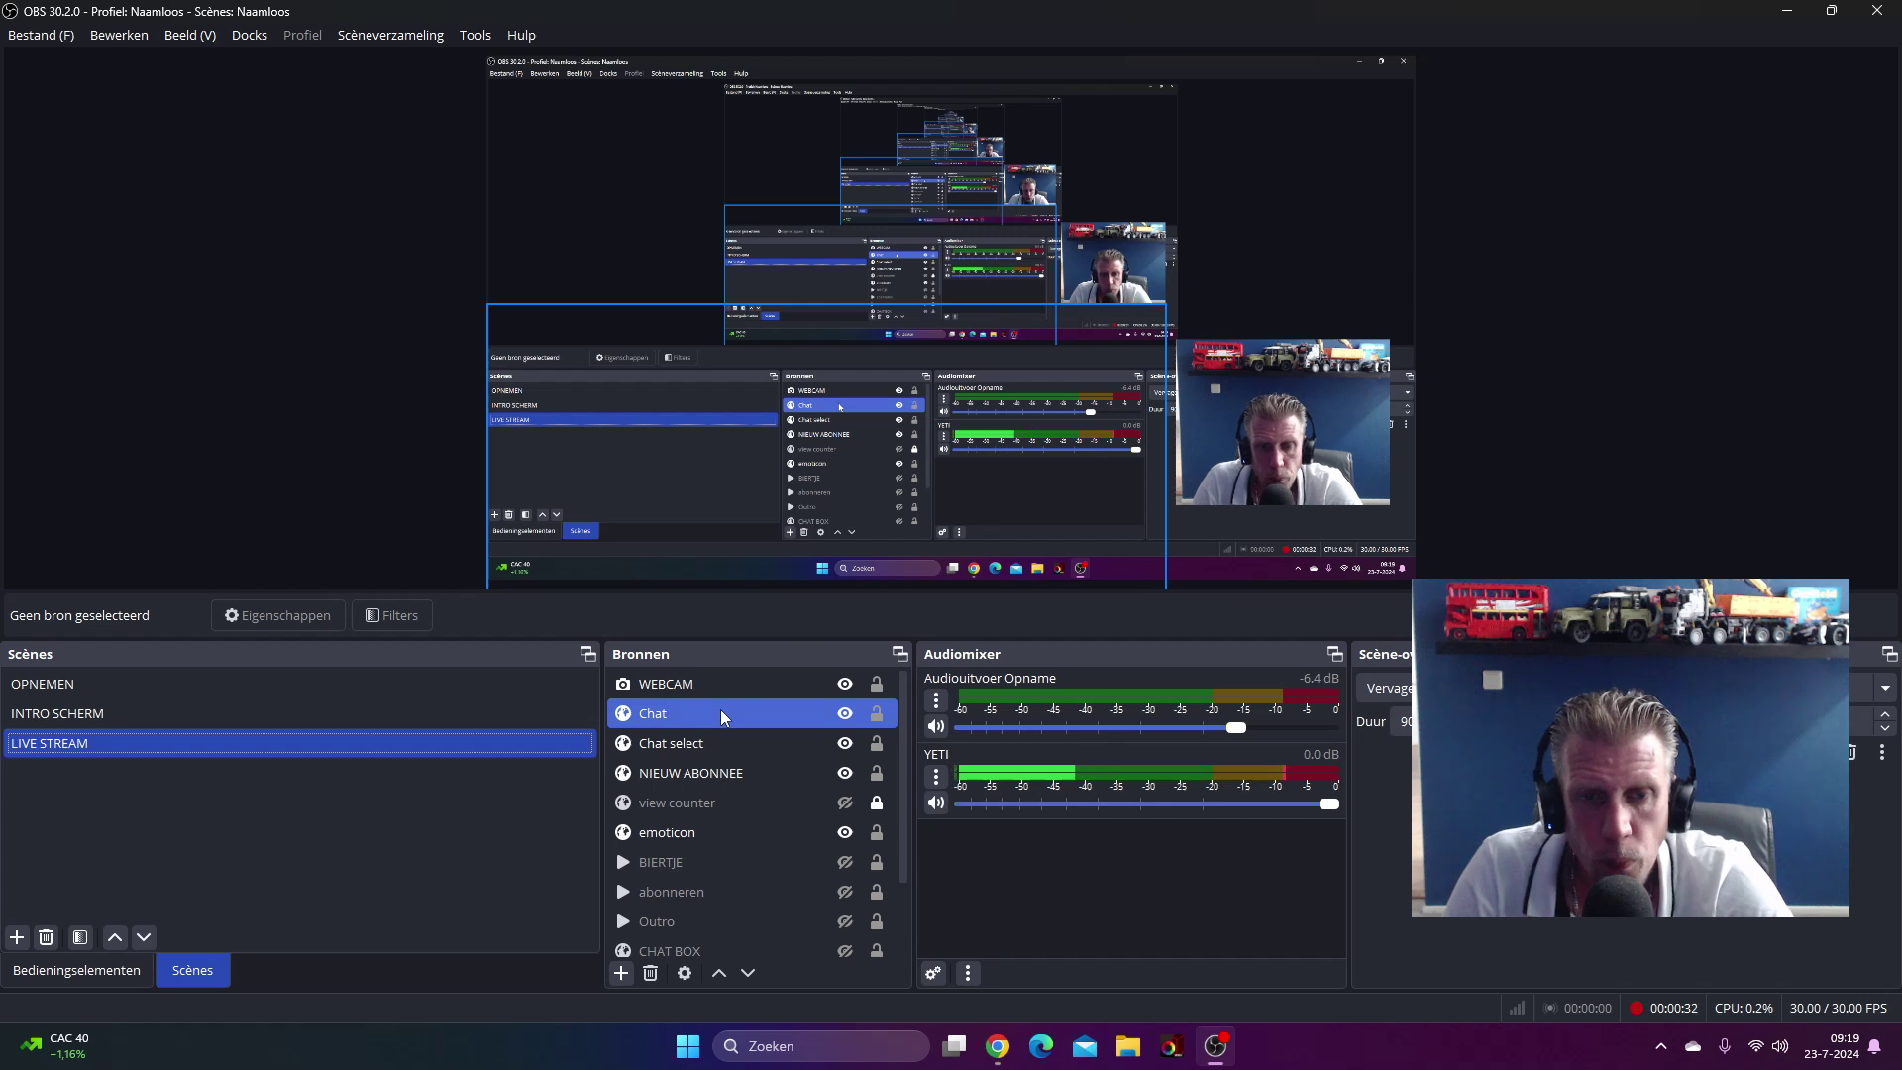
{"action": "left_click", "coordinate": [722, 710]}
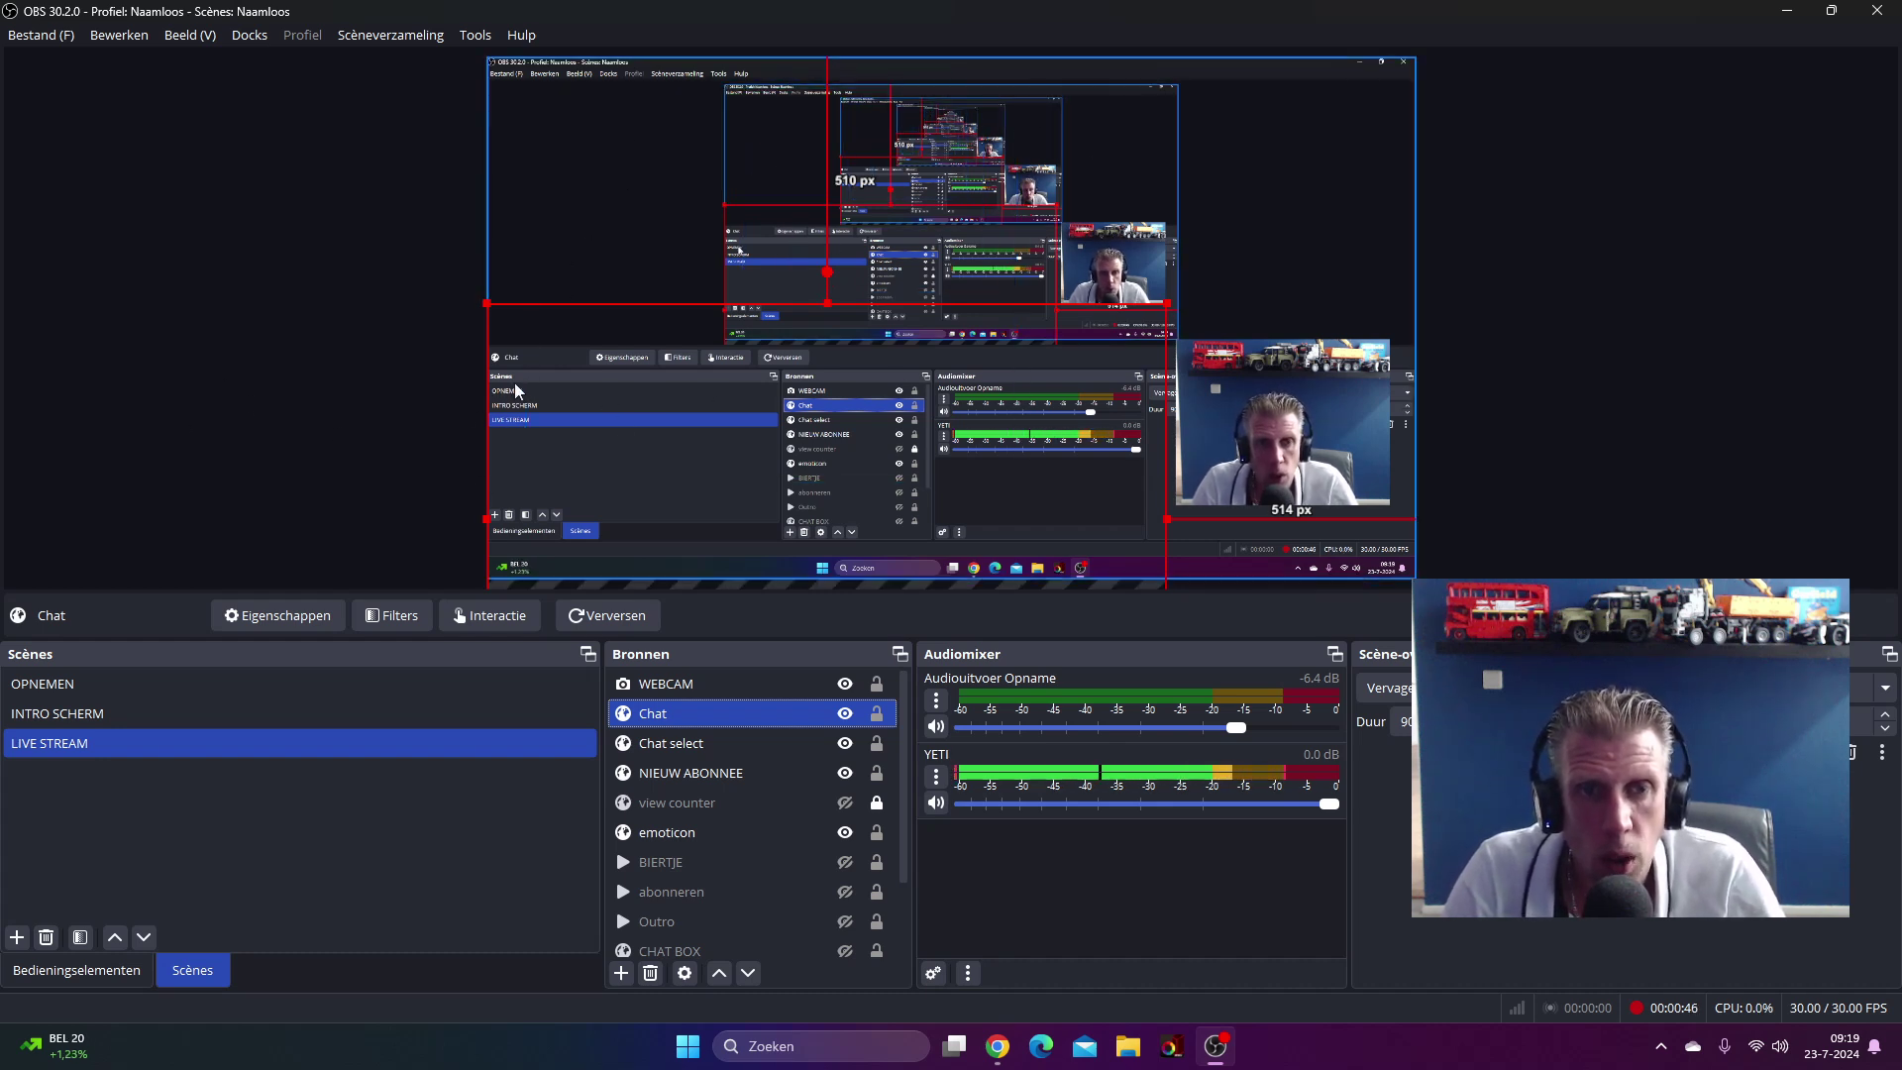
{"action": "mouse_move", "coordinate": [508, 374]}
{"action": "left_mouse_down"}
{"action": "mouse_move", "coordinate": [515, 319]}
{"action": "mouse_move", "coordinate": [512, 368]}
{"action": "left_mouse_up"}
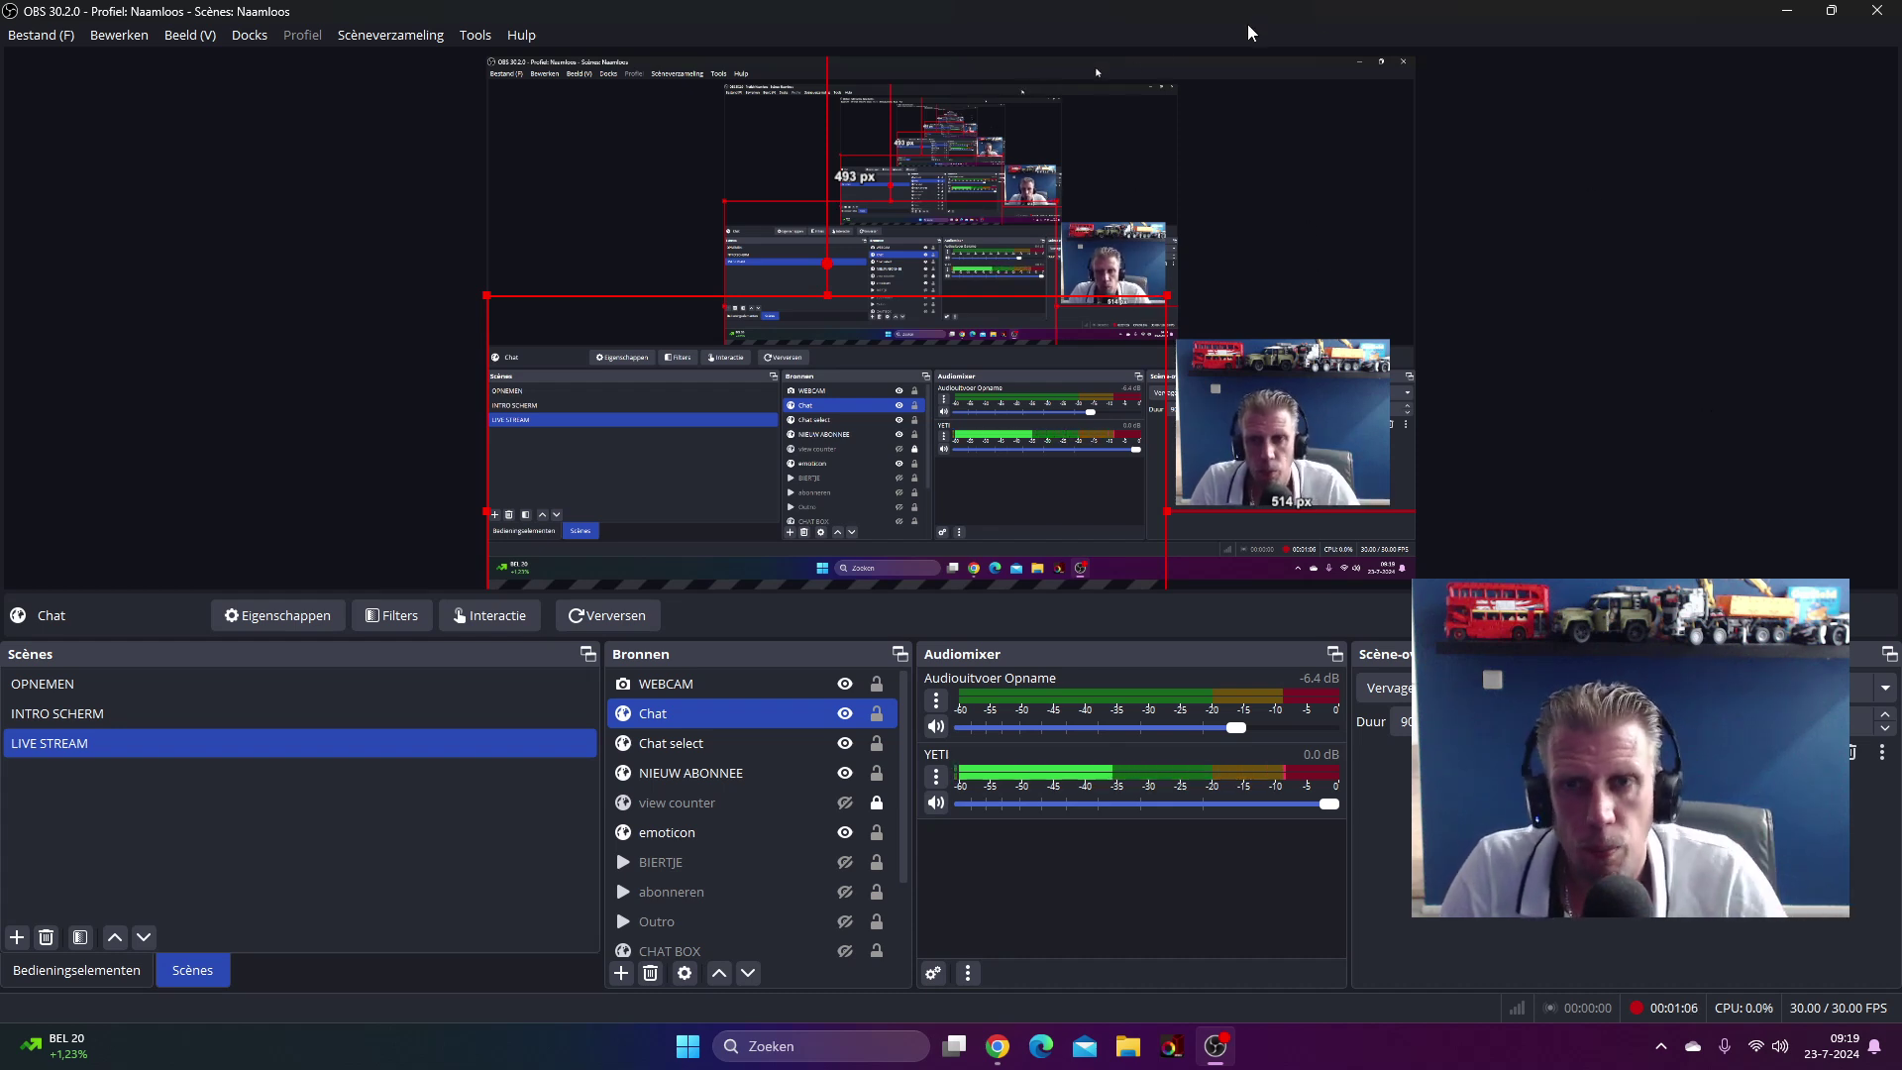
Step: Clear the desktop, switch to a new Chrome window, and open the TRAINS AND BEERS live stream from the bookmarked Dashcam-Zwolle YouTube channel
{"action": "left_click_drag", "start_coordinate": [1229, 14], "coordinate": [1249, 145]}
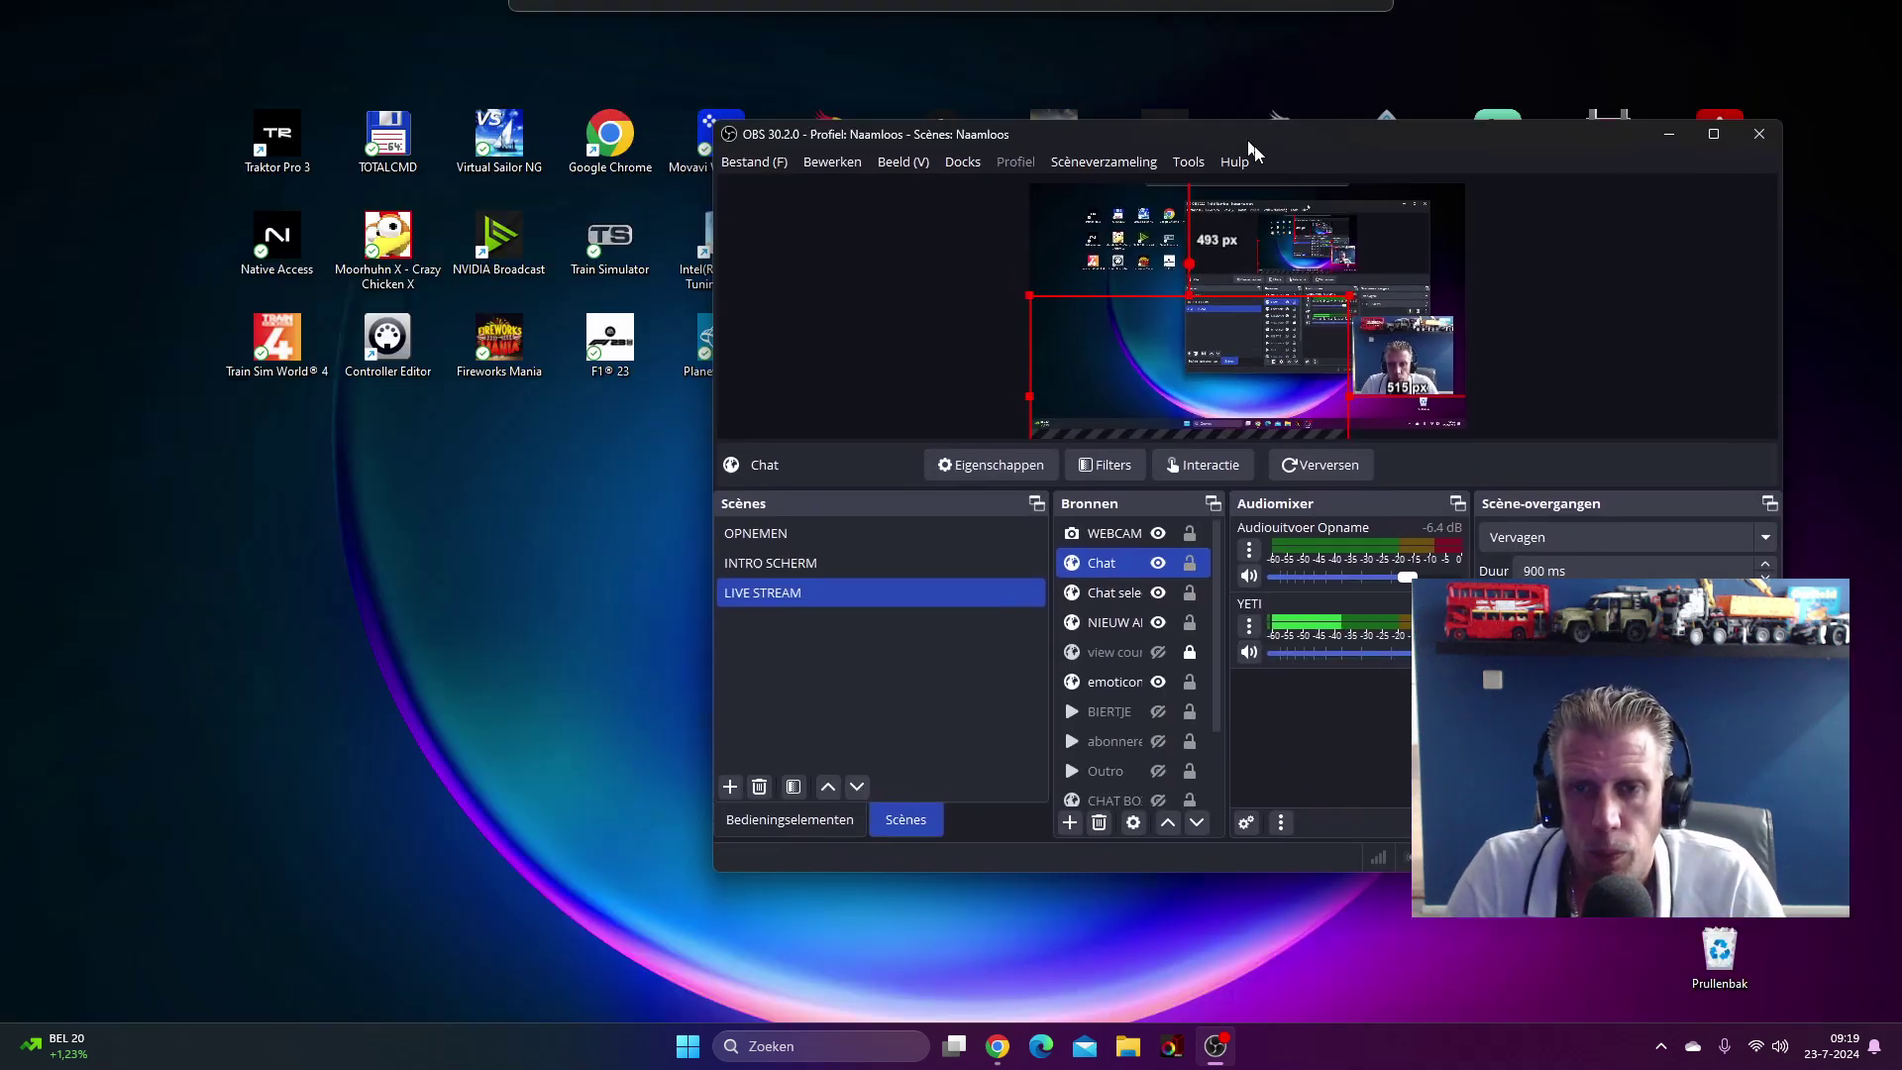
{"action": "key", "text": "super+d"}
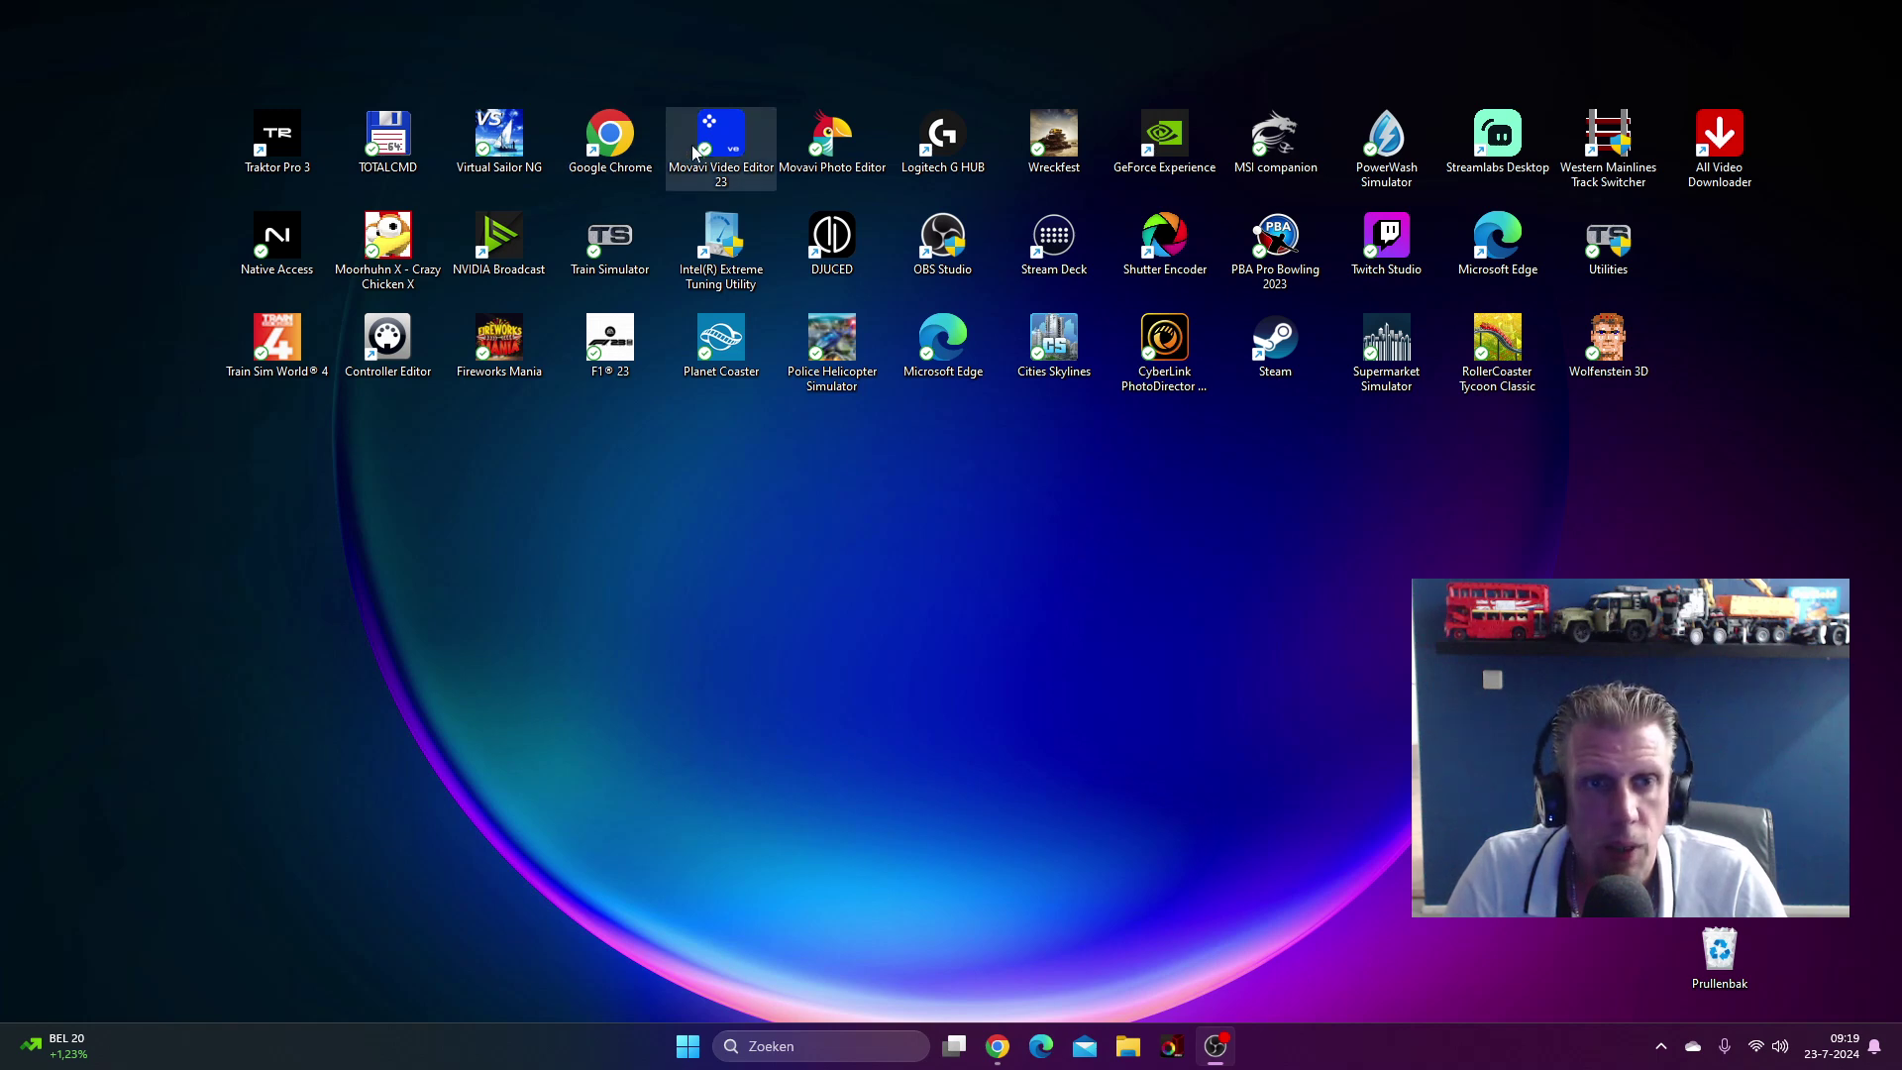
{"action": "double_click", "coordinate": [626, 134]}
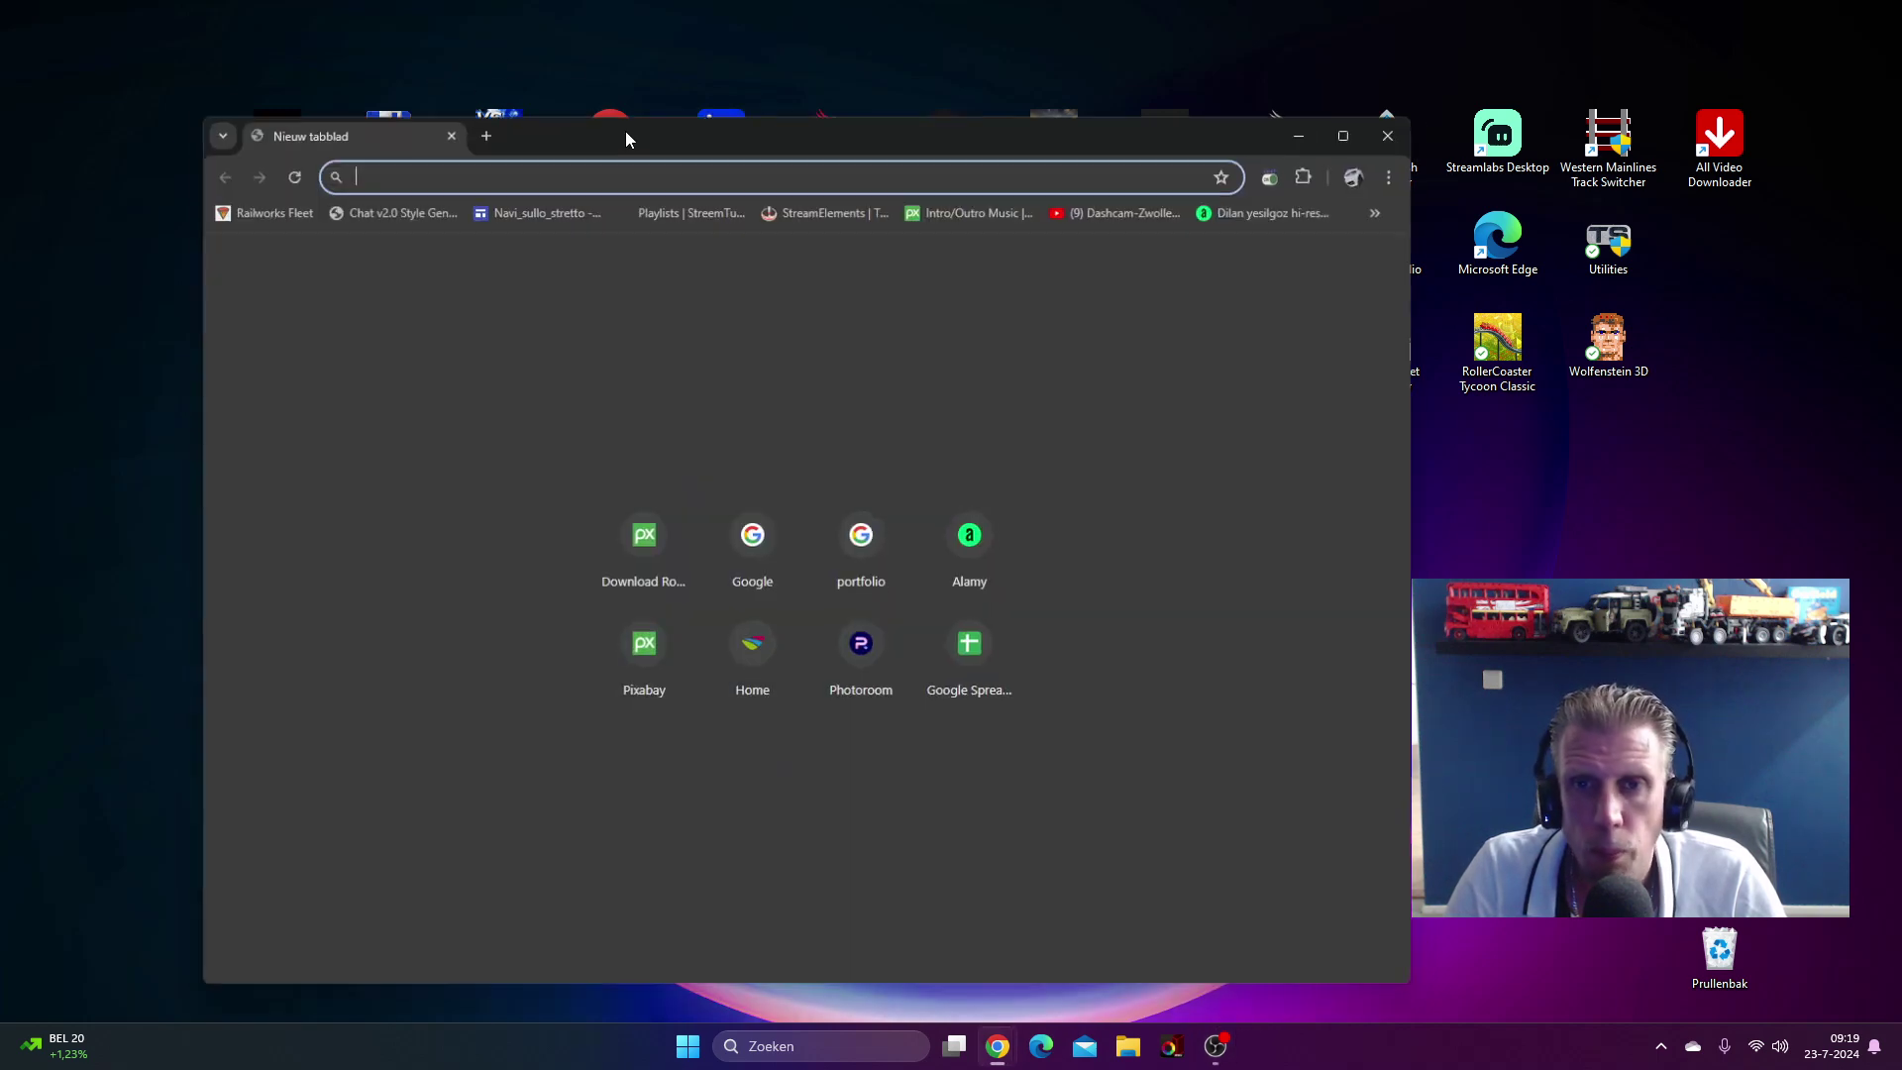
{"action": "left_click", "coordinate": [1138, 210]}
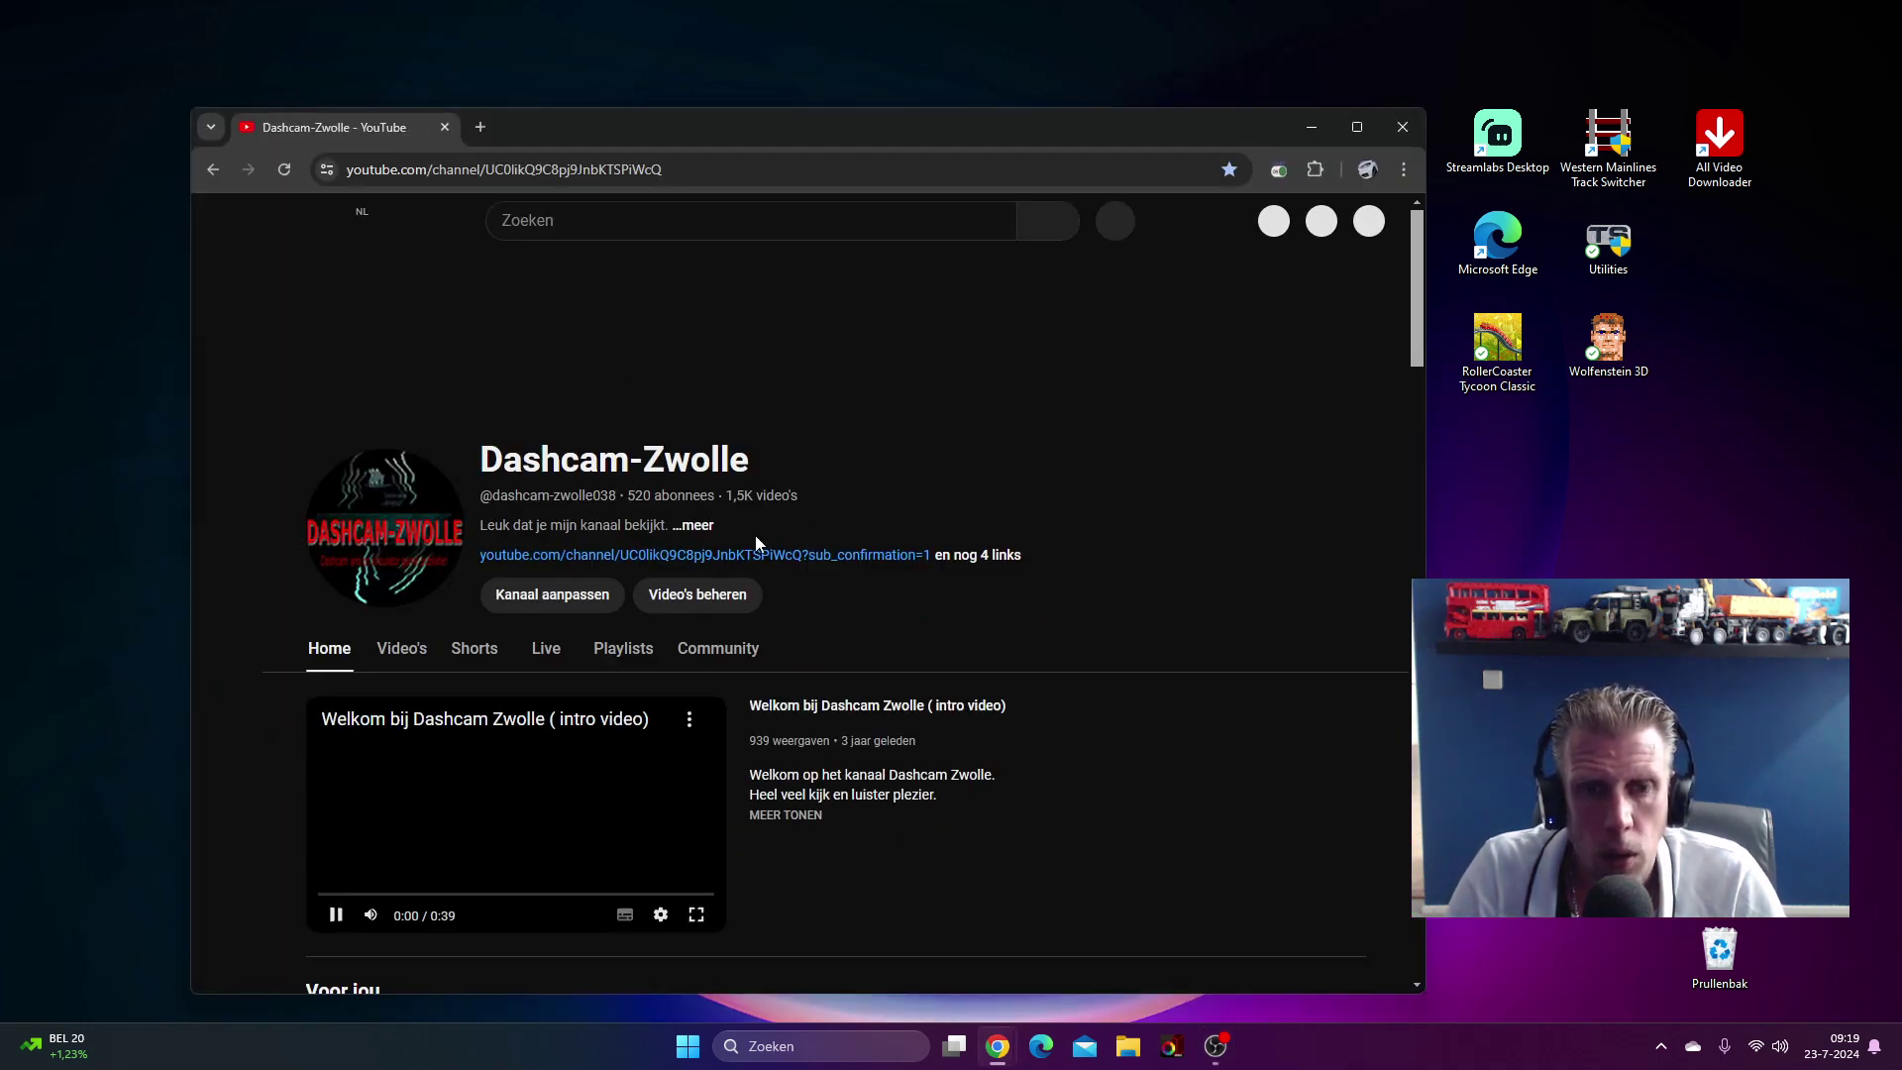
{"action": "scroll", "coordinate": [756, 543], "scroll_direction": "down", "scroll_amount": 4}
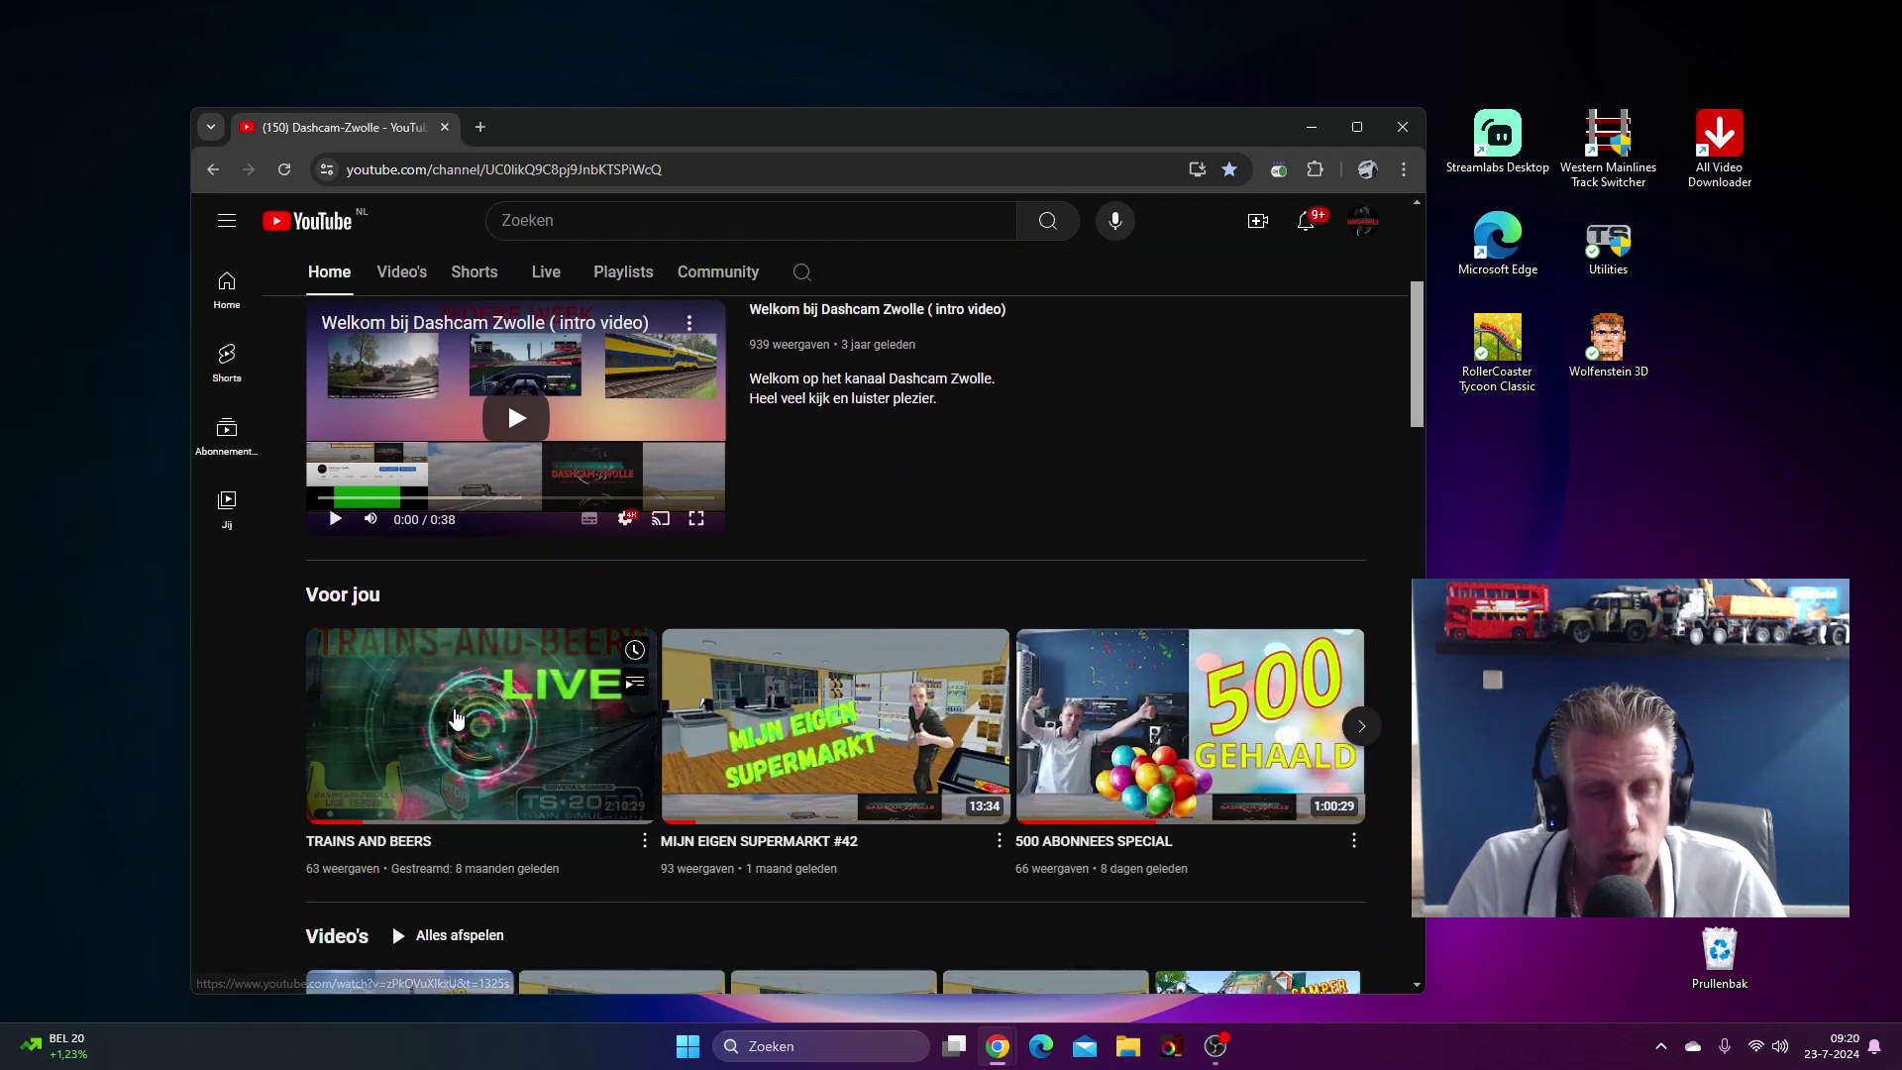
{"action": "left_click", "coordinate": [456, 718]}
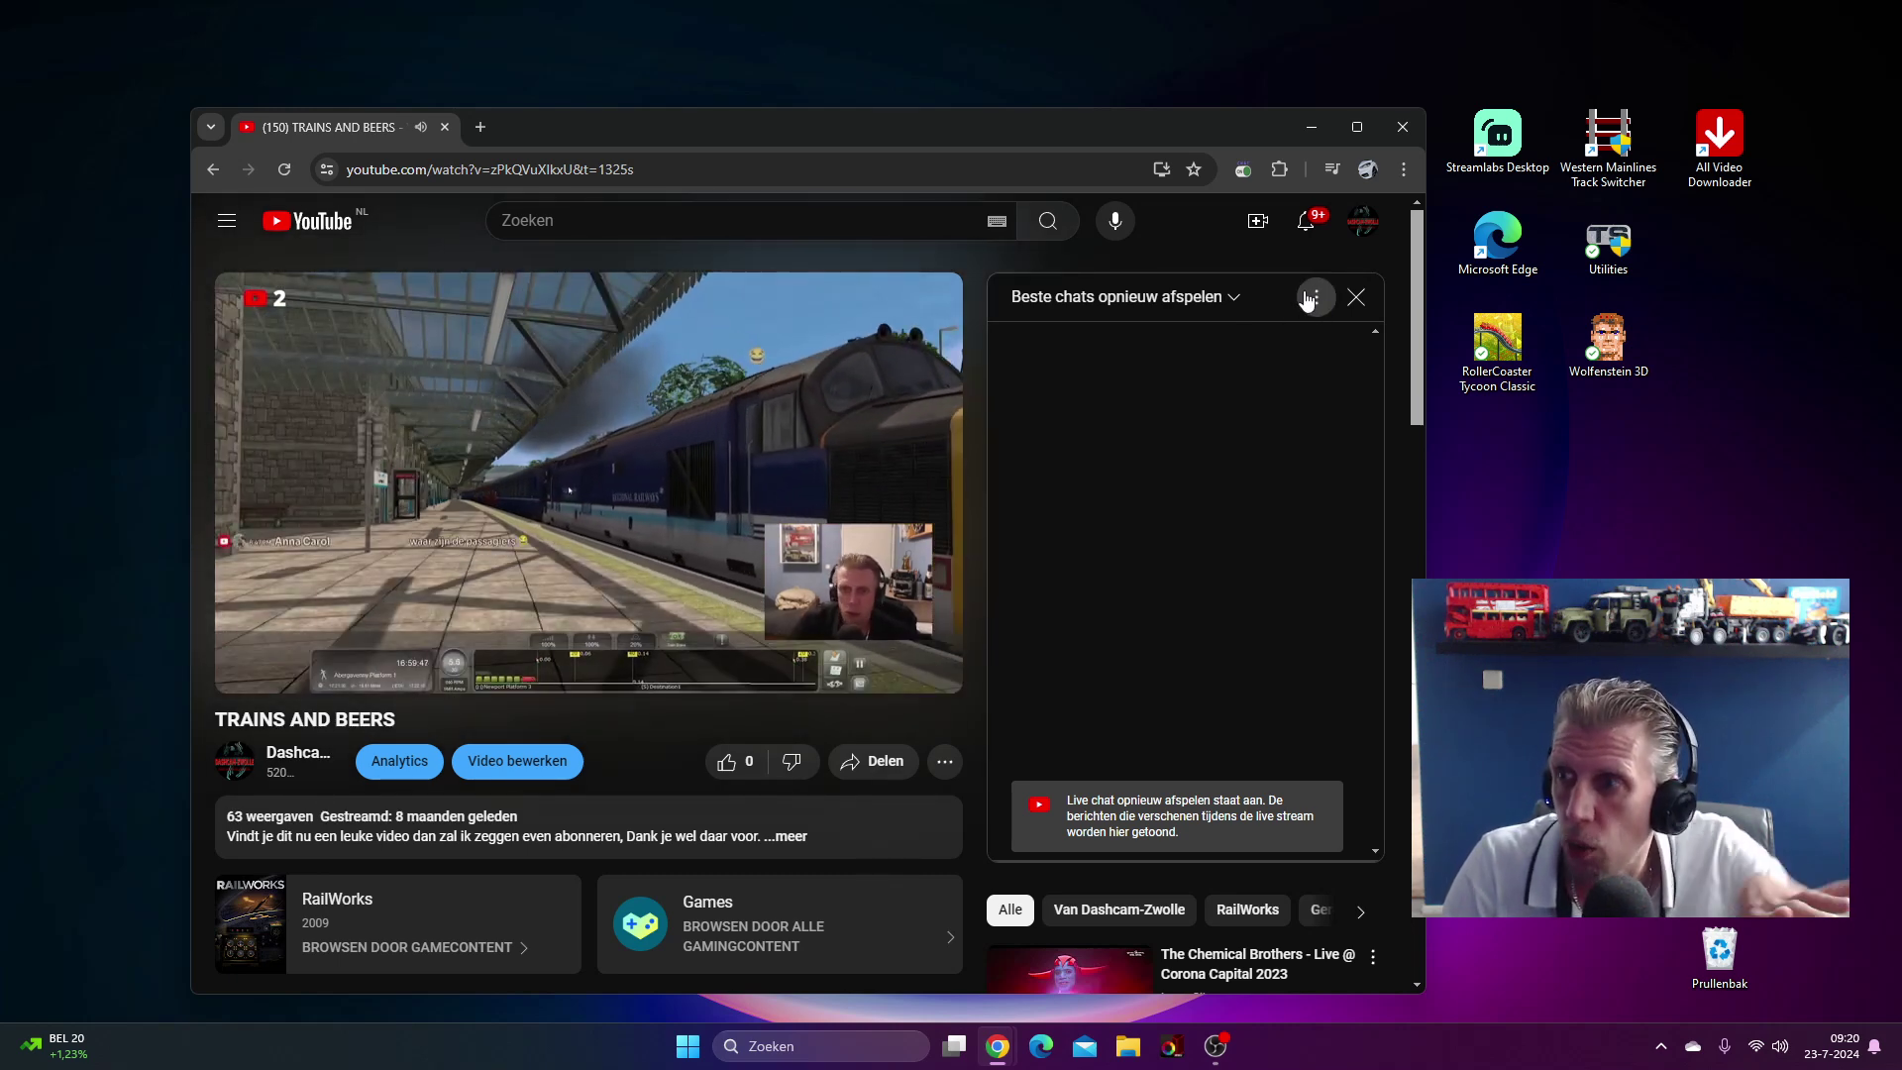
Step: Pause the TRAINS AND BEERS video and look at the options of its live chat replay
{"action": "left_click", "coordinate": [248, 674]}
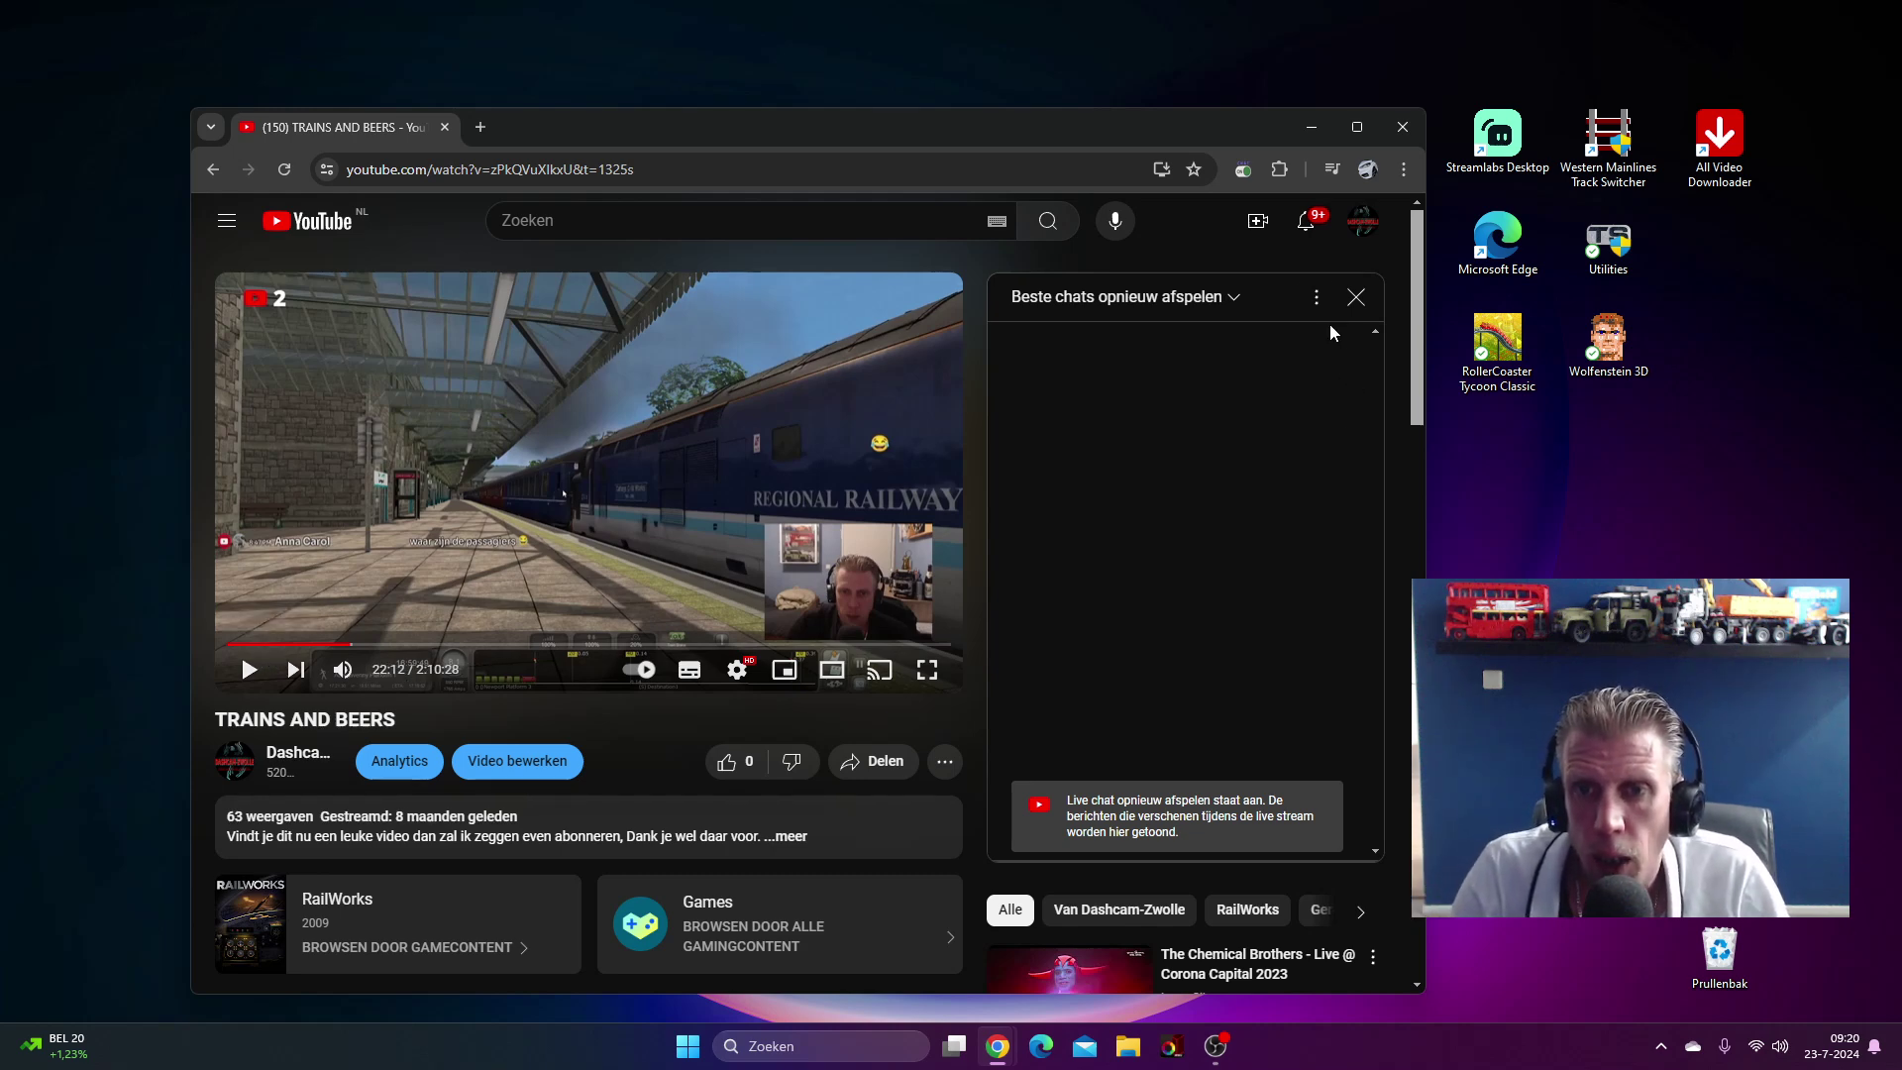
{"action": "left_click", "coordinate": [1316, 297]}
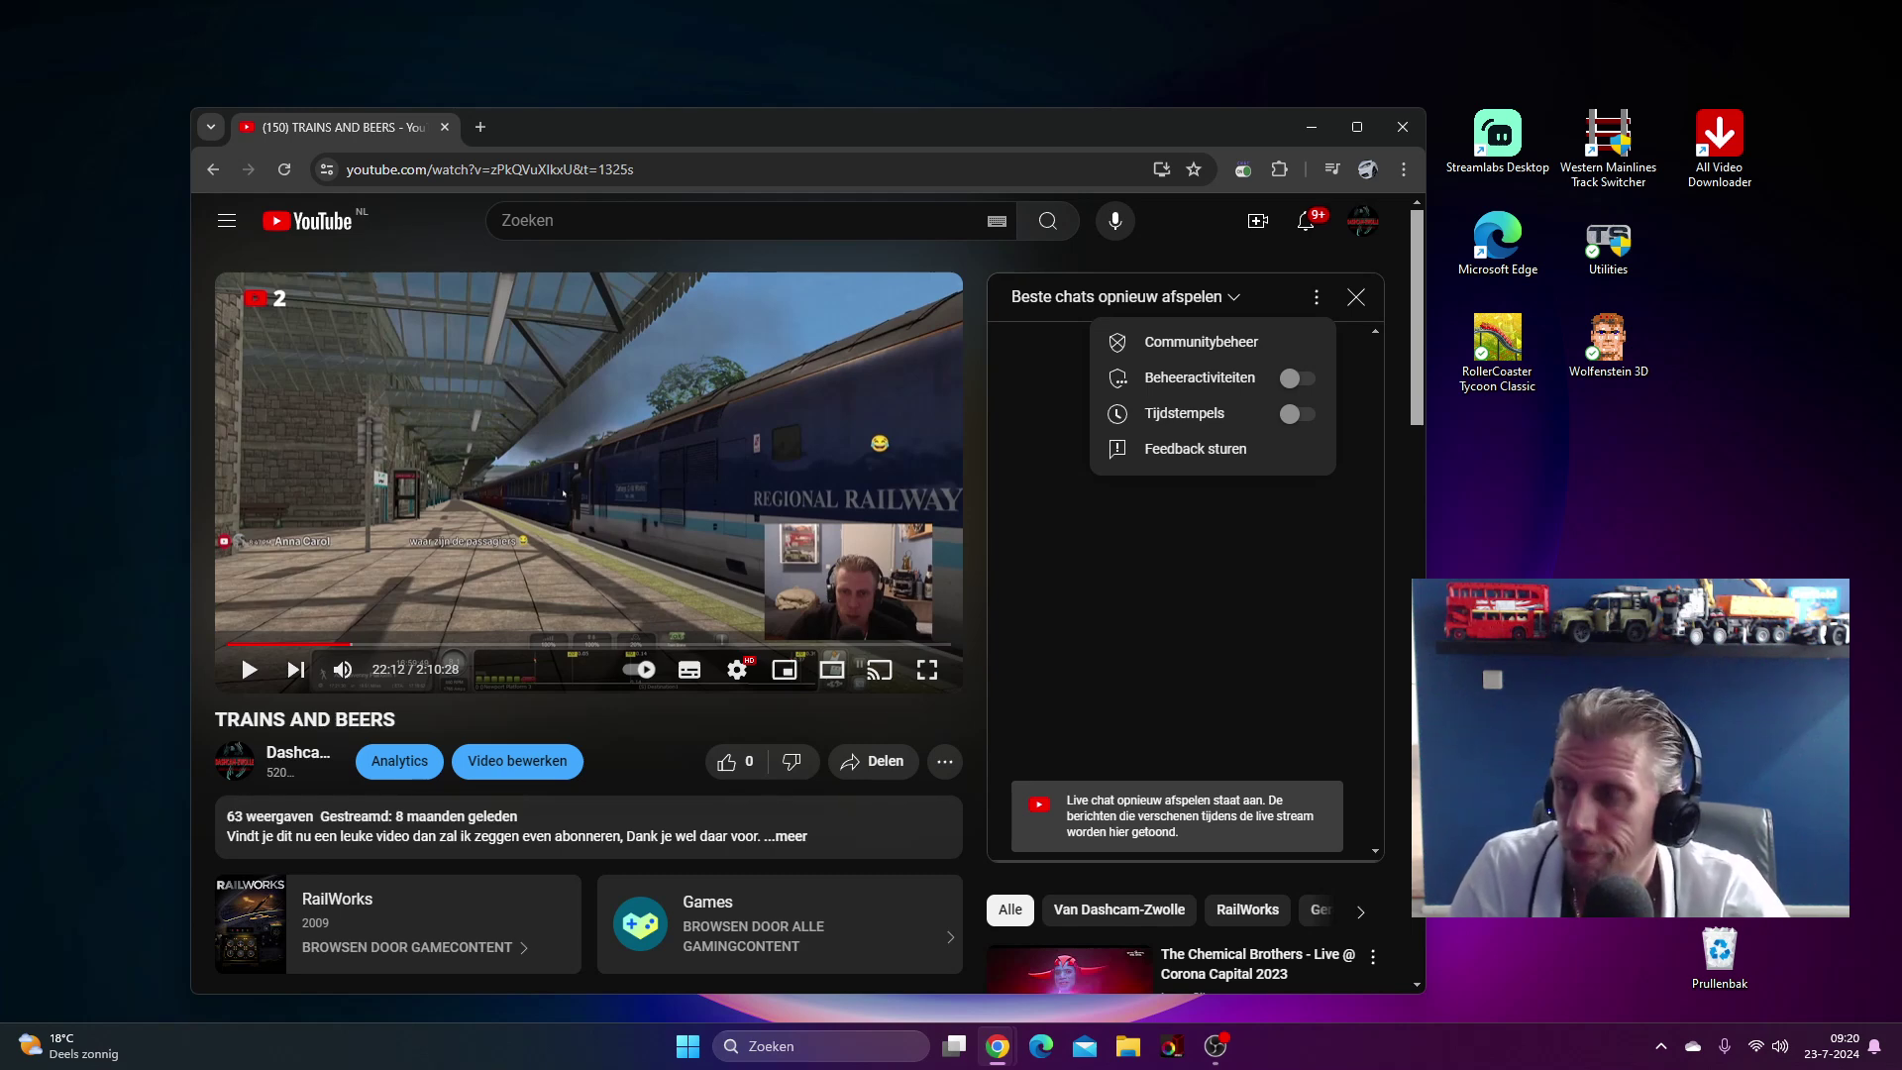
{"action": "mouse_move", "coordinate": [1207, 1065]}
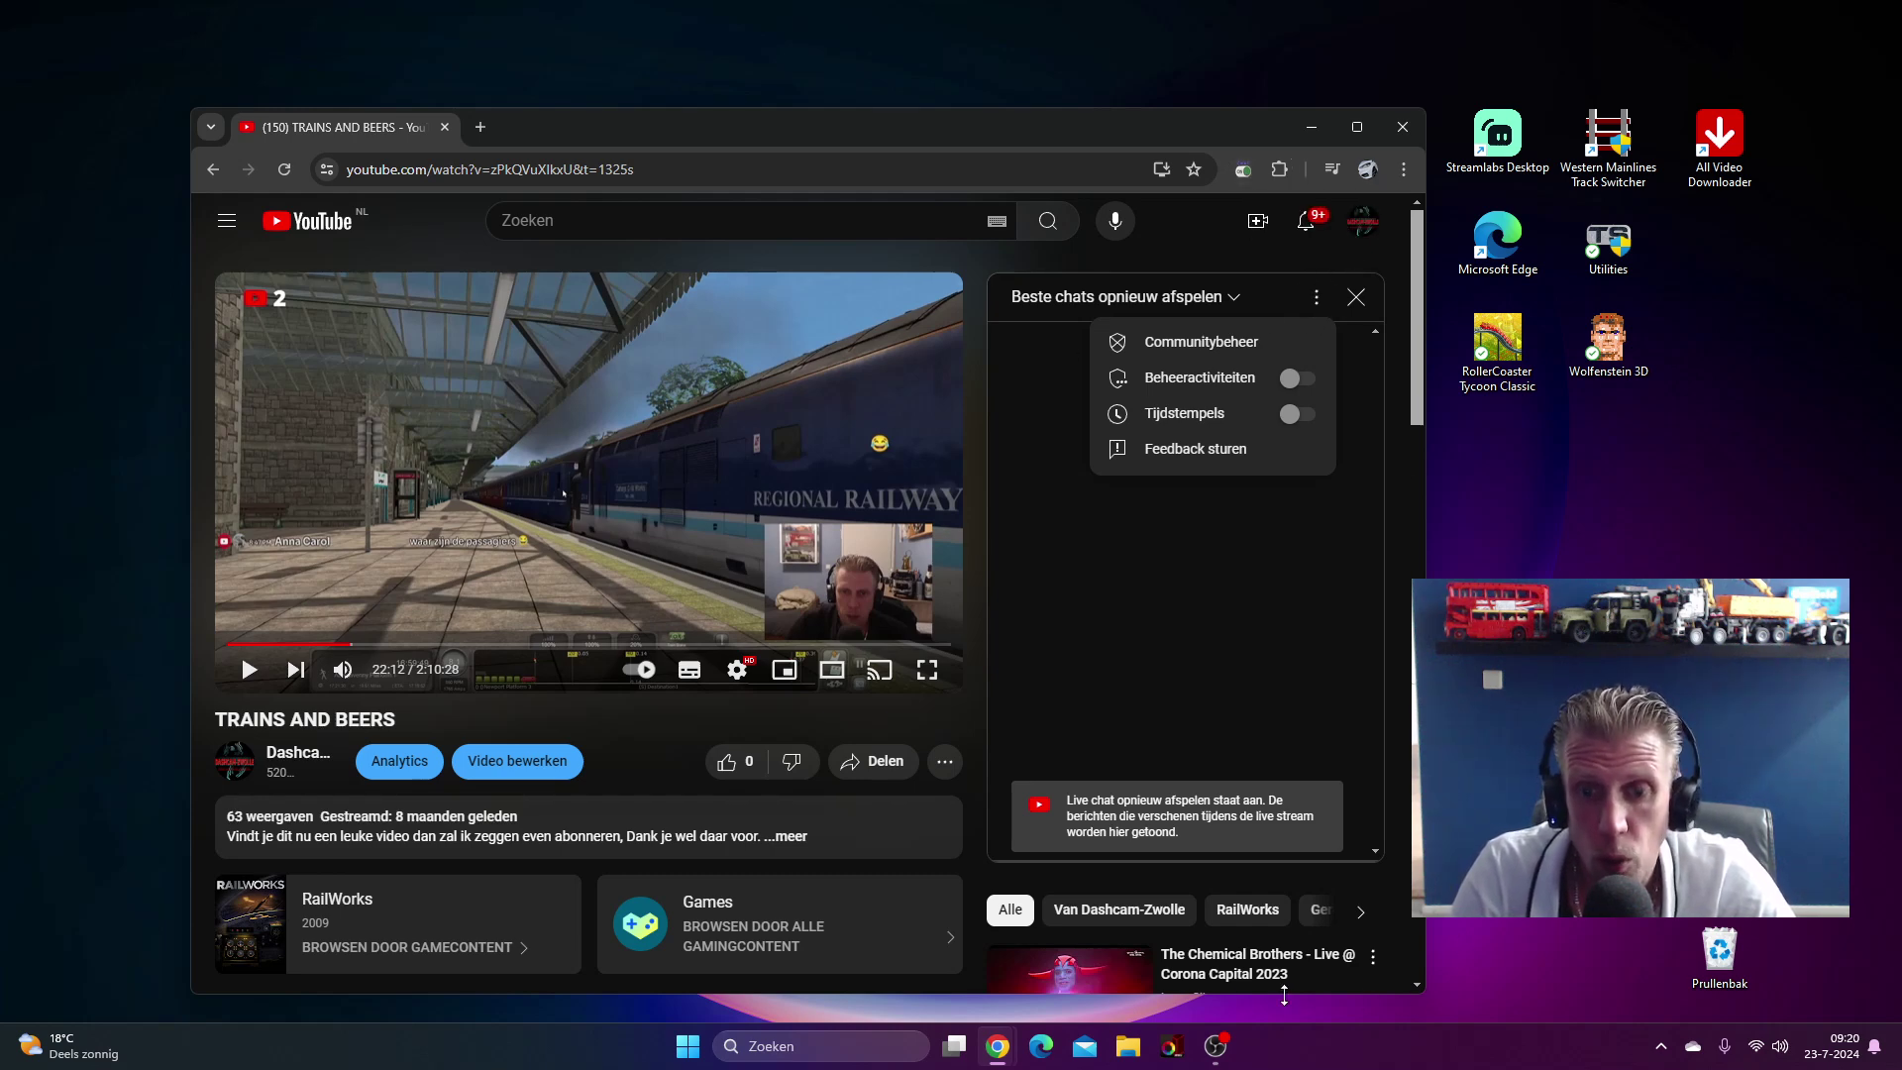
{"action": "mouse_move", "coordinate": [998, 1058]}
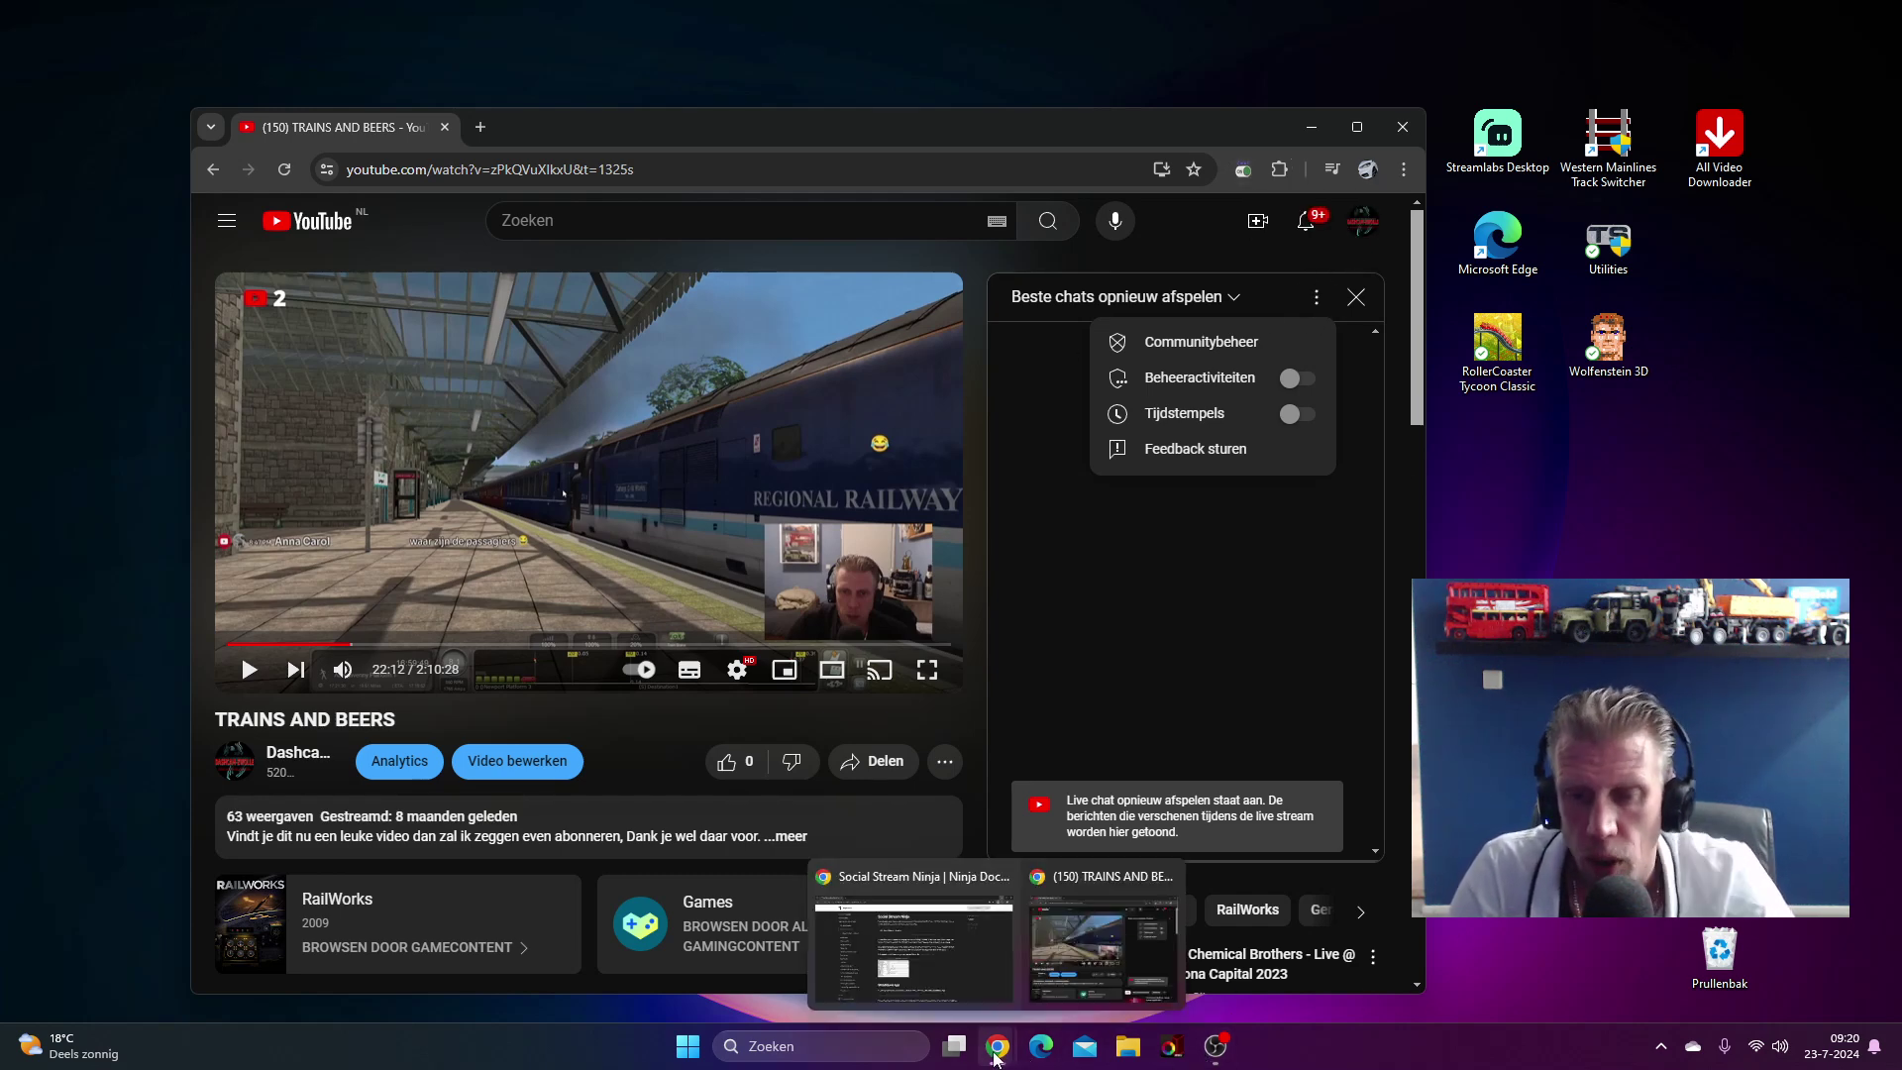
Step: Switch to OBS and maximize its window, then move it away to uncover the YouTube page
{"action": "left_click", "coordinate": [1216, 1047]}
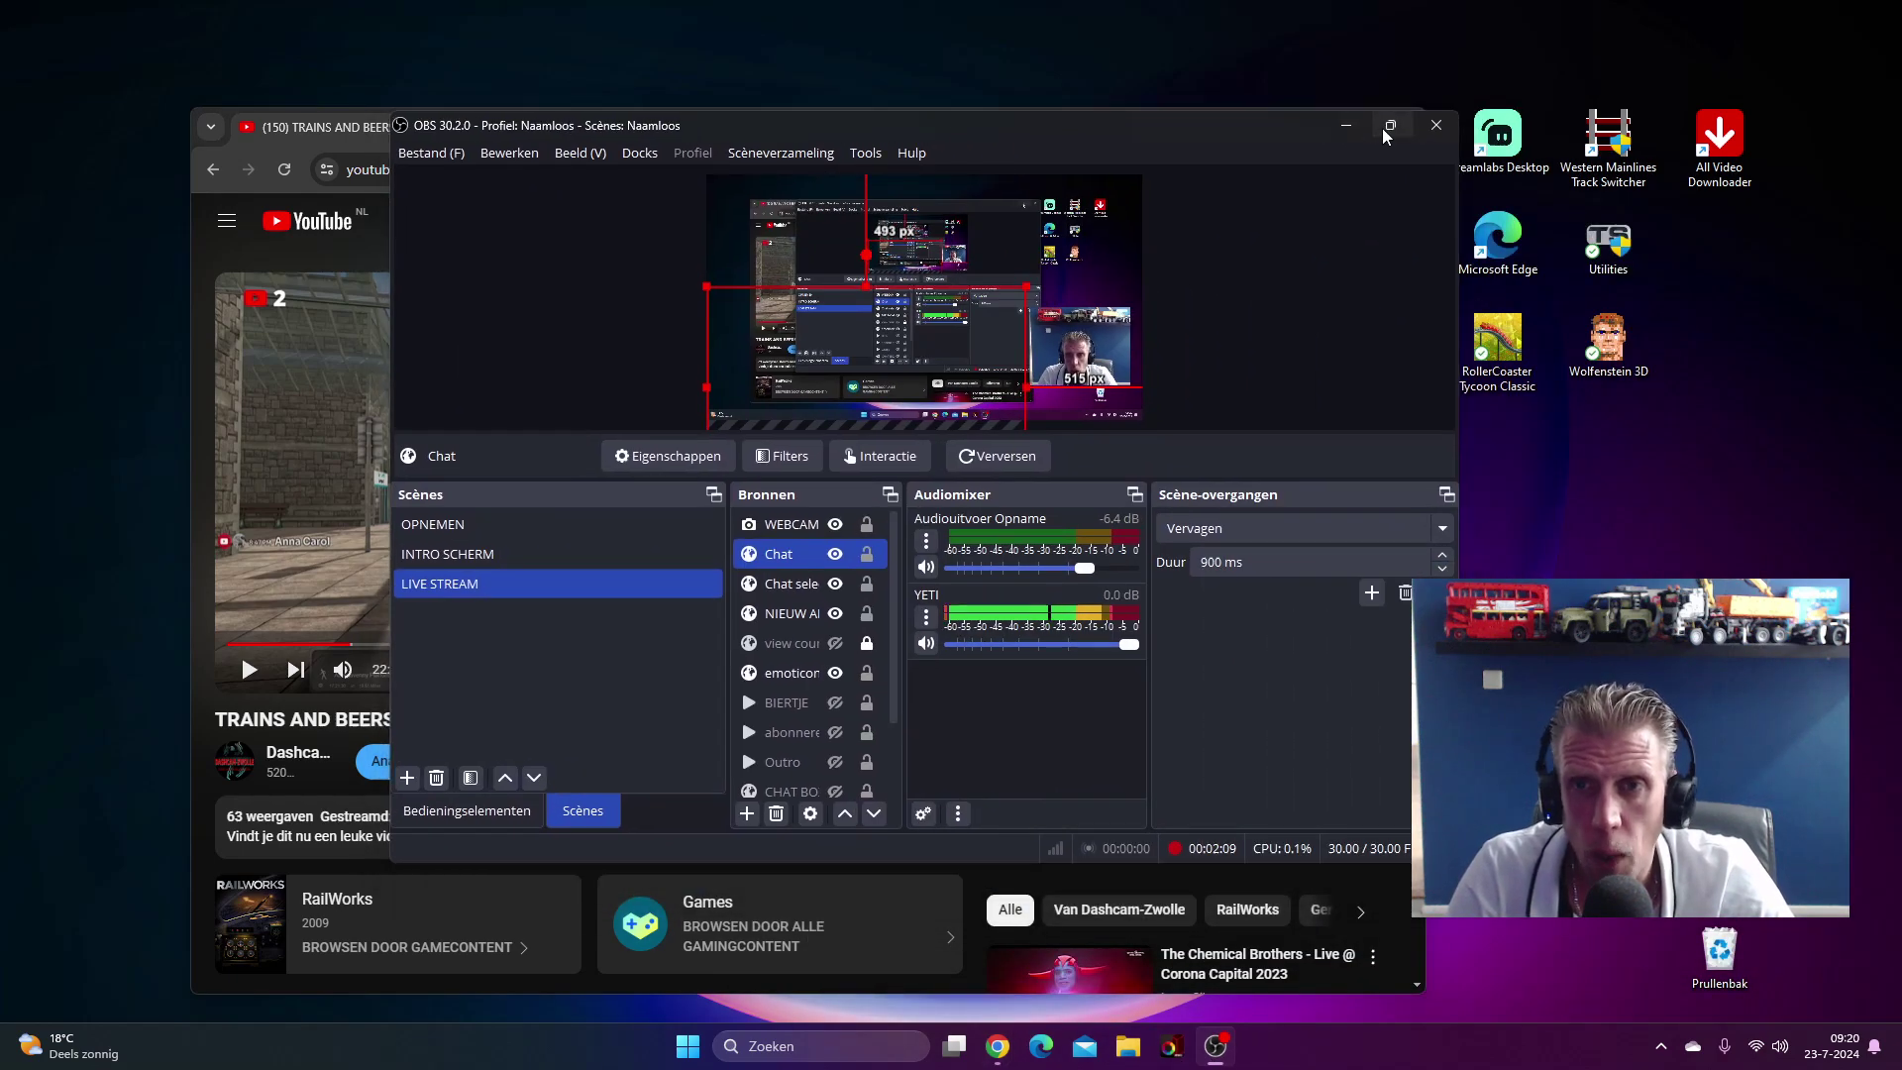
{"action": "double_click", "coordinate": [1378, 168]}
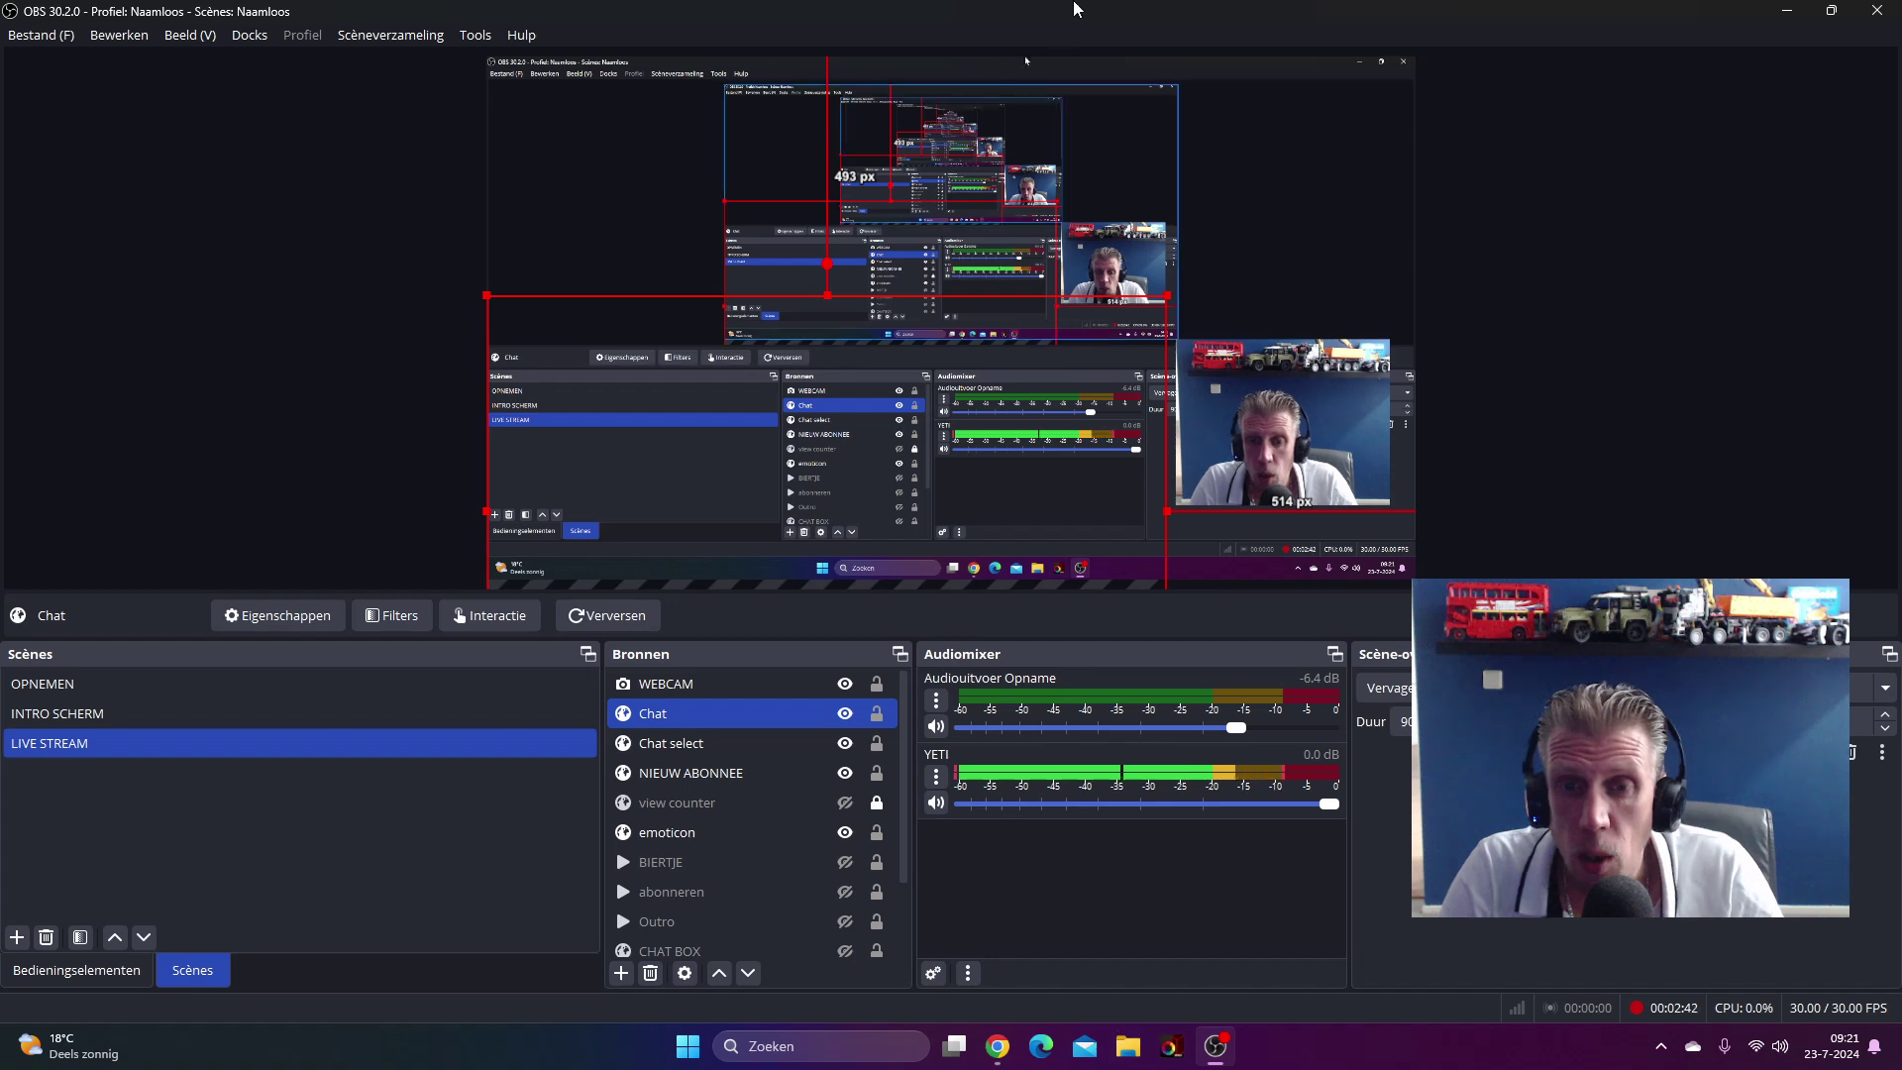
{"action": "left_click_drag", "start_coordinate": [1056, 10], "coordinate": [1901, 357]}
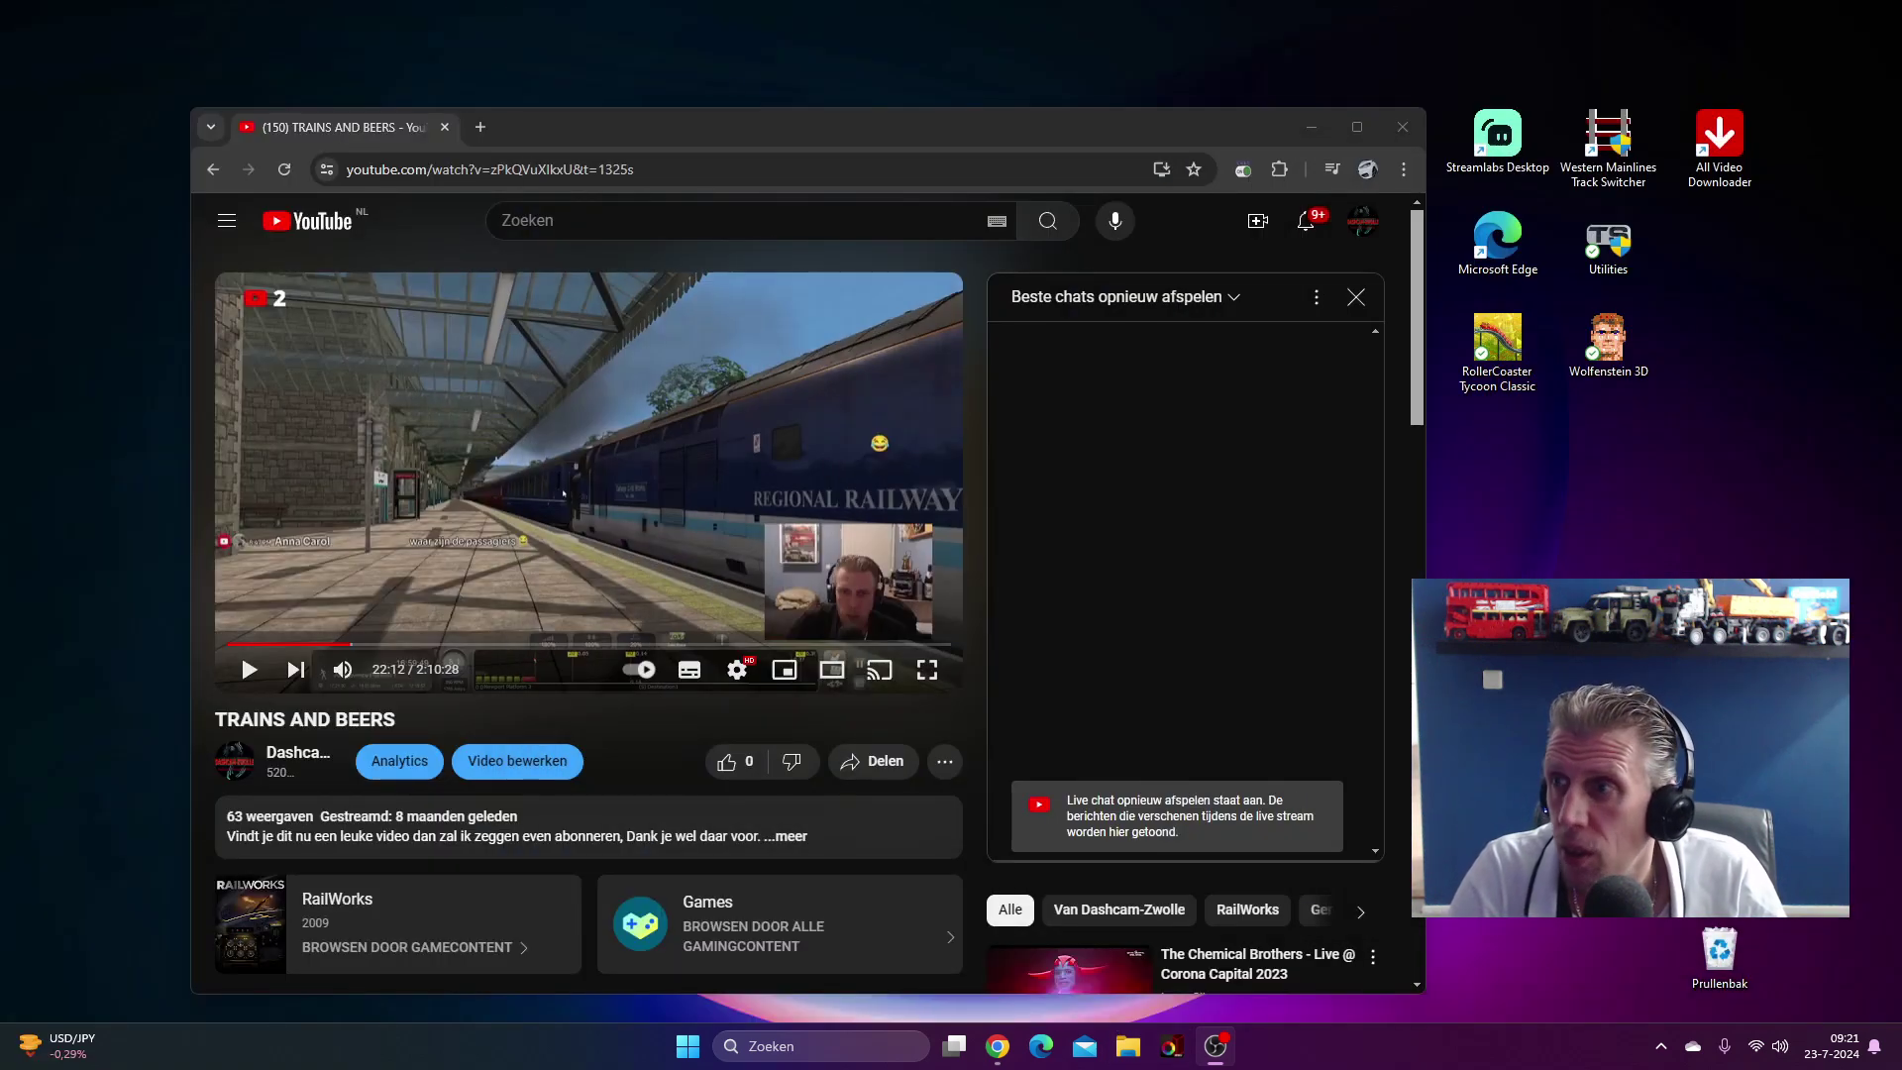
Step: Search YouTube for "micheal obs"
{"action": "left_click", "coordinate": [585, 223]}
{"action": "type", "text": "m"}
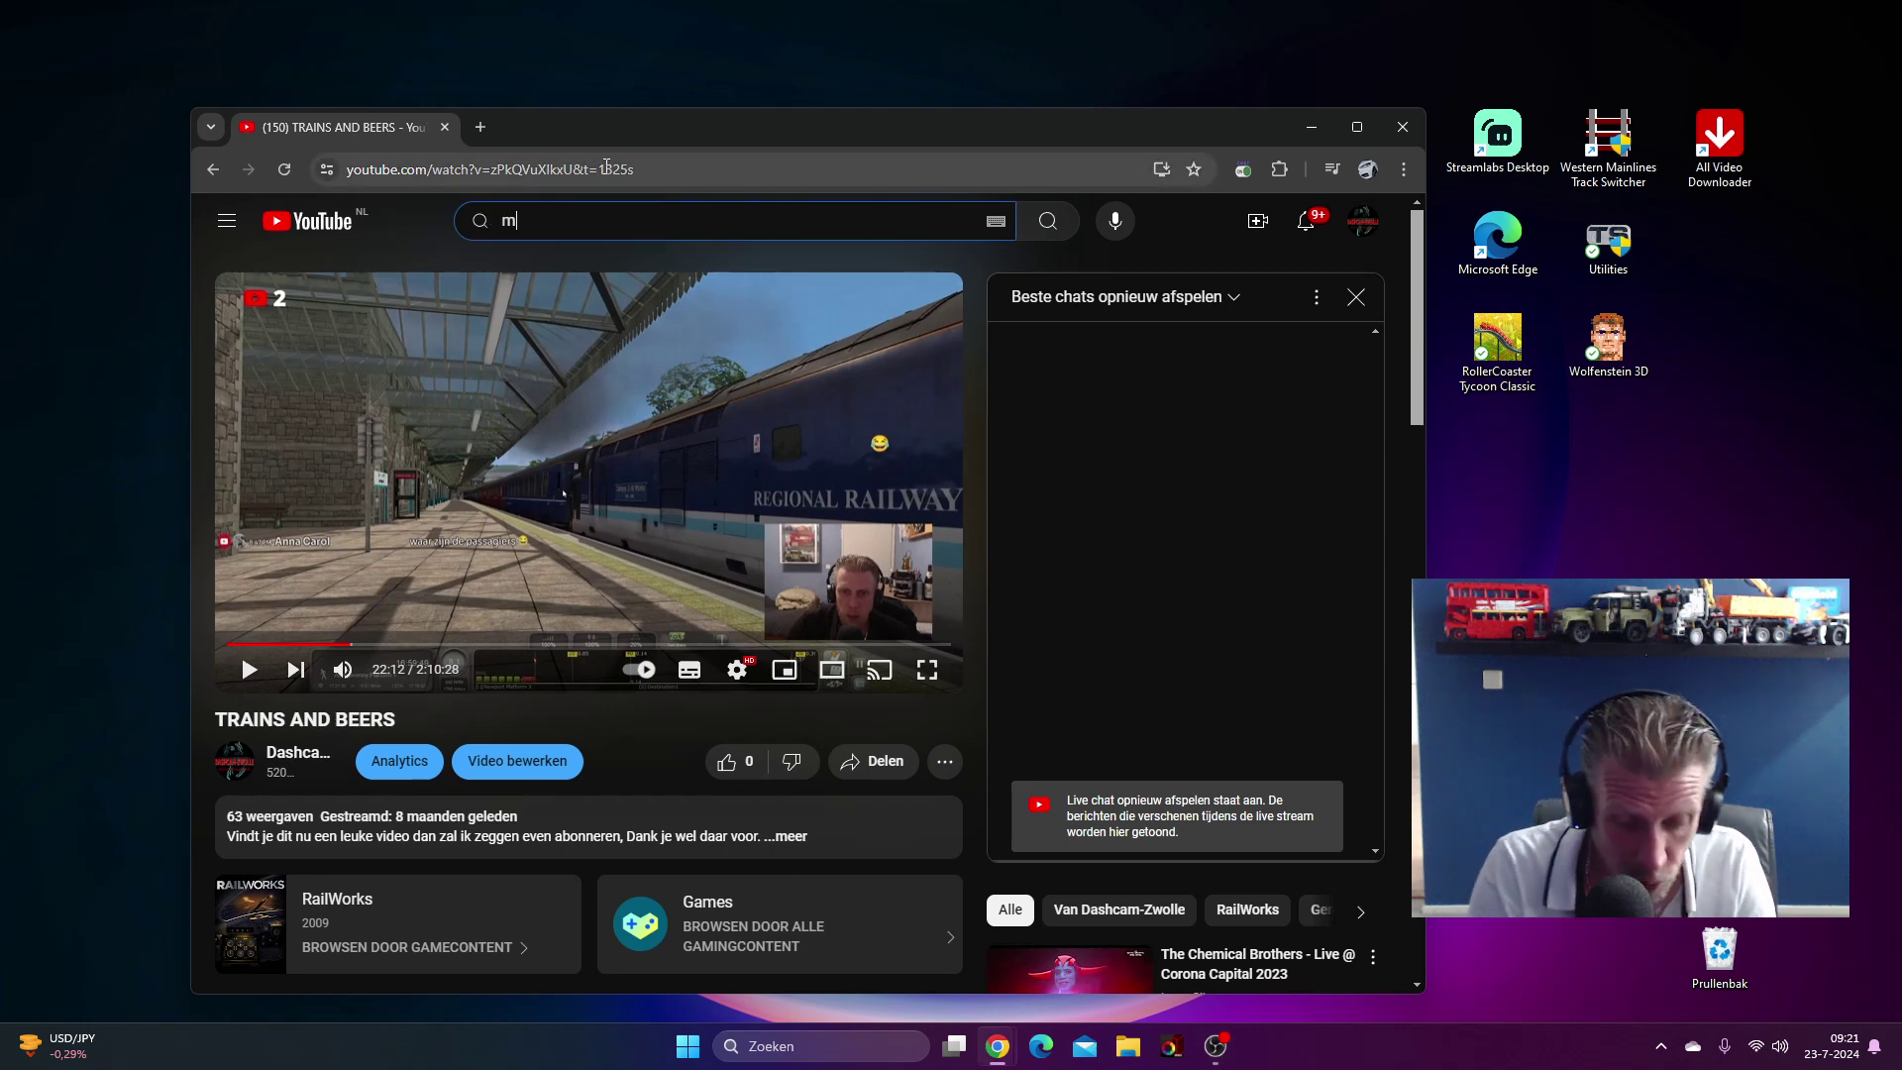
{"action": "type", "text": "icheal fl"}
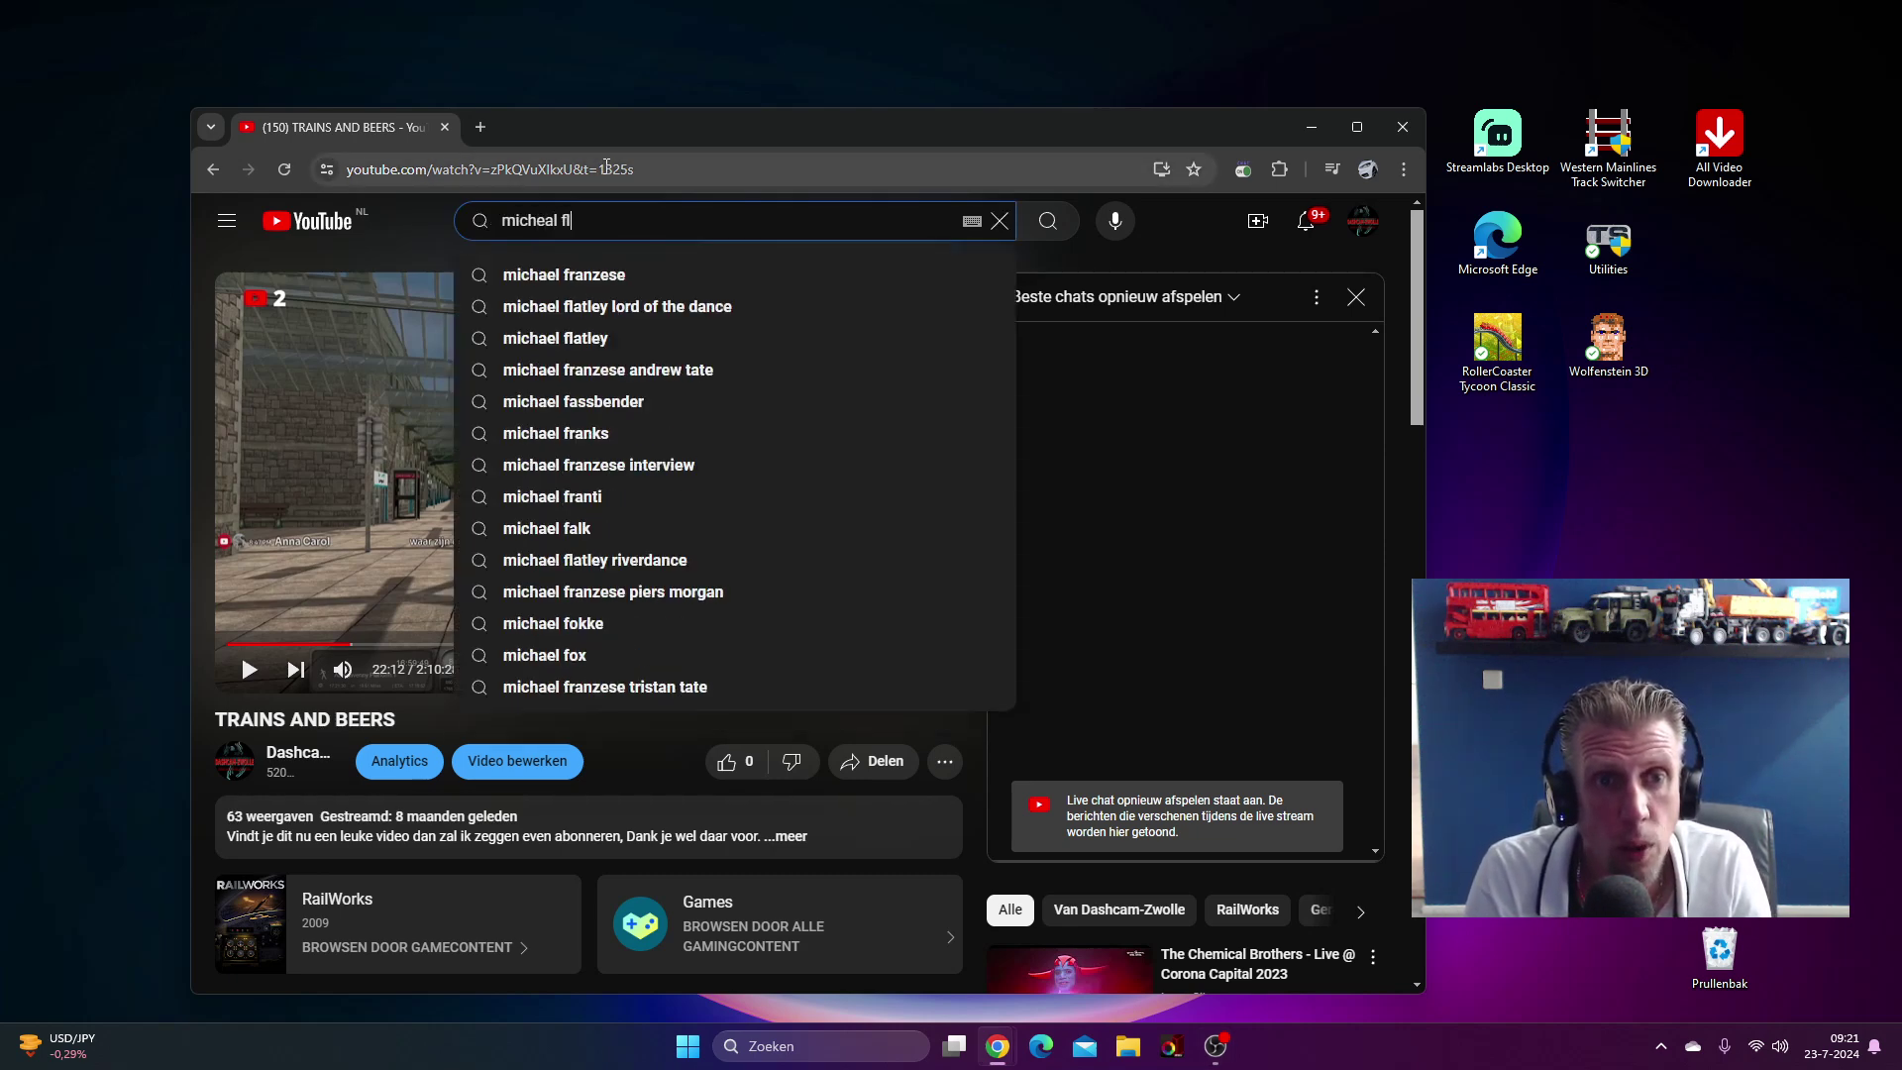
{"action": "key", "text": "BackSpace"}
{"action": "key", "text": "BackSpace"}
{"action": "type", "text": "oi"}
{"action": "key", "text": "BackSpace"}
{"action": "type", "text": "ob"}
{"action": "key", "text": "BackSpace"}
{"action": "key", "text": "BackSpace"}
{"action": "type", "text": "bs"}
{"action": "key", "text": "Return"}
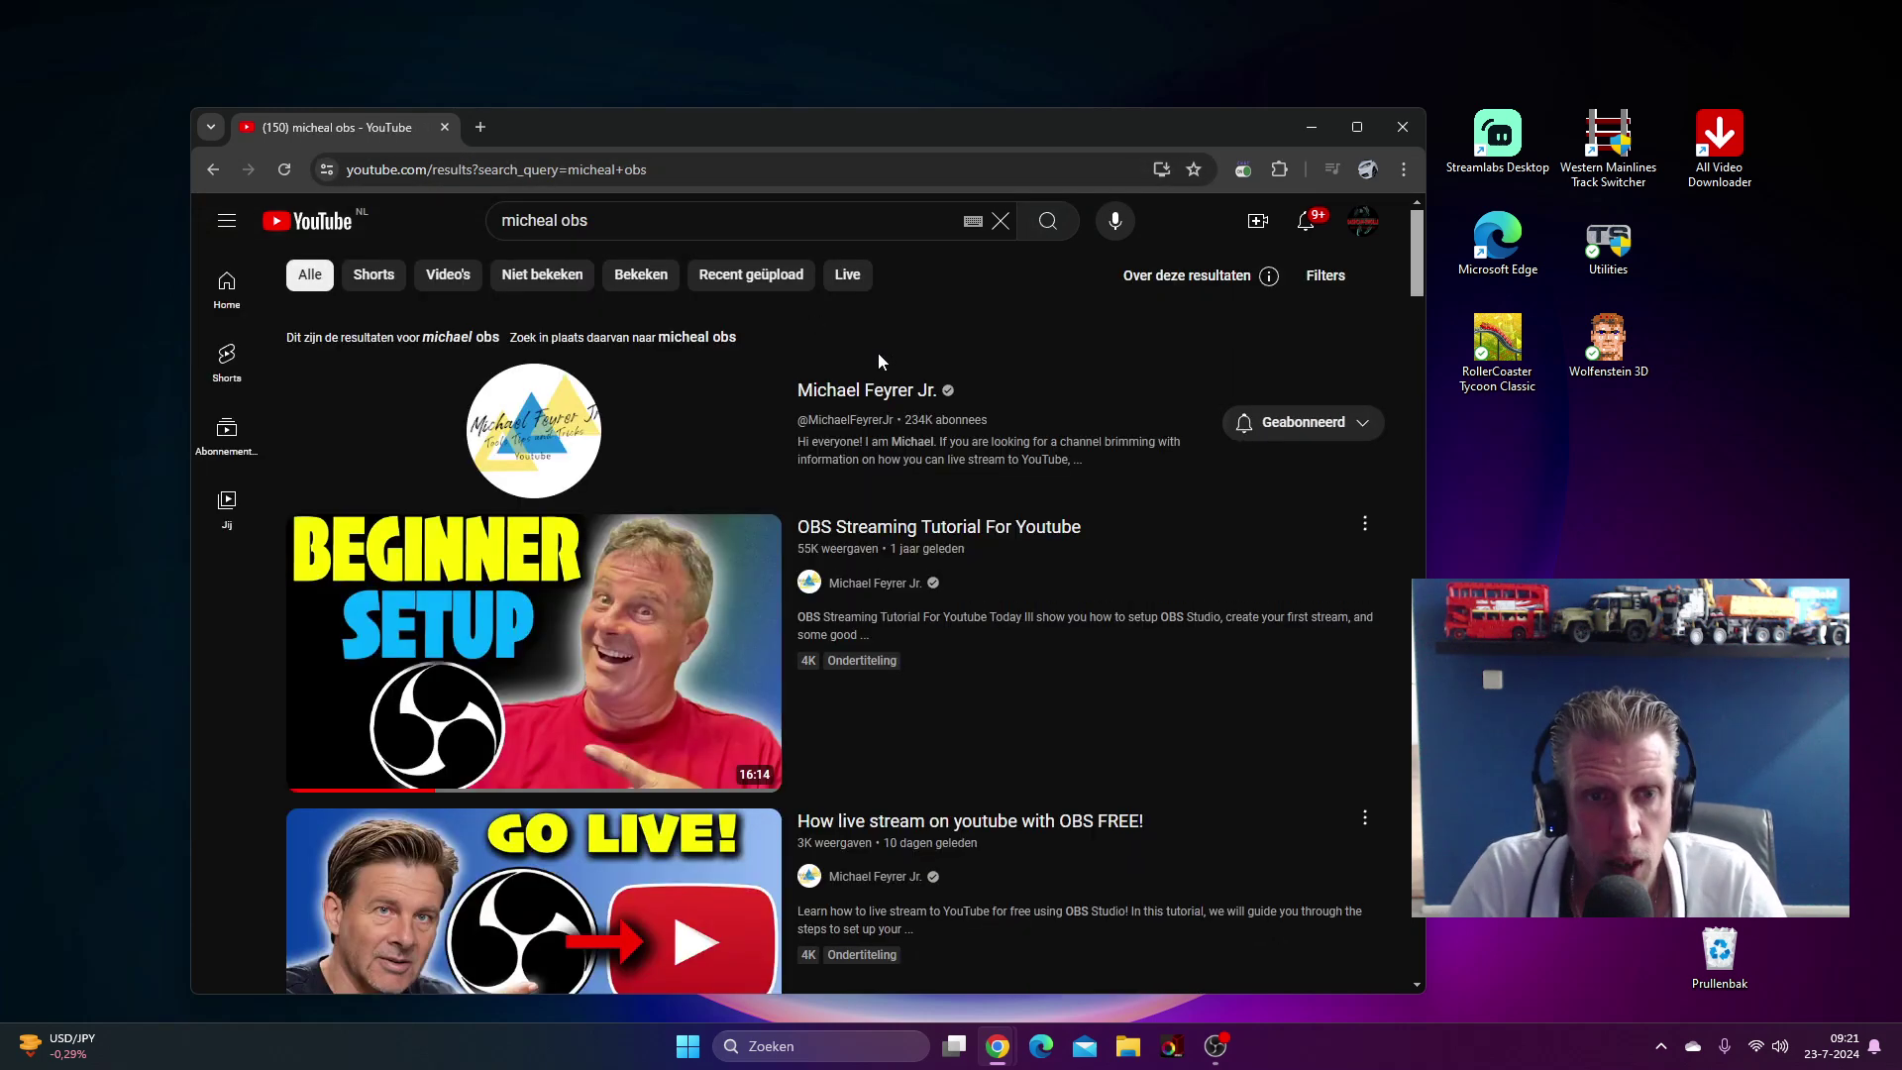
Step: Open the Michael Feyrer Jr. channel from the search results and maximize the browser window
{"action": "left_click", "coordinate": [874, 389]}
{"action": "left_click", "coordinate": [1357, 126]}
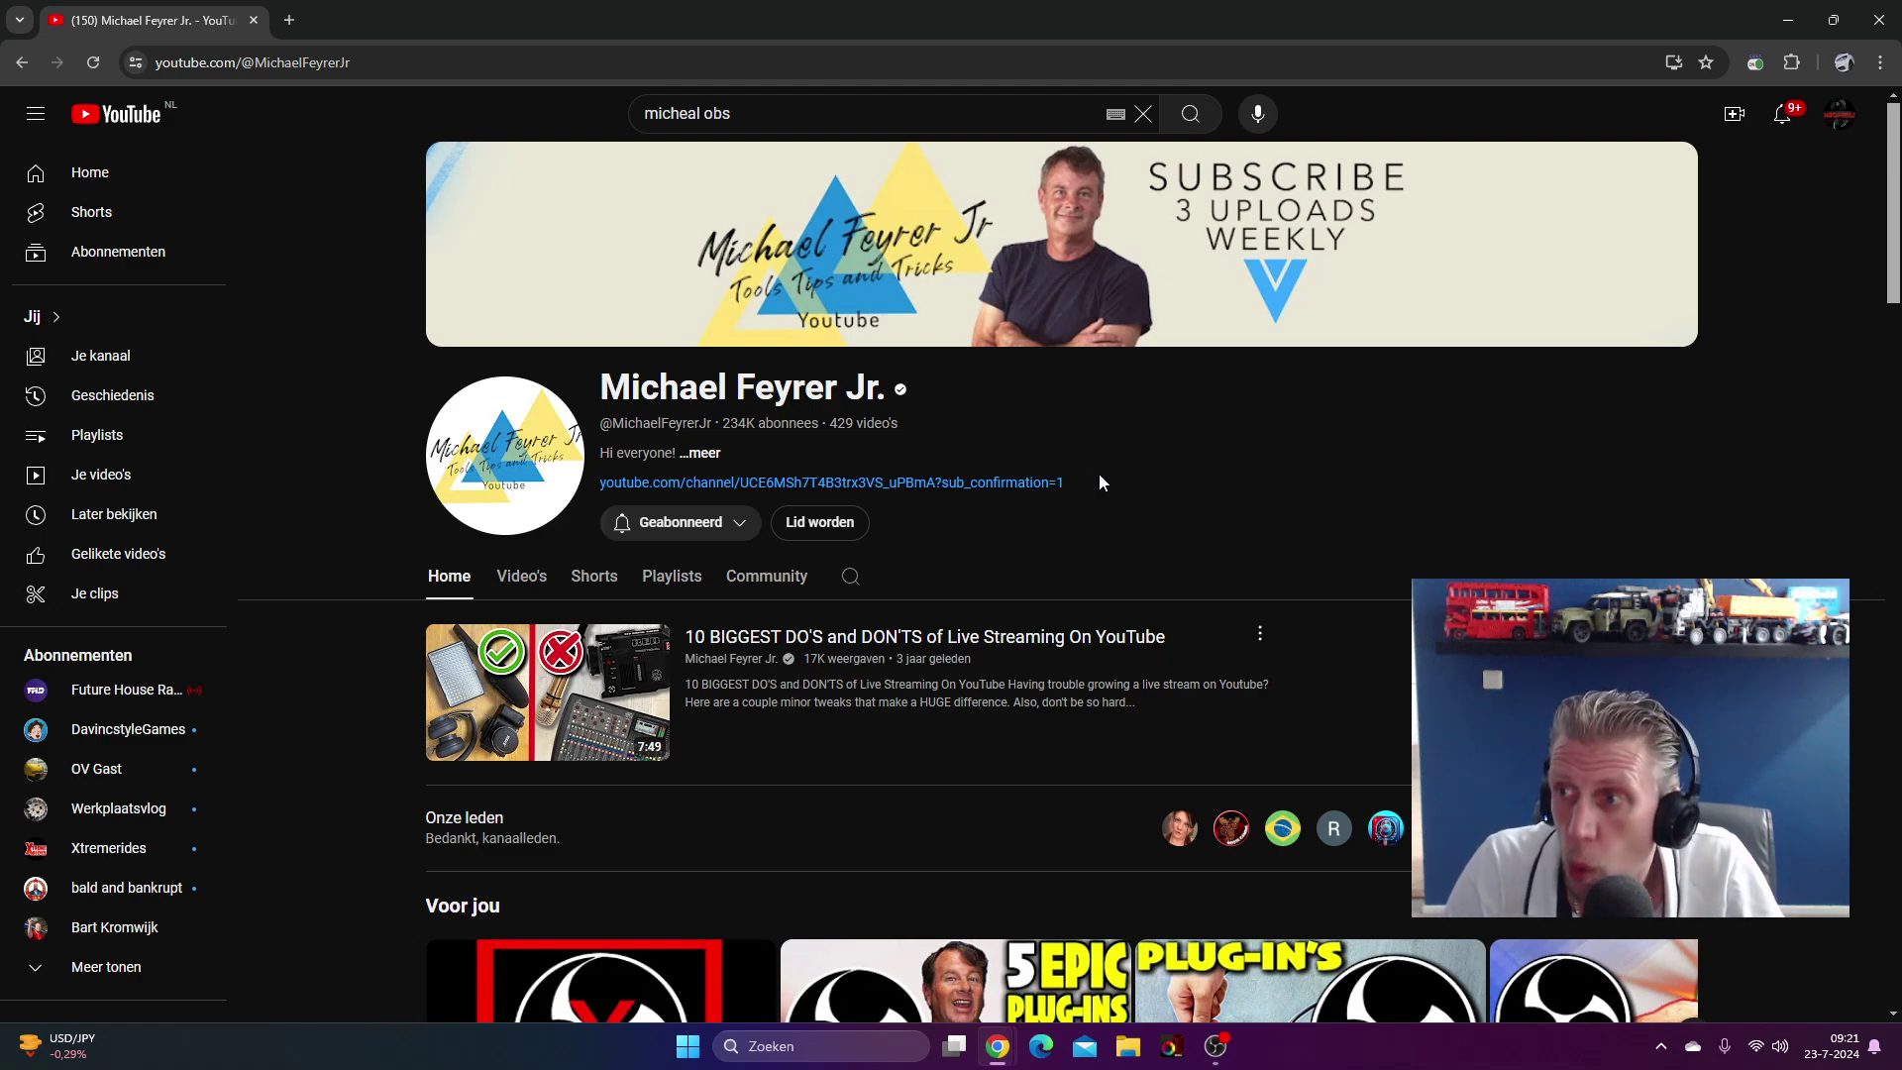
Step: Browse the featured and popular OBS videos on the Michael Feyrer Jr. channel's home page, then return to its banner
{"action": "scroll", "coordinate": [1293, 497], "scroll_direction": "down", "scroll_amount": 7}
{"action": "scroll", "coordinate": [1339, 509], "scroll_direction": "down", "scroll_amount": 6}
{"action": "scroll", "coordinate": [1337, 511], "scroll_direction": "down", "scroll_amount": 3}
{"action": "scroll", "coordinate": [1336, 507], "scroll_direction": "up", "scroll_amount": 9}
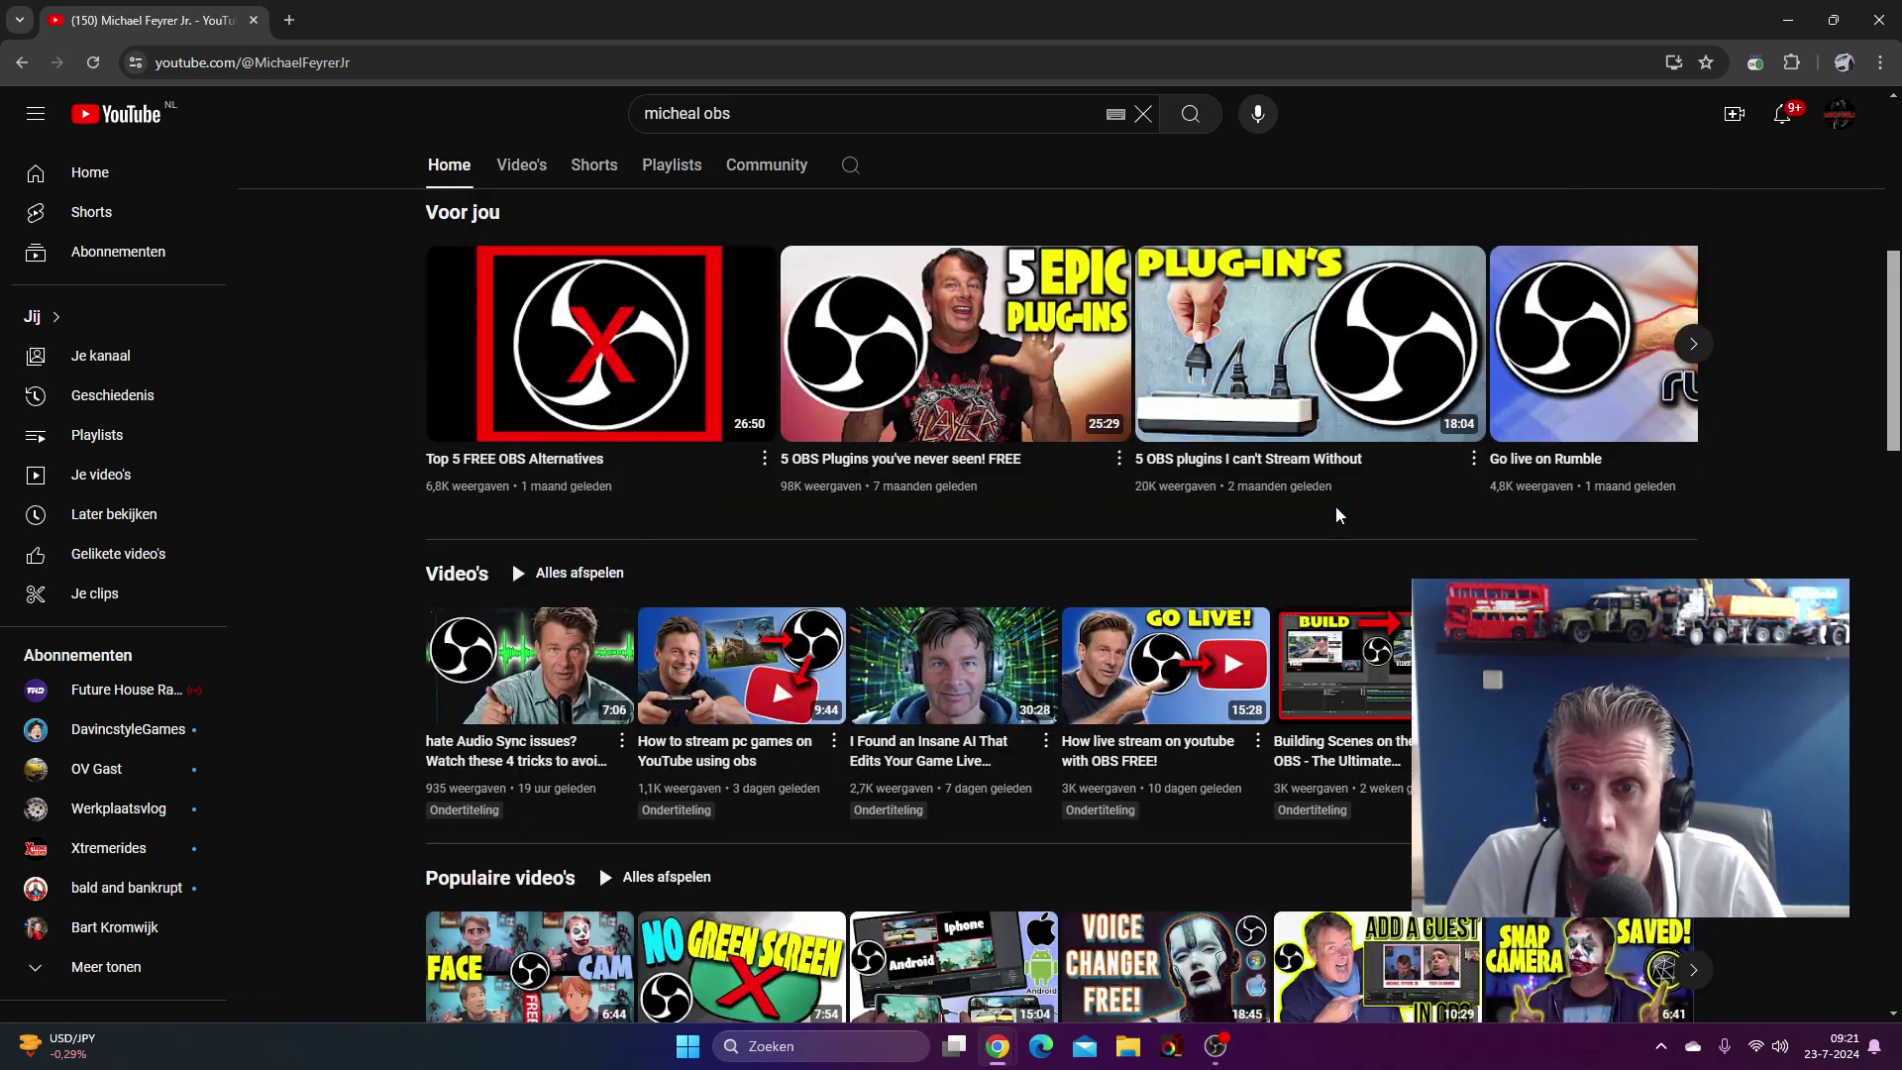
{"action": "scroll", "coordinate": [1331, 522], "scroll_direction": "up", "scroll_amount": 7}
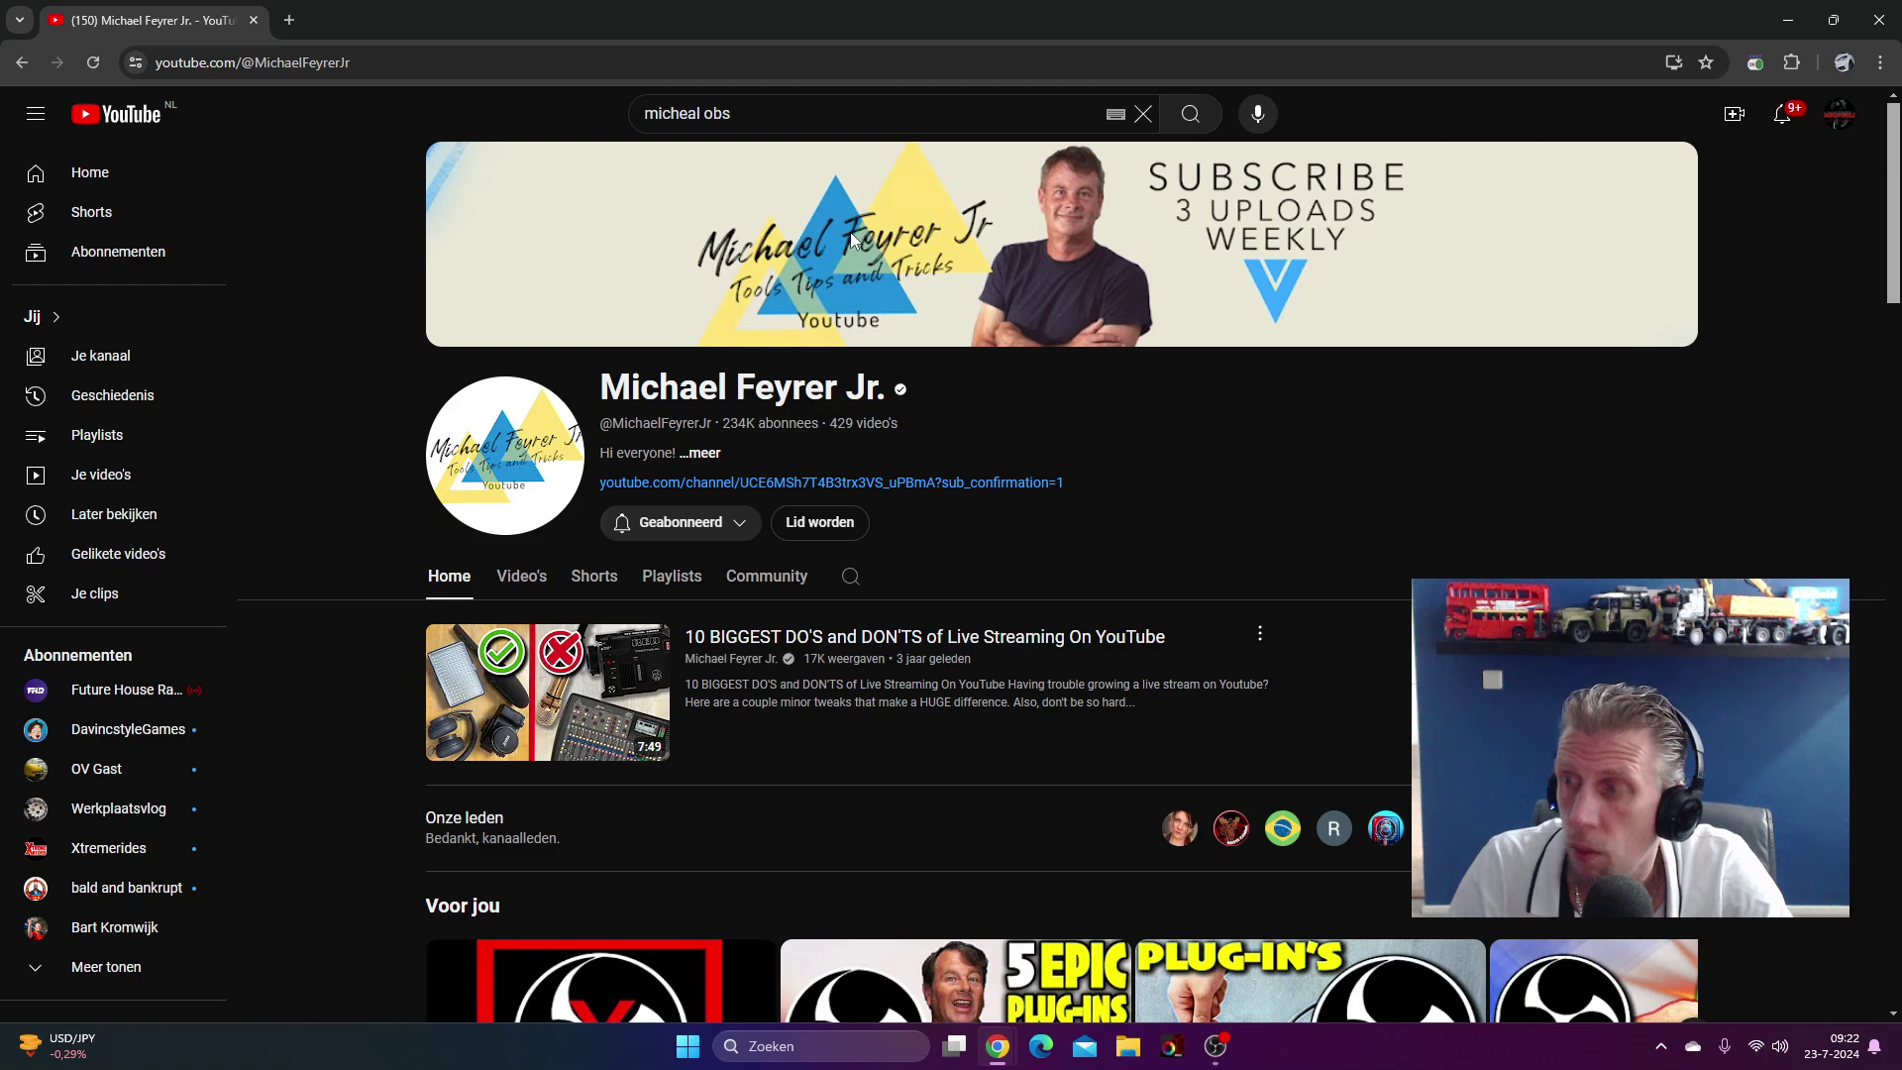
Step: Minimize the browser, switch to OBS with its window maximized, and deselect the Chat source
{"action": "left_click", "coordinate": [1774, 20]}
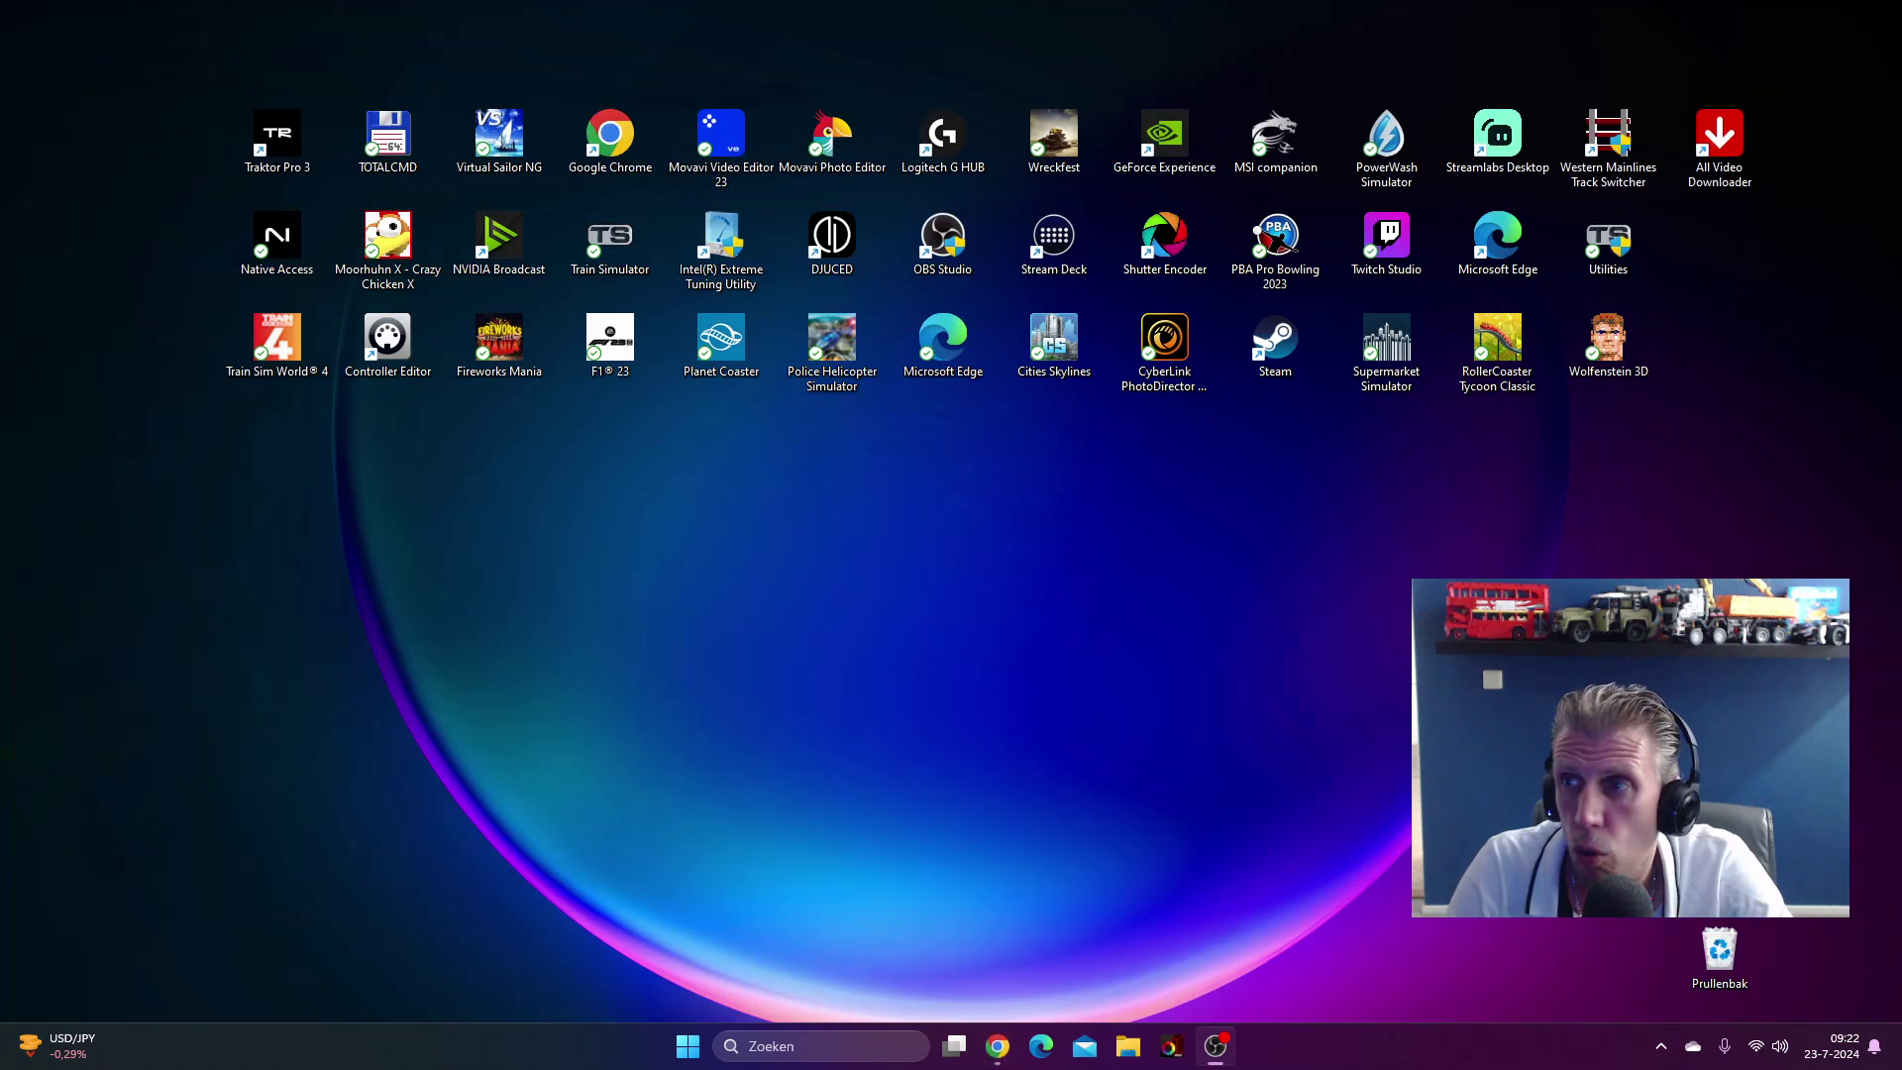
{"action": "left_click", "coordinate": [1215, 1046]}
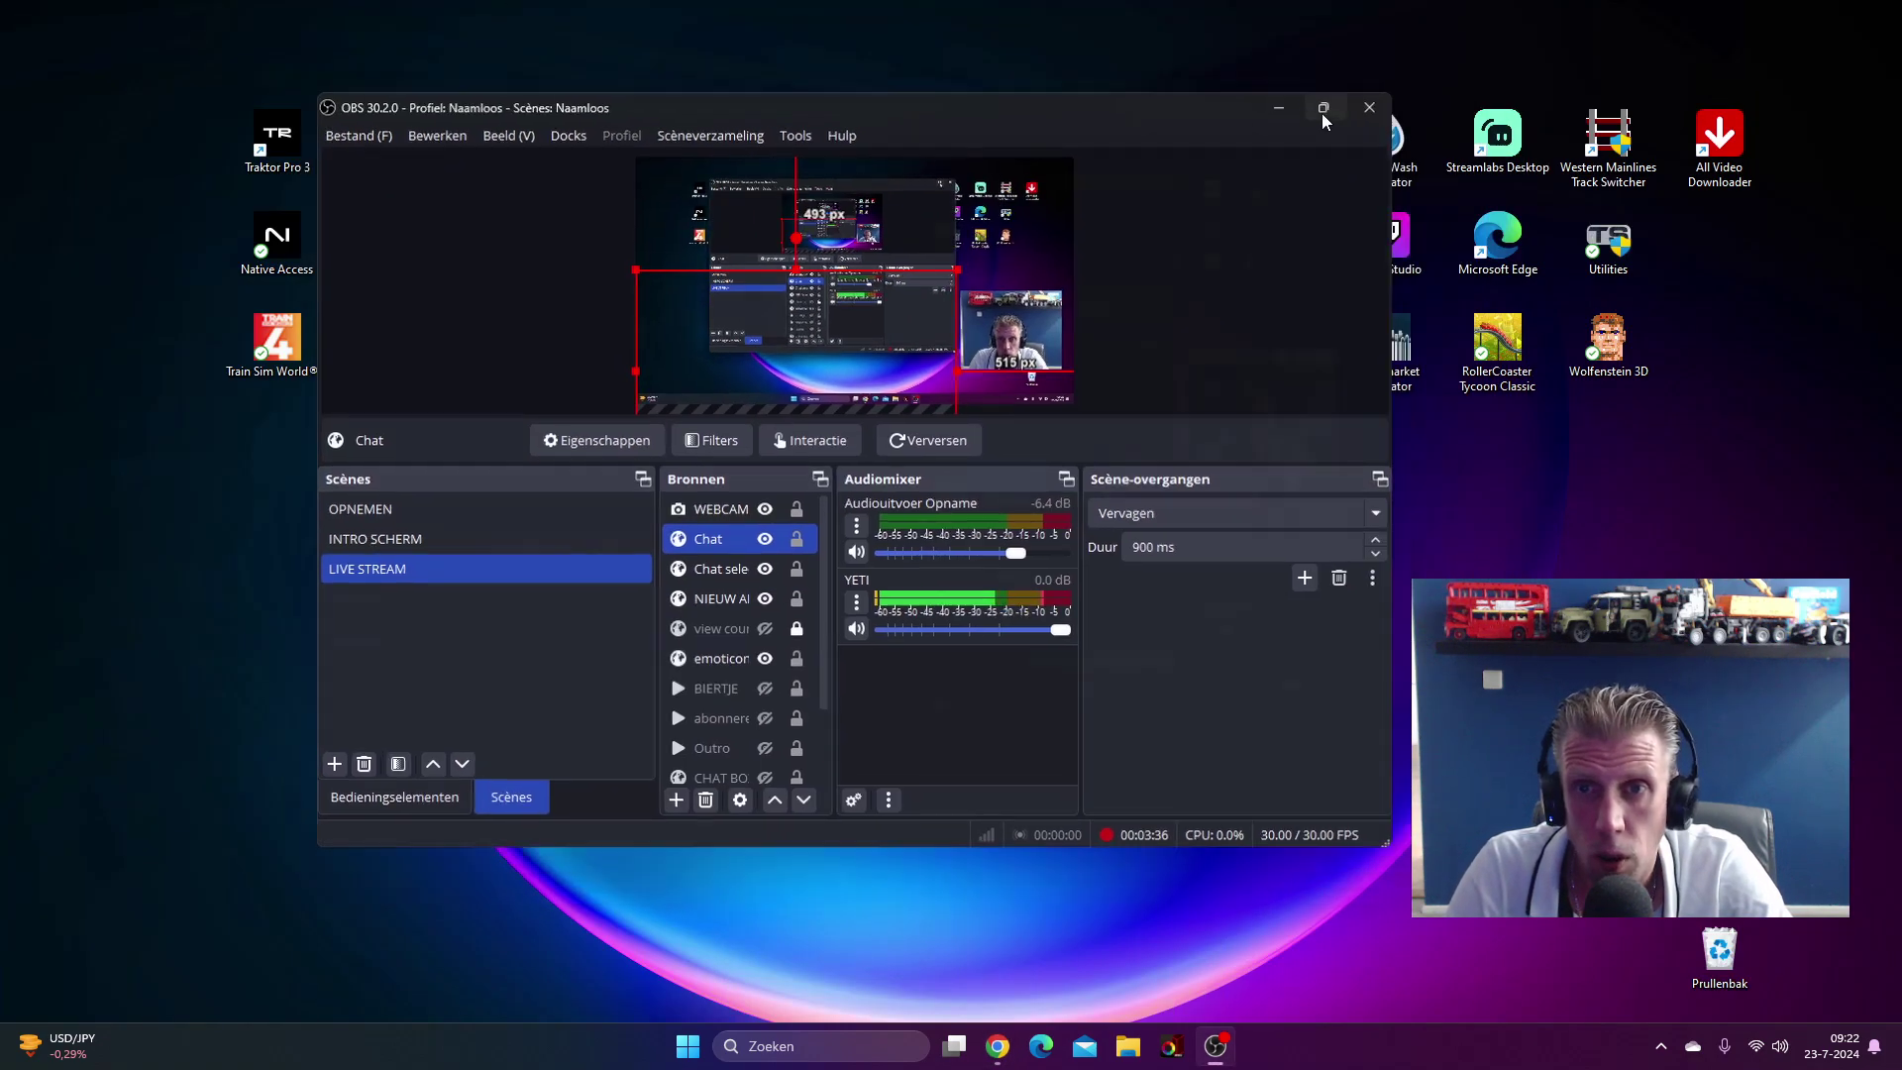
{"action": "left_click", "coordinate": [1321, 109]}
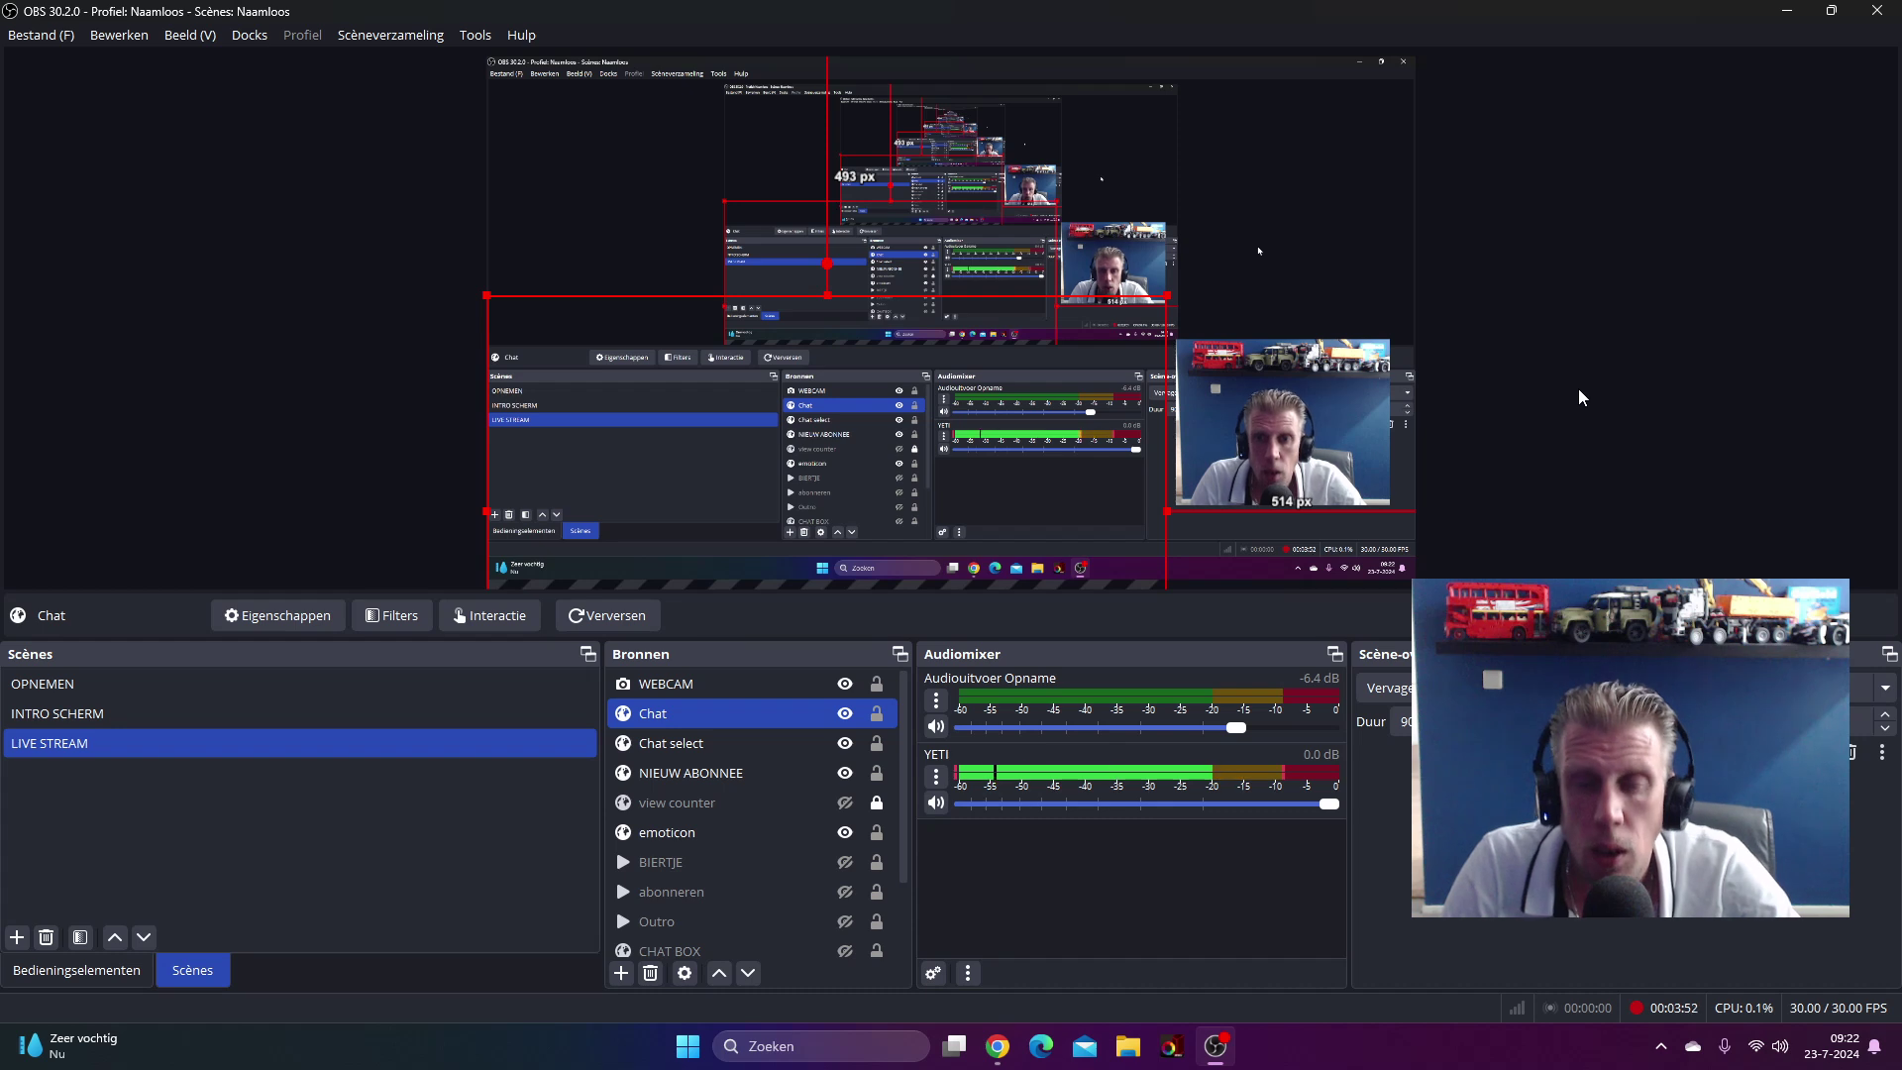
{"action": "left_click", "coordinate": [1522, 335]}
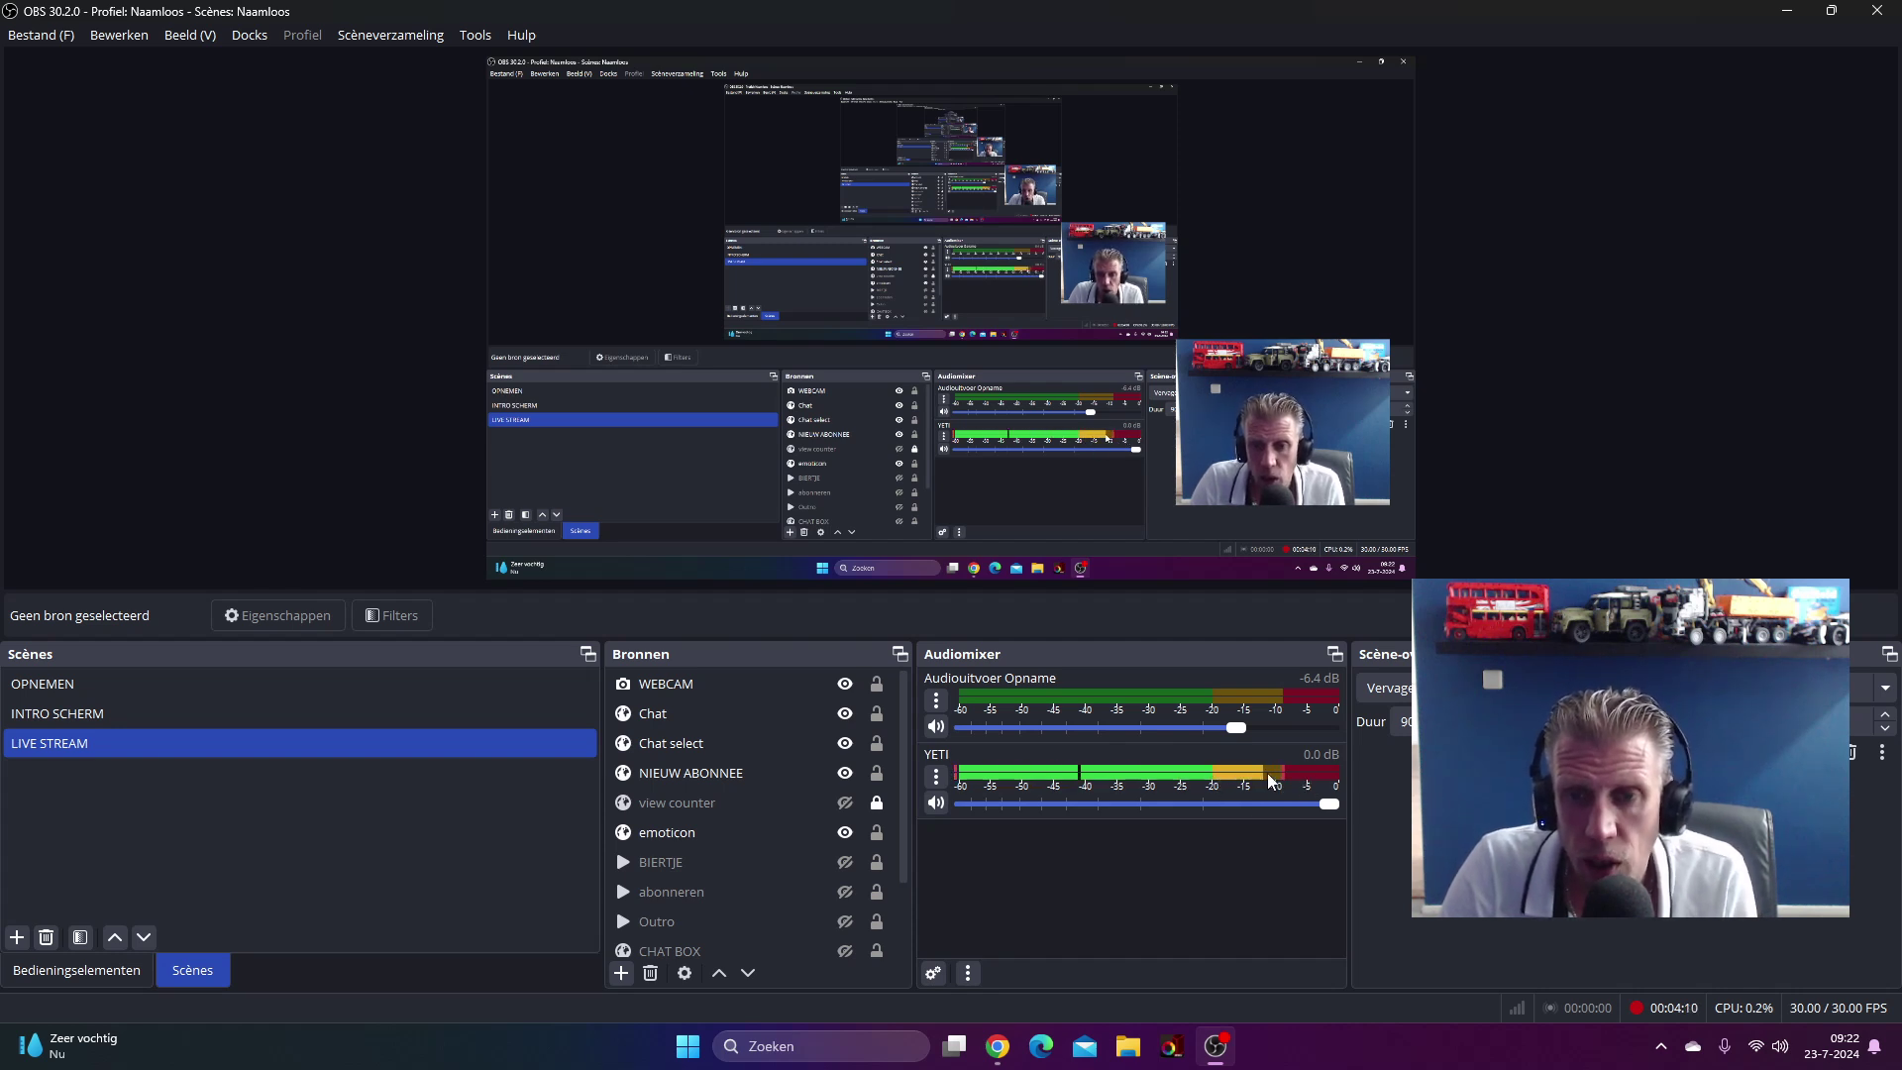
Step: Look through the source list of the LIVE STREAM scene and highlight the view counter source
{"action": "scroll", "coordinate": [901, 809], "scroll_direction": "down", "scroll_amount": 1}
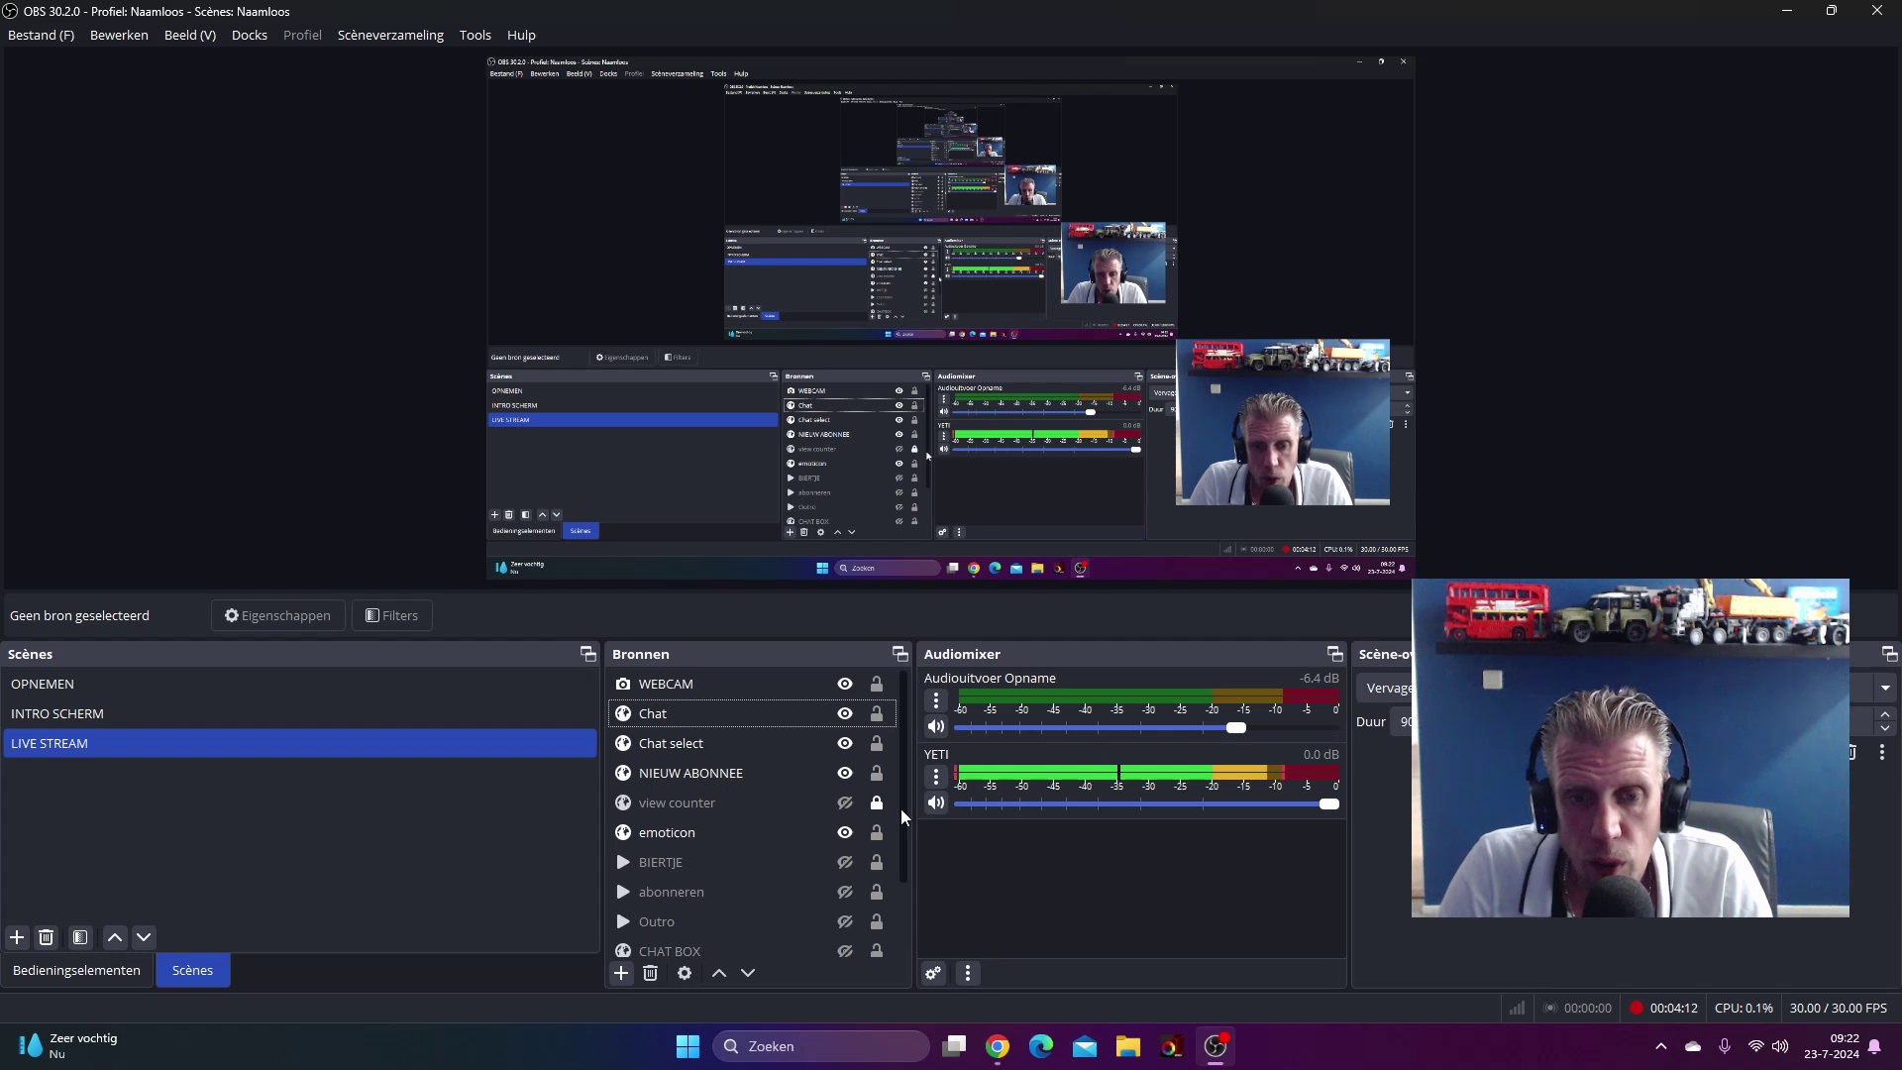
{"action": "left_click", "coordinate": [715, 808]}
{"action": "key", "text": "Up"}
{"action": "key", "text": "Up"}
{"action": "key", "text": "Up"}
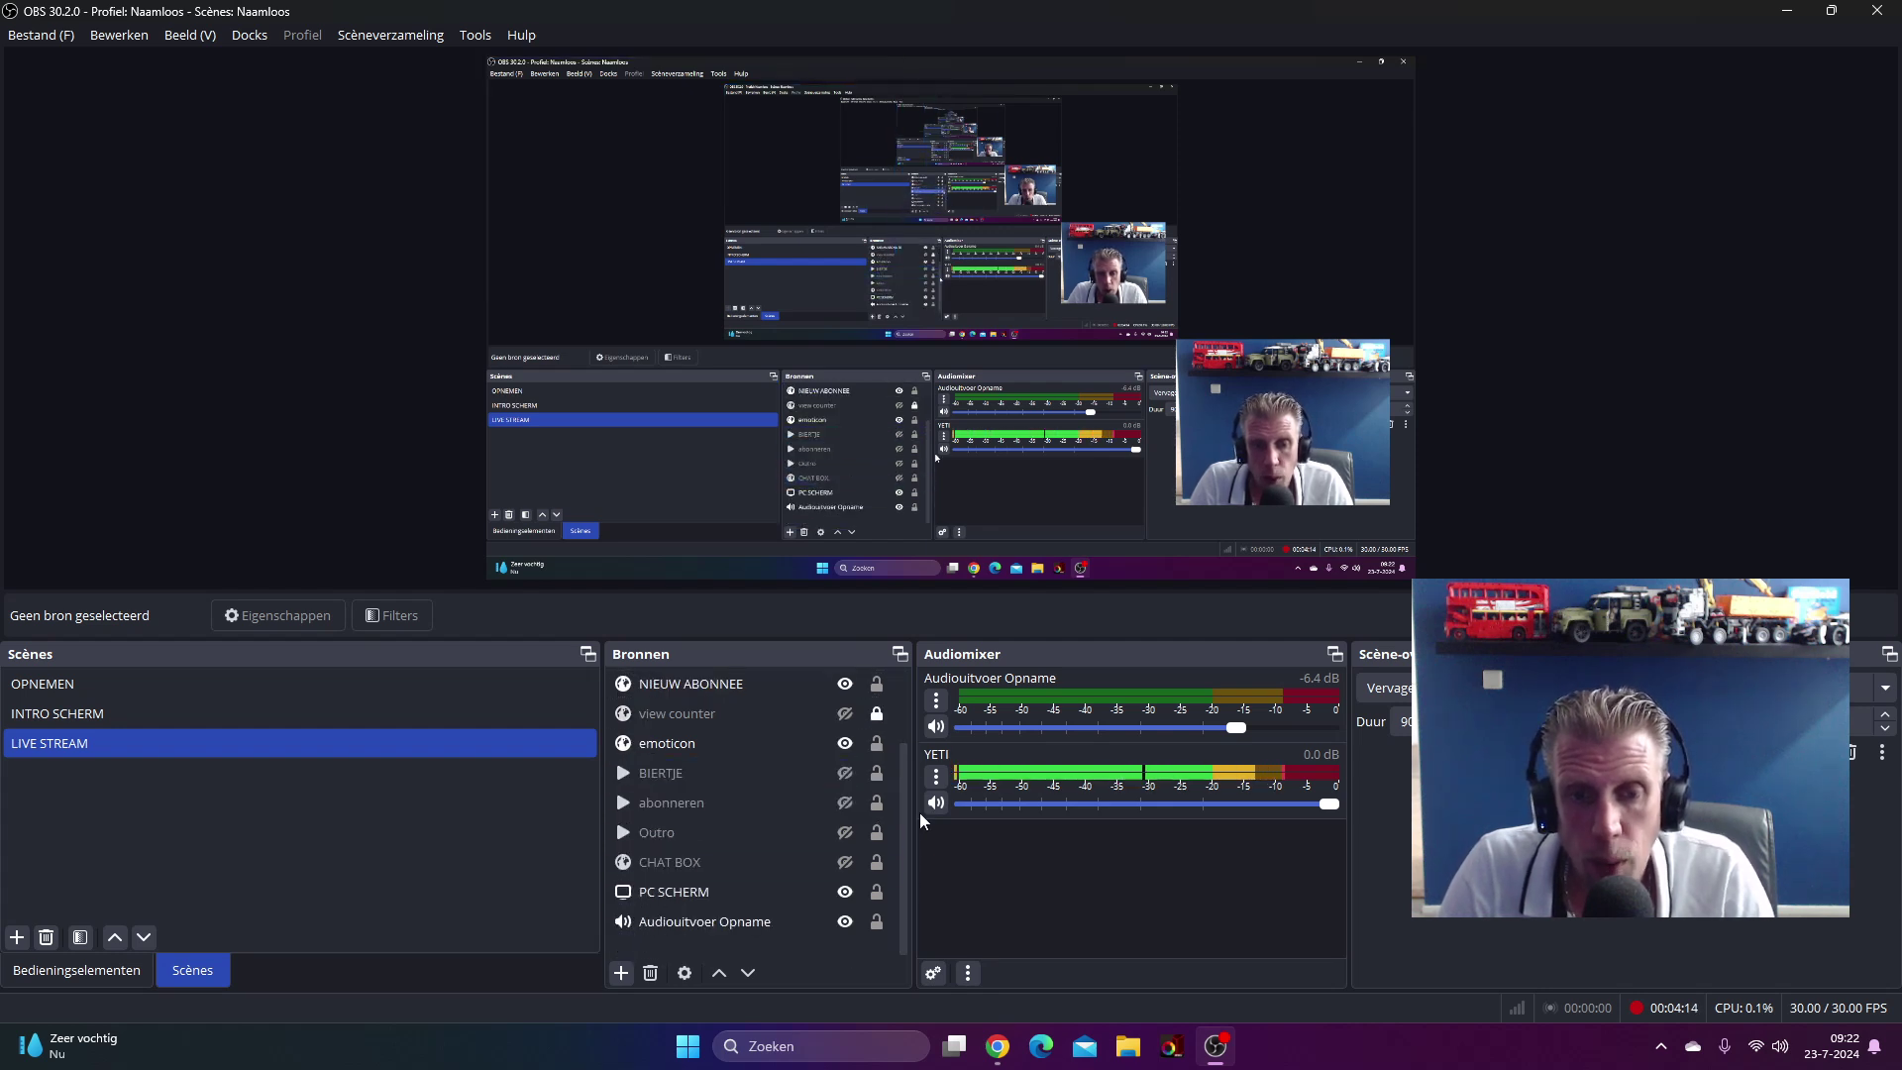
{"action": "scroll", "coordinate": [901, 818], "scroll_direction": "up", "scroll_amount": 1}
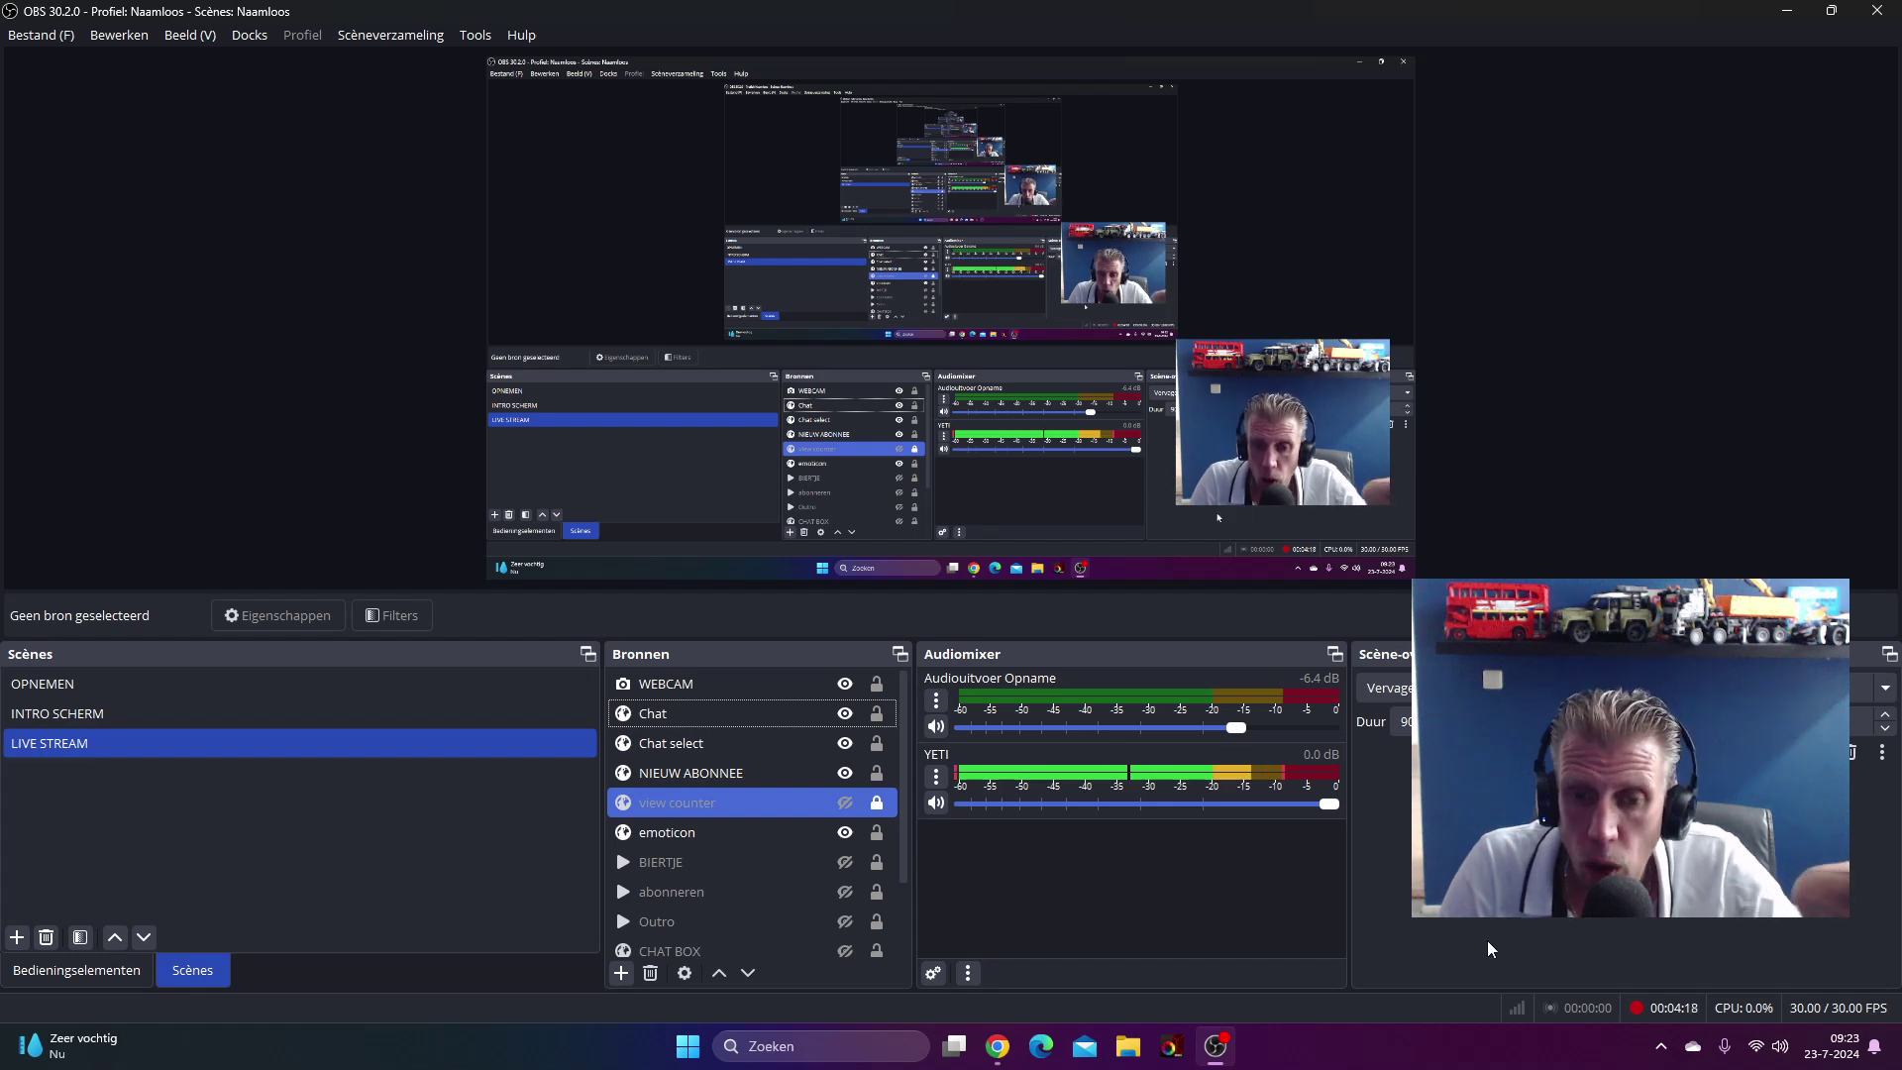
Step: Switch from OBS to an open Chrome window
{"action": "mouse_move", "coordinate": [998, 1047]}
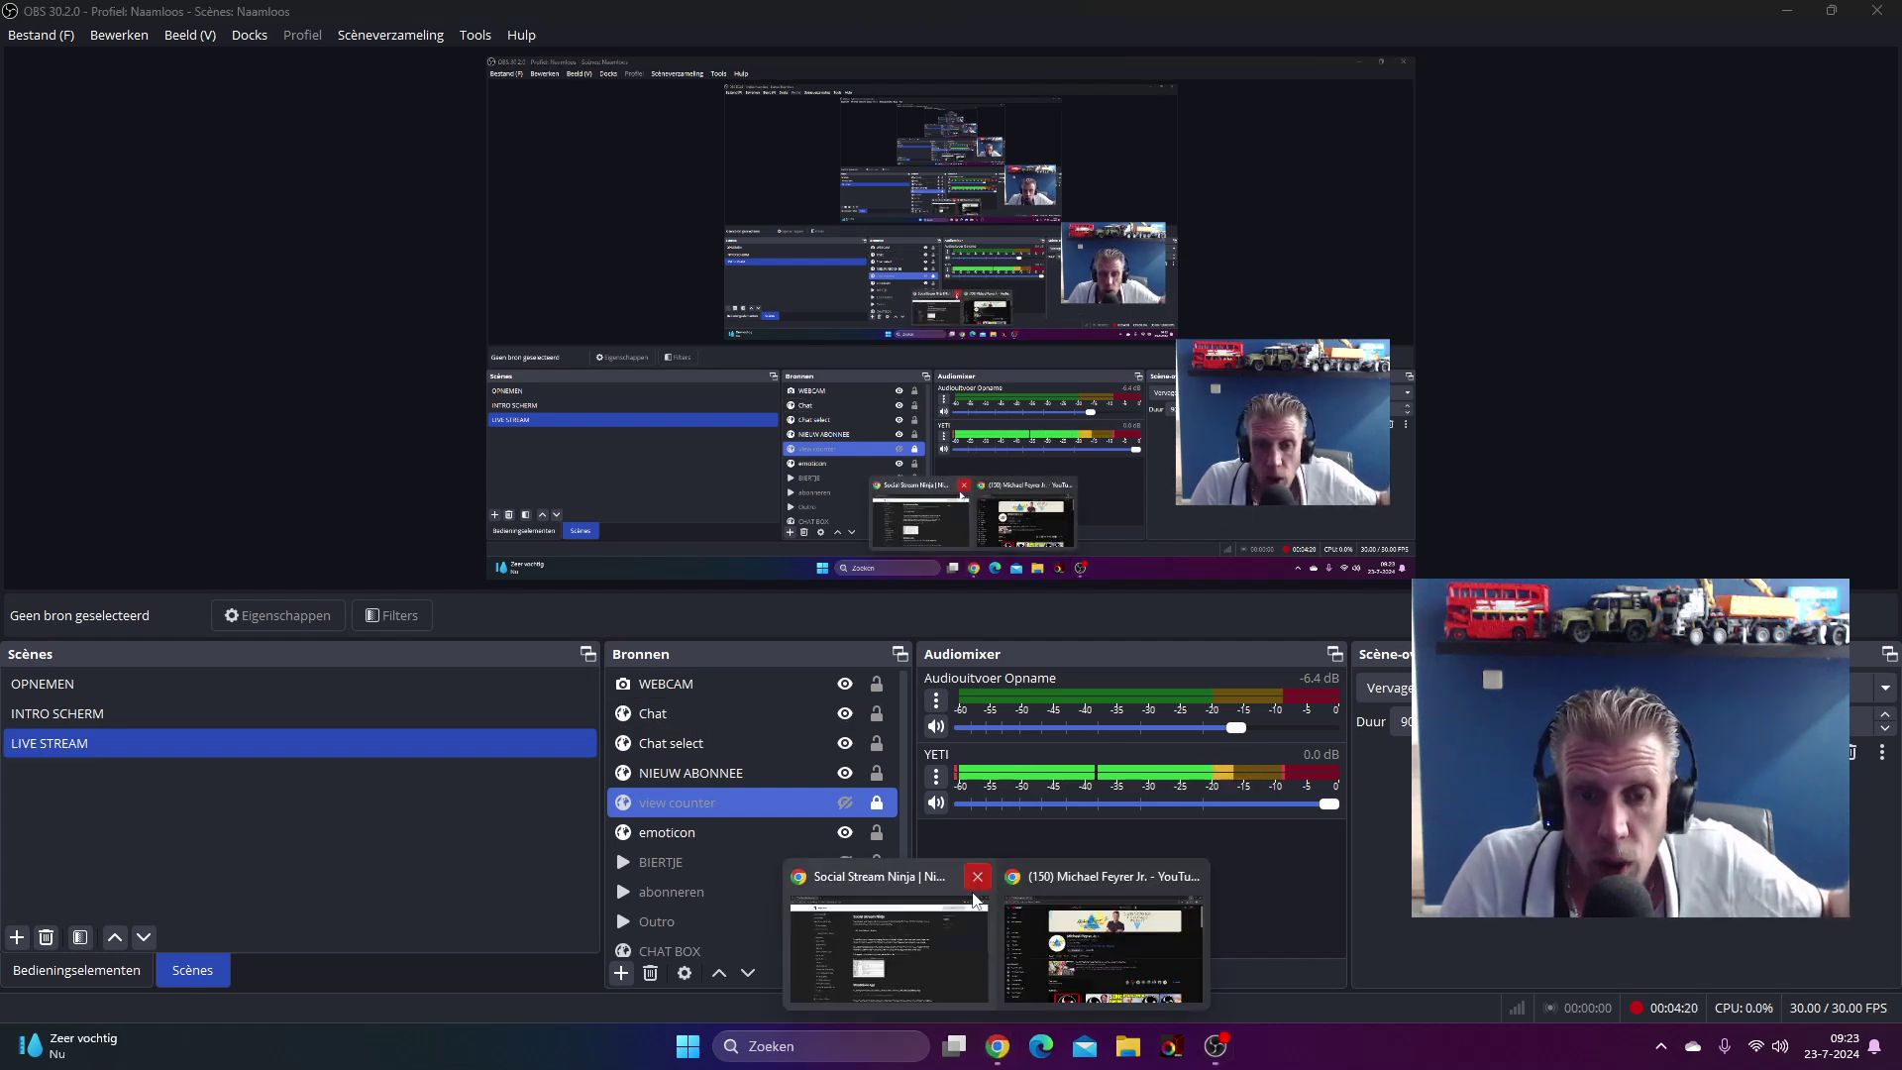